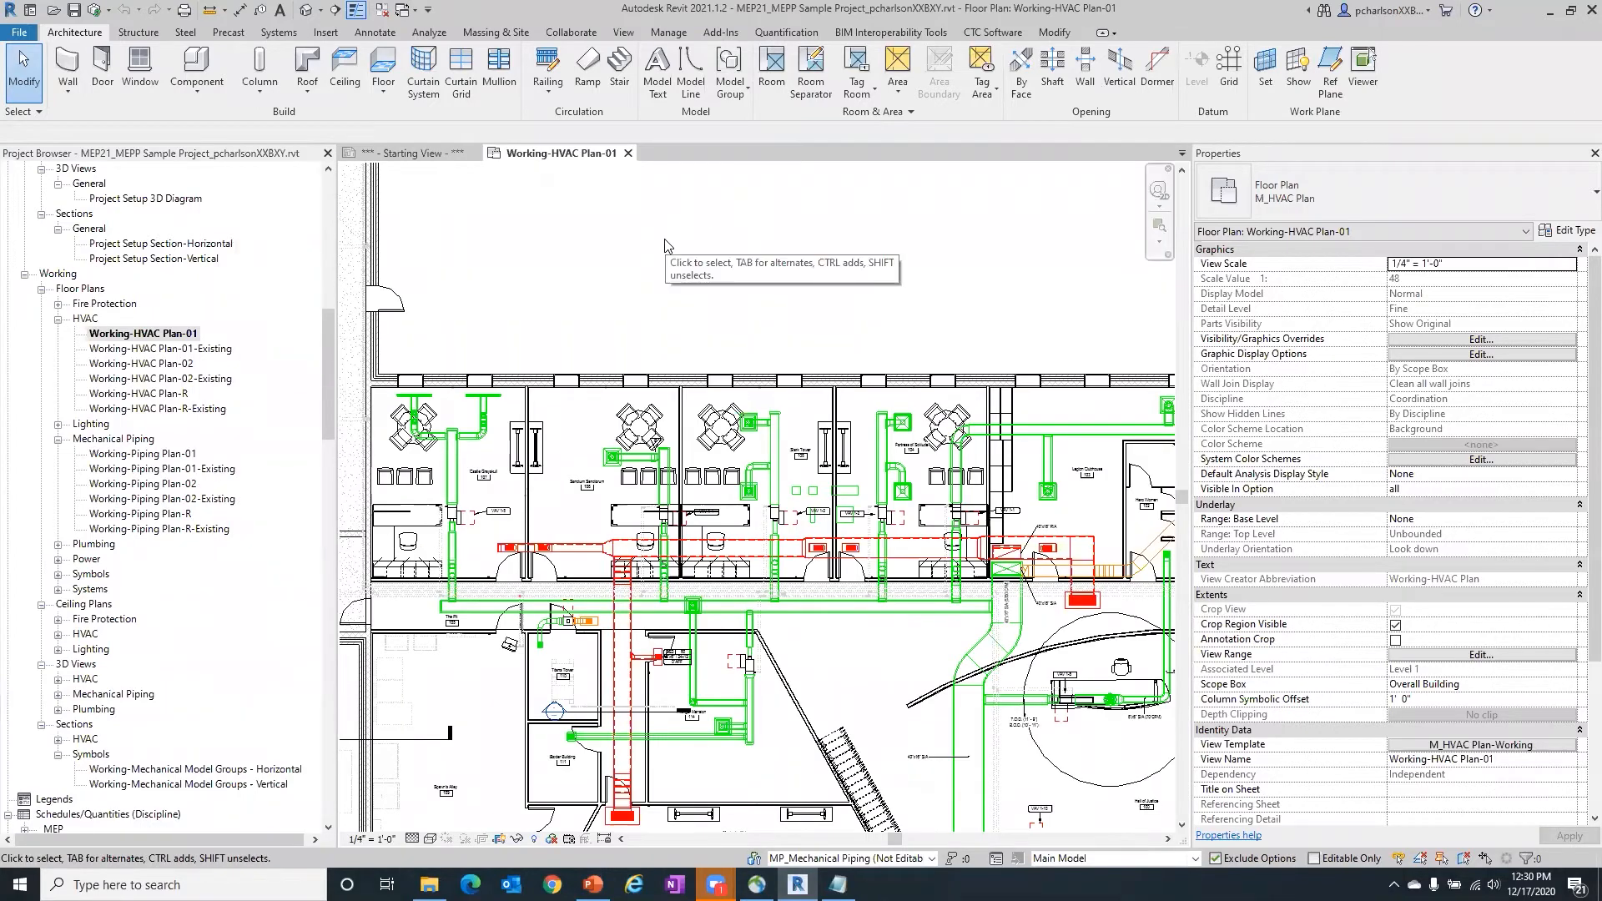
# - Open the shared parameters editor, dismissing the save reminder without saving the project
pyautogui.click(676, 35)
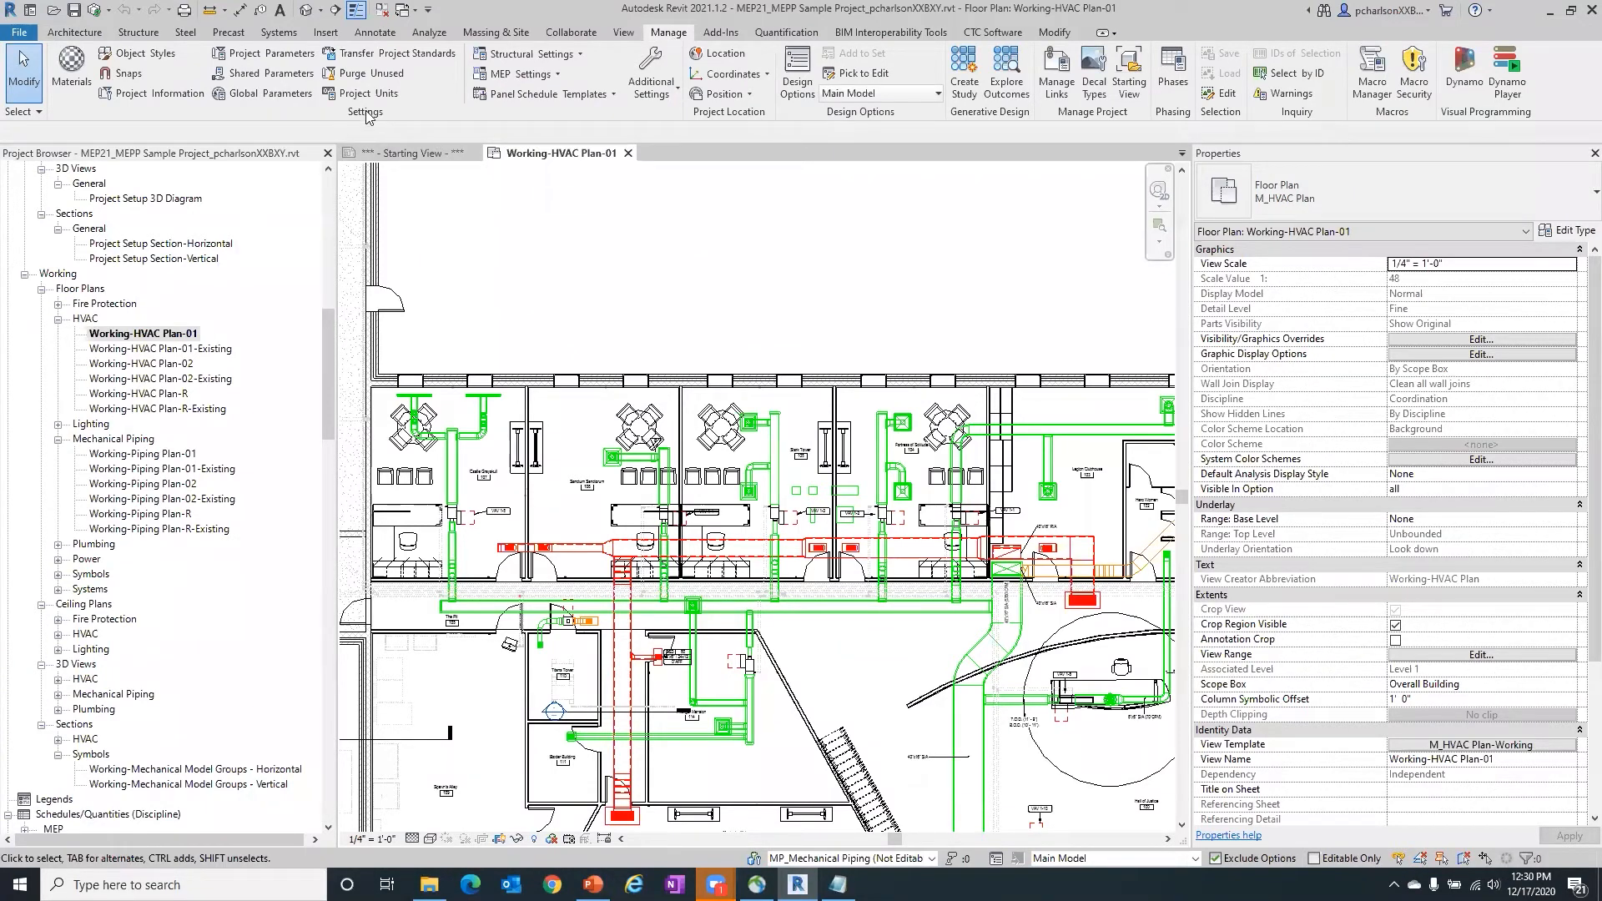
pyautogui.click(273, 74)
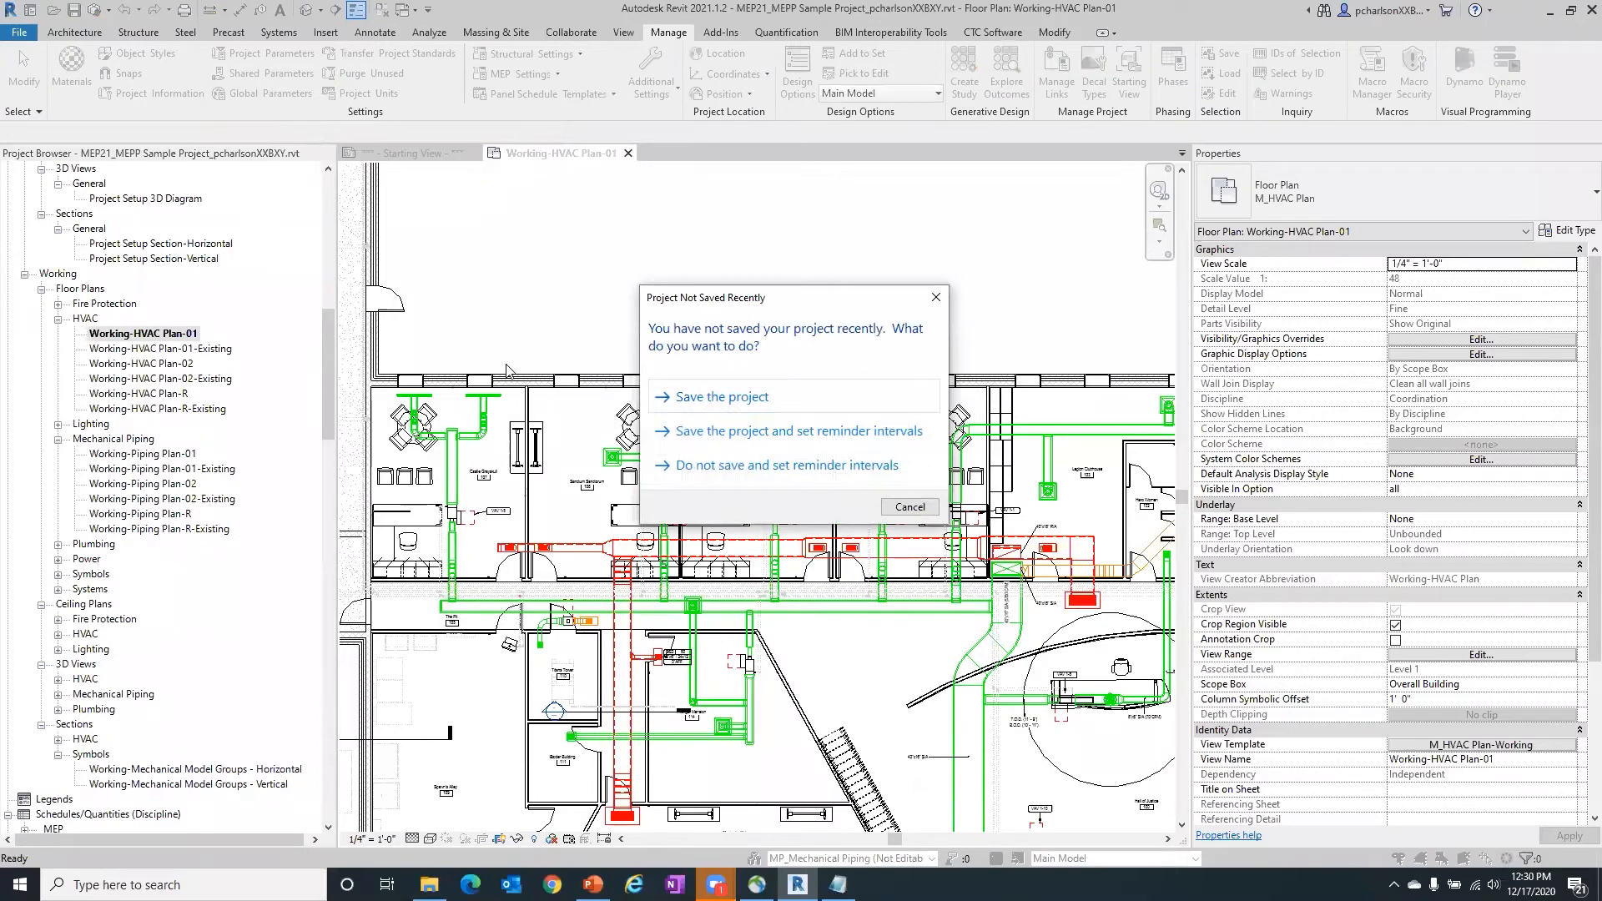
pyautogui.click(910, 507)
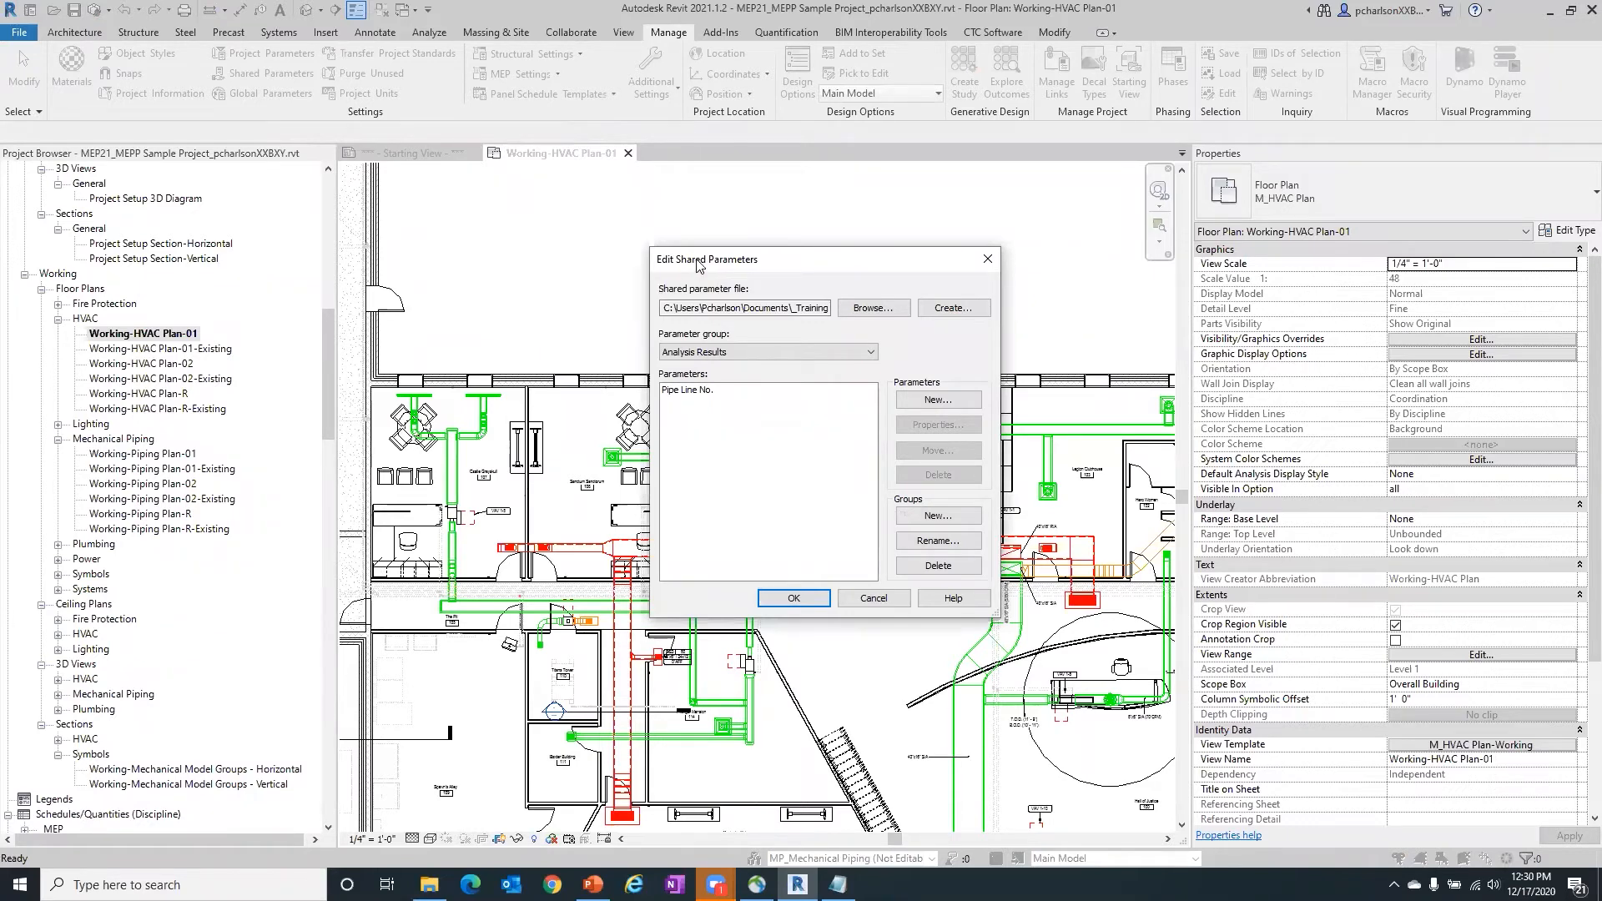
pyautogui.moveTo(694, 259); pyautogui.dragTo(565, 182)
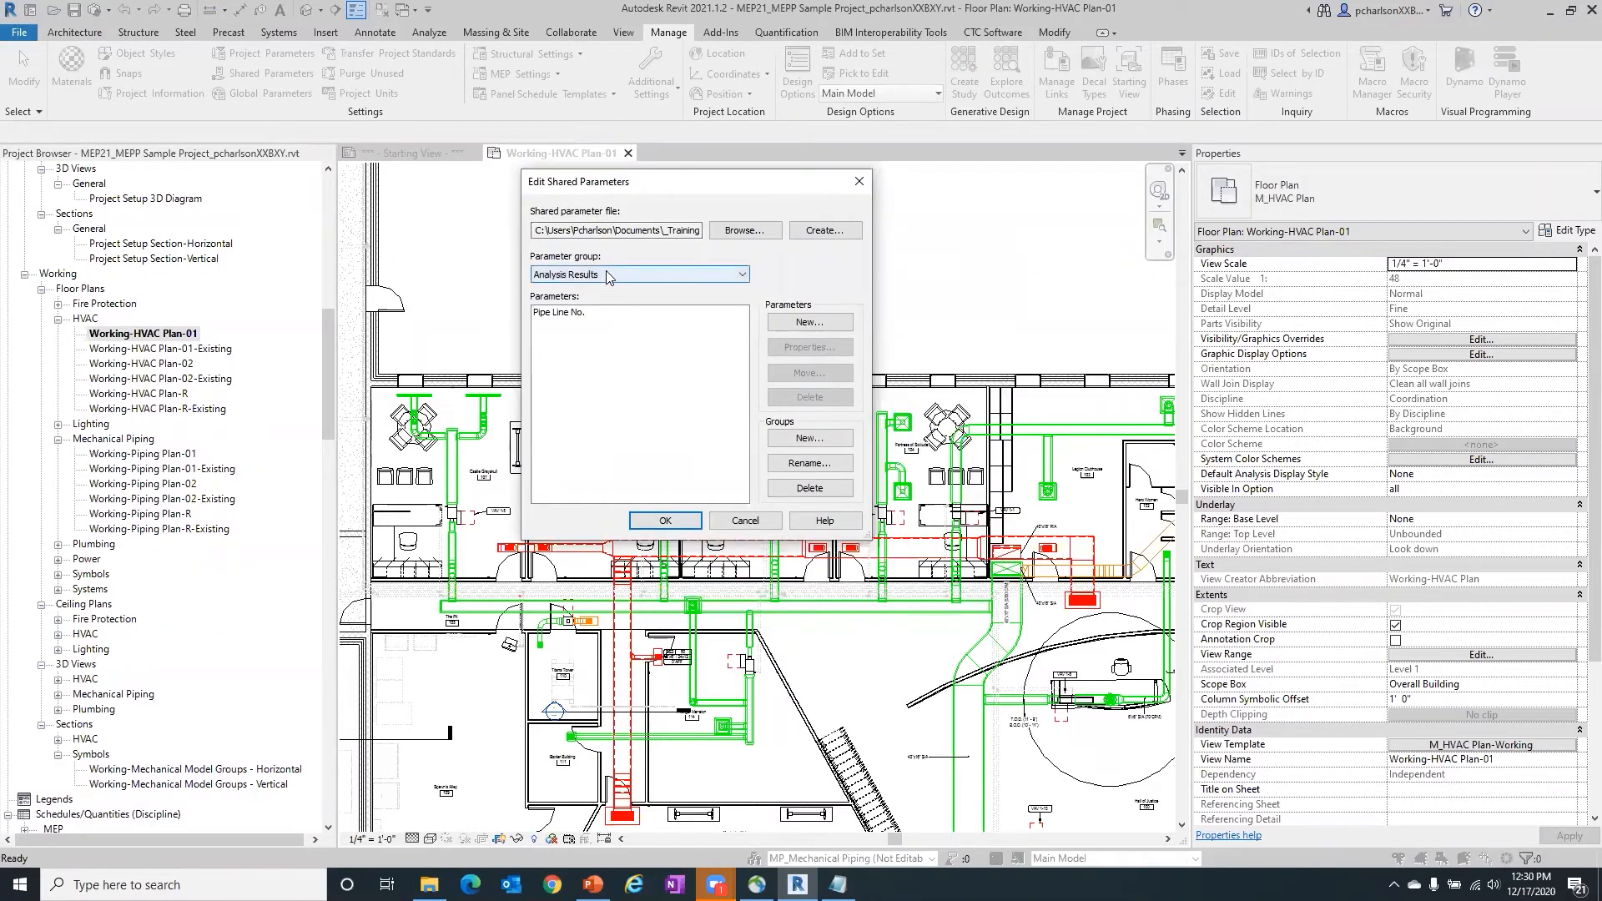
# - Load "Master Shared Parameters - For Webinar.txt" from the MEPP Shared Parameters folder as the shared parameter file
pyautogui.click(750, 231)
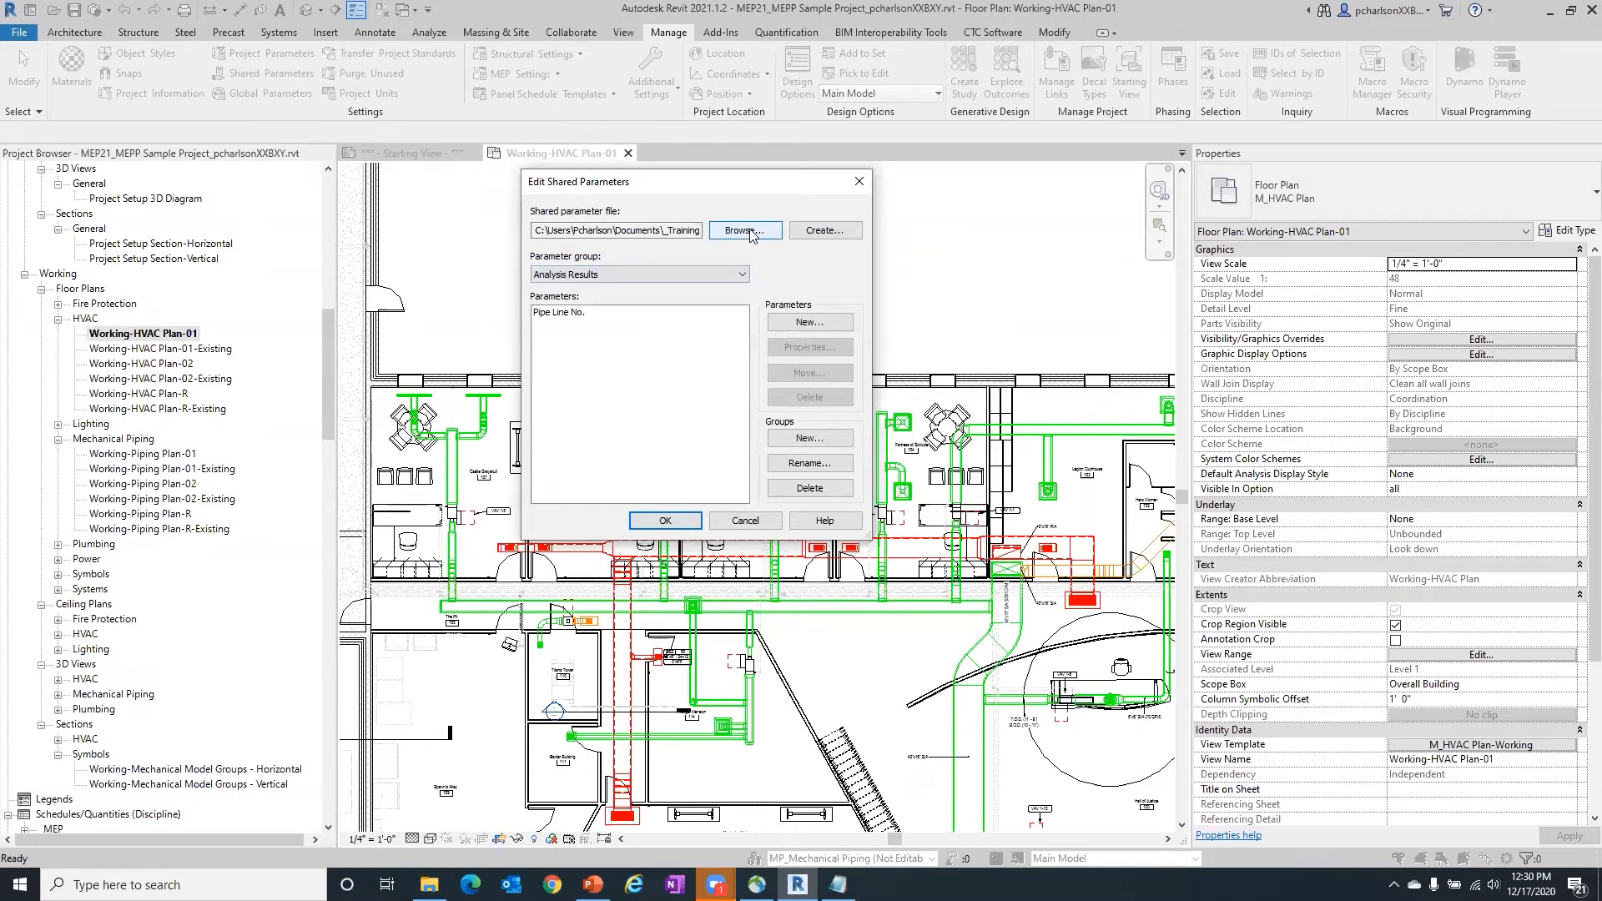
pyautogui.click(751, 235)
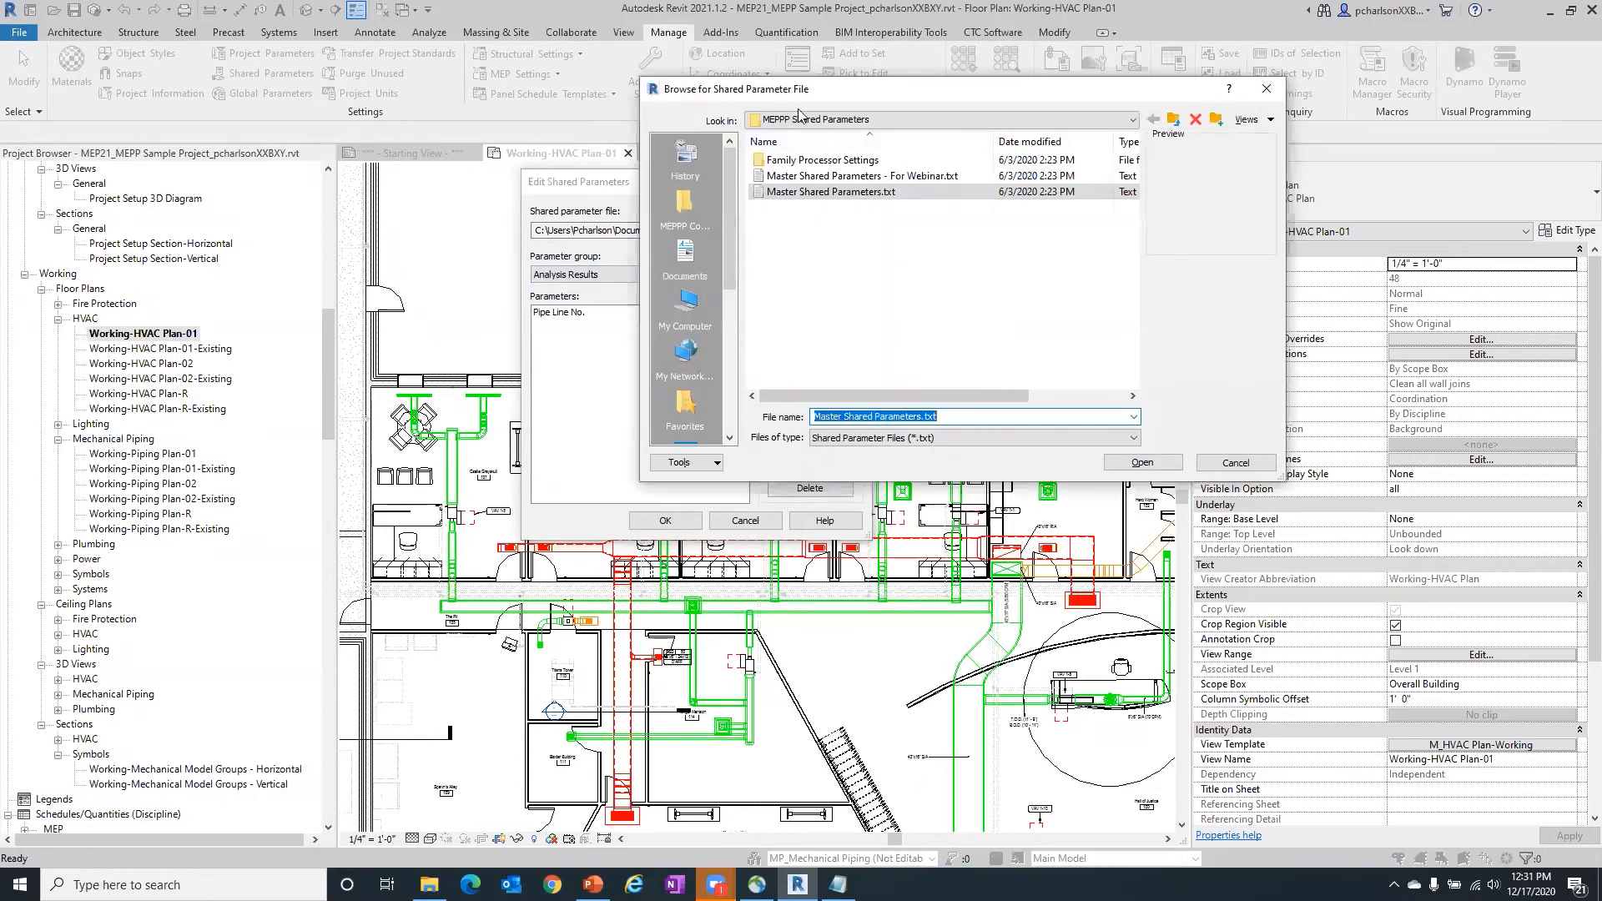
pyautogui.click(841, 177)
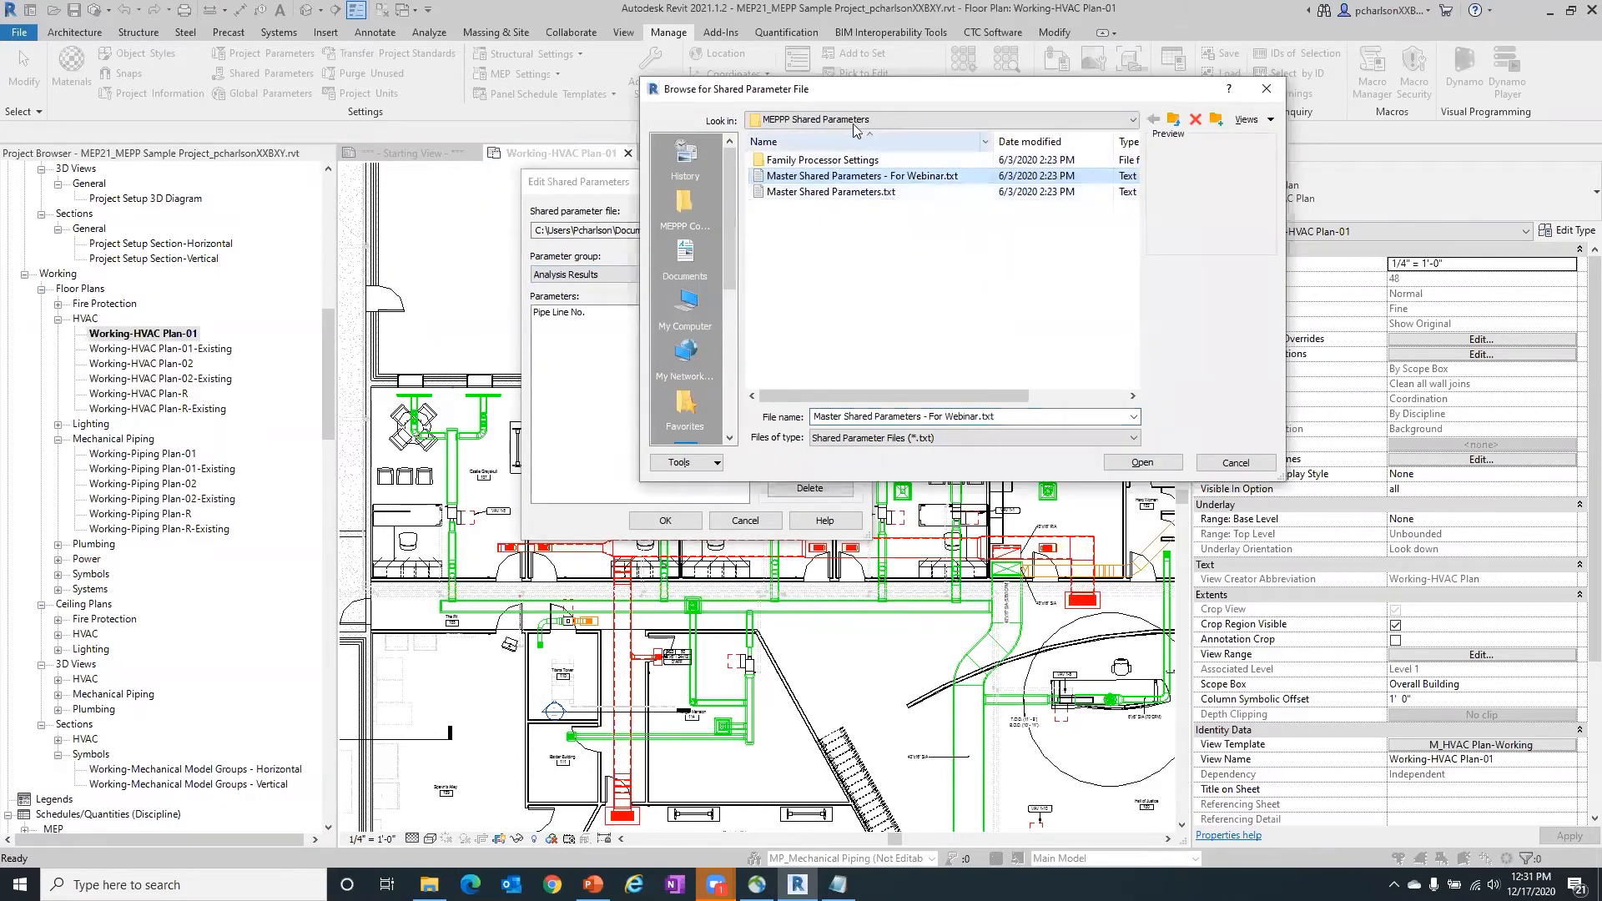
pyautogui.click(1143, 462)
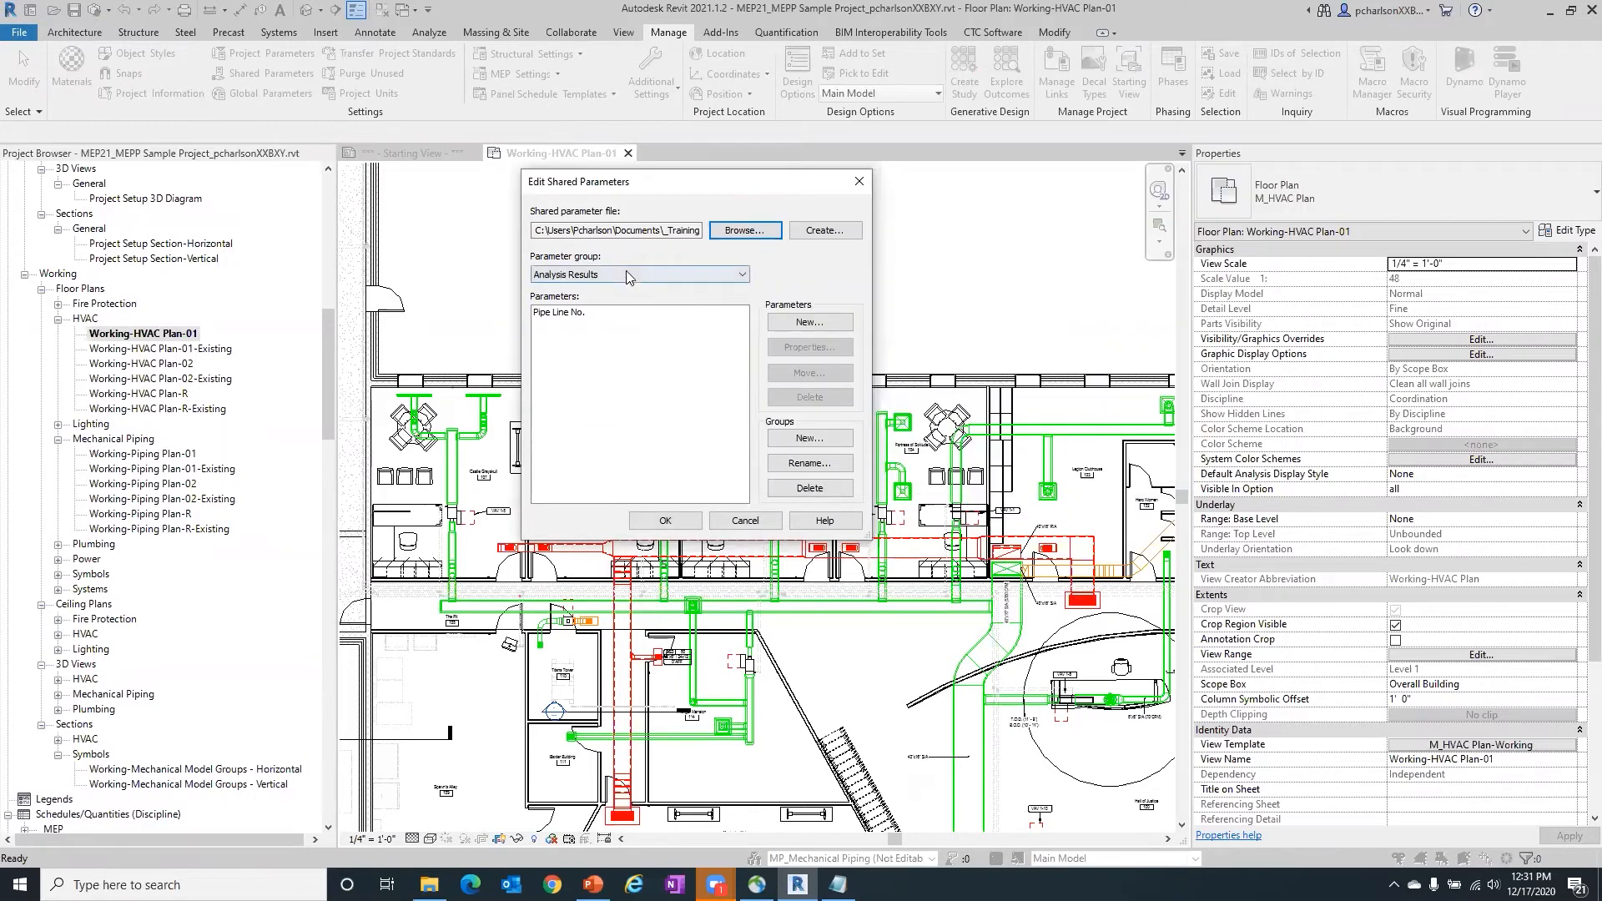
# - Look through the available parameter groups and examine the parameters in the Mechanical group
pyautogui.click(689, 275)
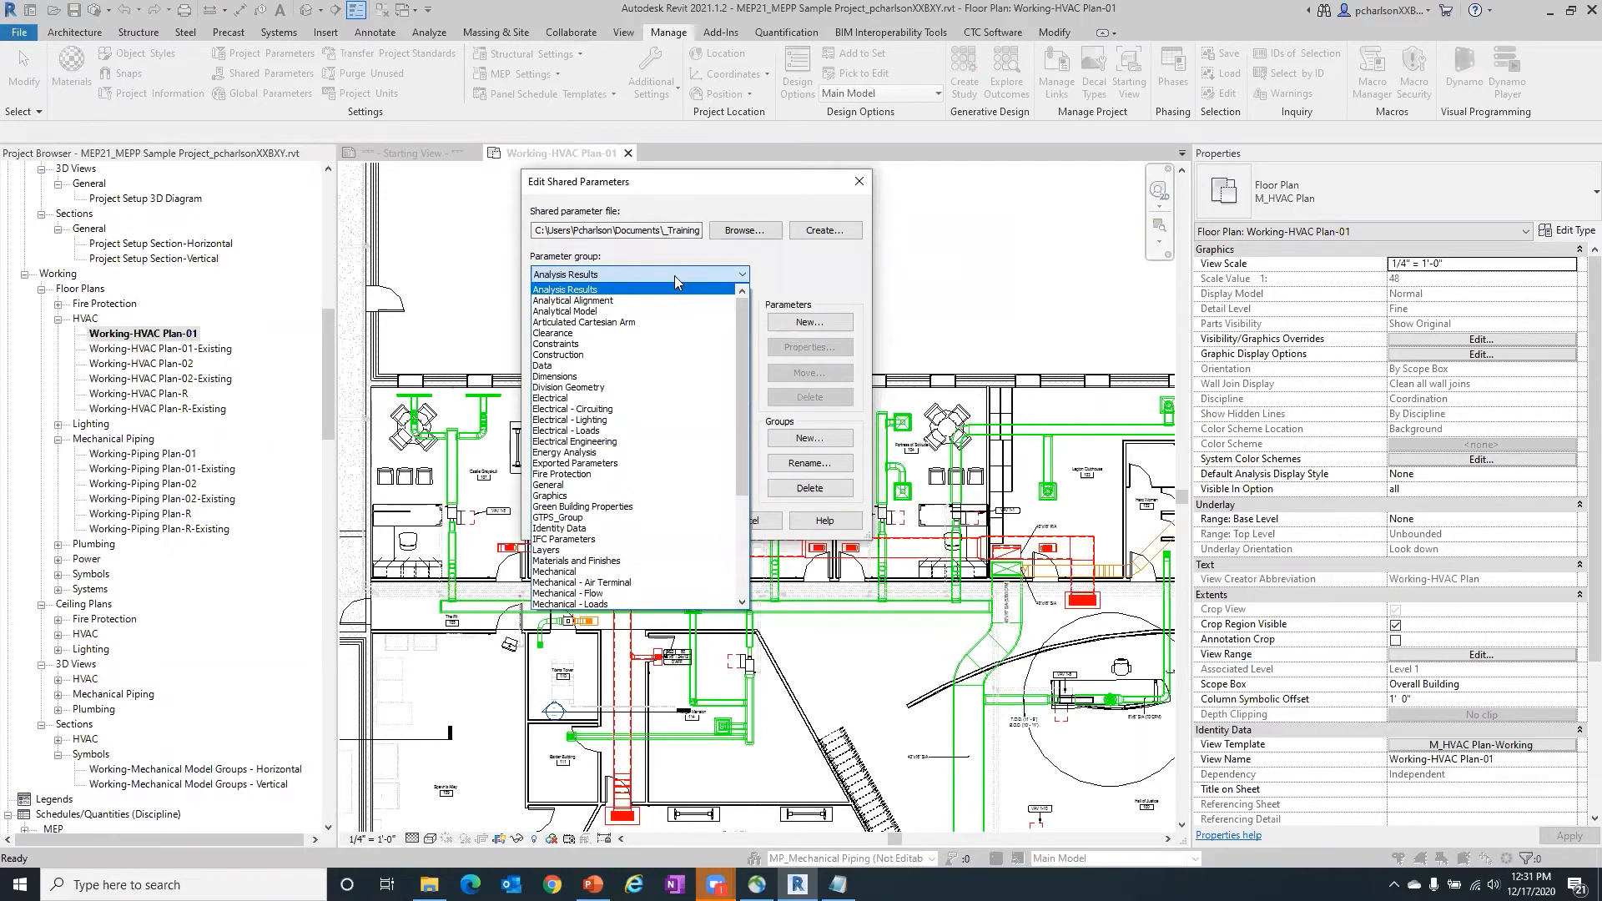
pyautogui.scroll(-4, 676, 417)
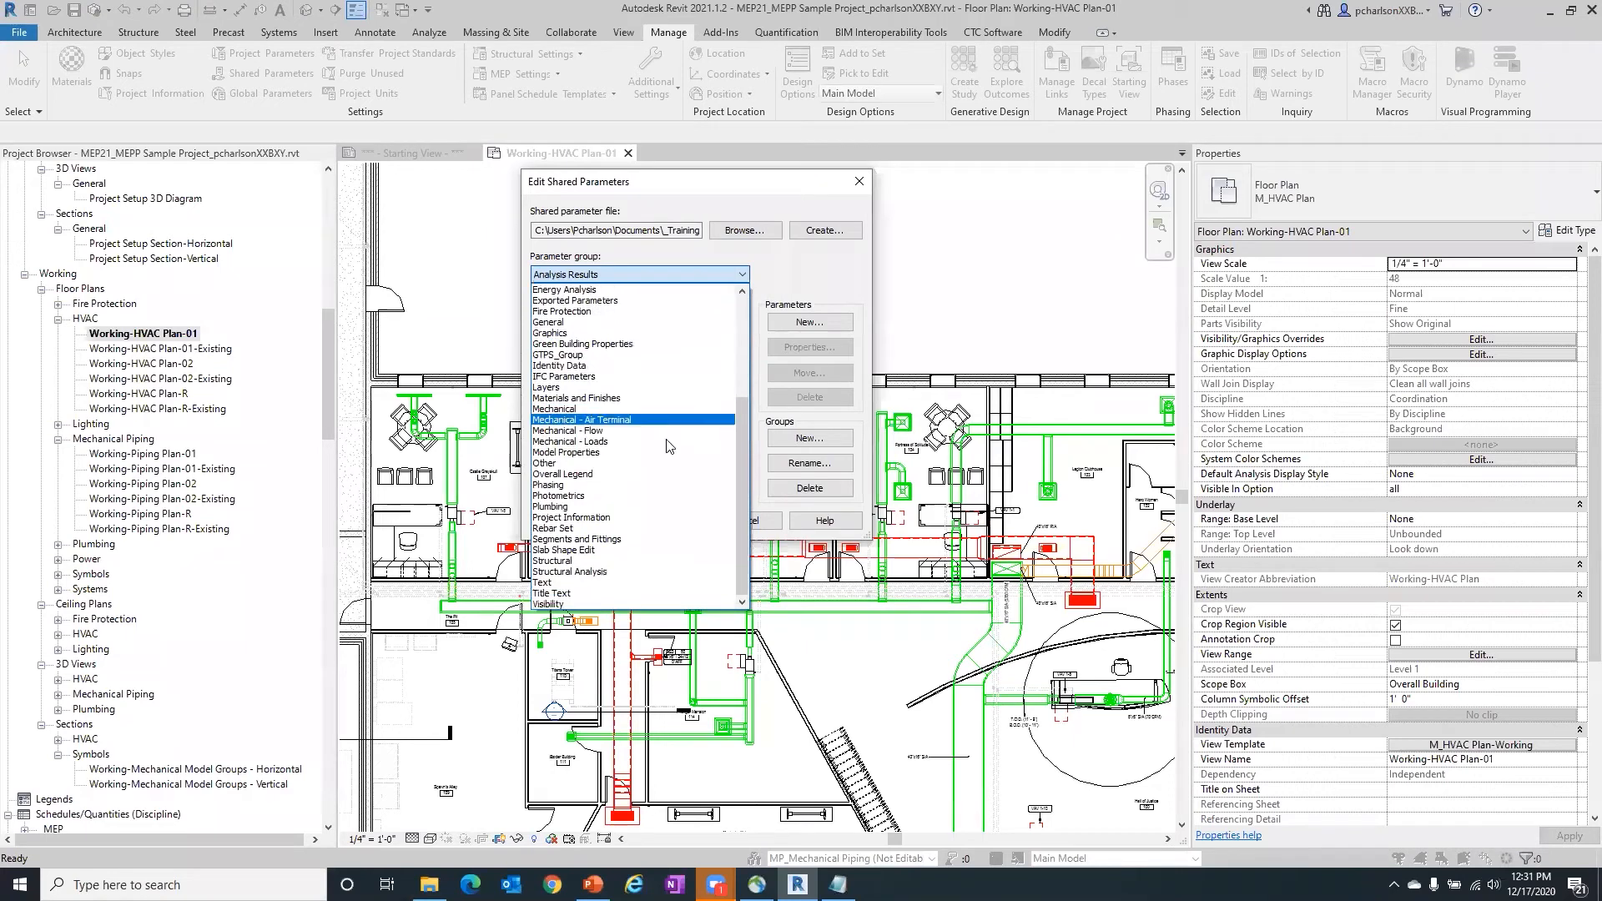
pyautogui.scroll(1, 618, 452)
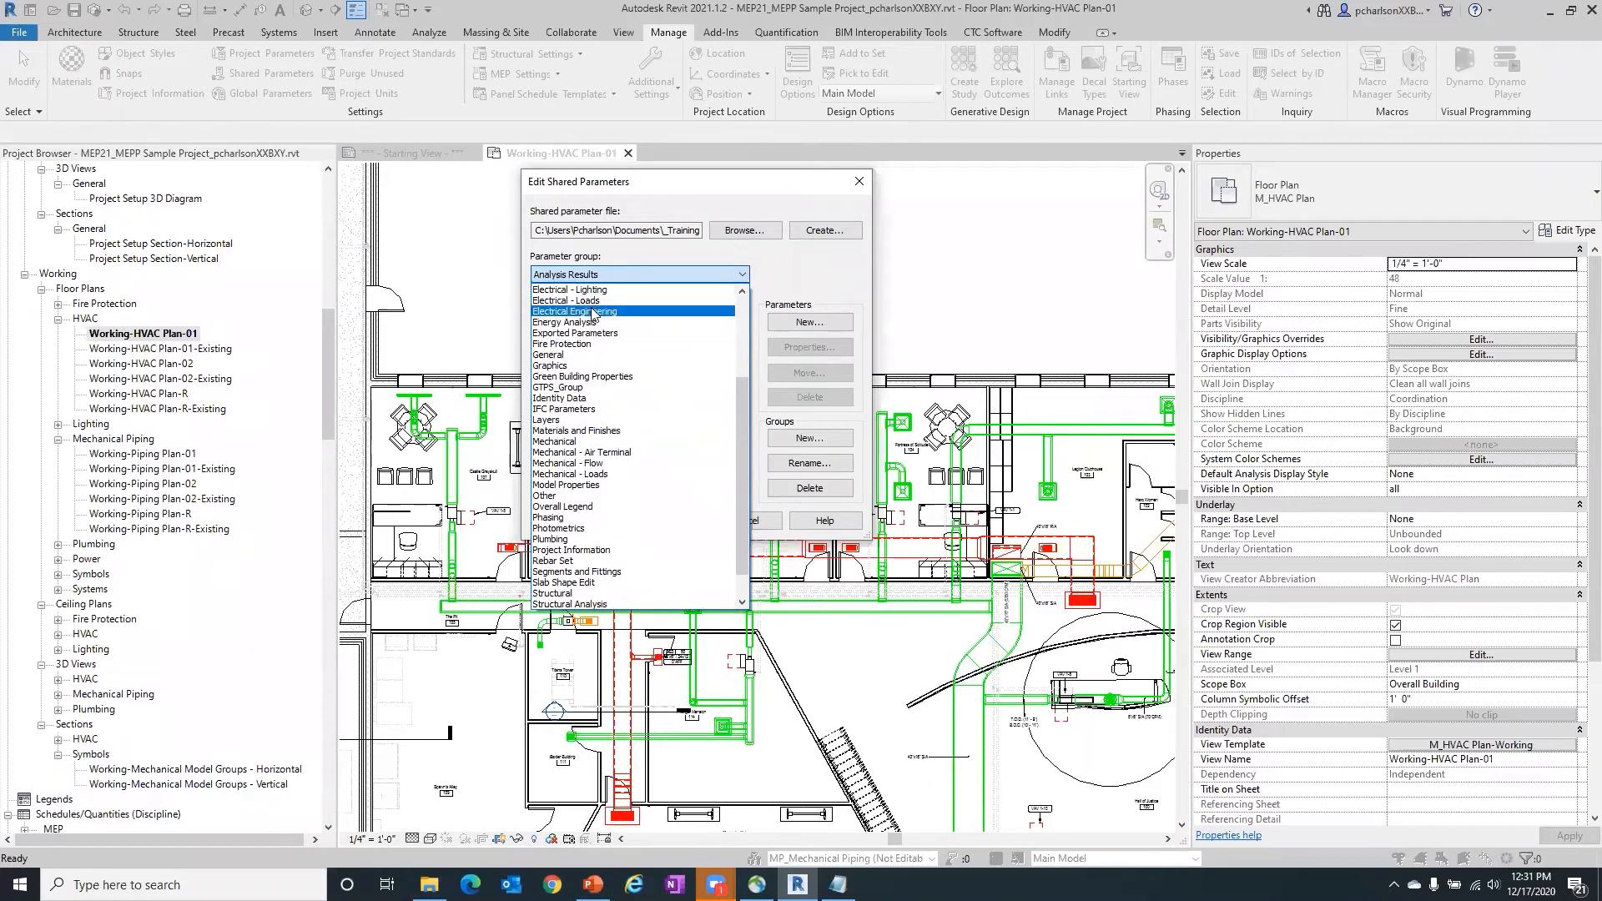
pyautogui.click(589, 441)
pyautogui.scroll(-15, 618, 428)
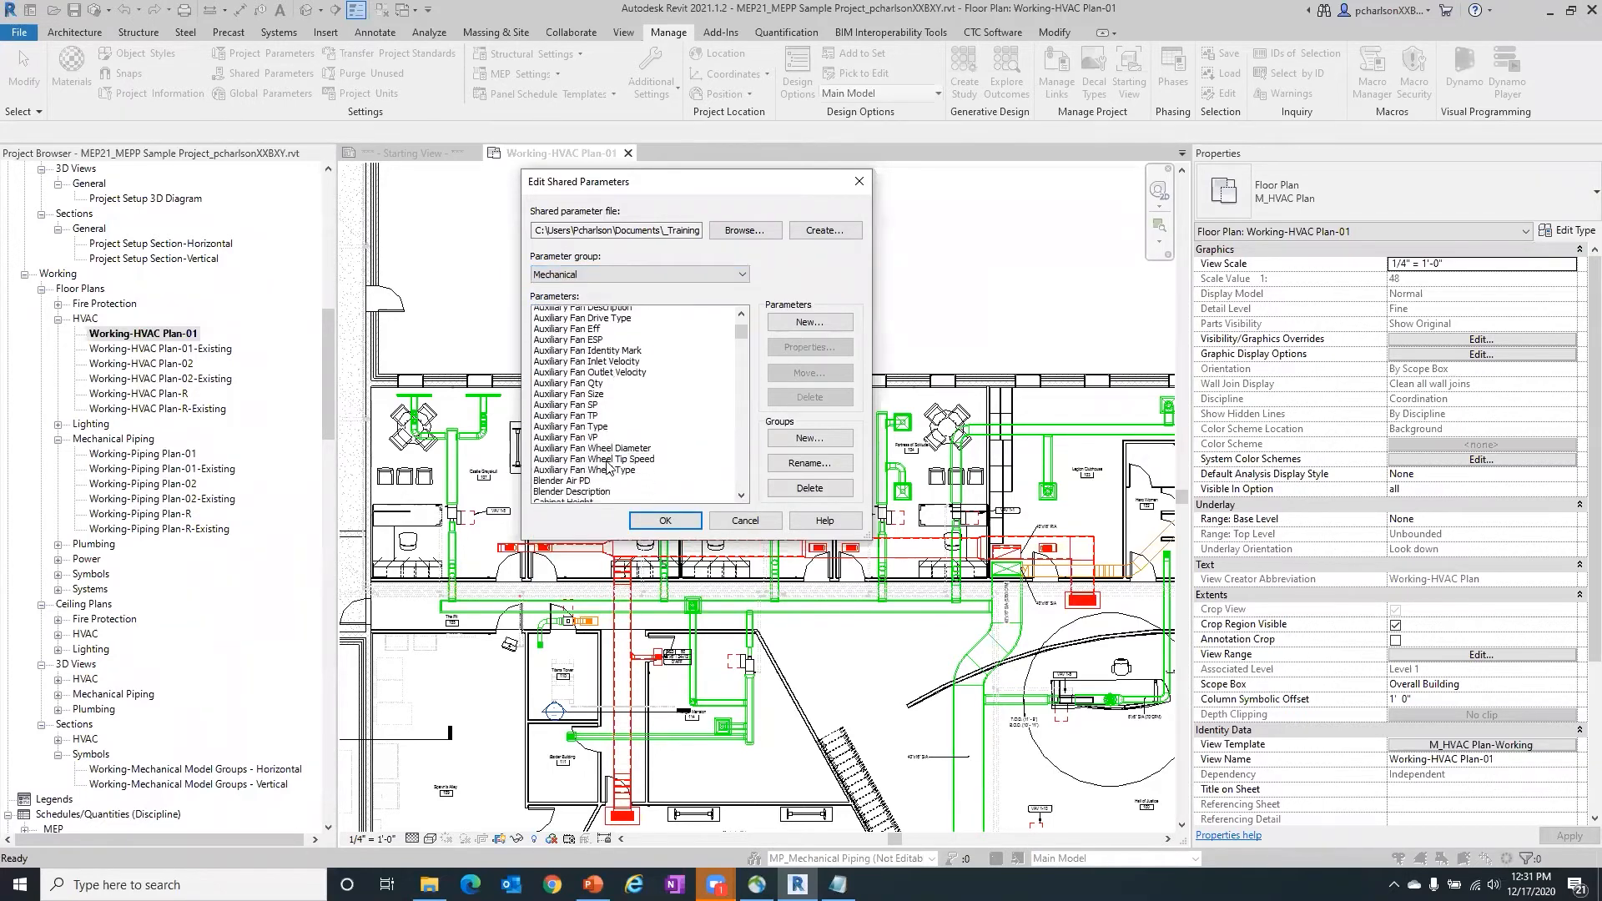
pyautogui.scroll(-3, 621, 442)
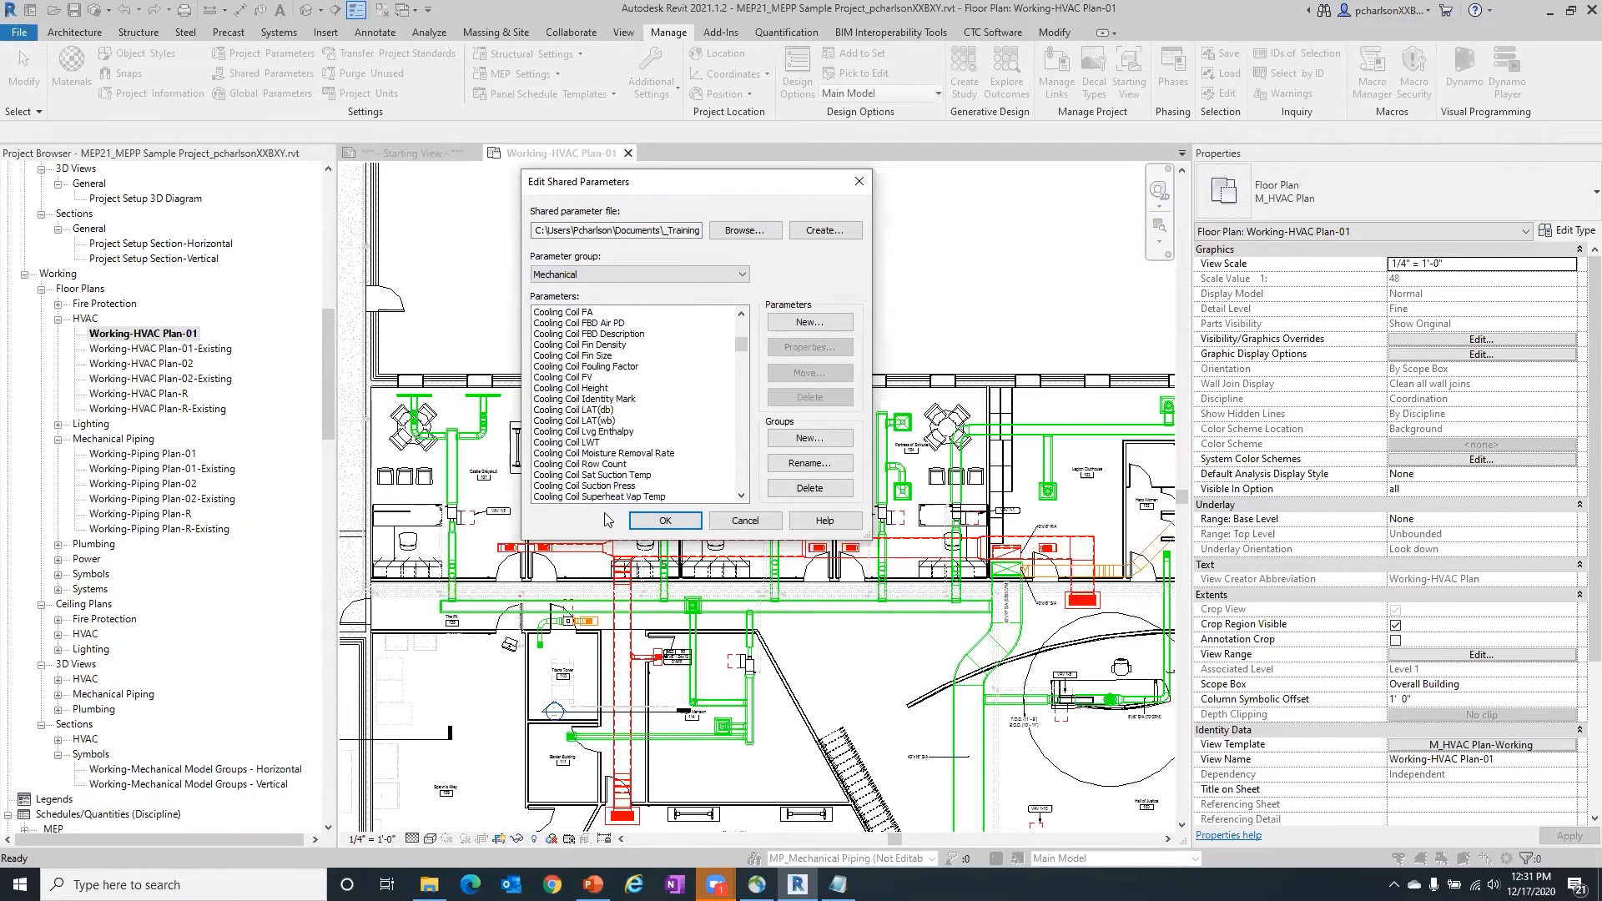
# - Examine the shared parameters listed in the General group and in the Graphics group
pyautogui.click(666, 276)
pyautogui.click(607, 322)
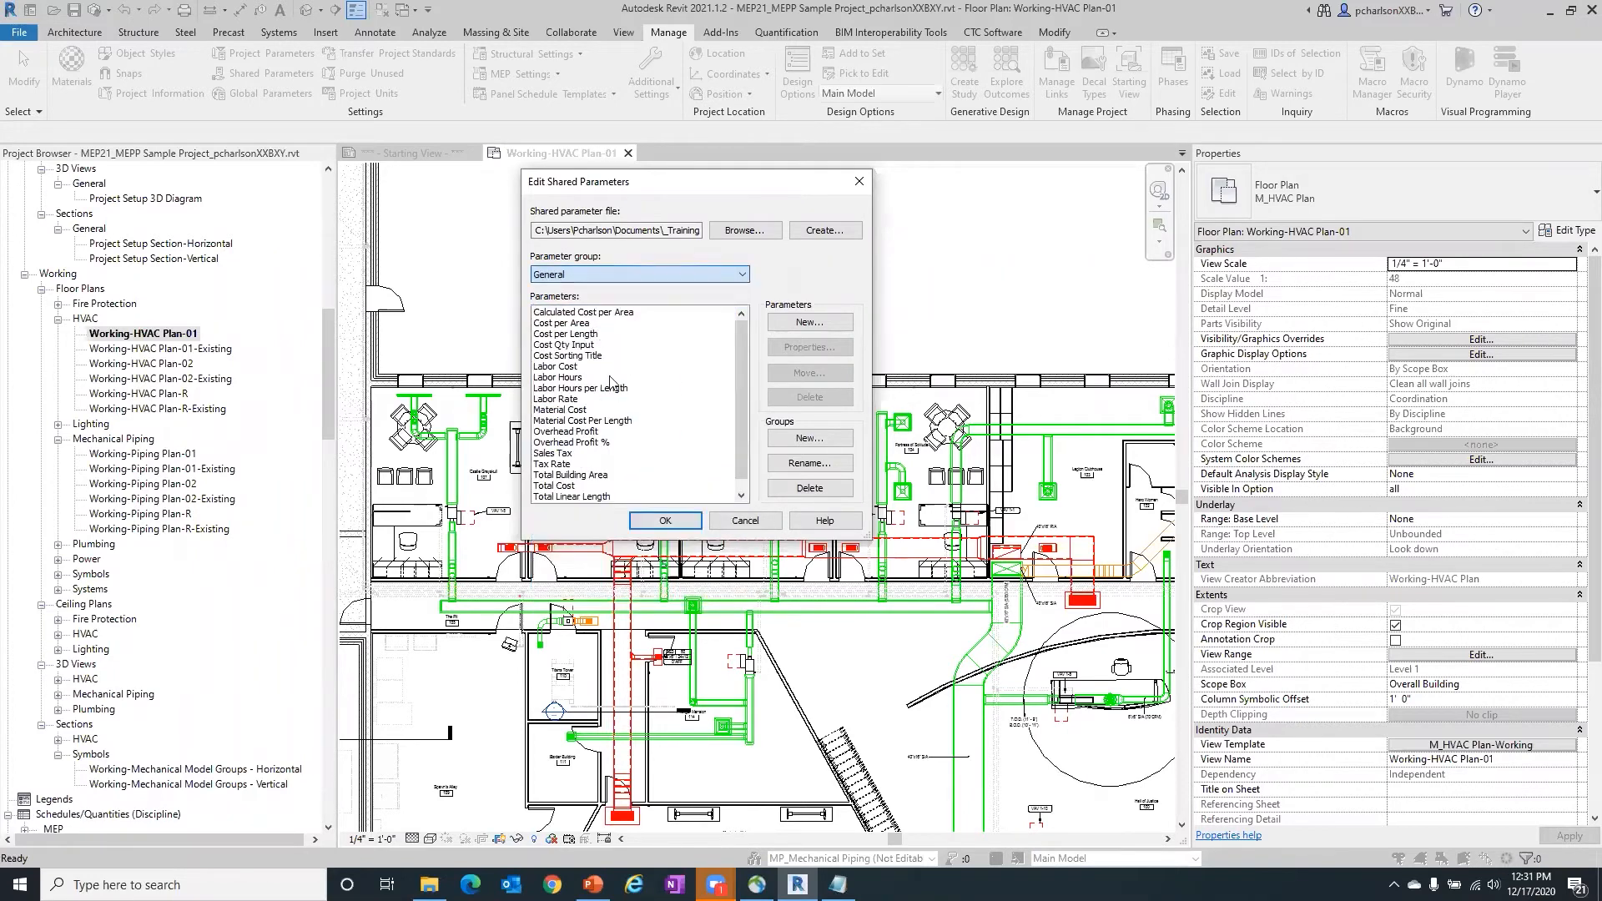
pyautogui.click(676, 272)
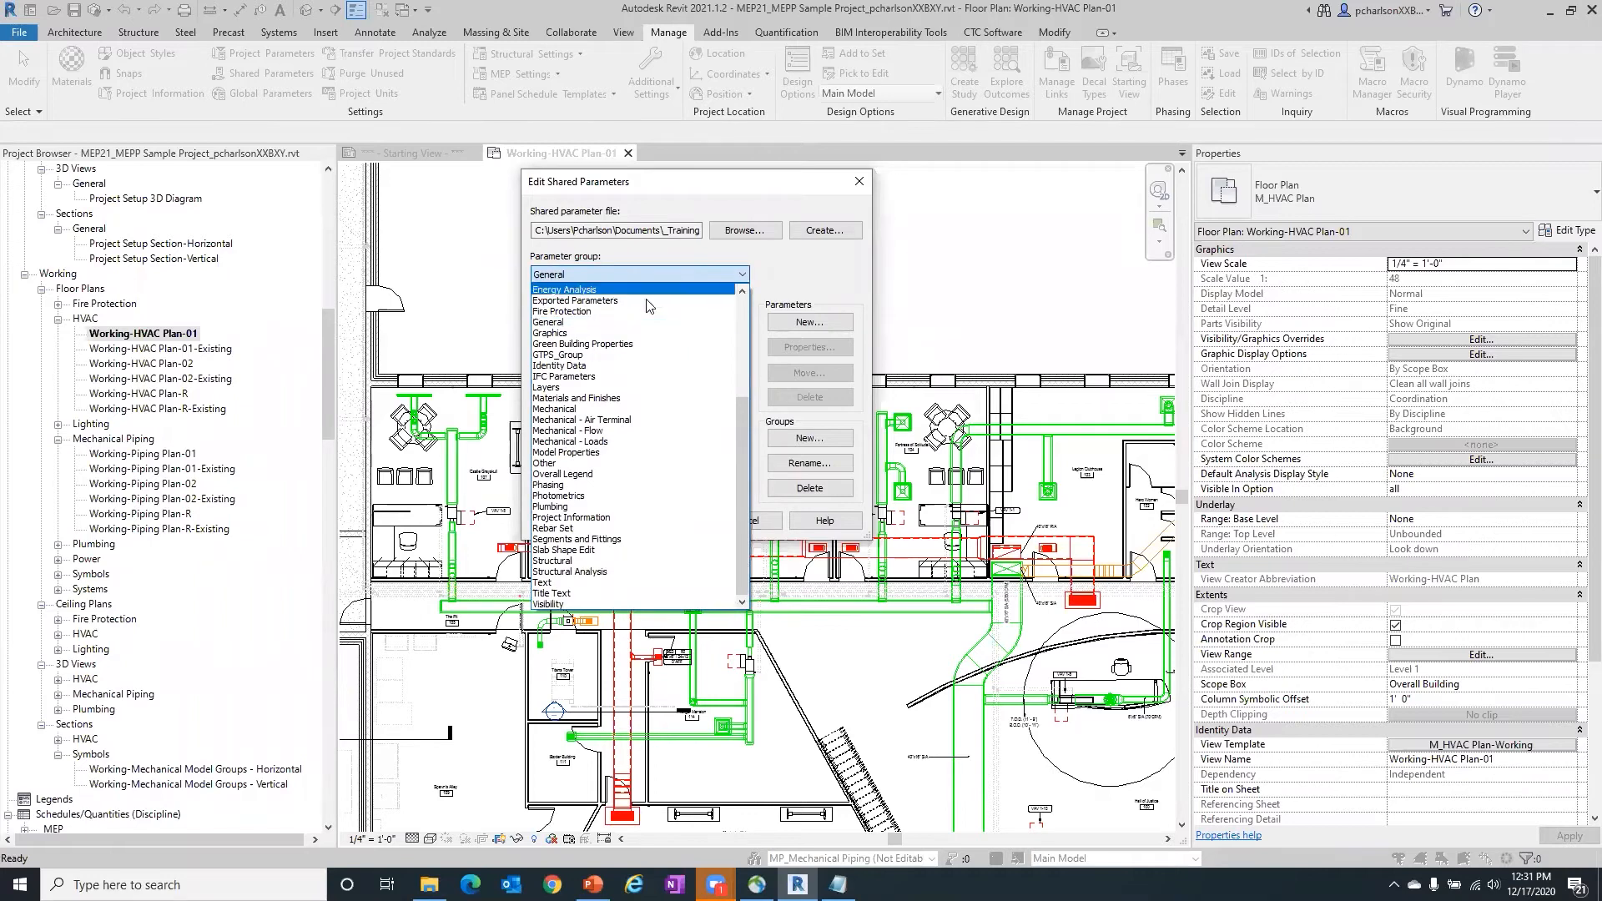
pyautogui.click(601, 334)
pyautogui.scroll(-10, 649, 459)
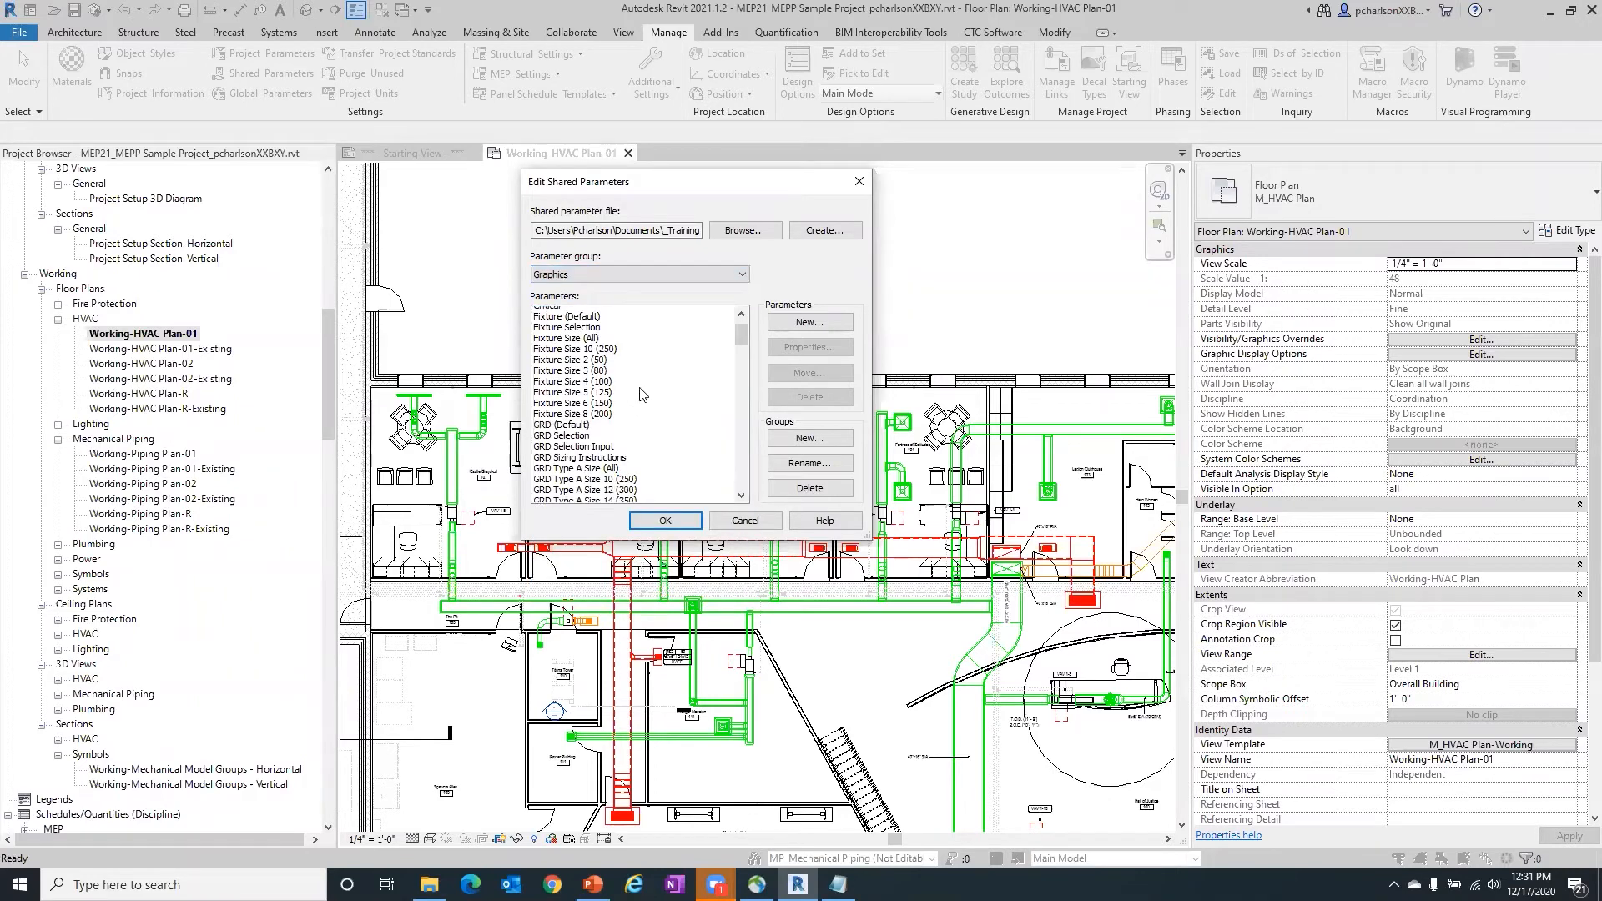
# - Switch the parameter group to Exported Parameters
pyautogui.click(651, 273)
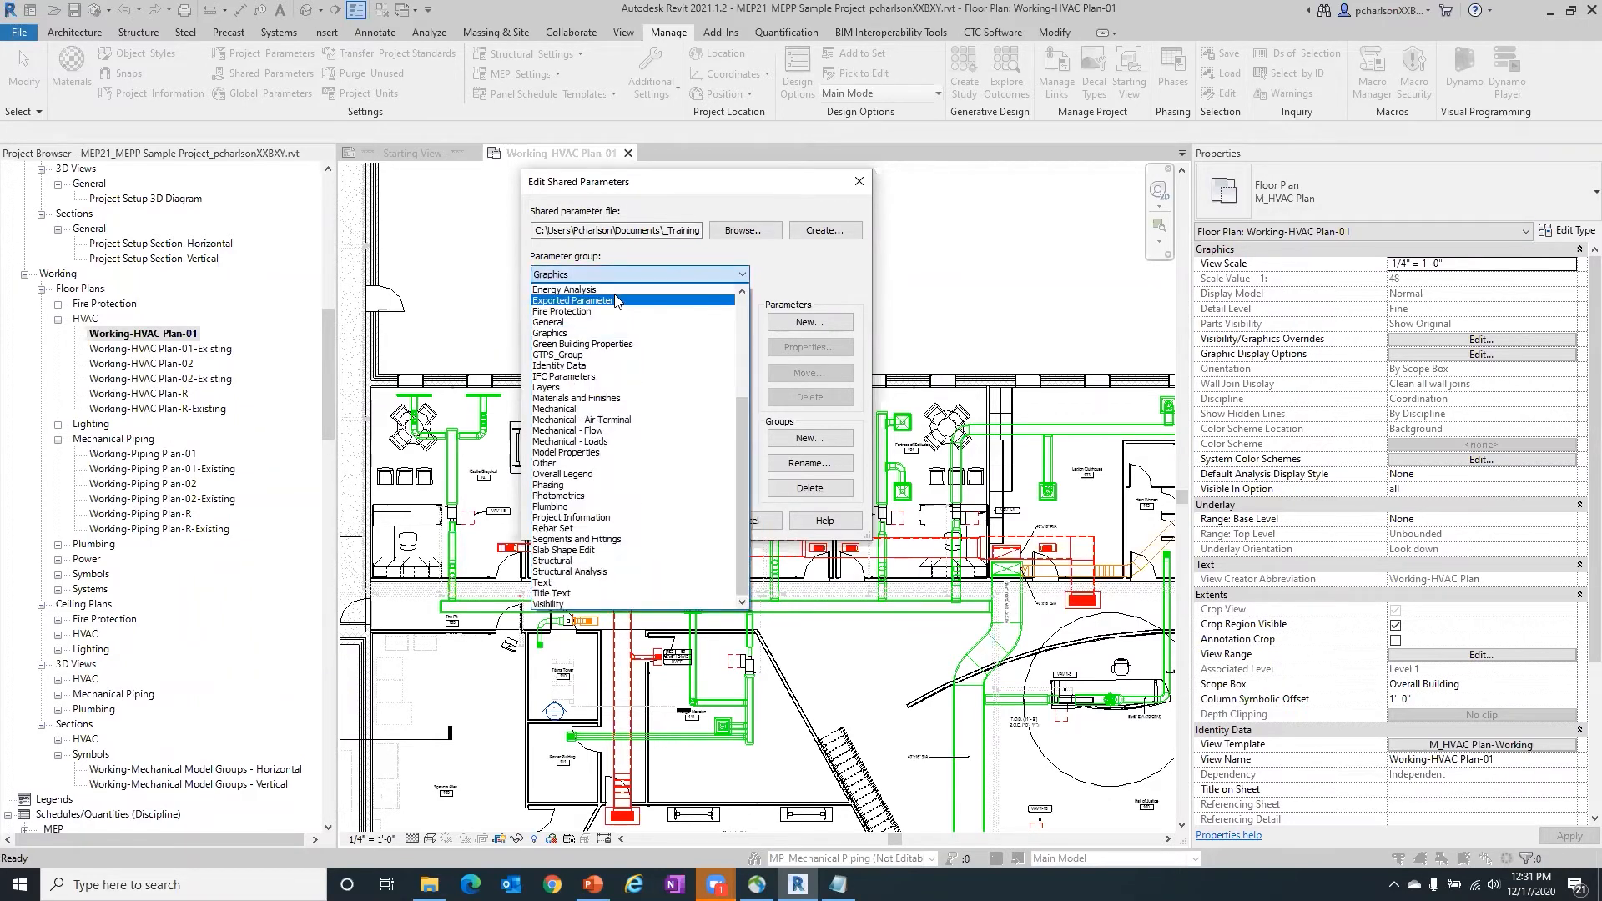
pyautogui.click(621, 300)
pyautogui.click(616, 271)
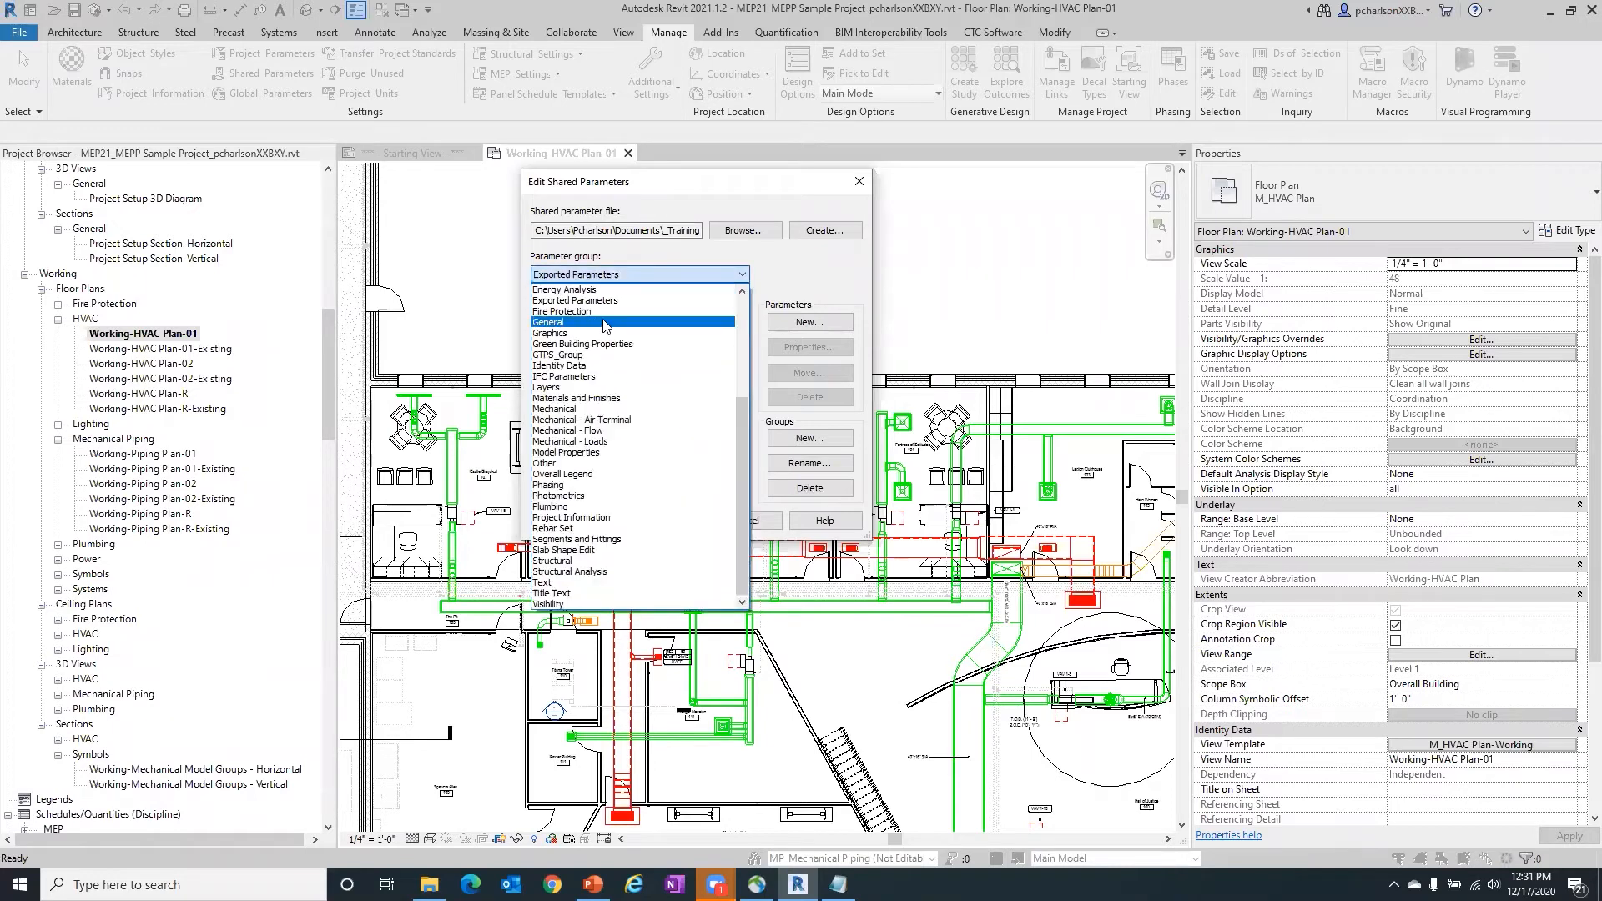
pyautogui.click(796, 286)
# - View the options for creating a new parameter group and for renaming the Exported Parameters group, cancelling both
pyautogui.click(799, 440)
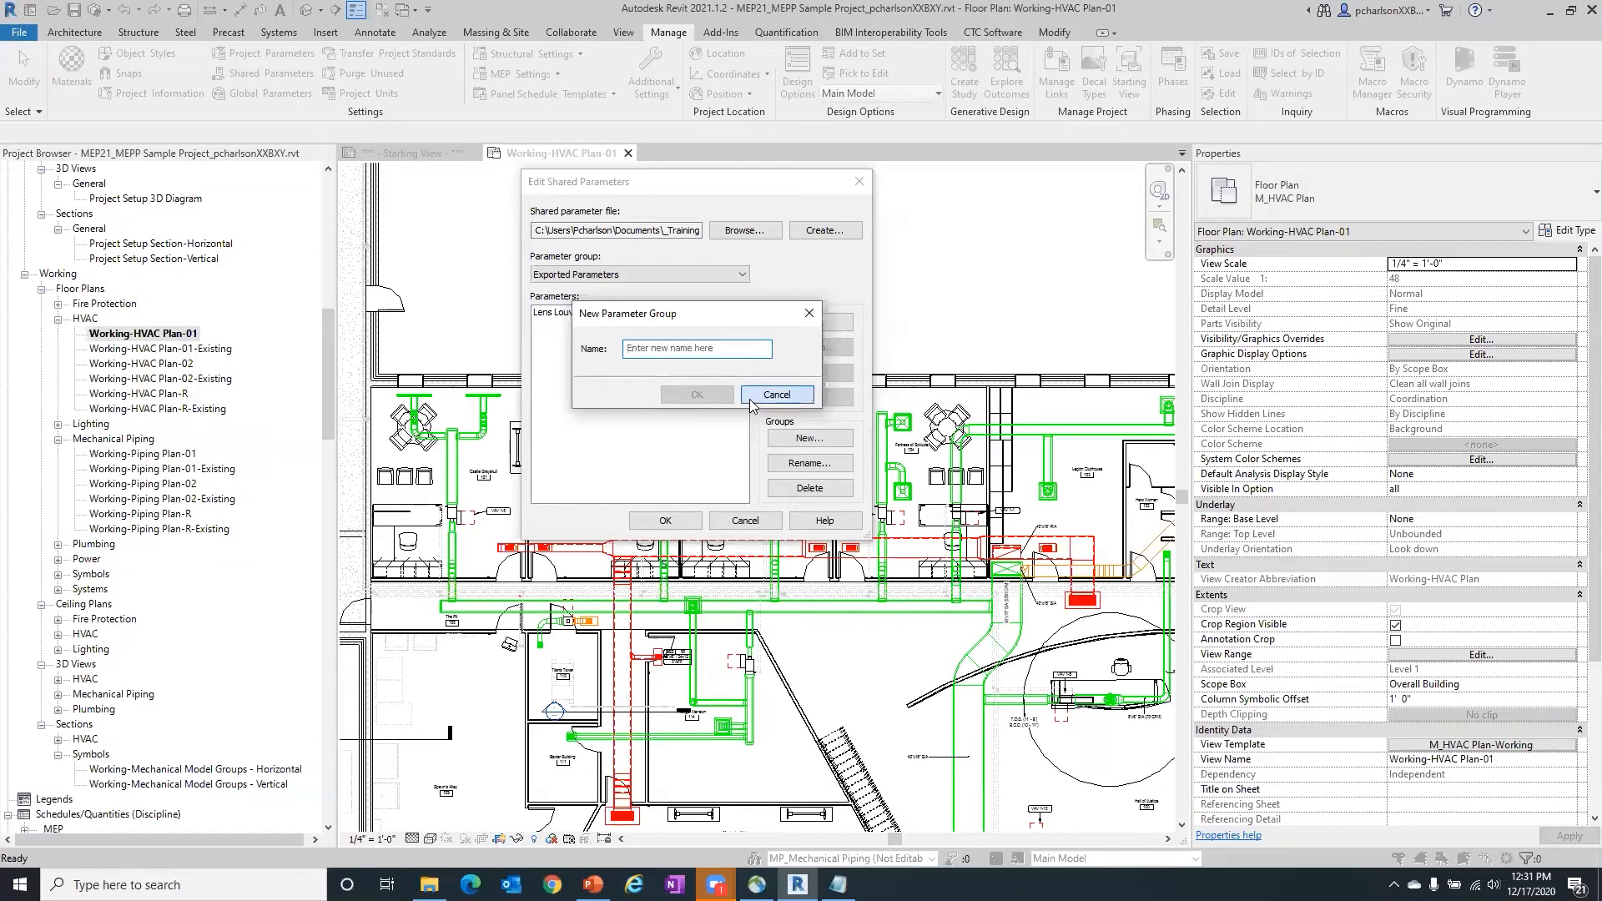
pyautogui.click(745, 397)
pyautogui.click(734, 276)
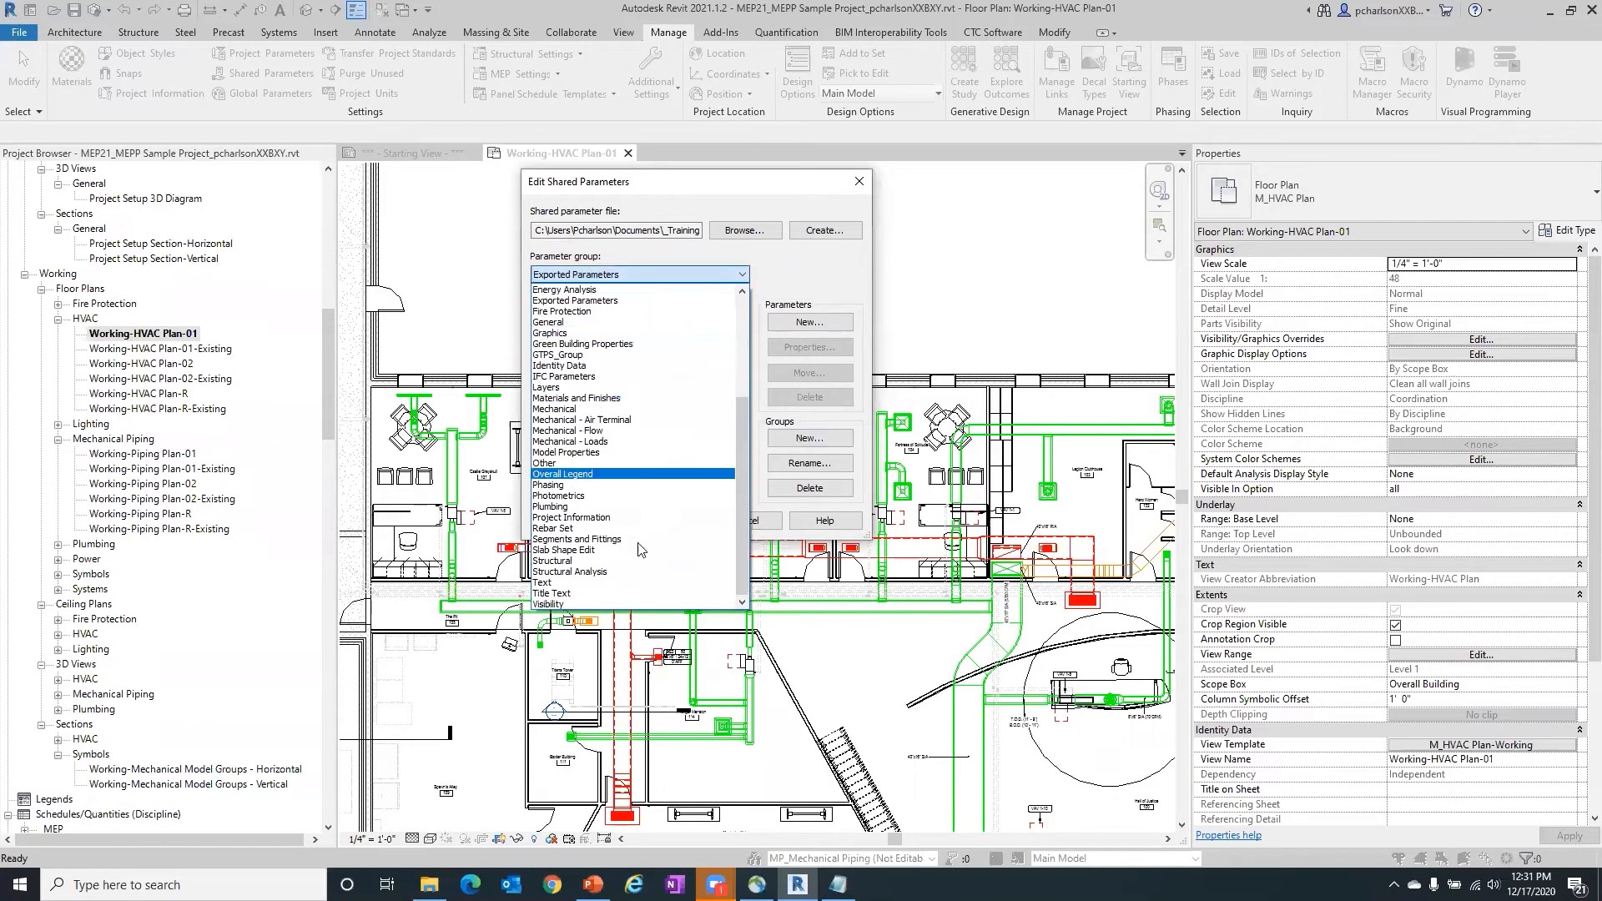
pyautogui.scroll(5, 622, 584)
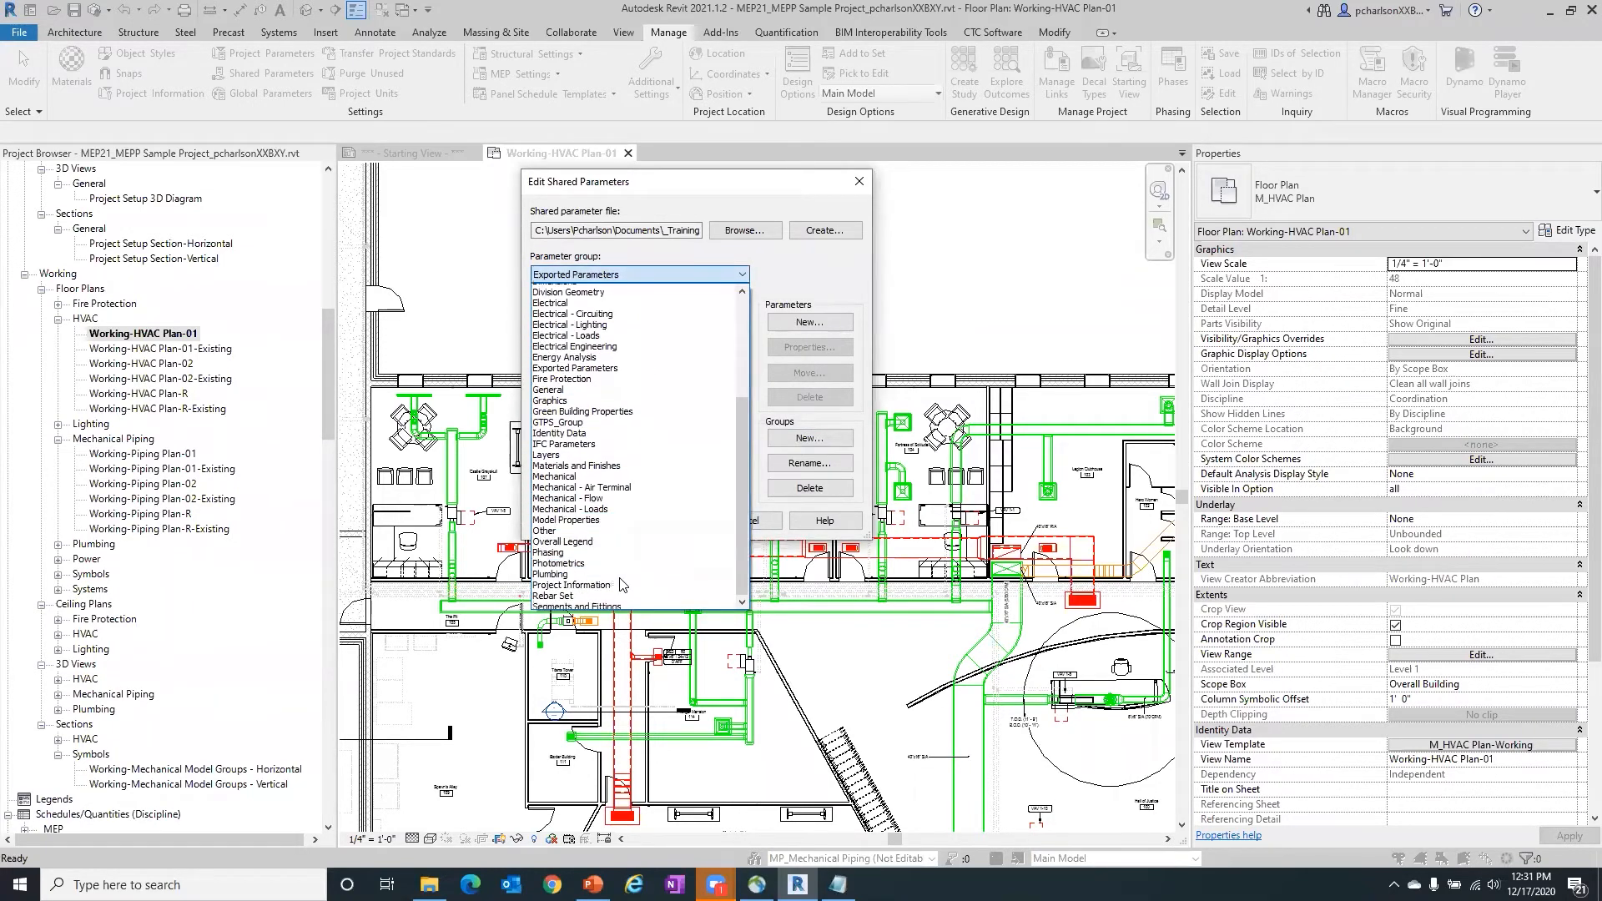
pyautogui.click(811, 267)
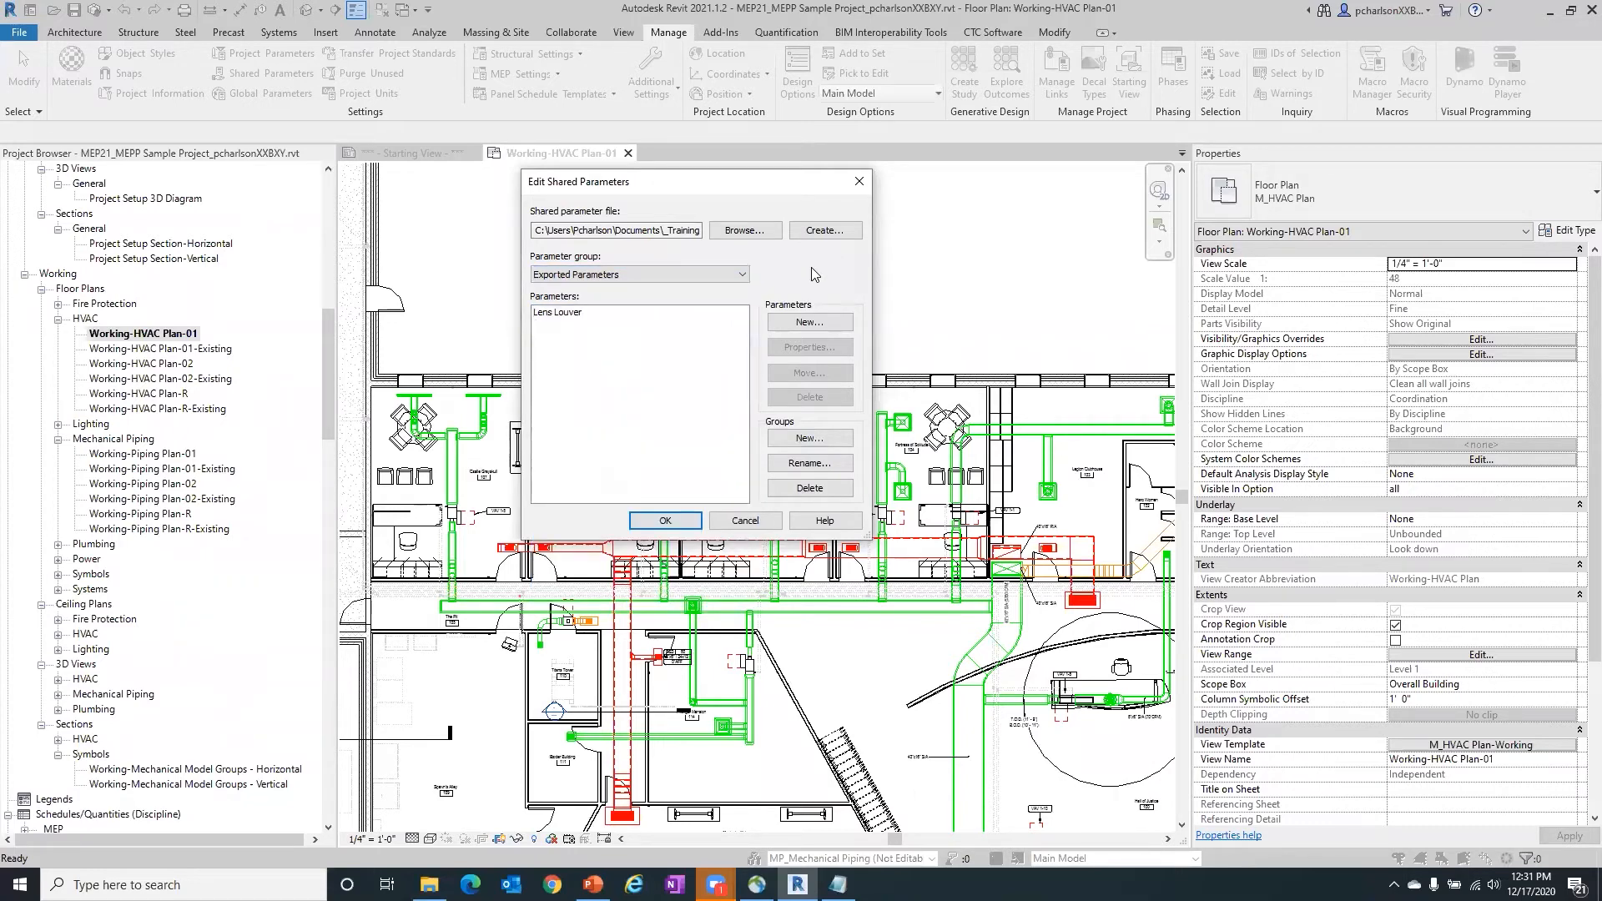
pyautogui.click(808, 464)
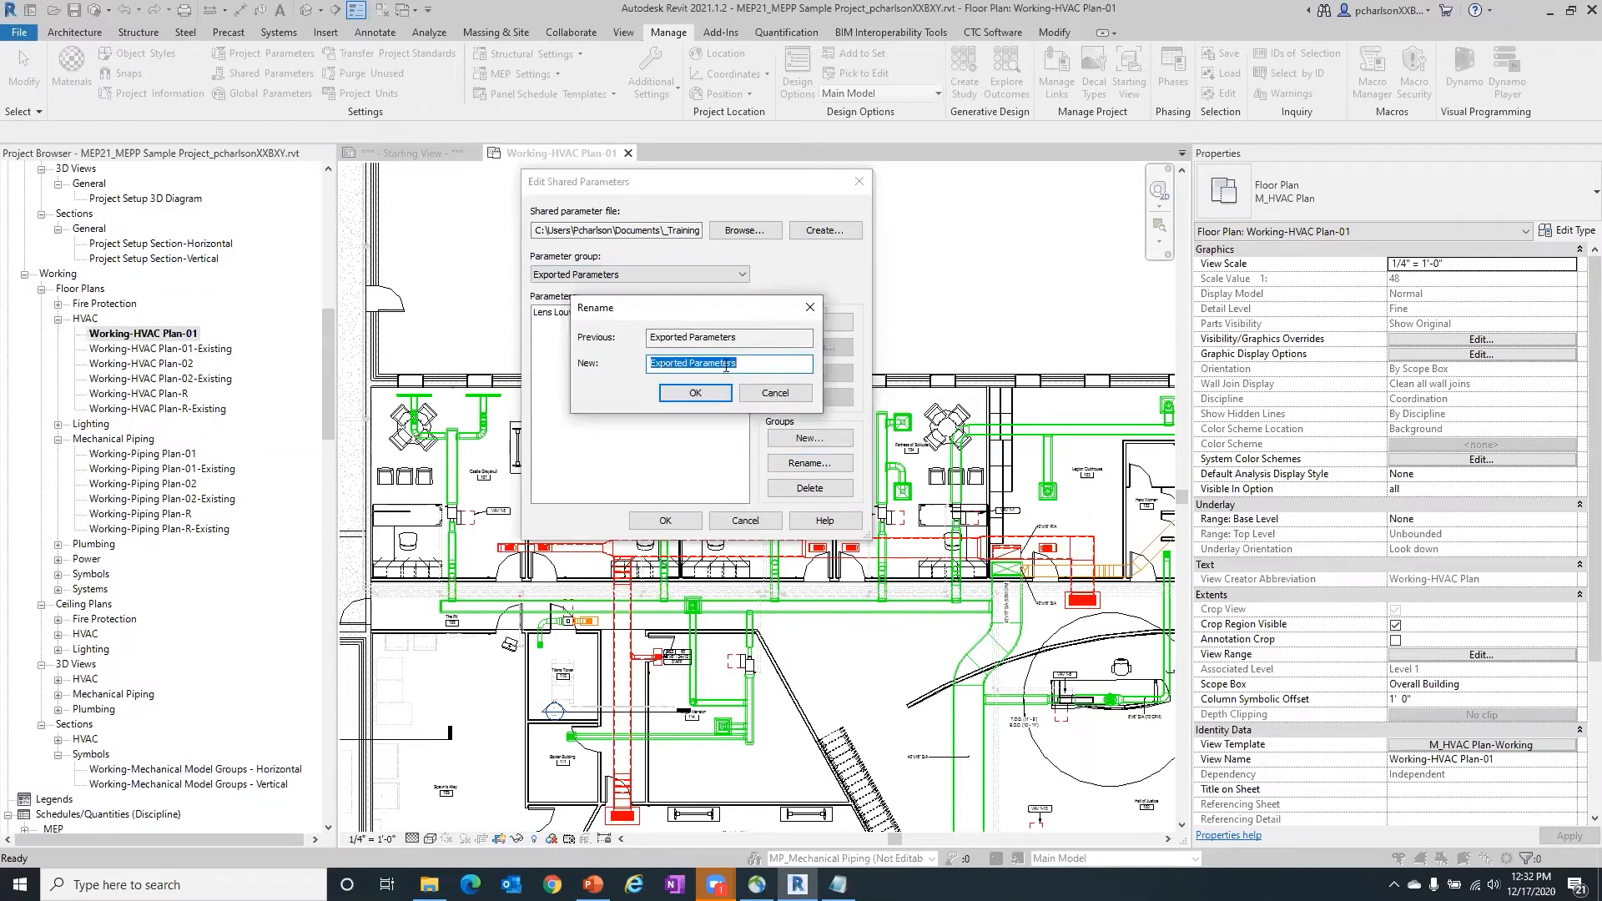
pyautogui.click(775, 393)
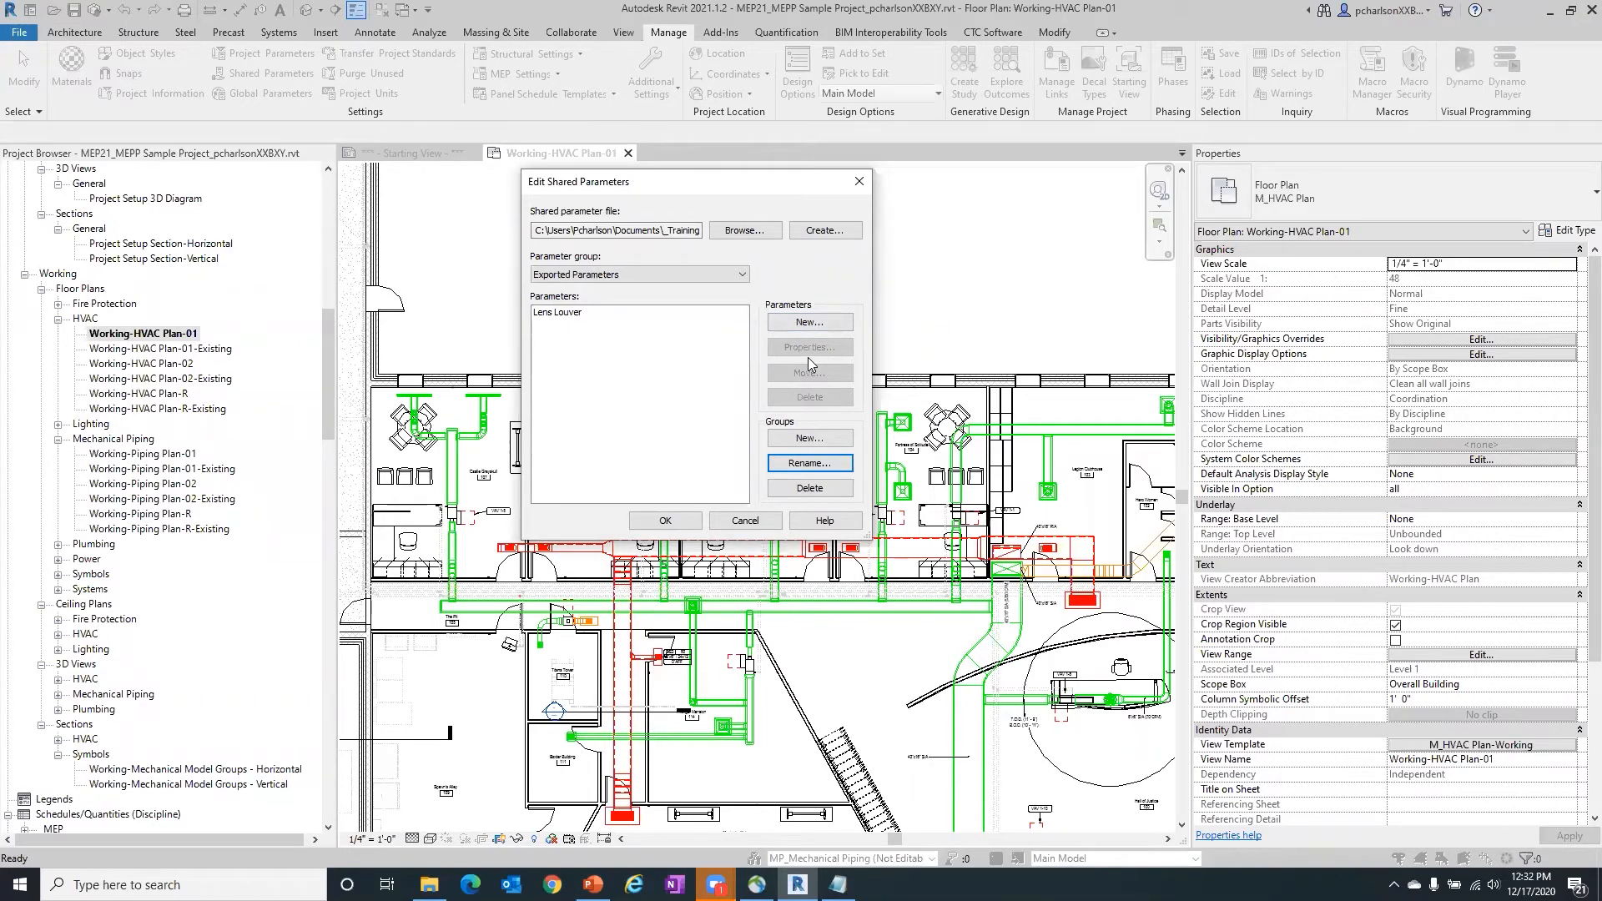
# - Start a new shared parameter and review the parameter types offered for the HVAC discipline
pyautogui.click(808, 322)
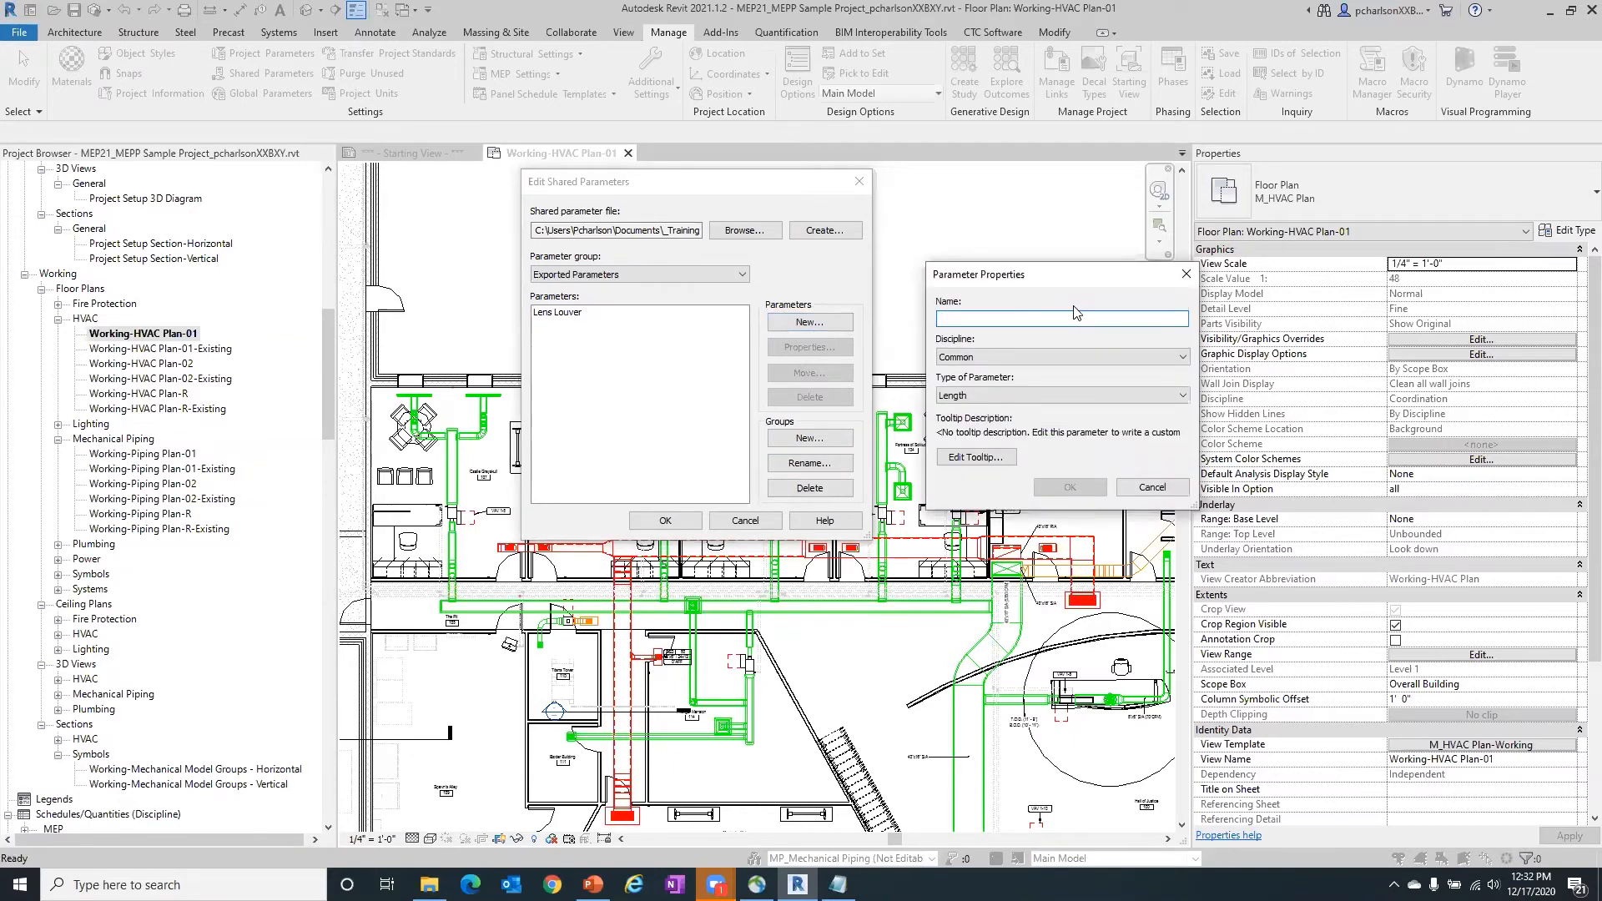
pyautogui.click(1076, 357)
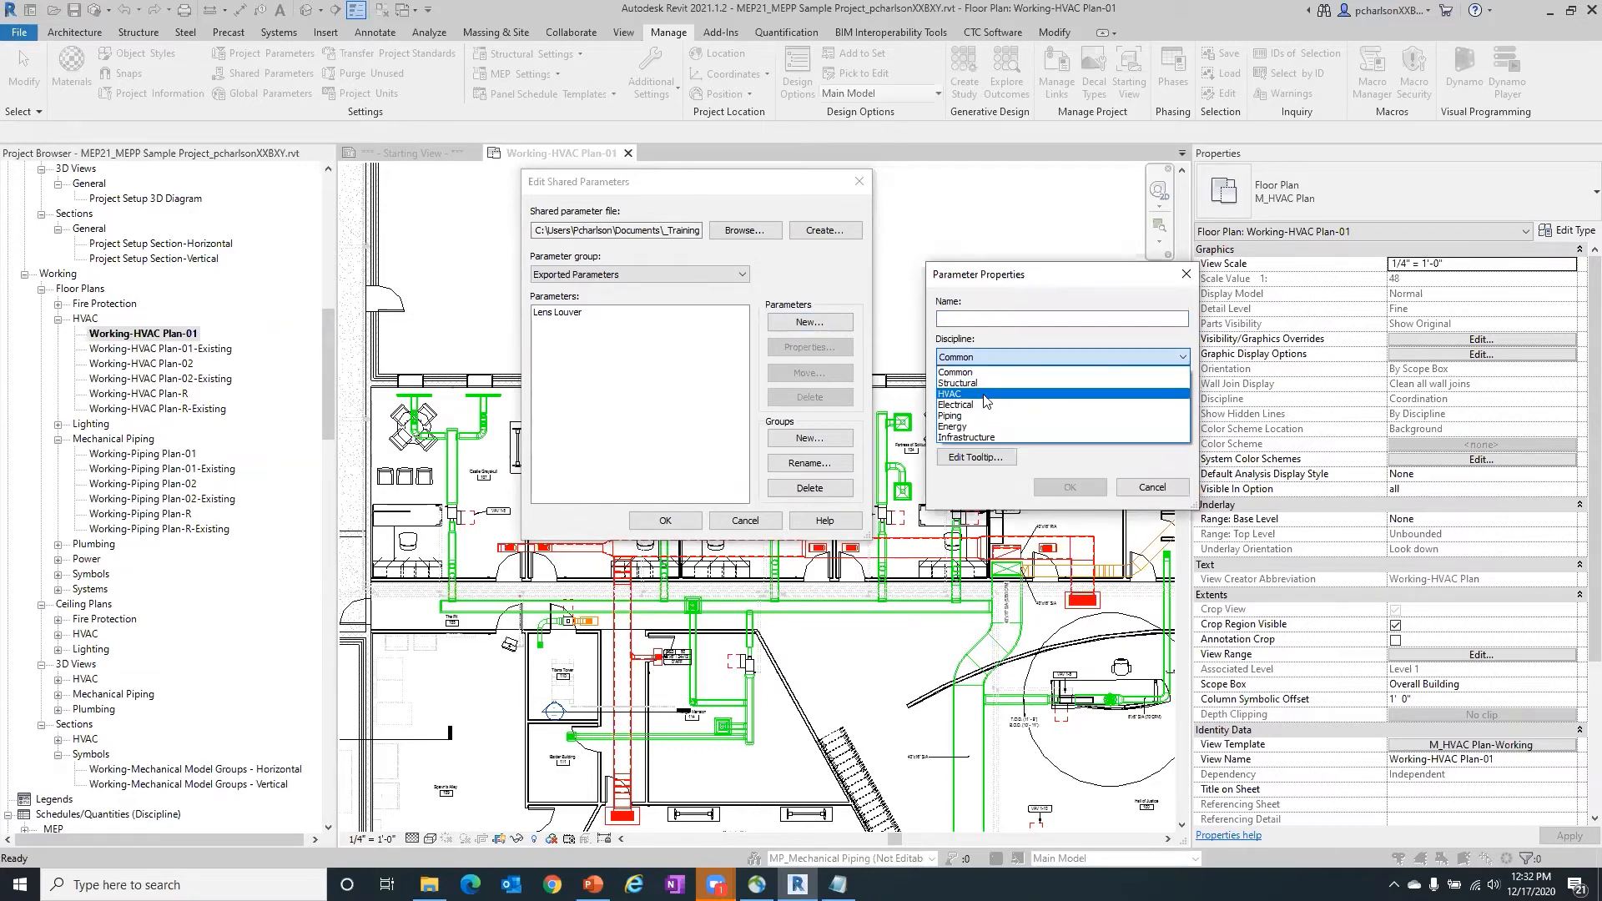
pyautogui.click(984, 395)
pyautogui.click(980, 395)
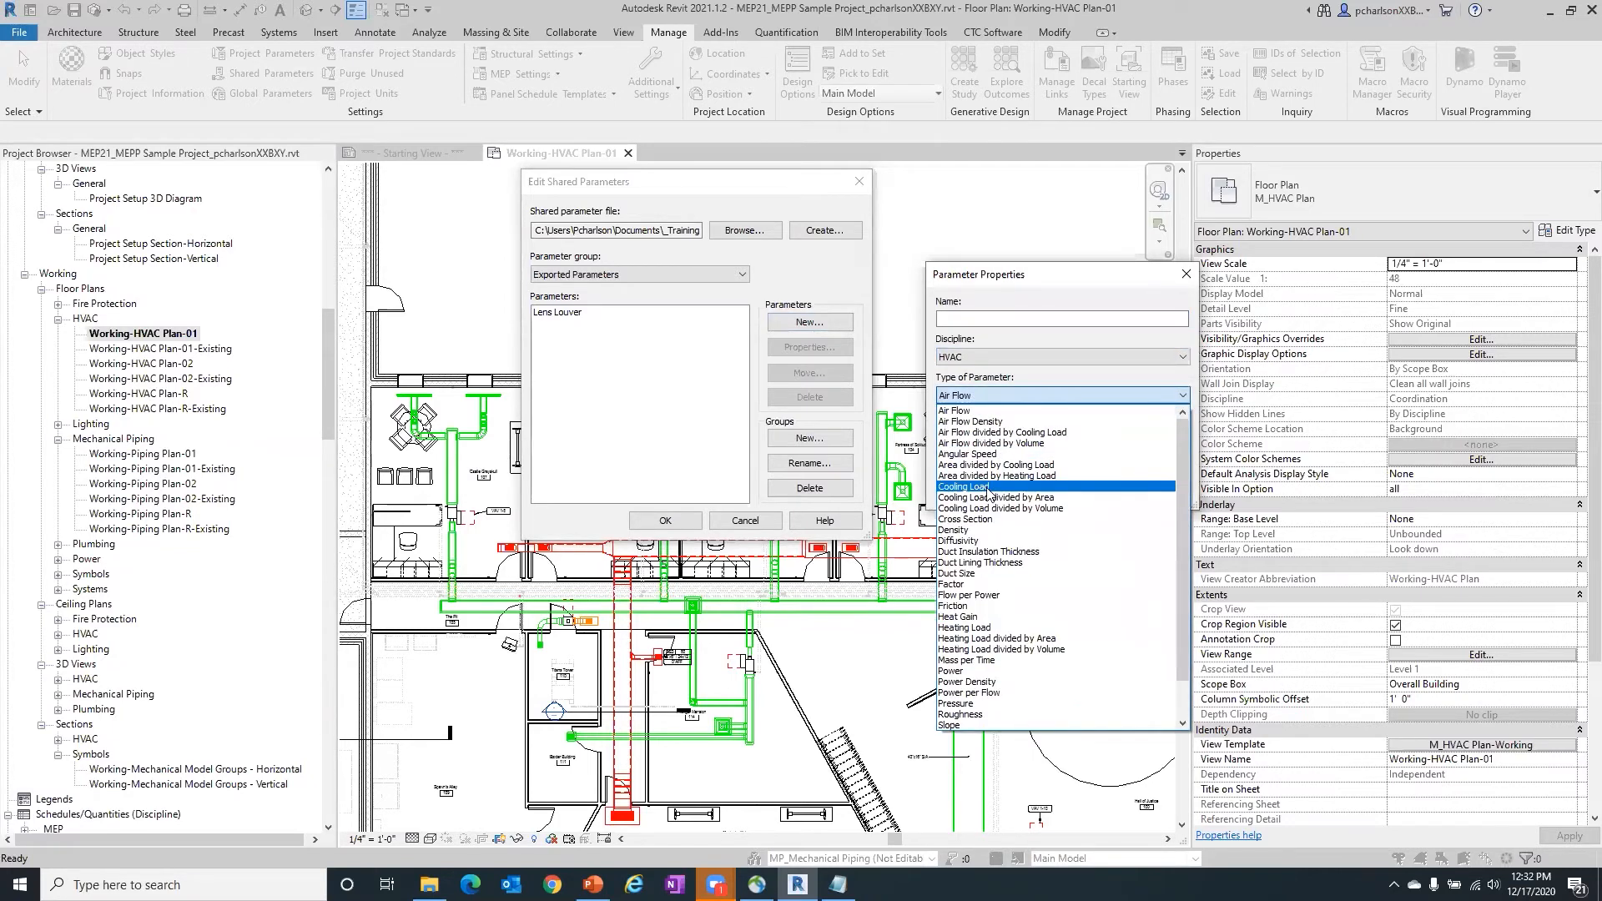
pyautogui.scroll(-2, 989, 493)
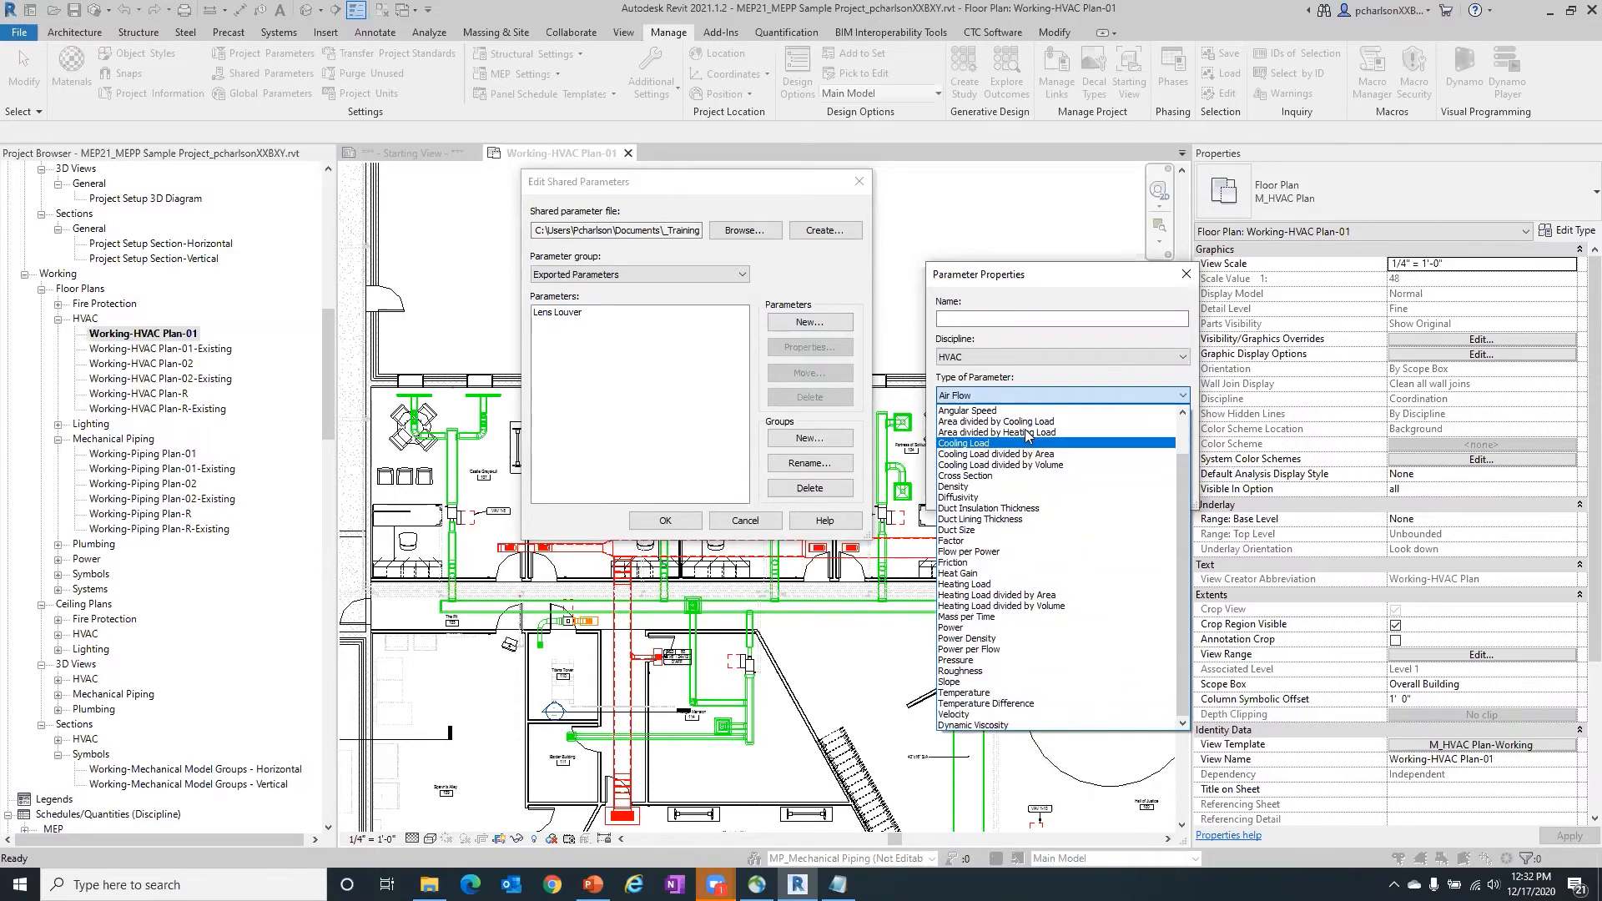
pyautogui.click(999, 337)
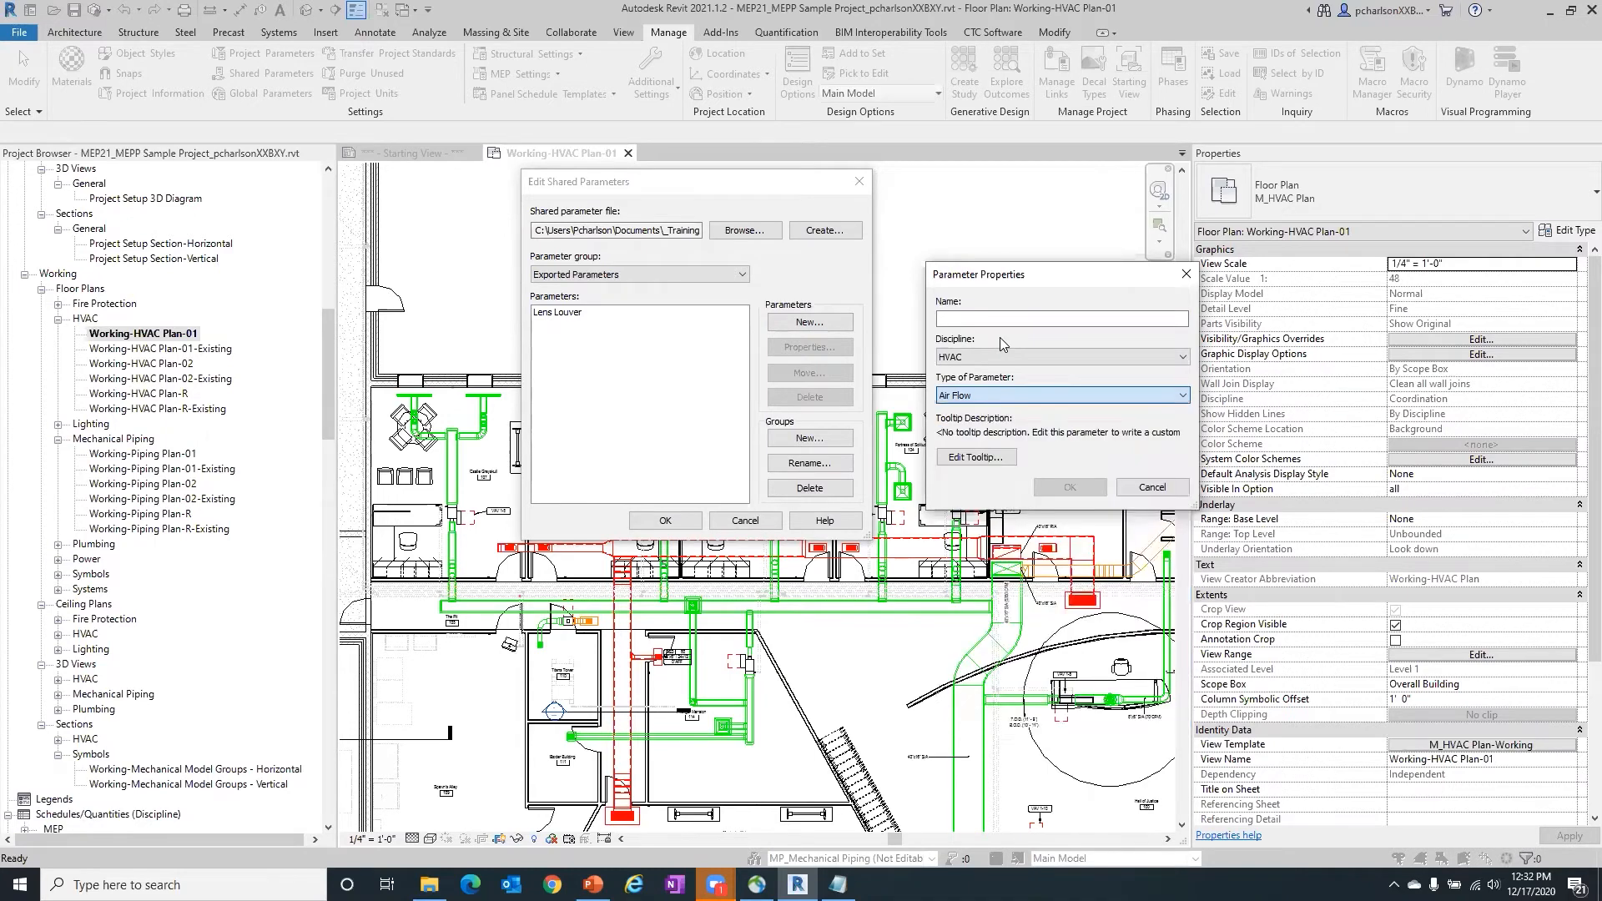
# - Review the parameter types offered for the Electrical discipline and cancel the new parameter
pyautogui.click(1011, 359)
pyautogui.click(985, 404)
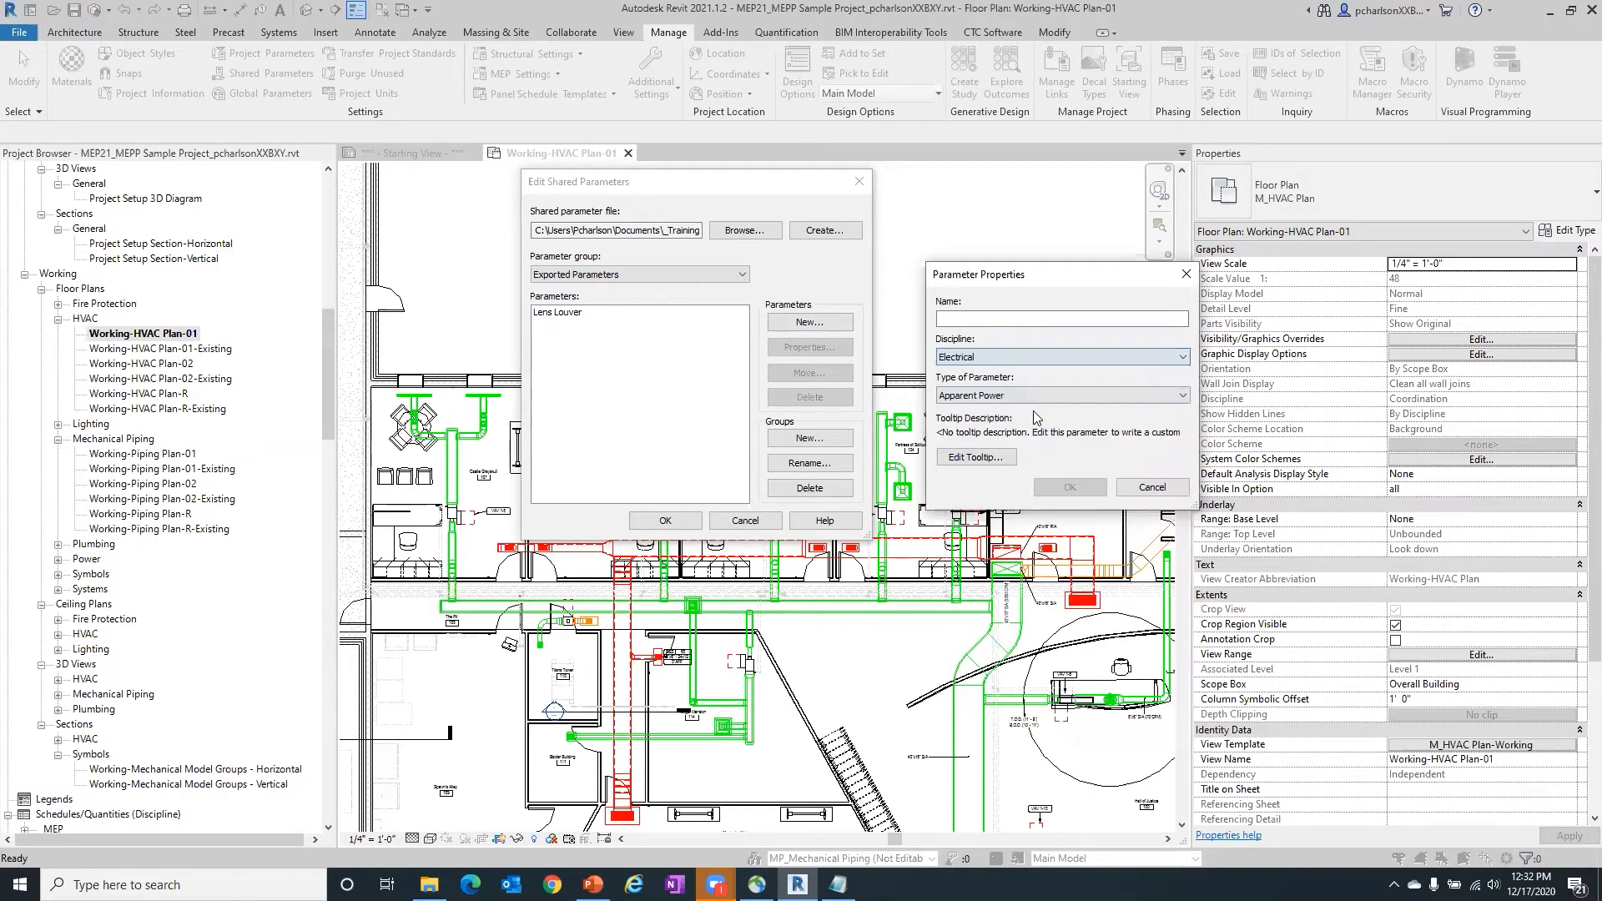
pyautogui.click(1044, 393)
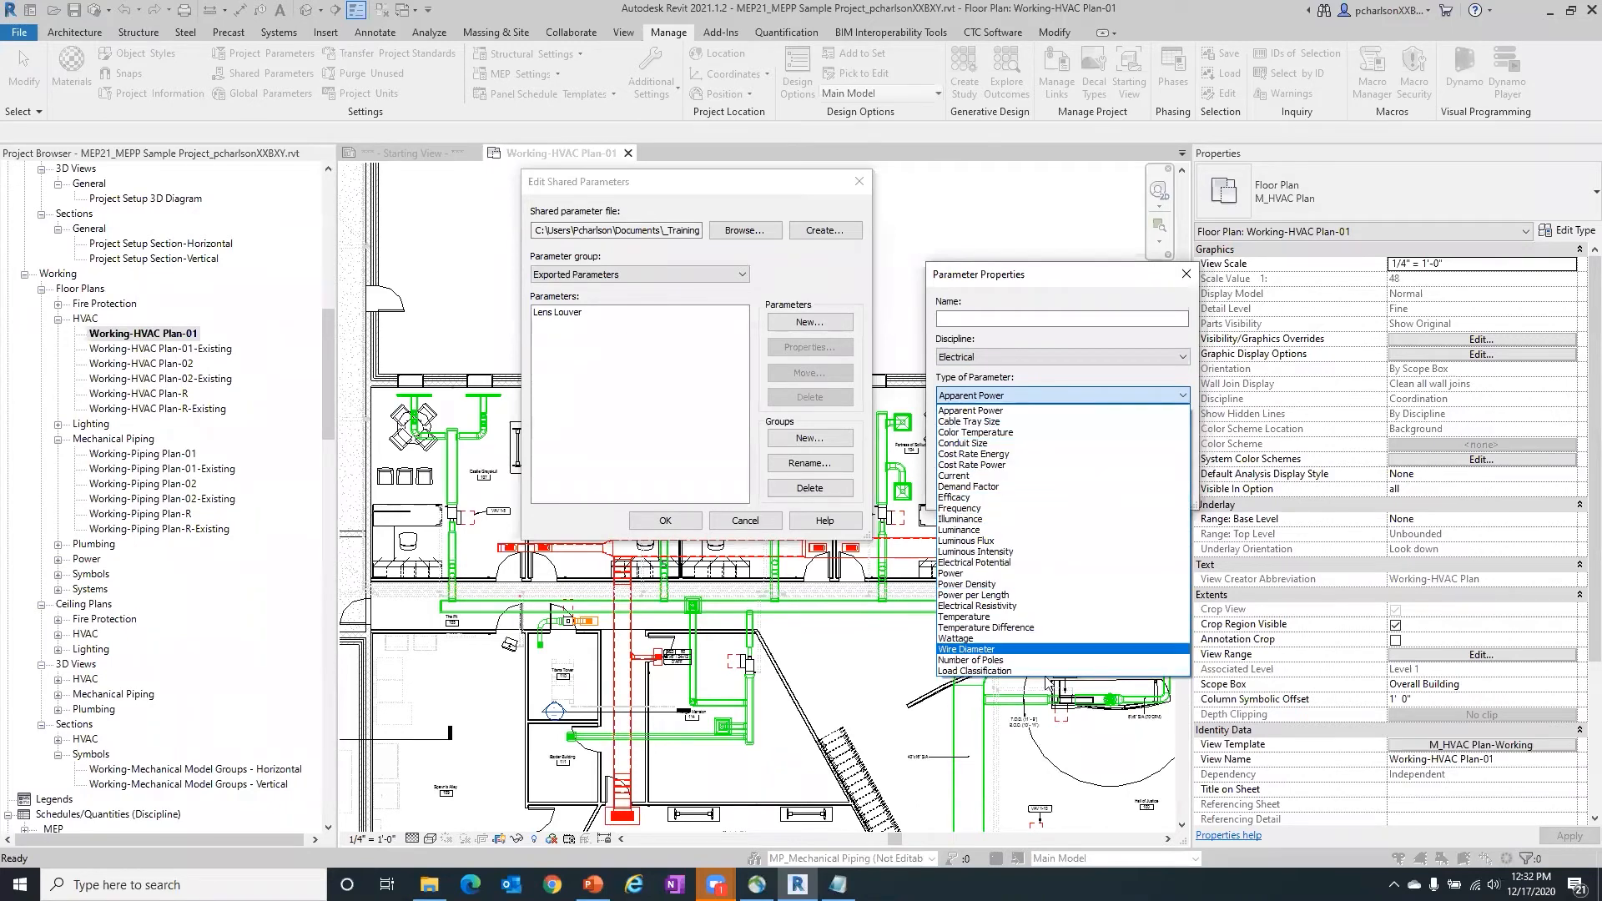
pyautogui.click(1067, 299)
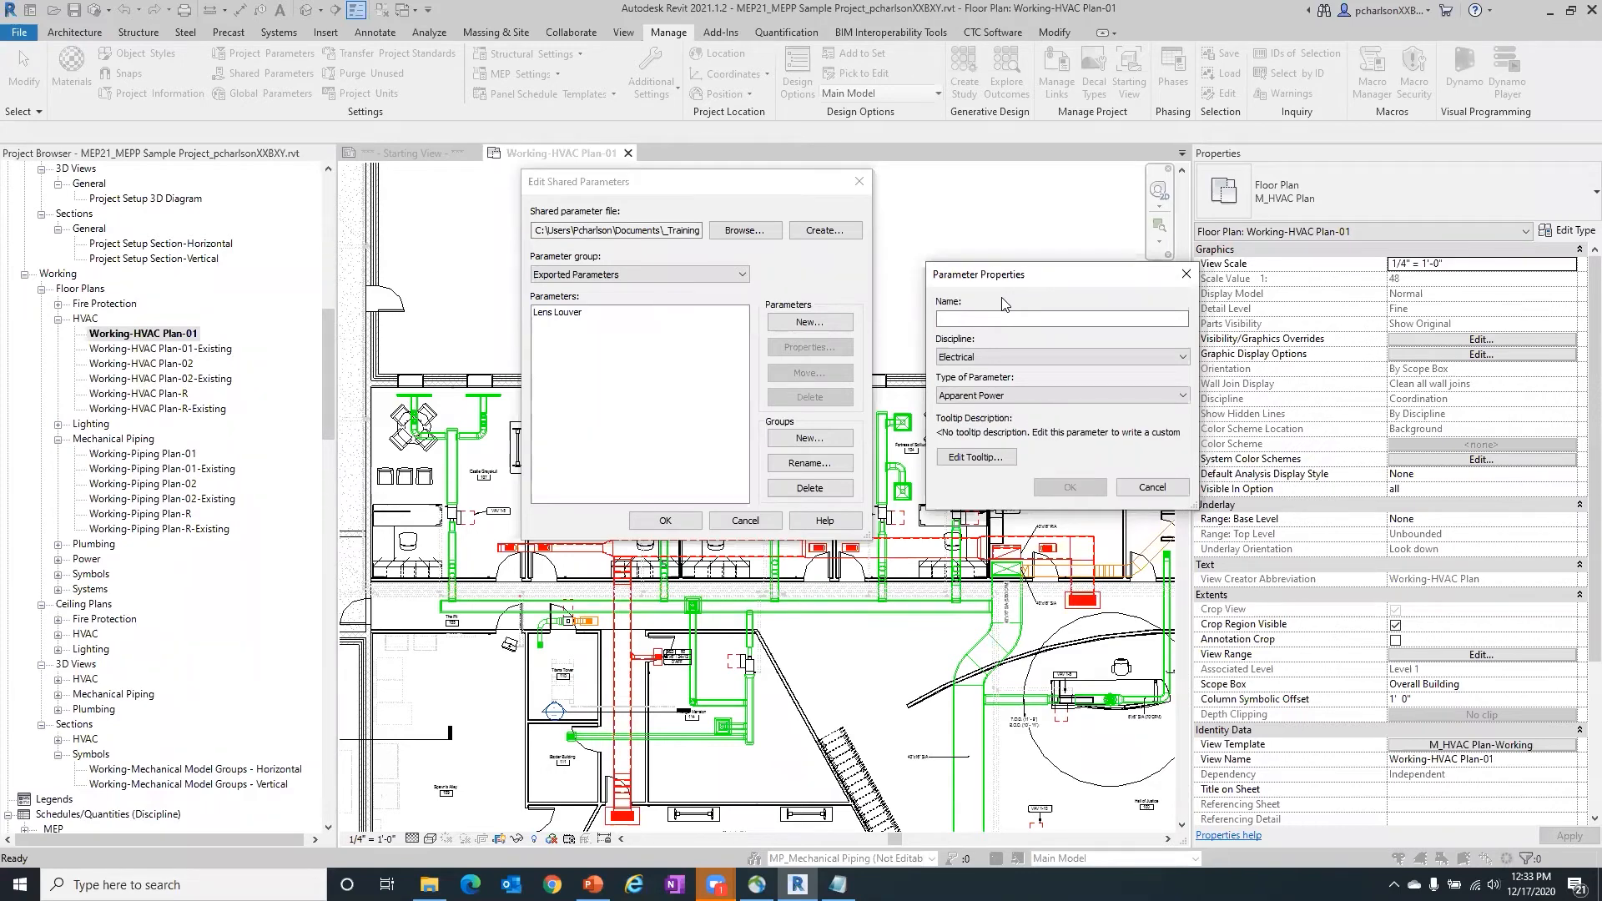
pyautogui.click(1152, 487)
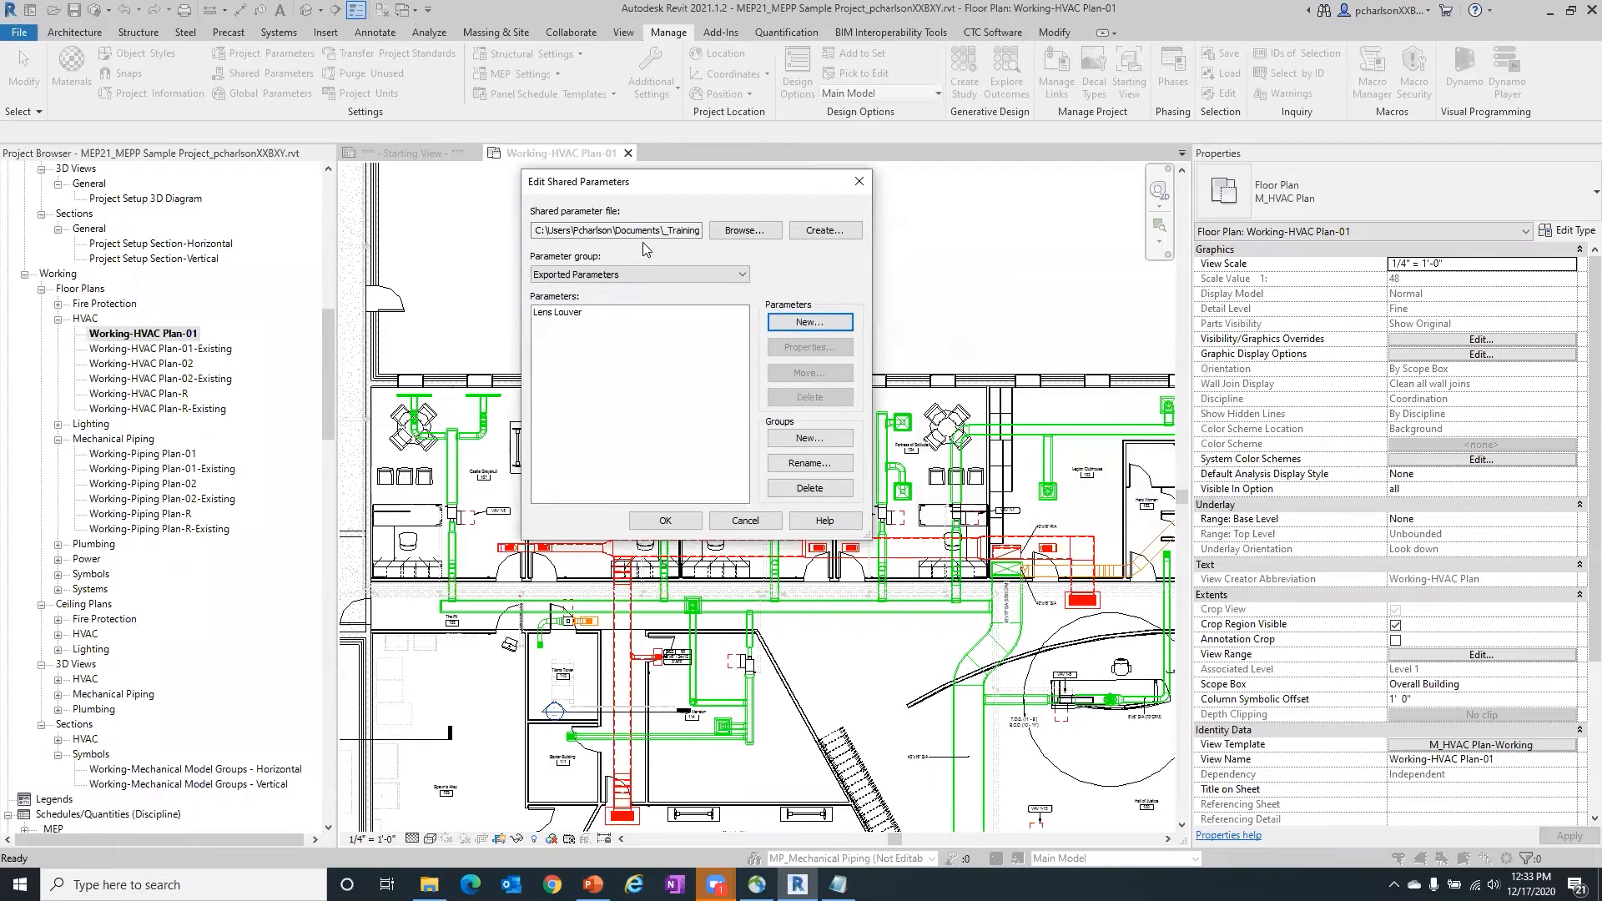
pyautogui.moveTo(607, 181); pyautogui.dragTo(593, 189)
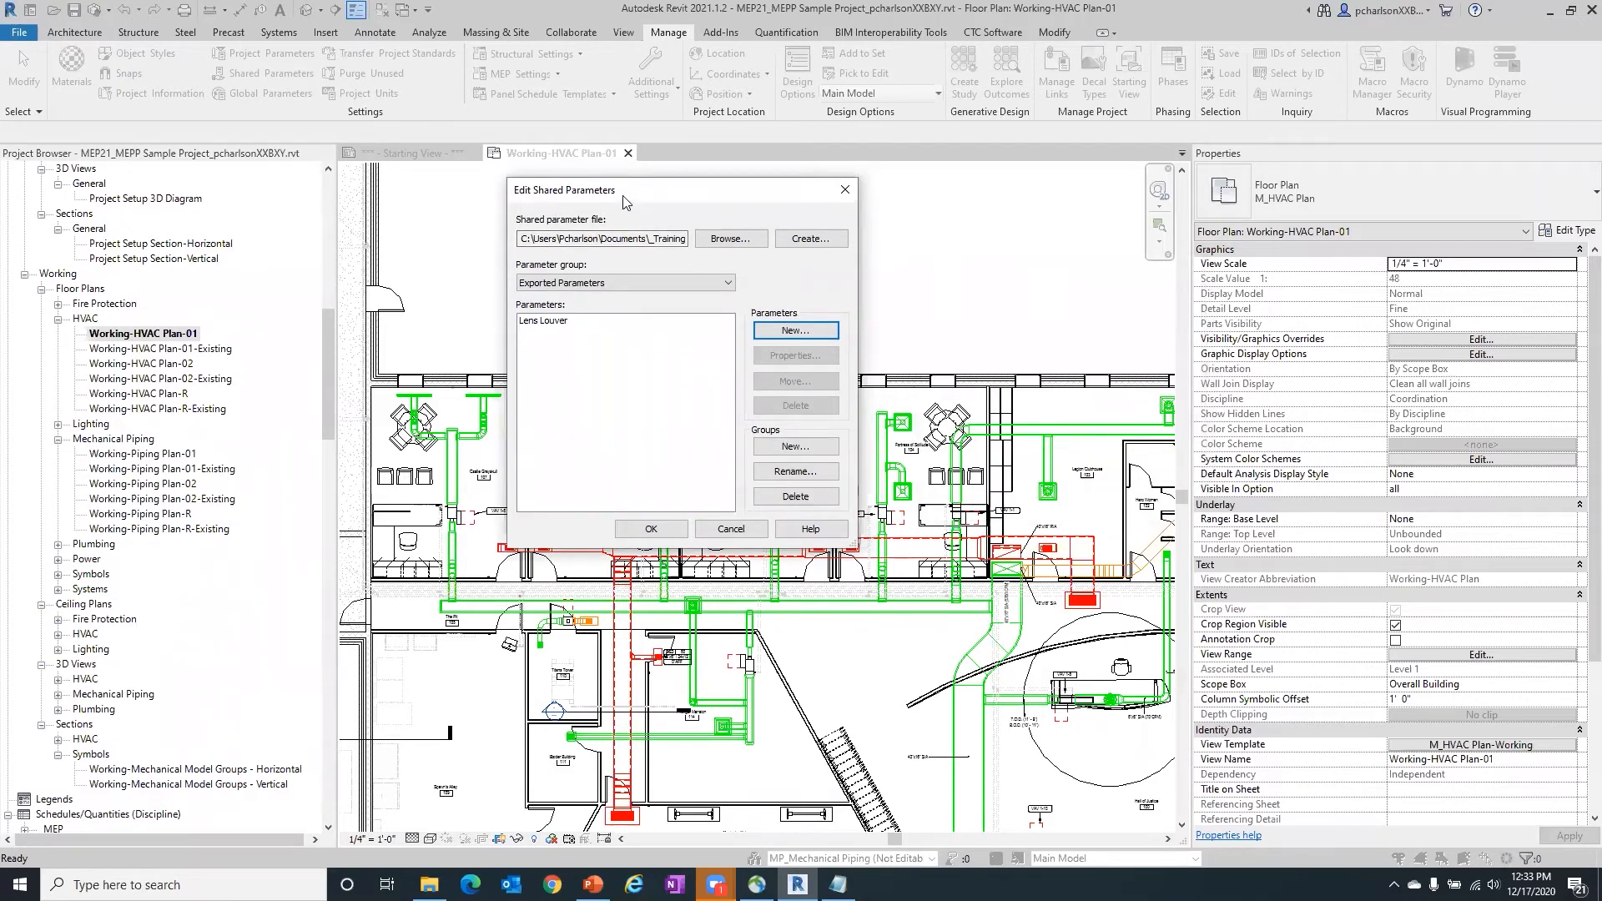
pyautogui.moveTo(624, 199); pyautogui.dragTo(628, 161)
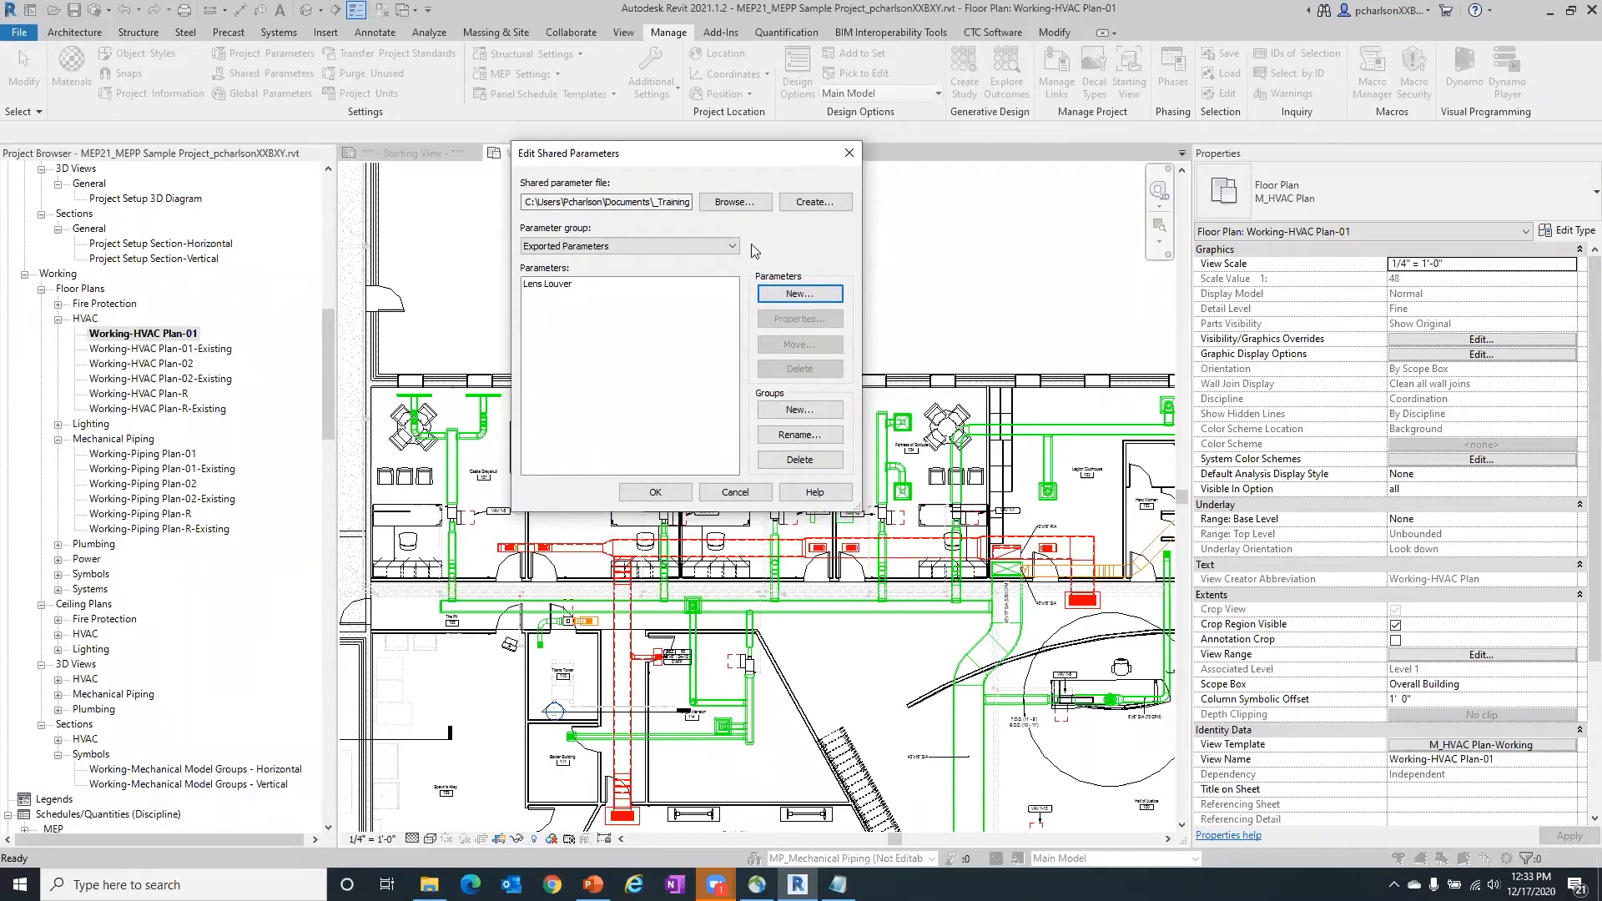
# - View the properties of the Lens Louver shared parameter and close them without changes
pyautogui.click(558, 285)
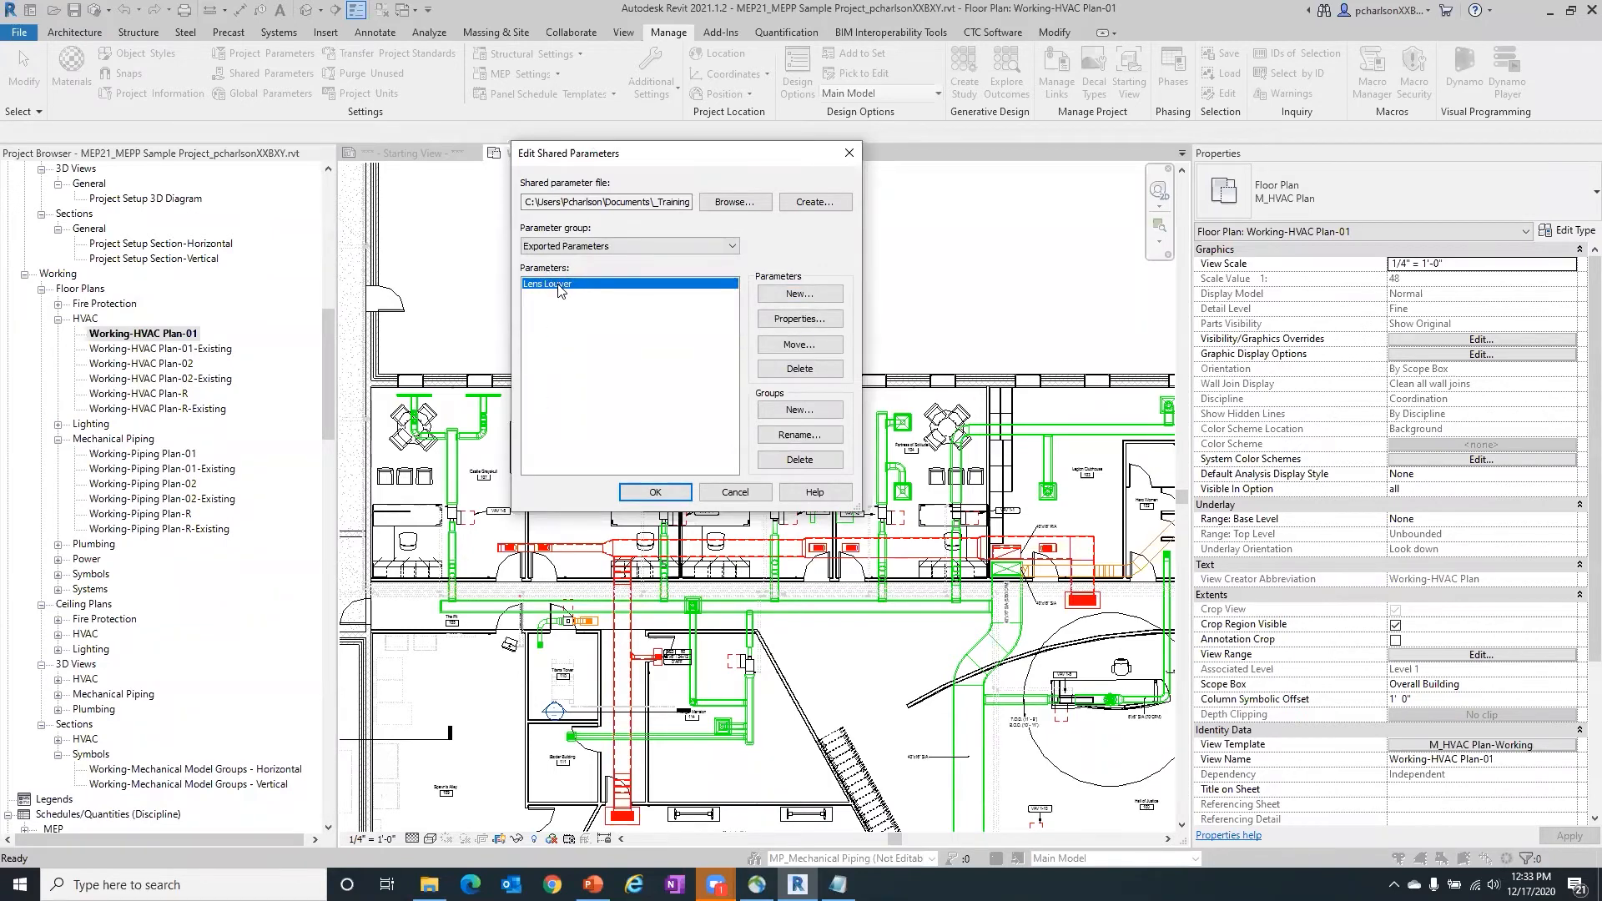
pyautogui.click(787, 321)
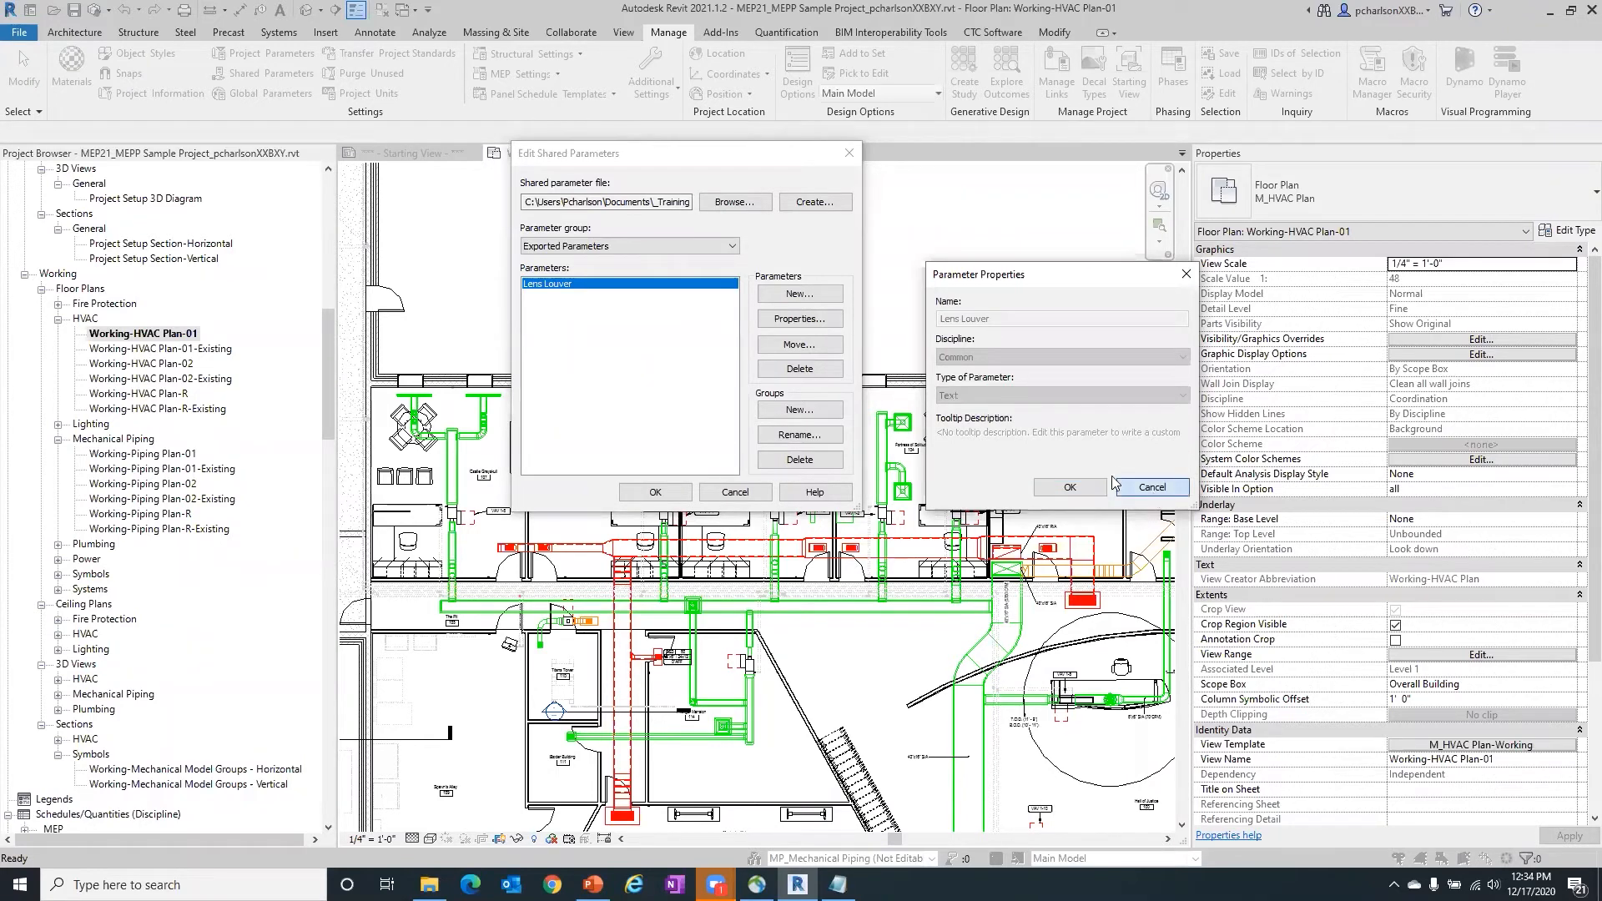
pyautogui.click(1152, 487)
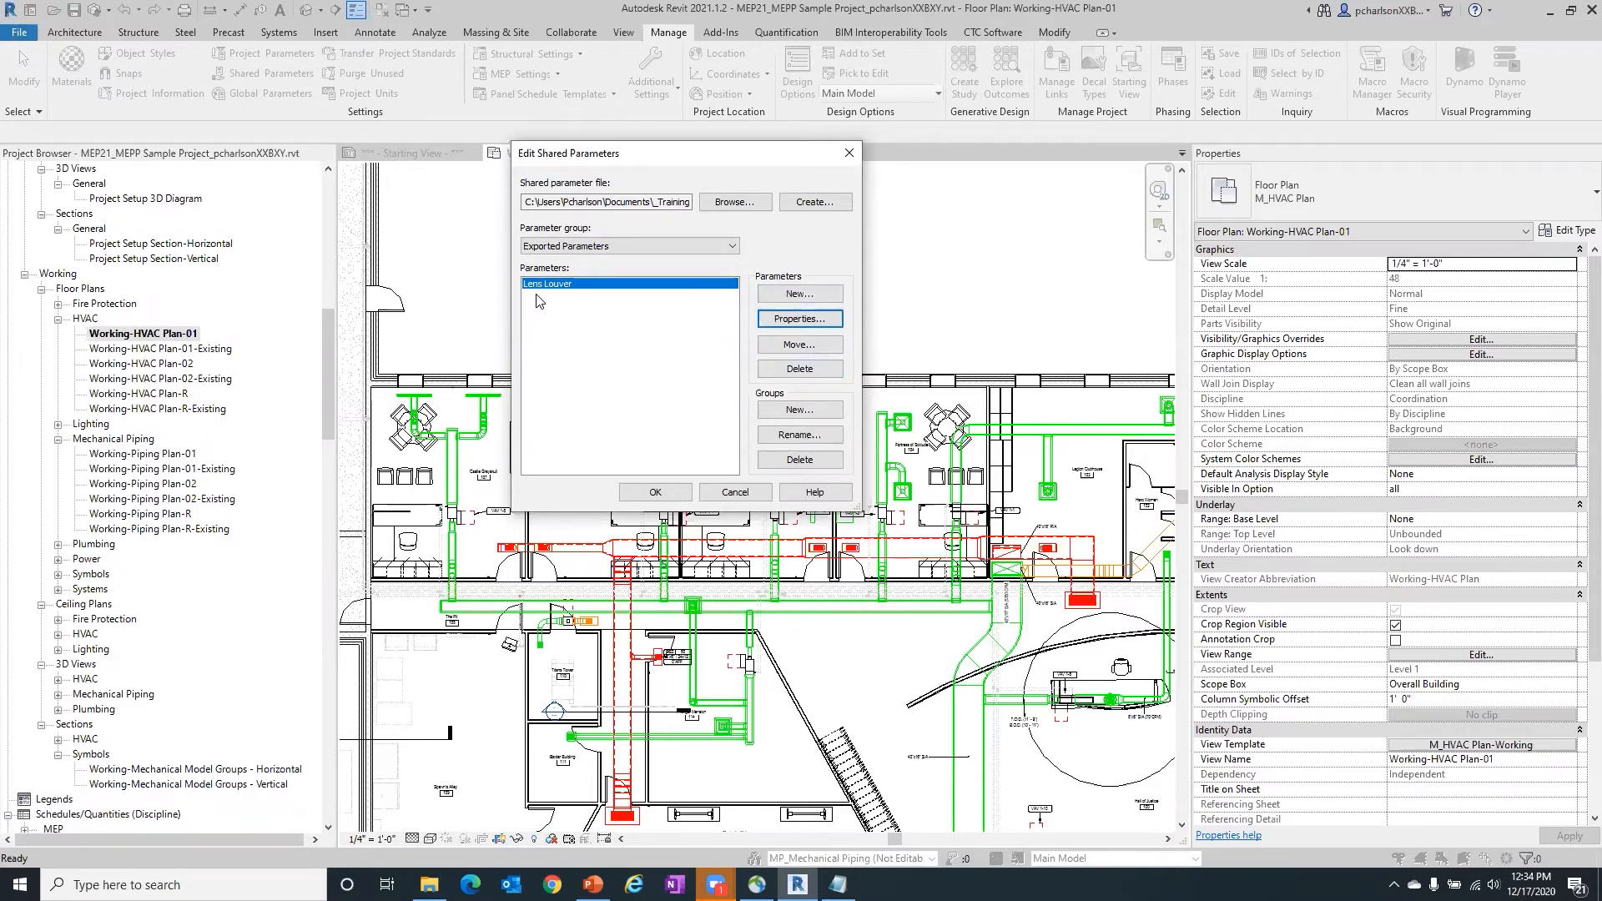
pyautogui.click(565, 329)
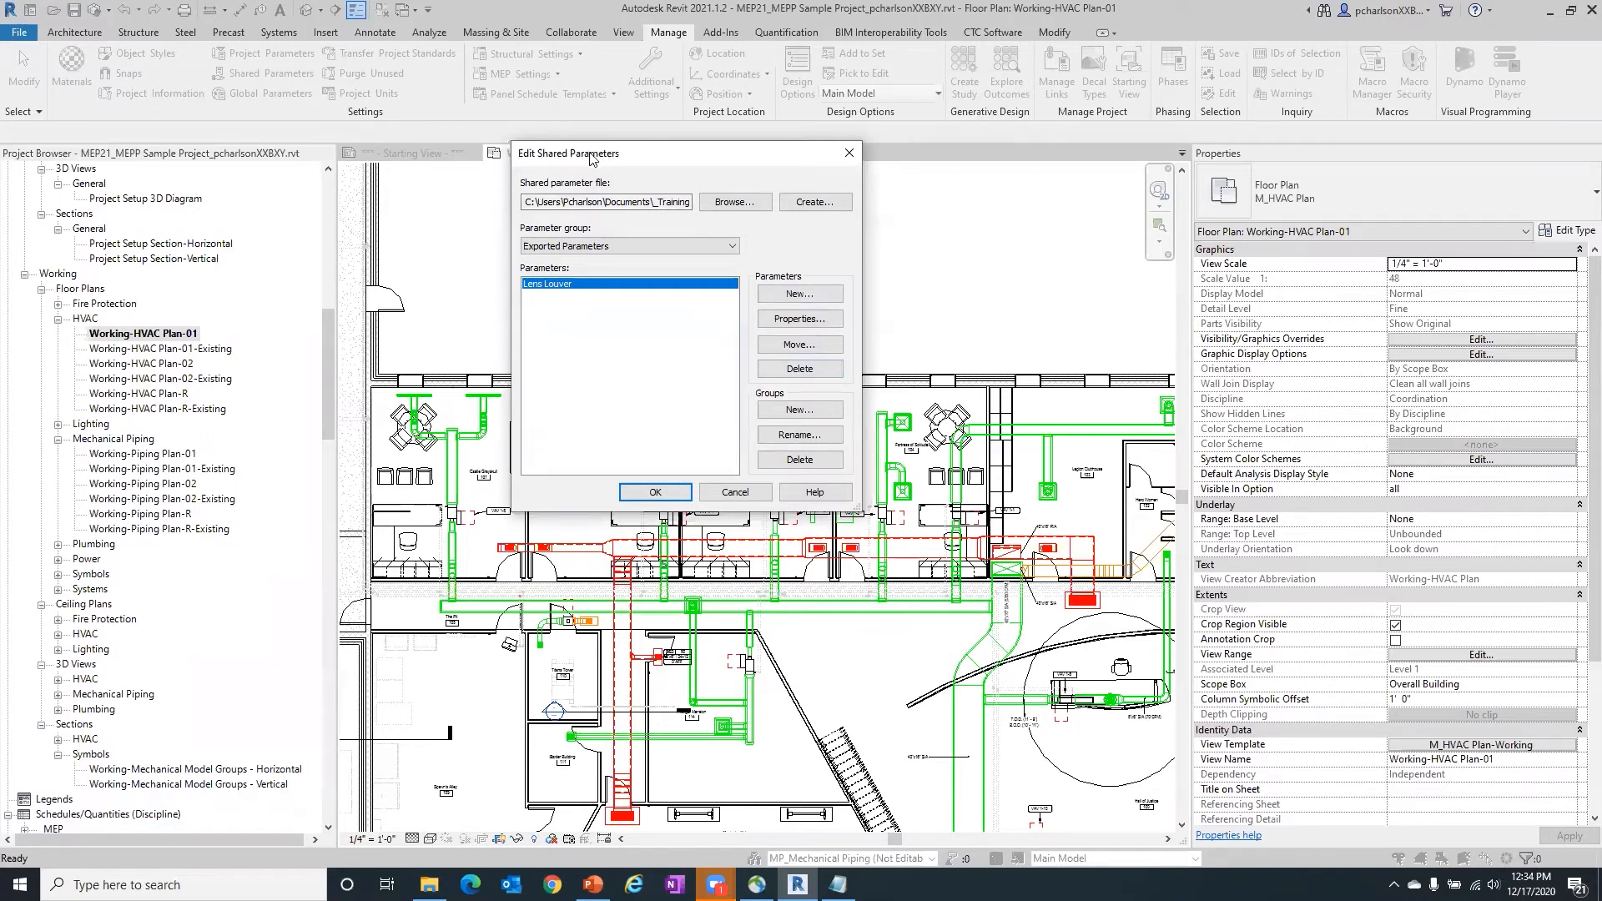
# - Create a new shared parameter file named WEbinar in the MEPPP Shared Parameters folder
pyautogui.click(814, 205)
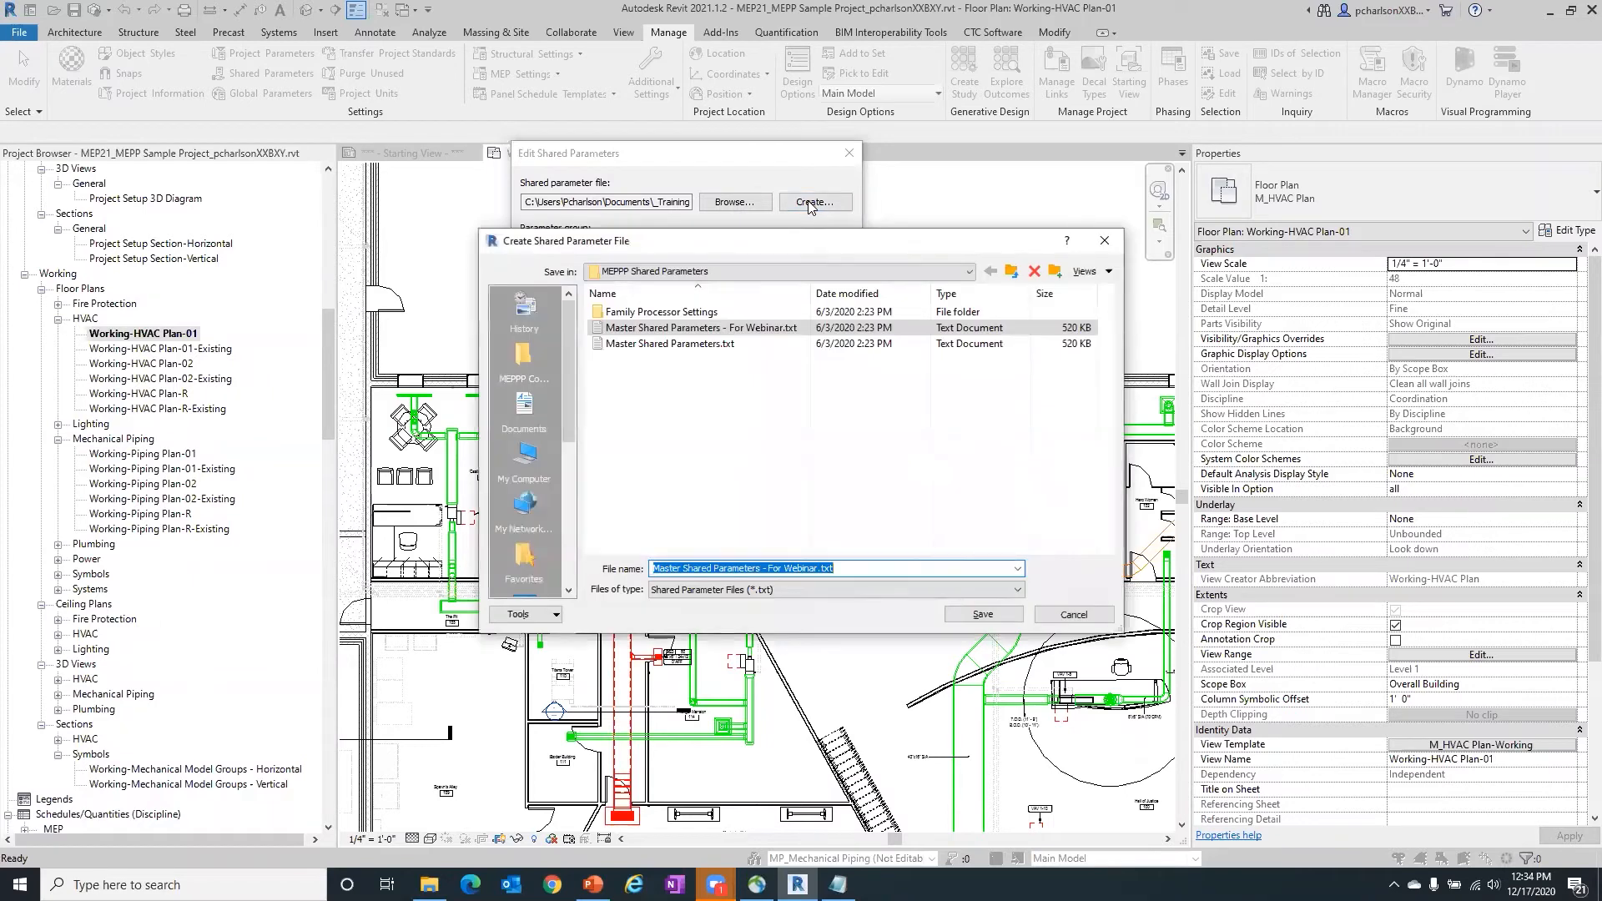
pyautogui.click(855, 568)
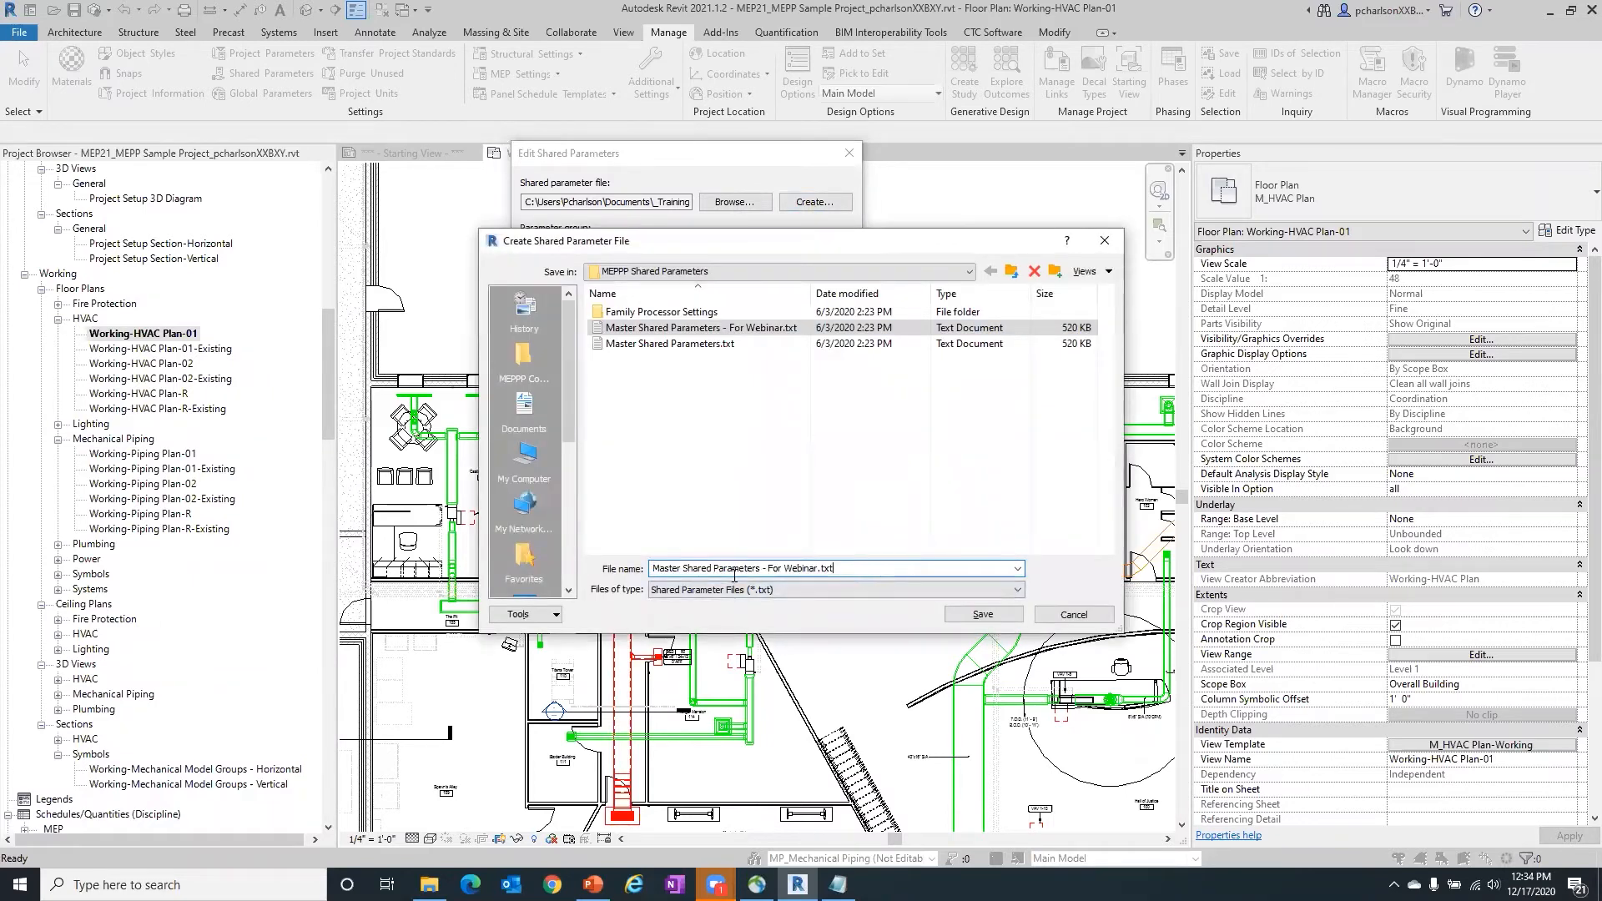
pyautogui.moveTo(734, 576); pyautogui.dragTo(572, 579)
pyautogui.write('WEbinar')
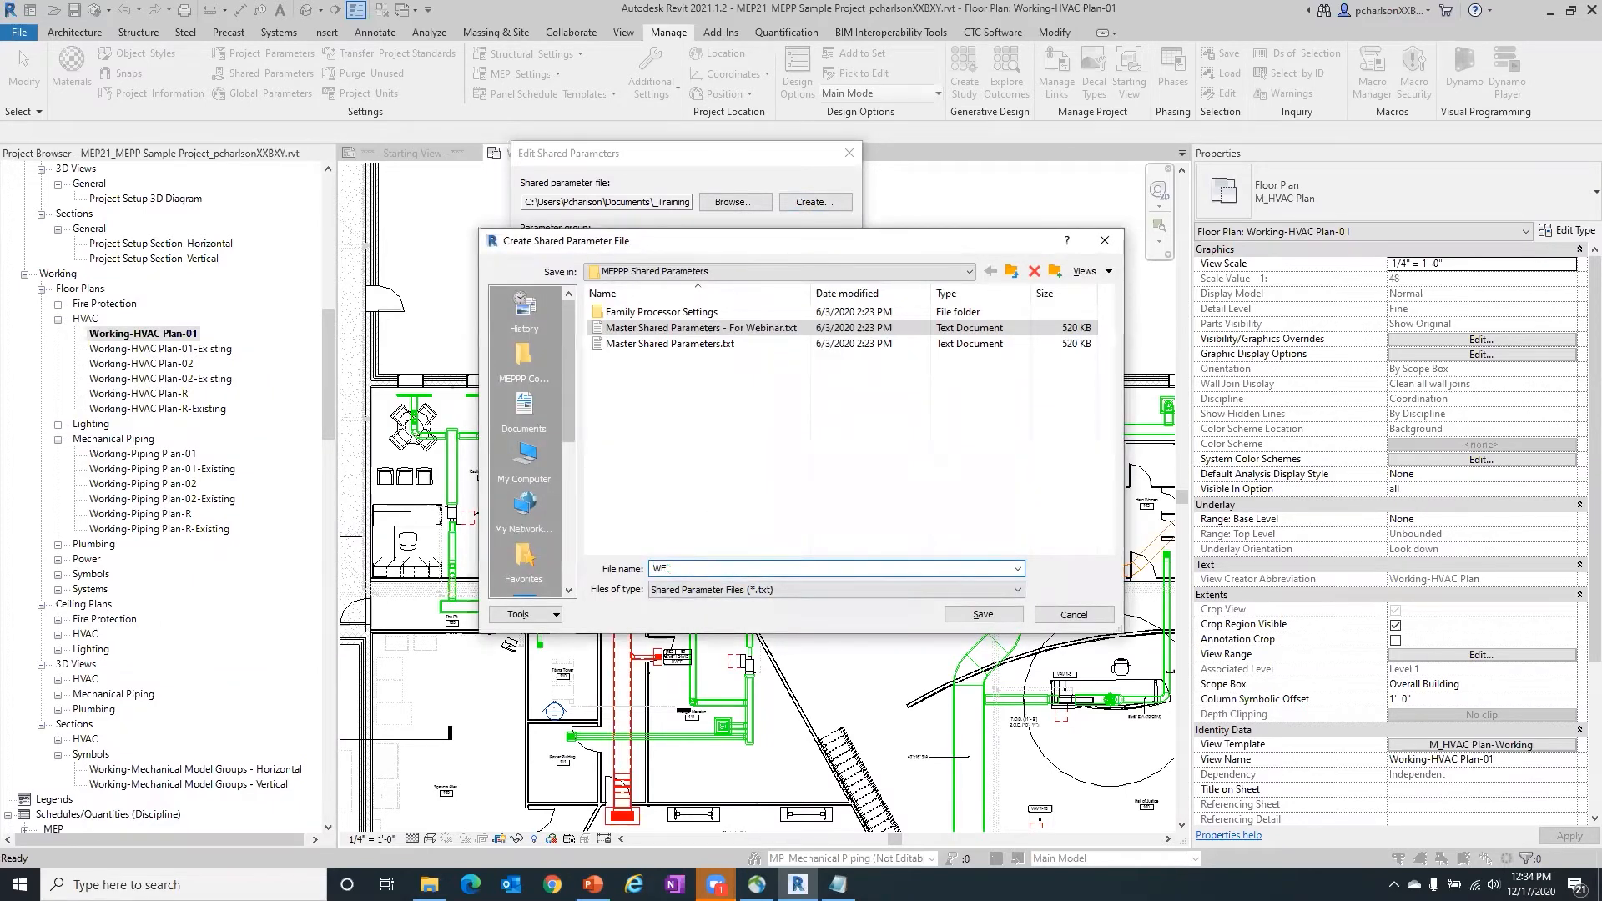
pyautogui.click(981, 615)
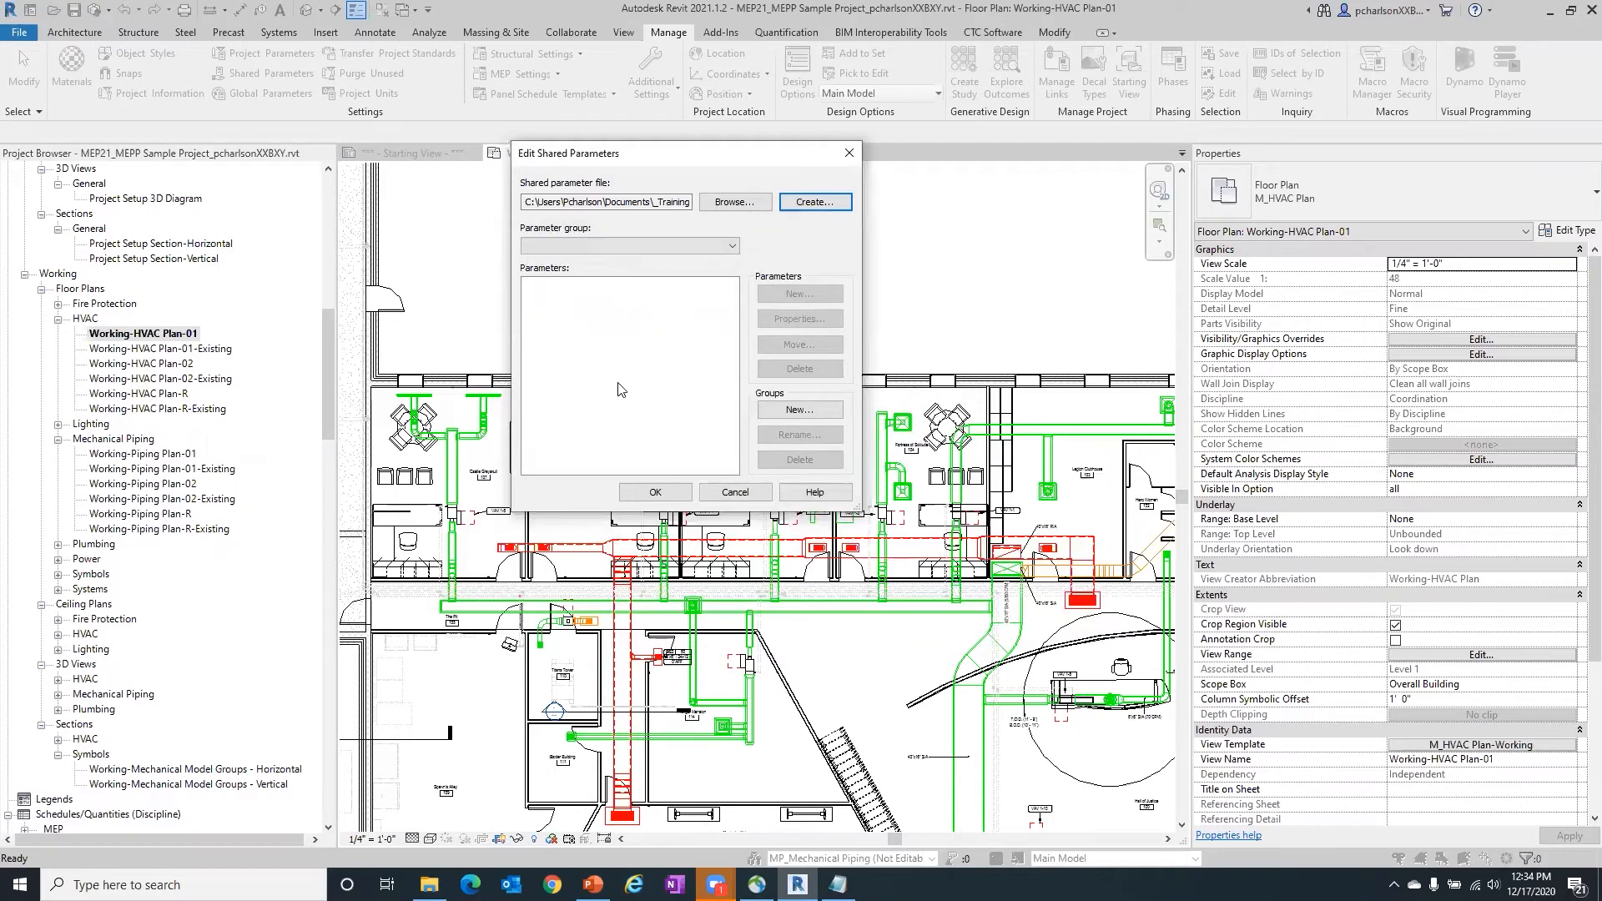
# - Check the new file's parameter group list and add a parameter group named Electrical
pyautogui.click(622, 246)
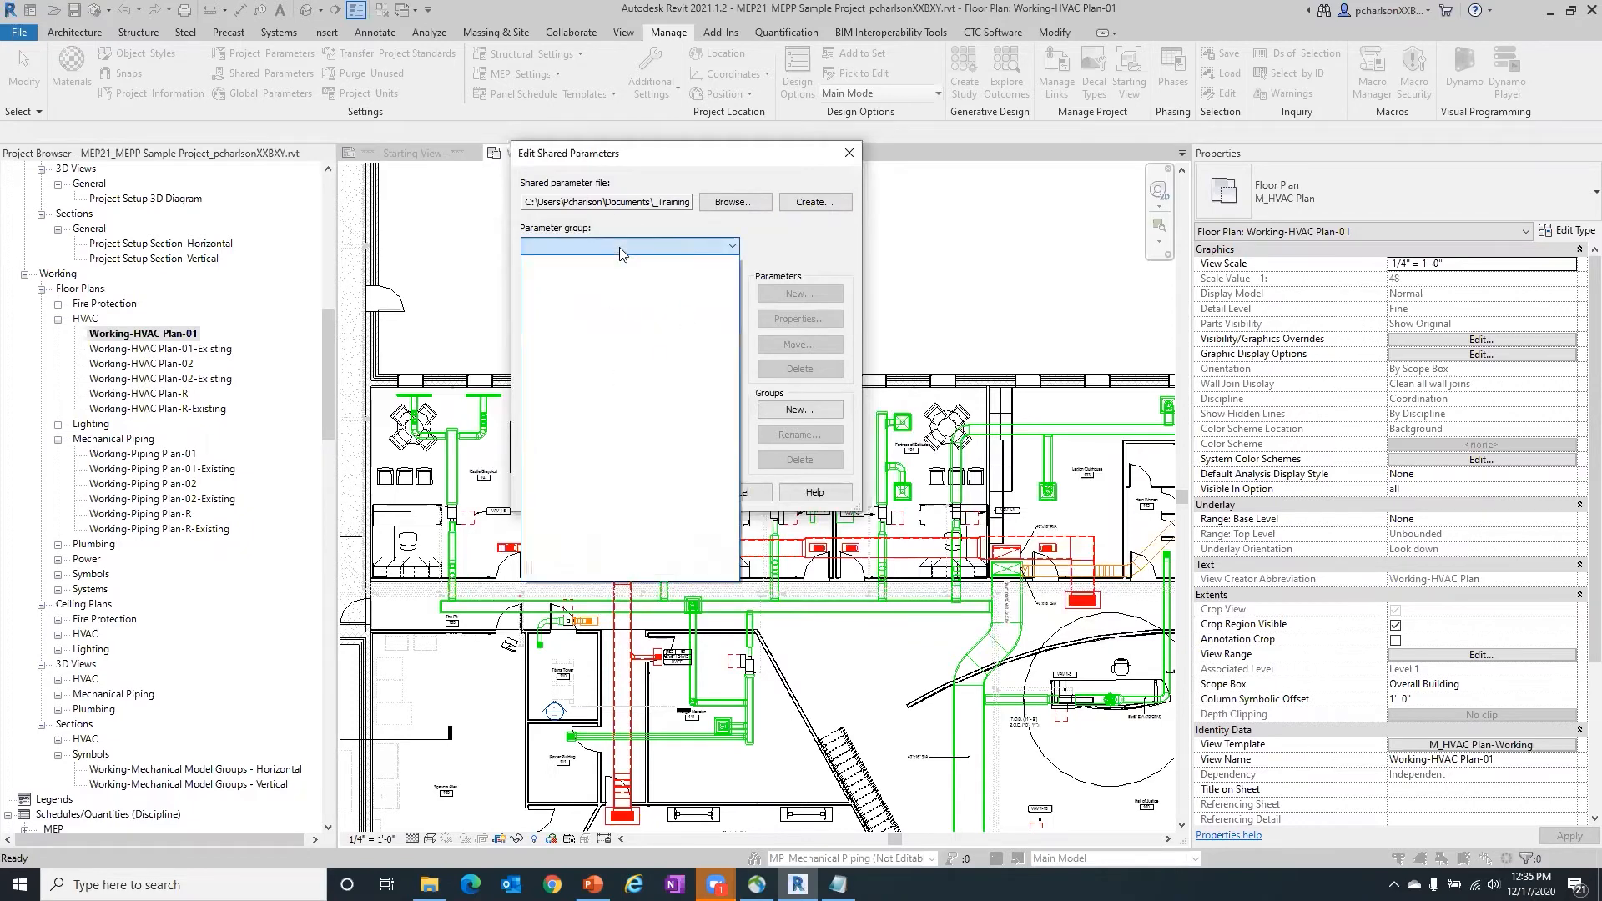
pyautogui.click(619, 248)
pyautogui.click(620, 248)
pyautogui.click(619, 248)
pyautogui.click(620, 247)
pyautogui.click(619, 248)
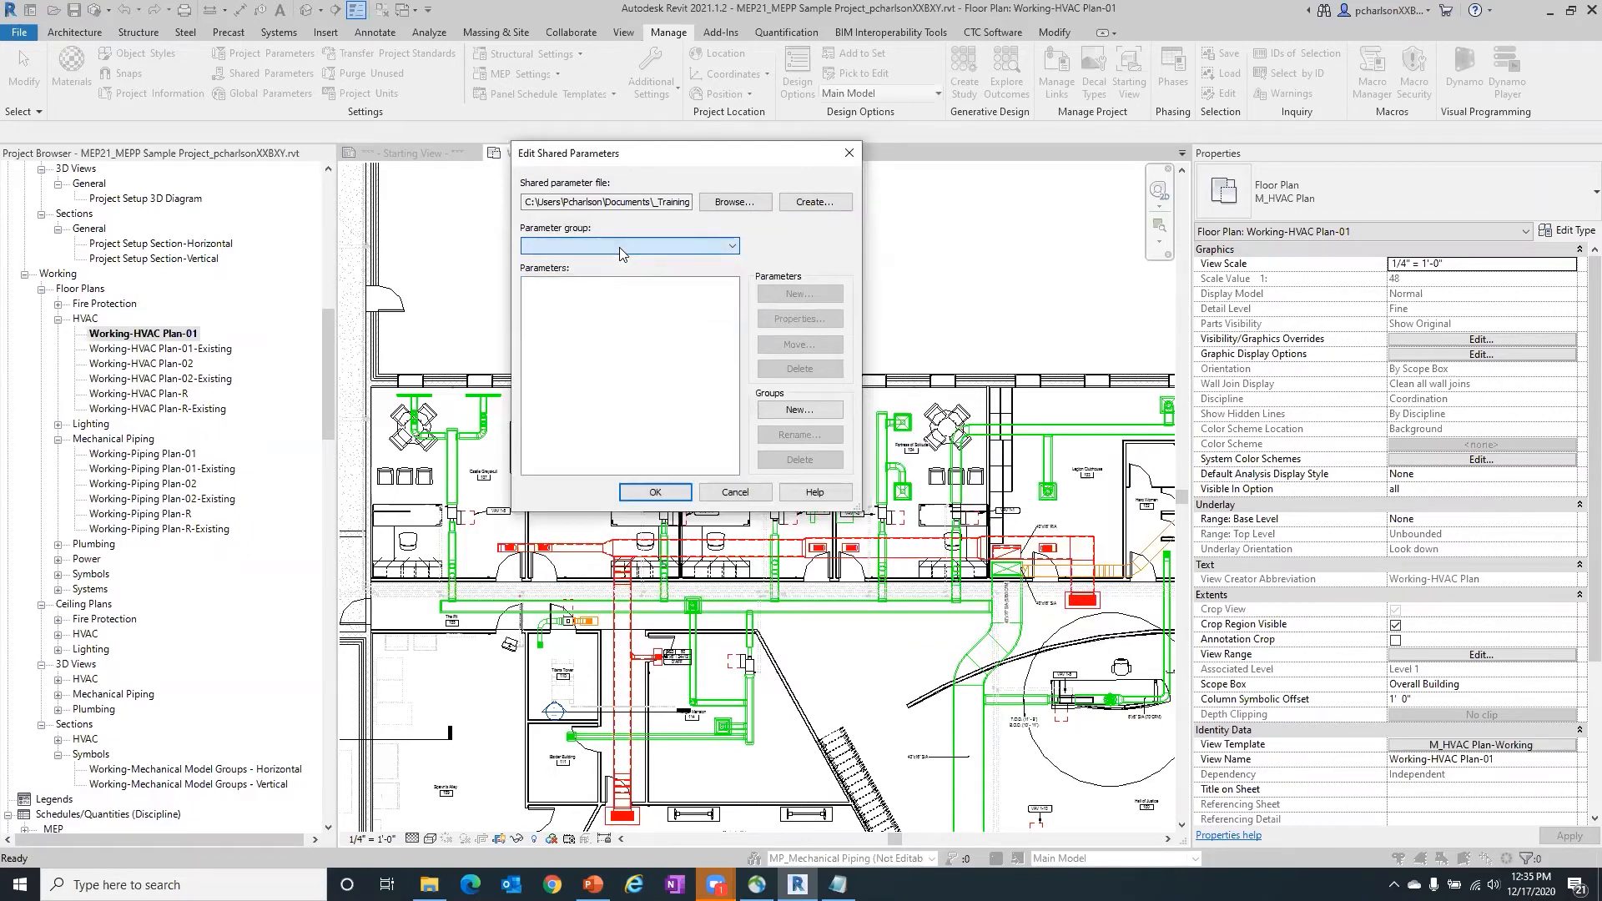
pyautogui.click(800, 409)
pyautogui.click(636, 322)
pyautogui.write('Electrical')
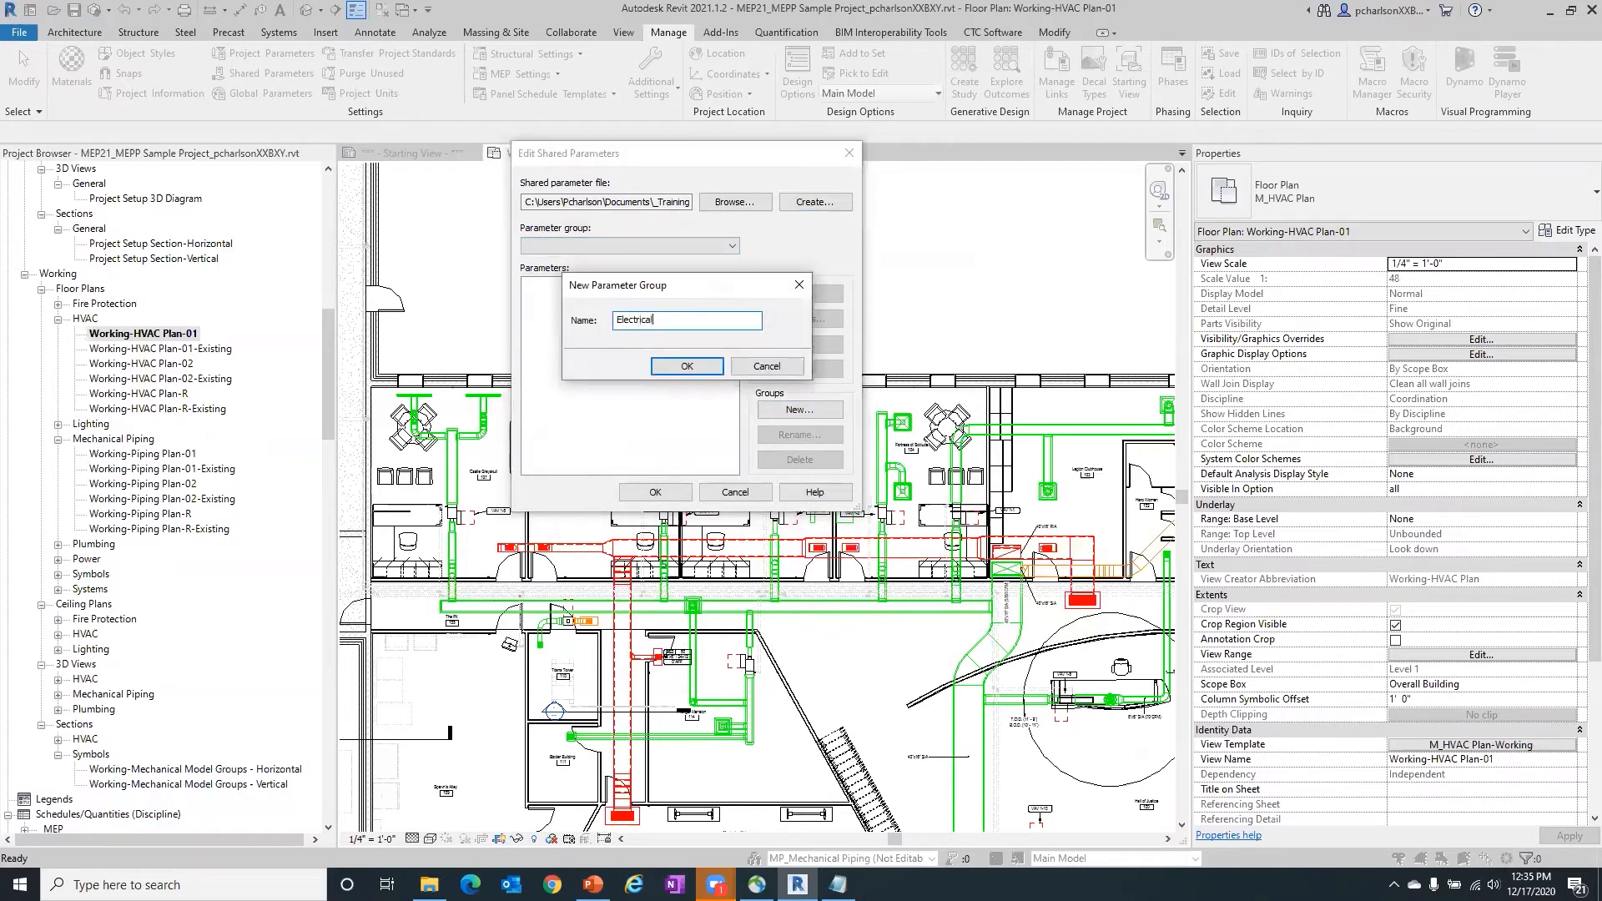
pyautogui.click(687, 366)
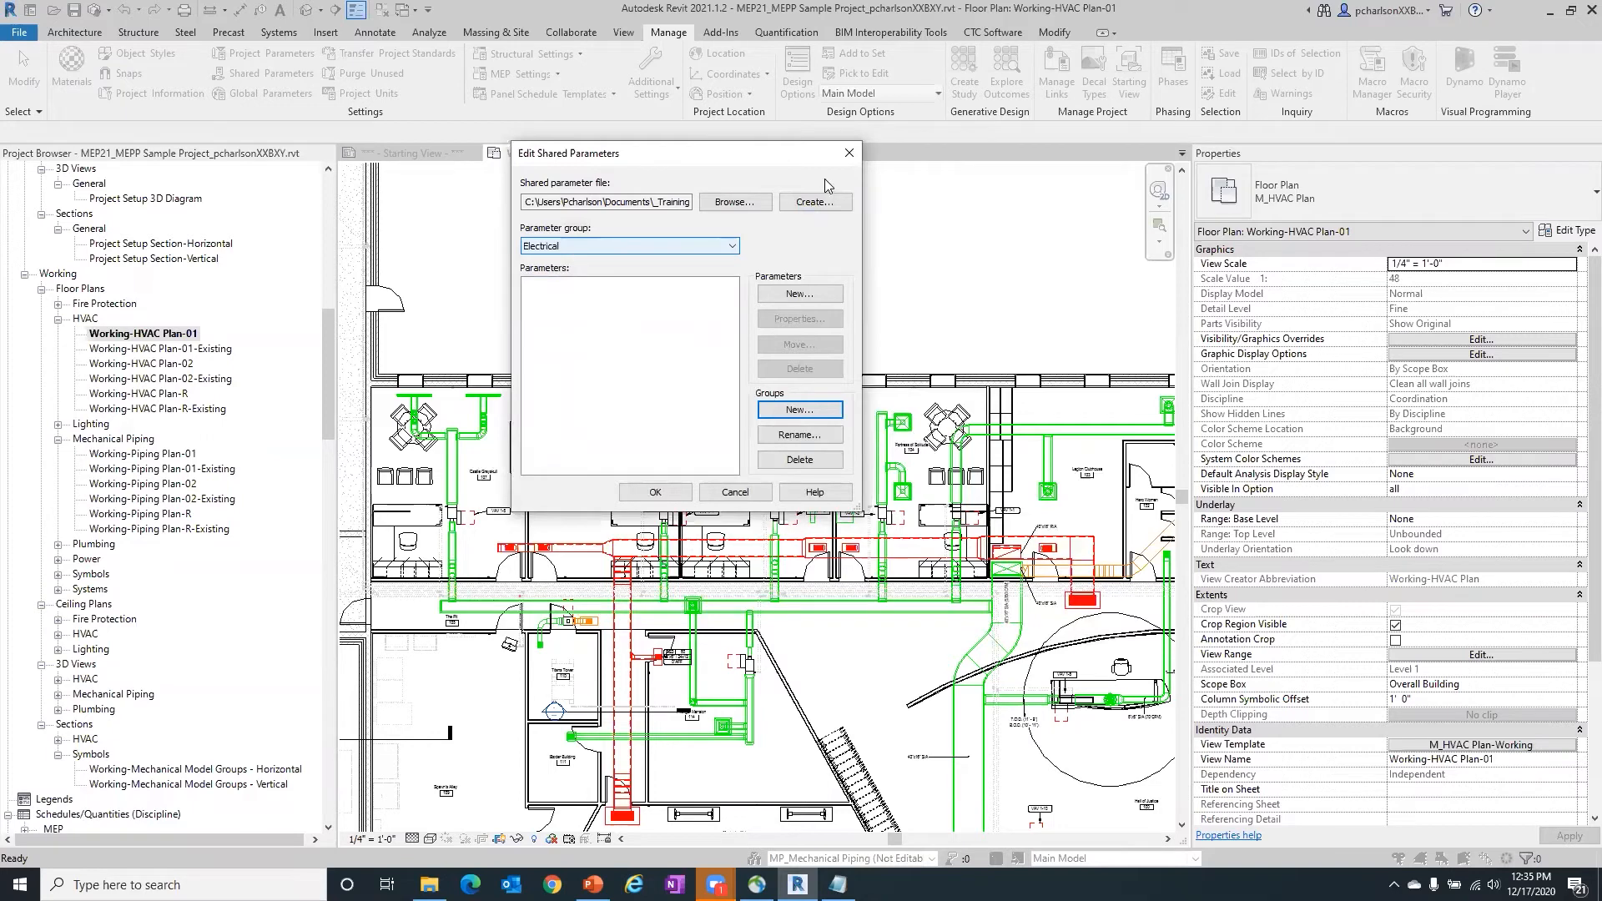
# - View the options for a new parameter in the Electrical group, cancel them, and check the list of parameter groups
pyautogui.click(799, 294)
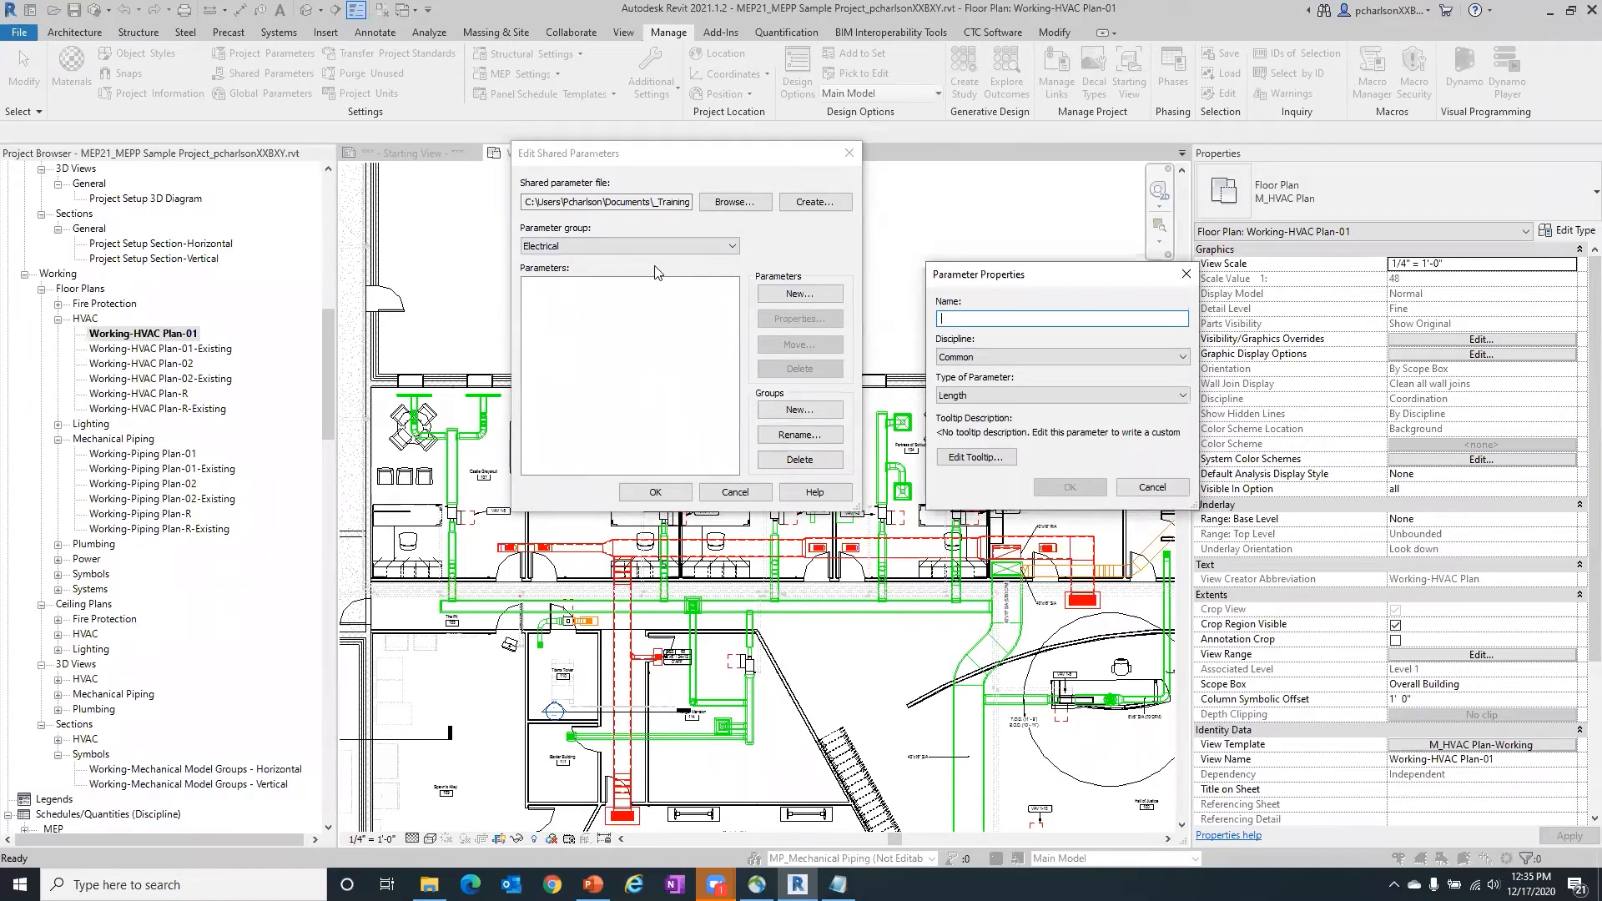
pyautogui.click(1152, 487)
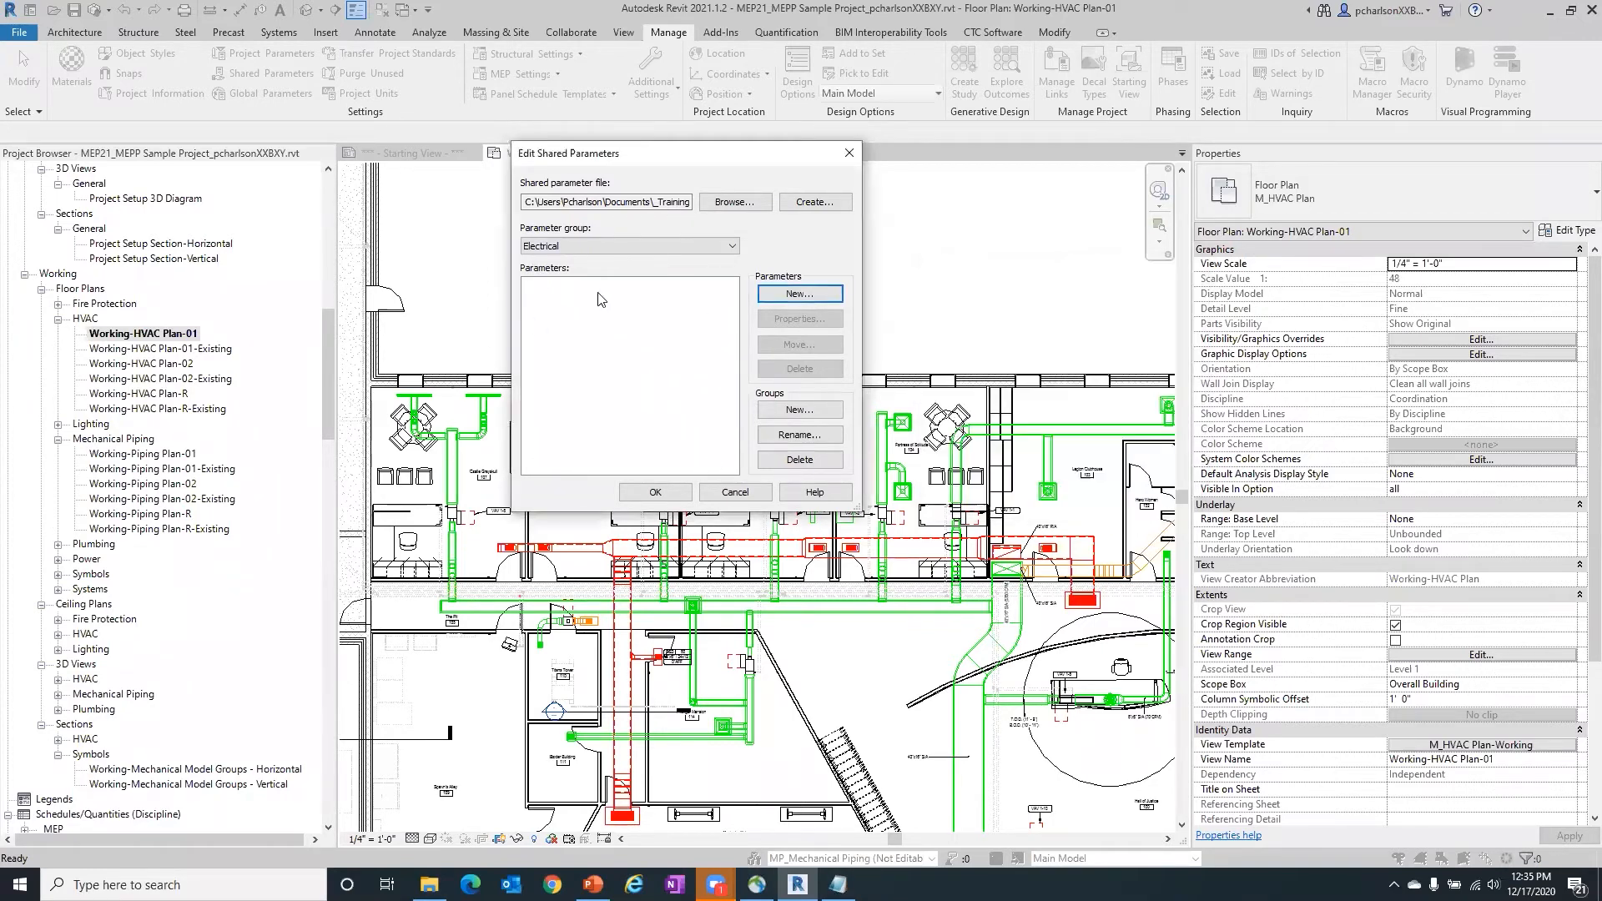
pyautogui.click(606, 246)
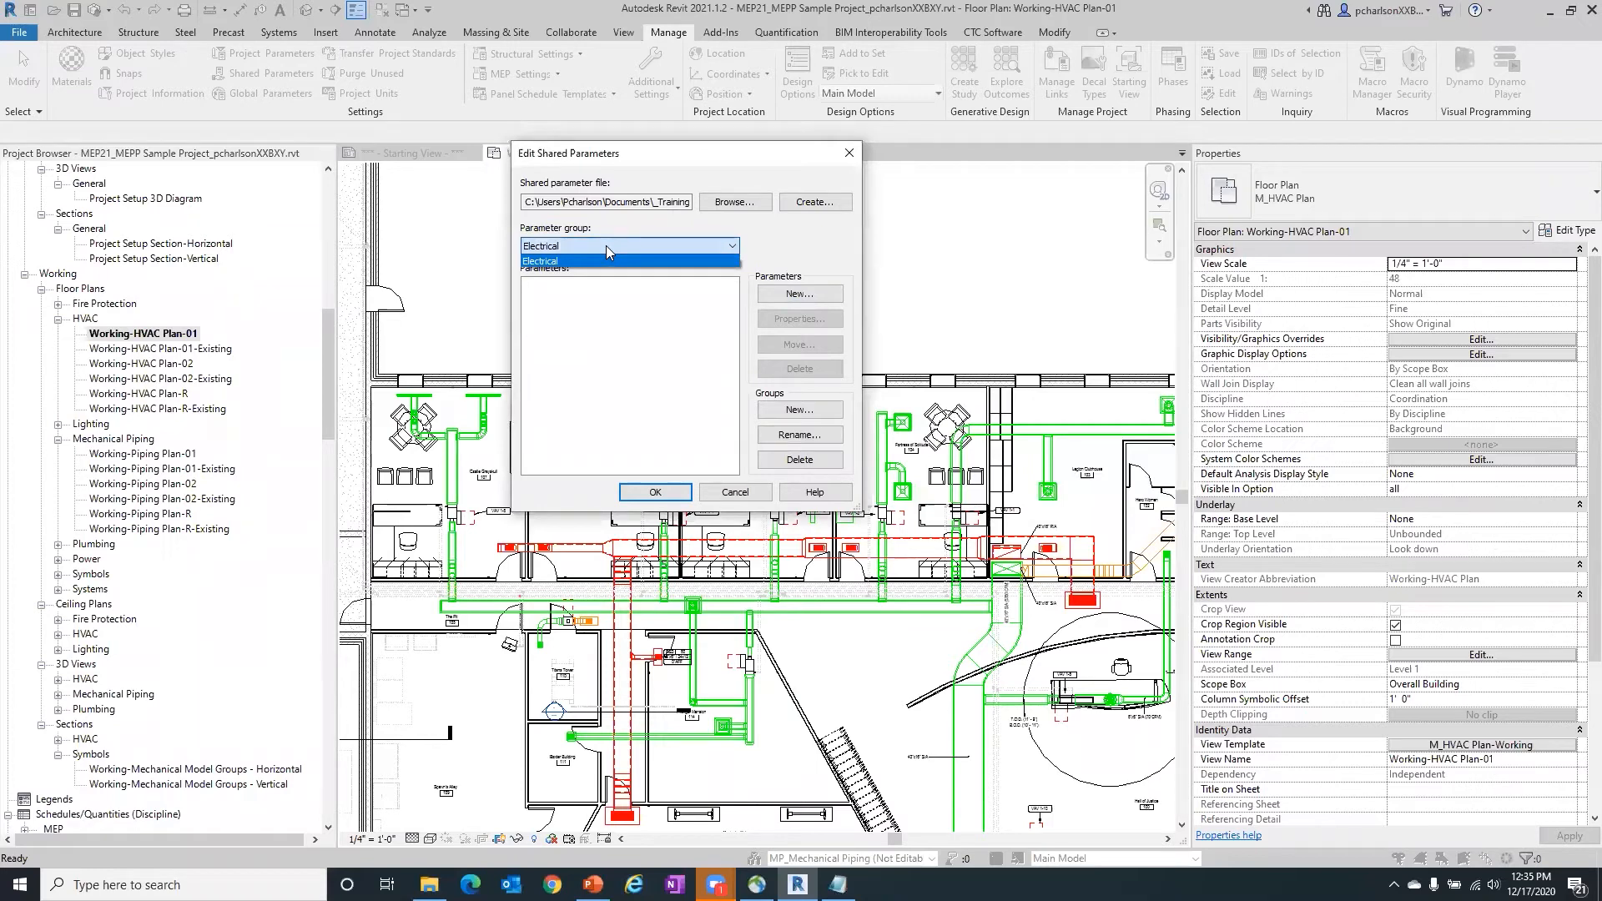
pyautogui.click(606, 245)
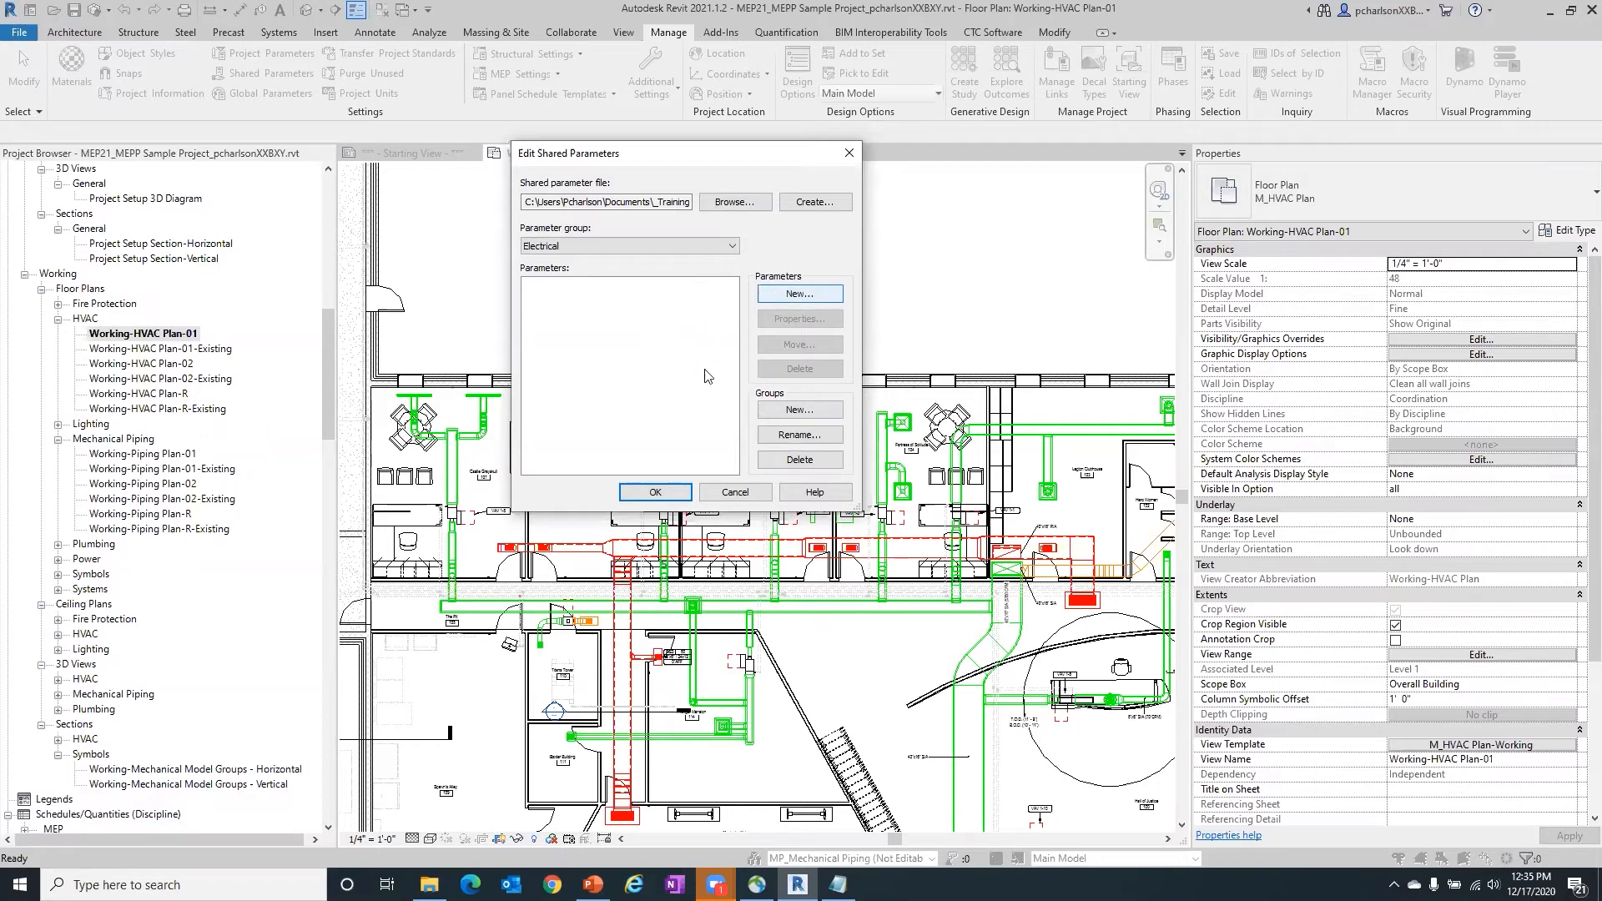
# - Load Master Shared Parameters - For Webinar.txt as the shared parameter file, discarding the changes to the current file
pyautogui.click(741, 205)
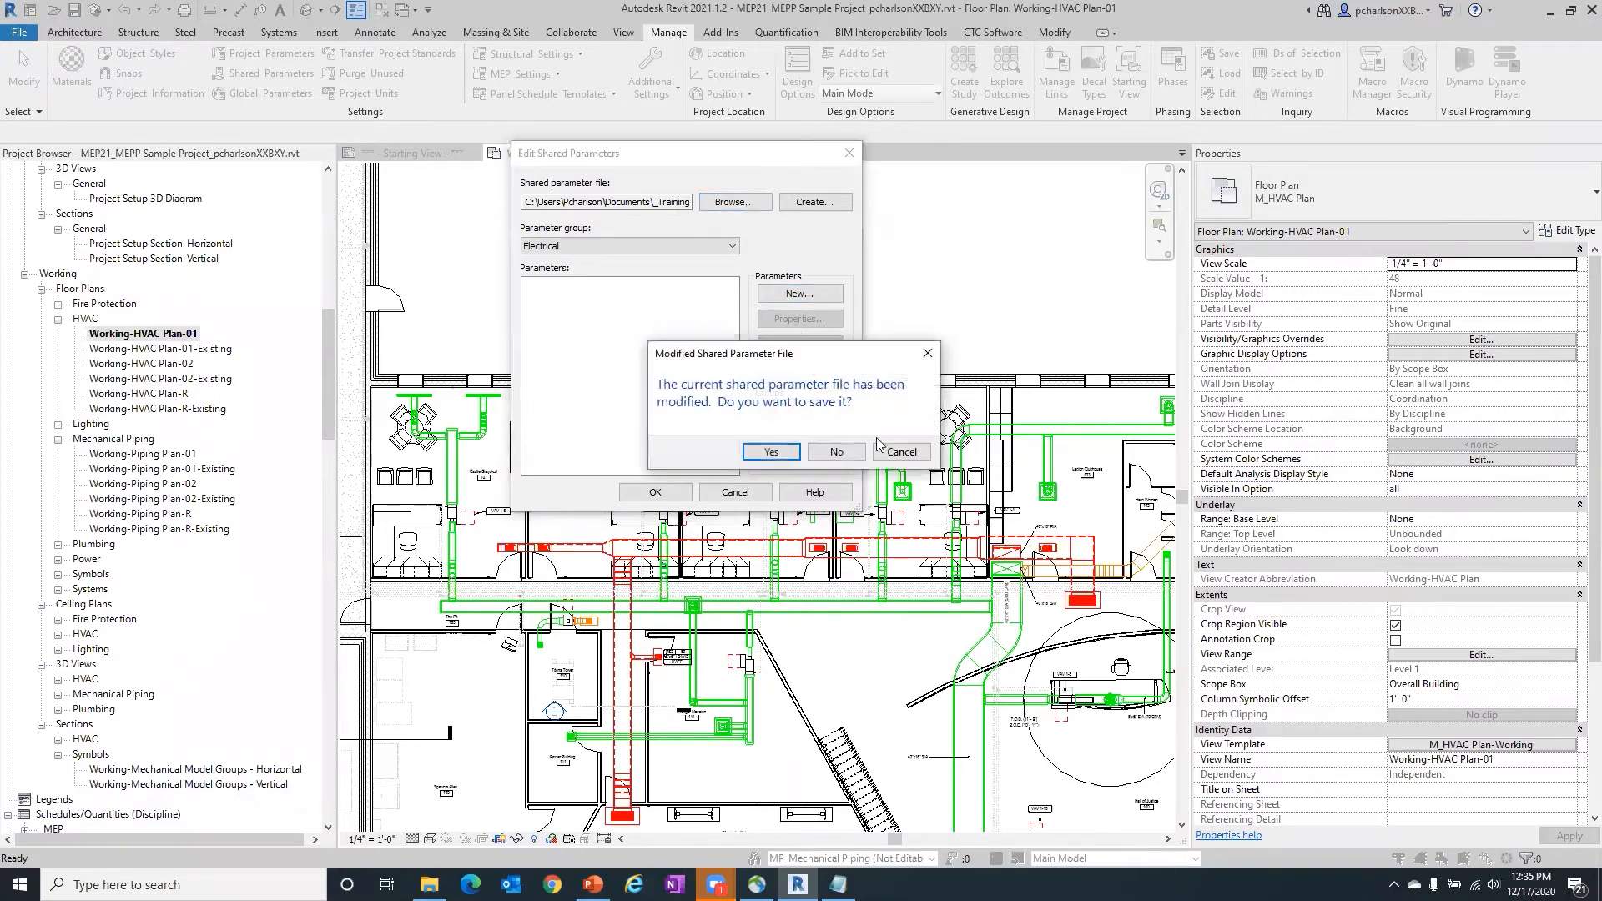
pyautogui.click(835, 451)
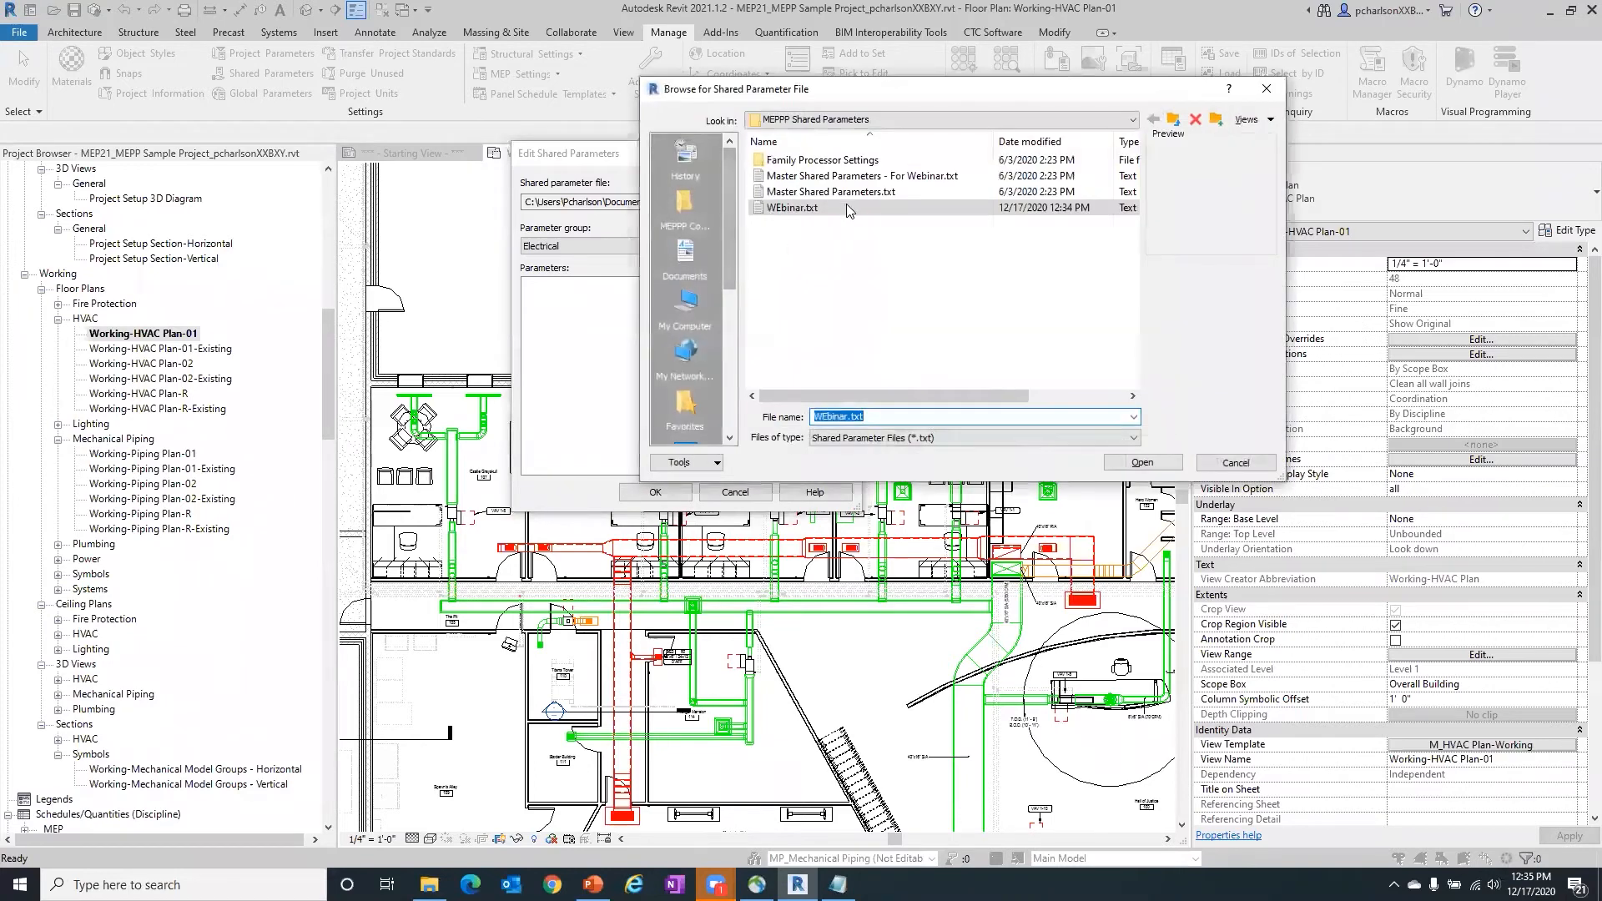
pyautogui.click(863, 176)
pyautogui.click(1141, 463)
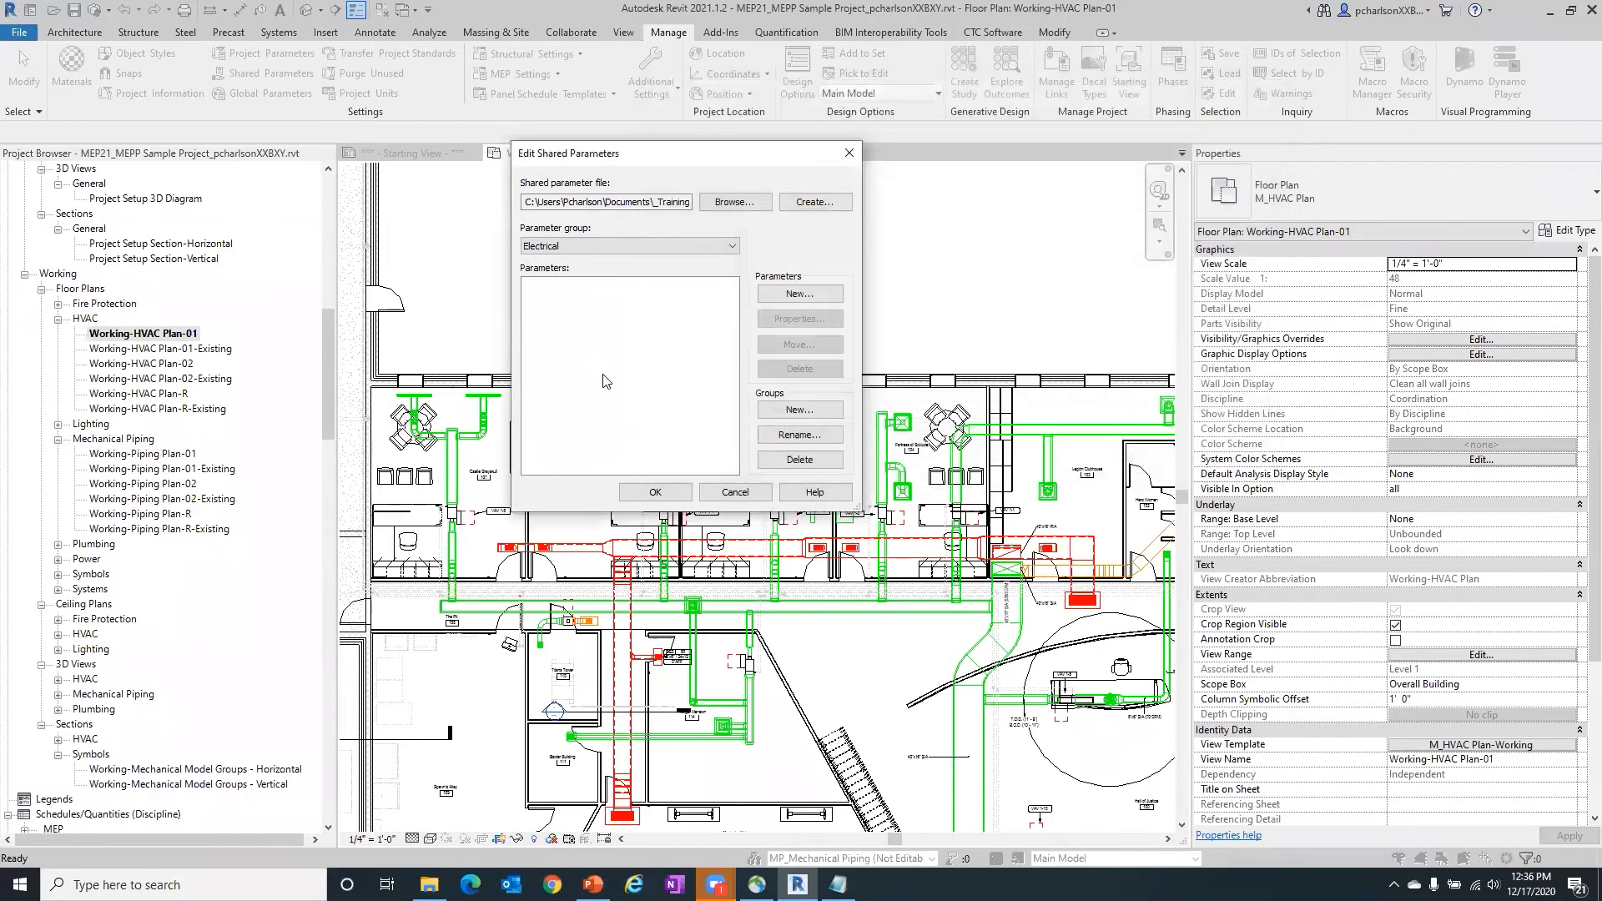
# - Check the loaded file's parameter groups and file path, and accept the shared parameter settings
pyautogui.click(649, 243)
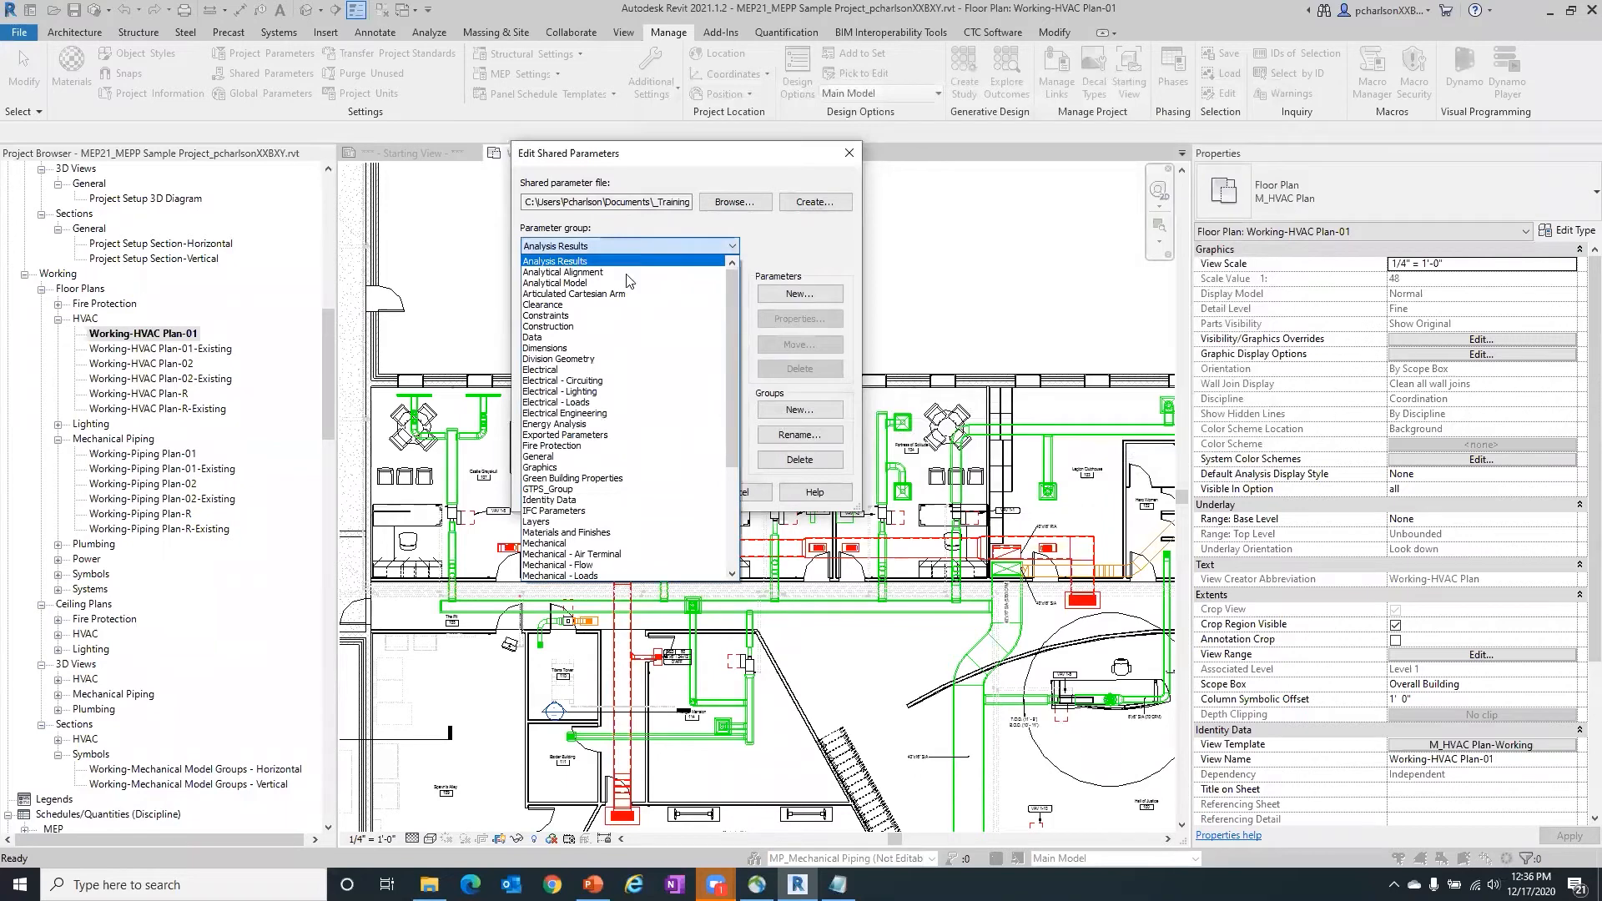
pyautogui.click(792, 237)
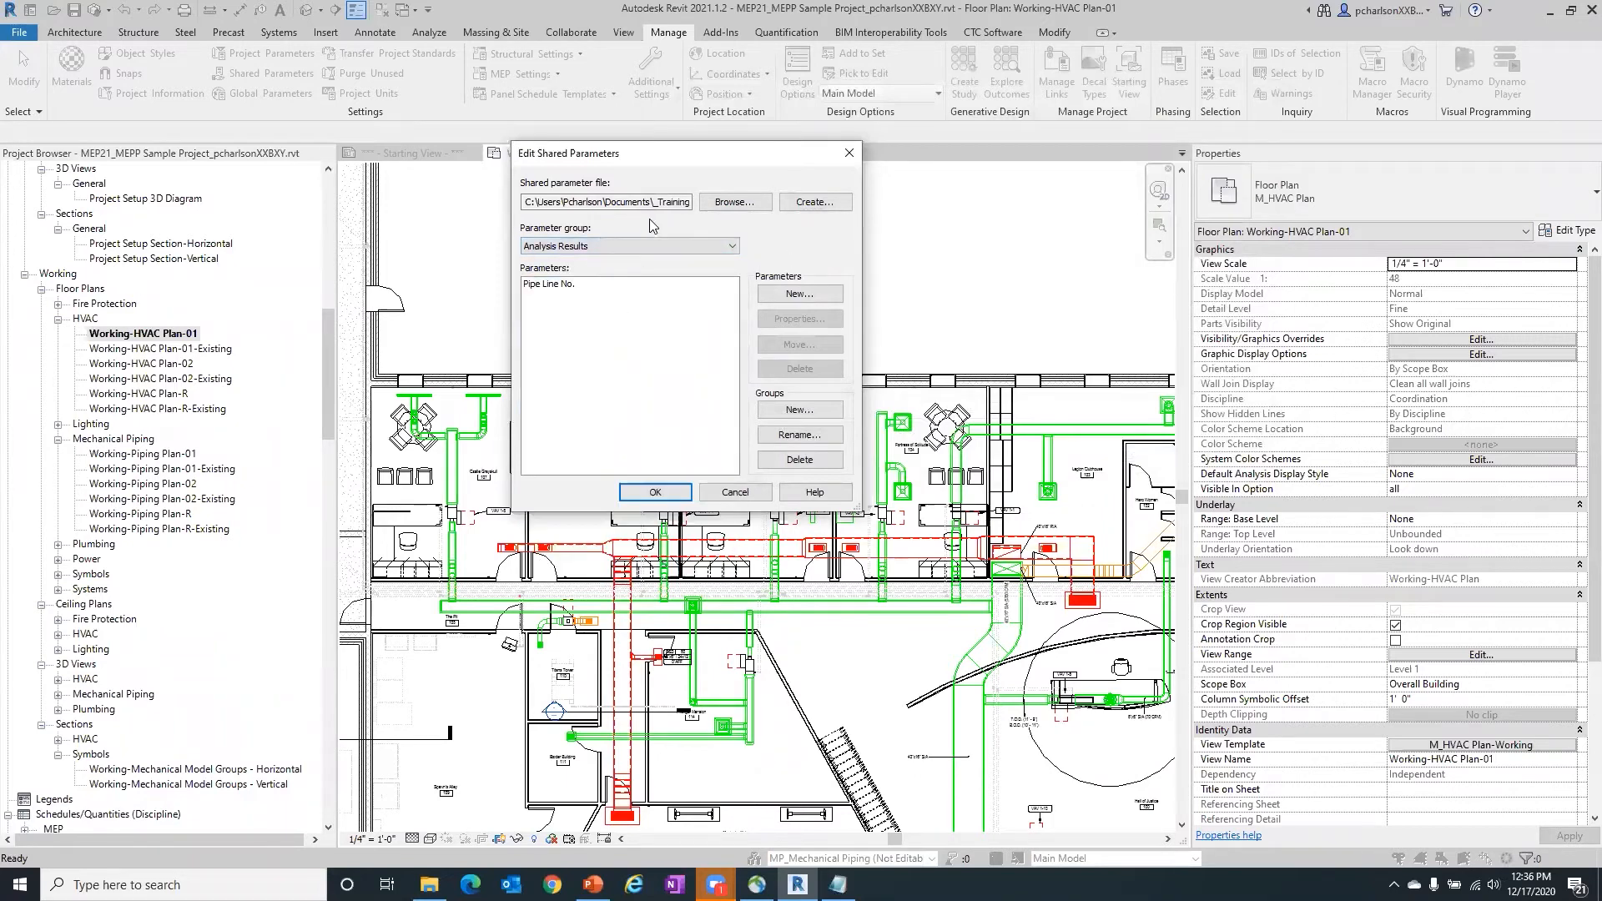
pyautogui.moveTo(643, 203); pyautogui.dragTo(776, 203)
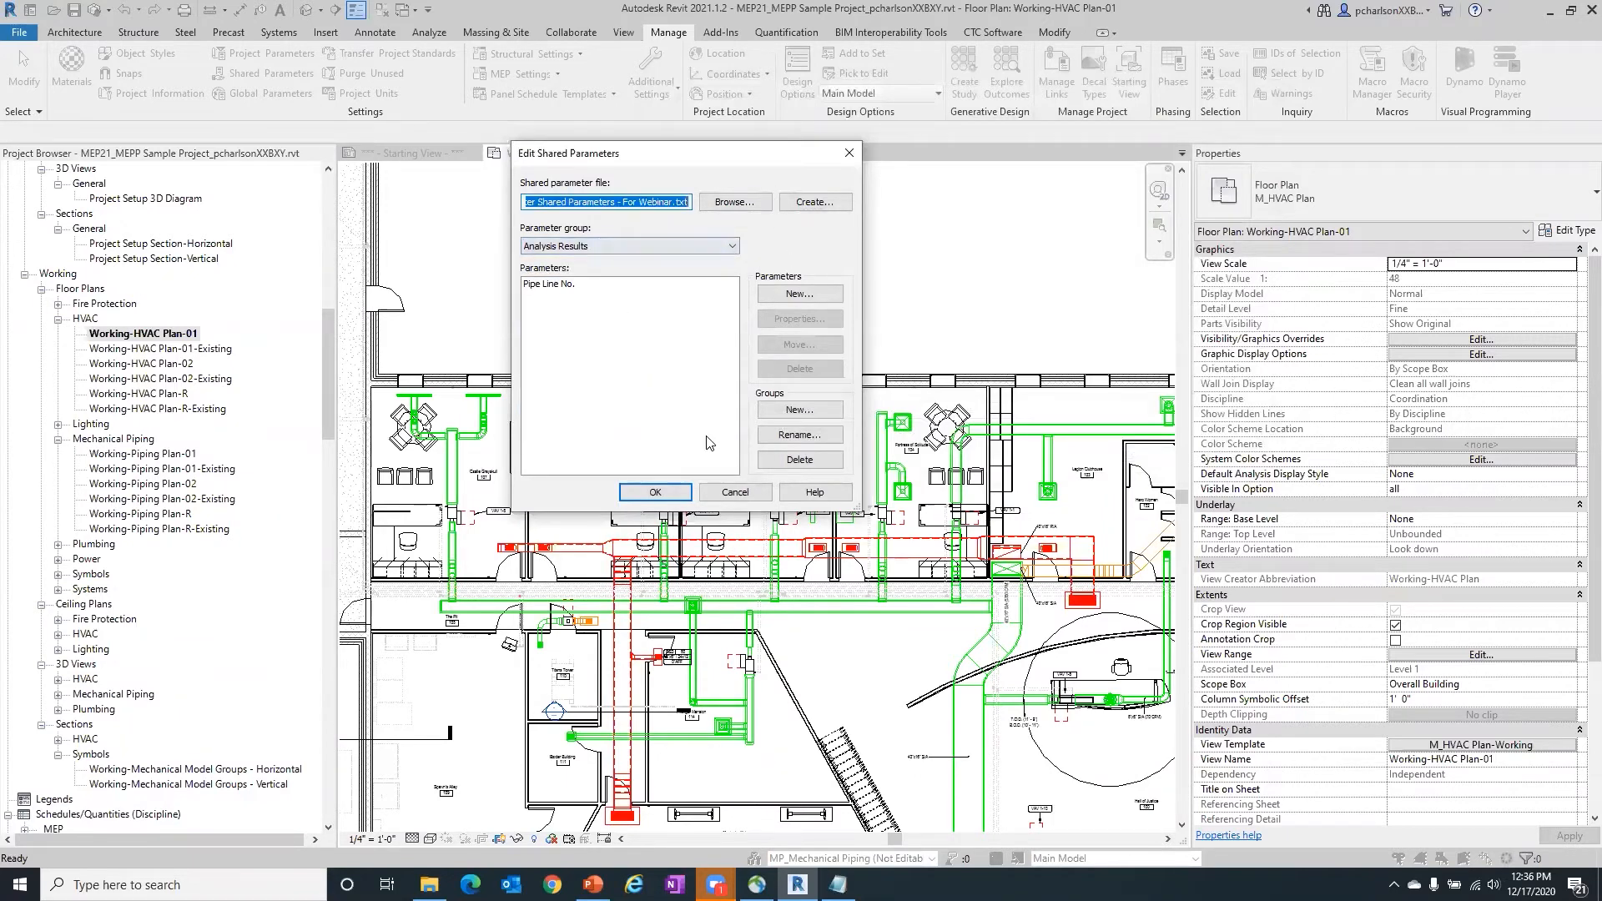
pyautogui.click(661, 491)
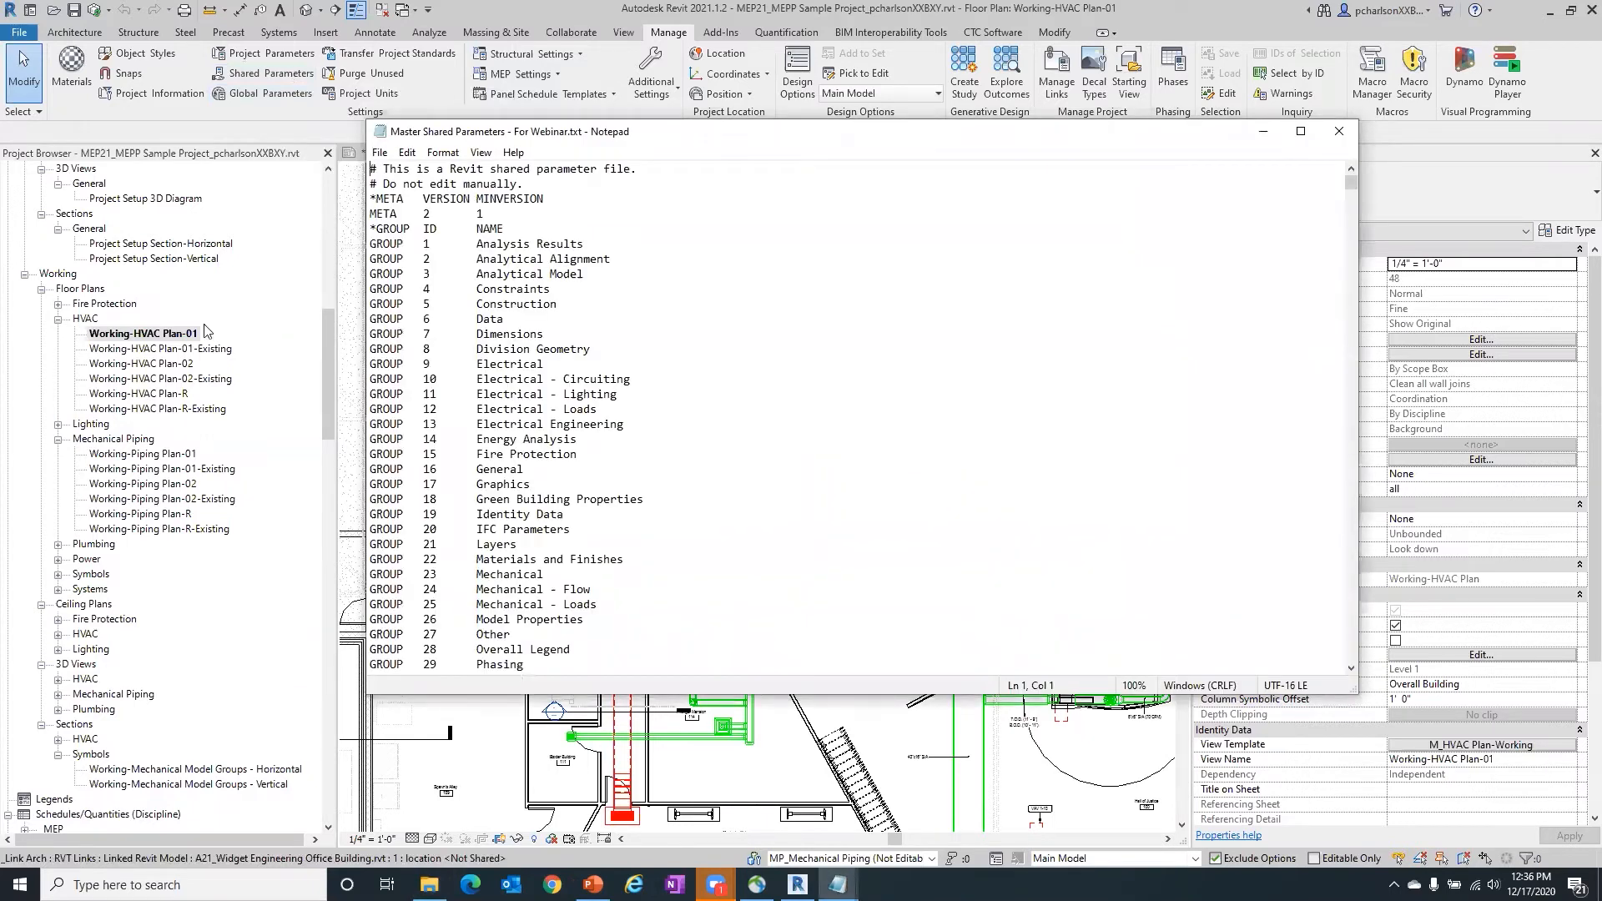
# - In Notepad, move the Master Shared Parameters - For Webinar.txt window aside and highlight its "Do not edit manually." line
pyautogui.moveTo(582, 138); pyautogui.dragTo(571, 52)
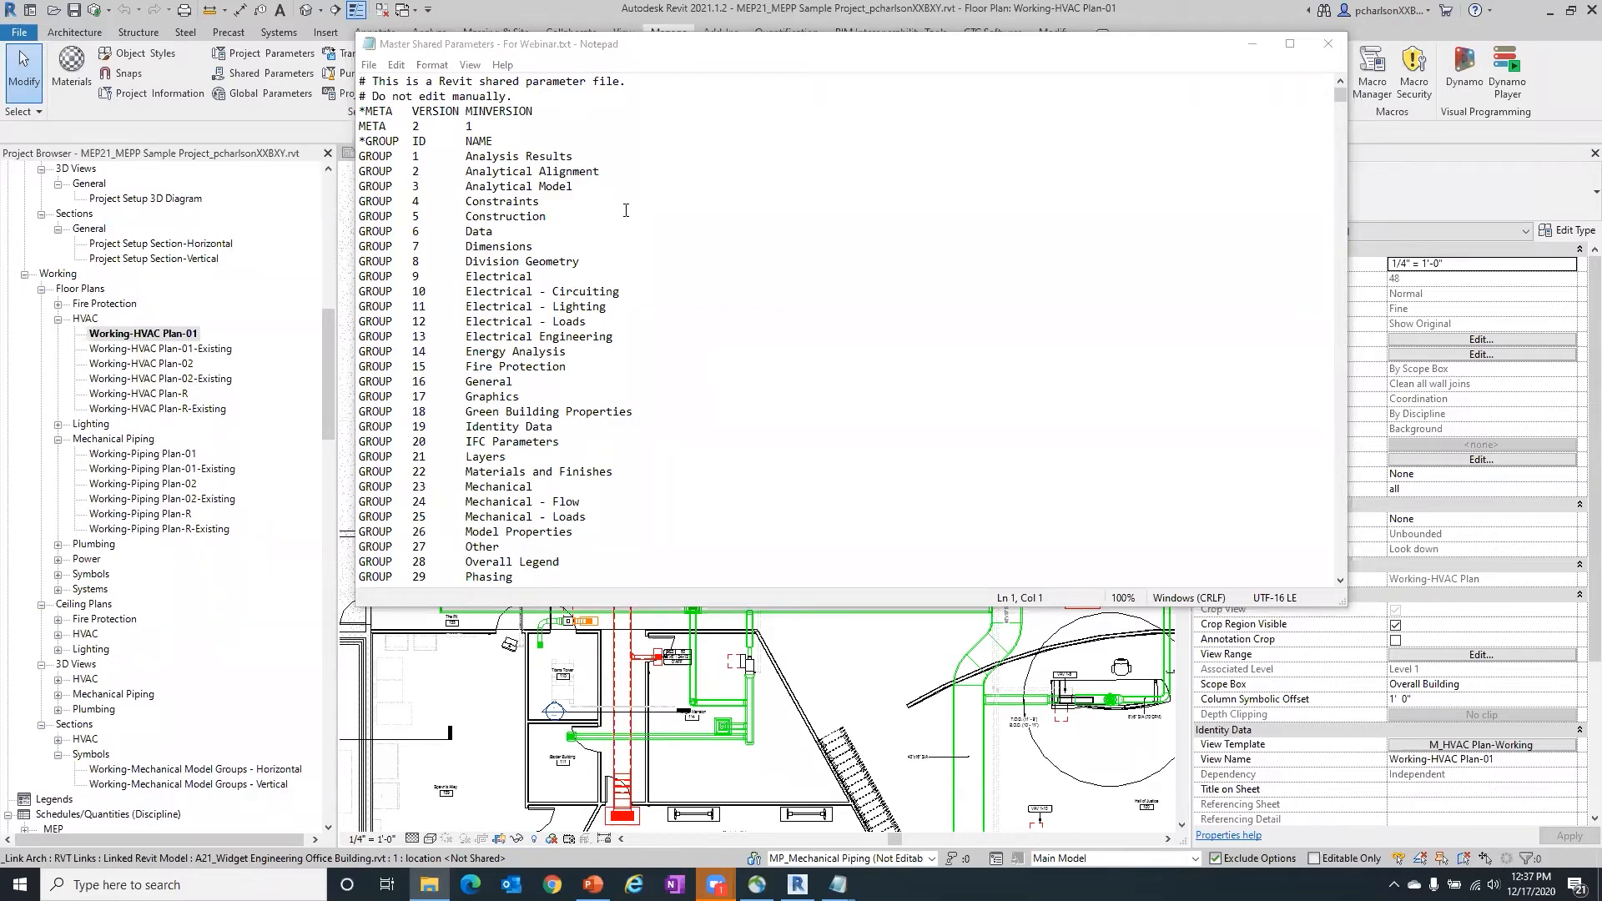
pyautogui.click(694, 171)
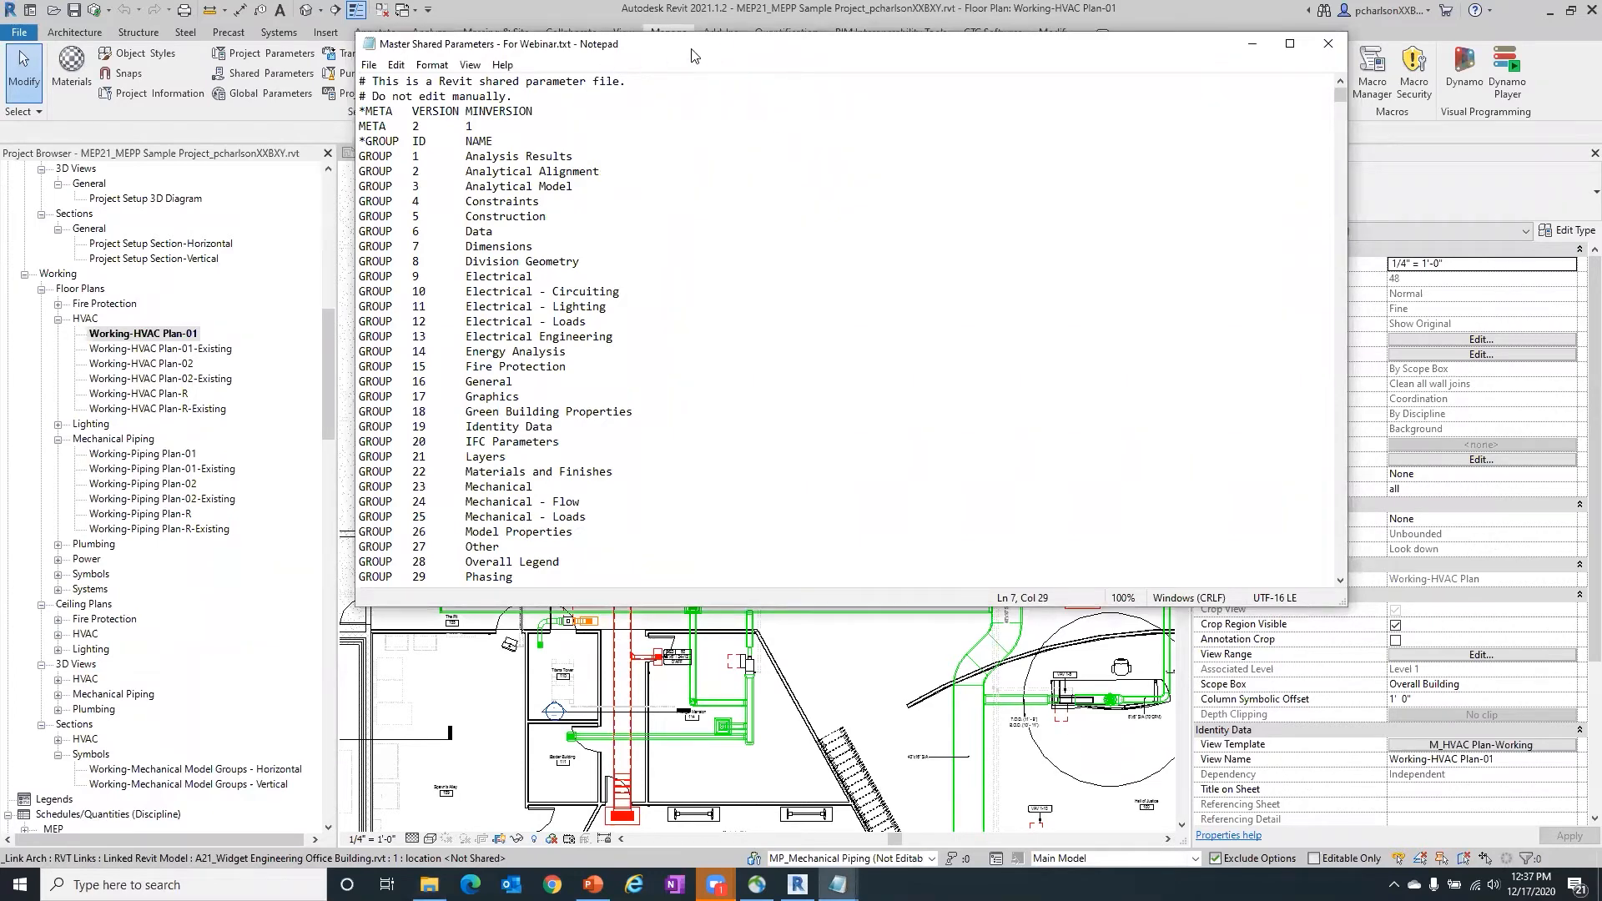
pyautogui.moveTo(697, 46); pyautogui.dragTo(875, 44)
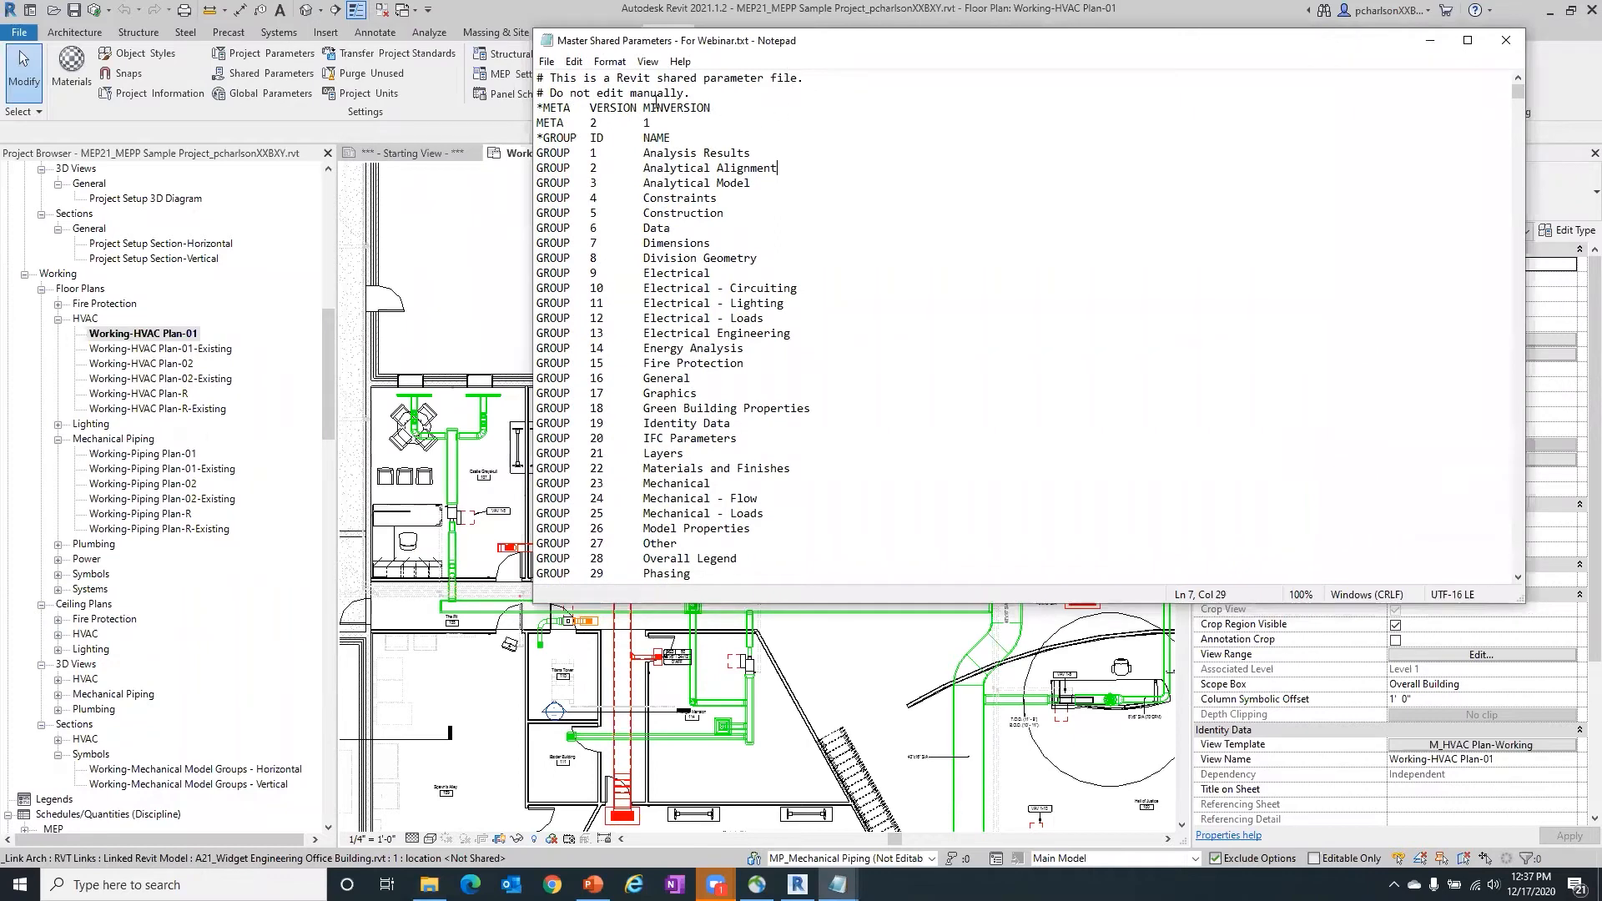
pyautogui.moveTo(696, 94); pyautogui.dragTo(510, 94)
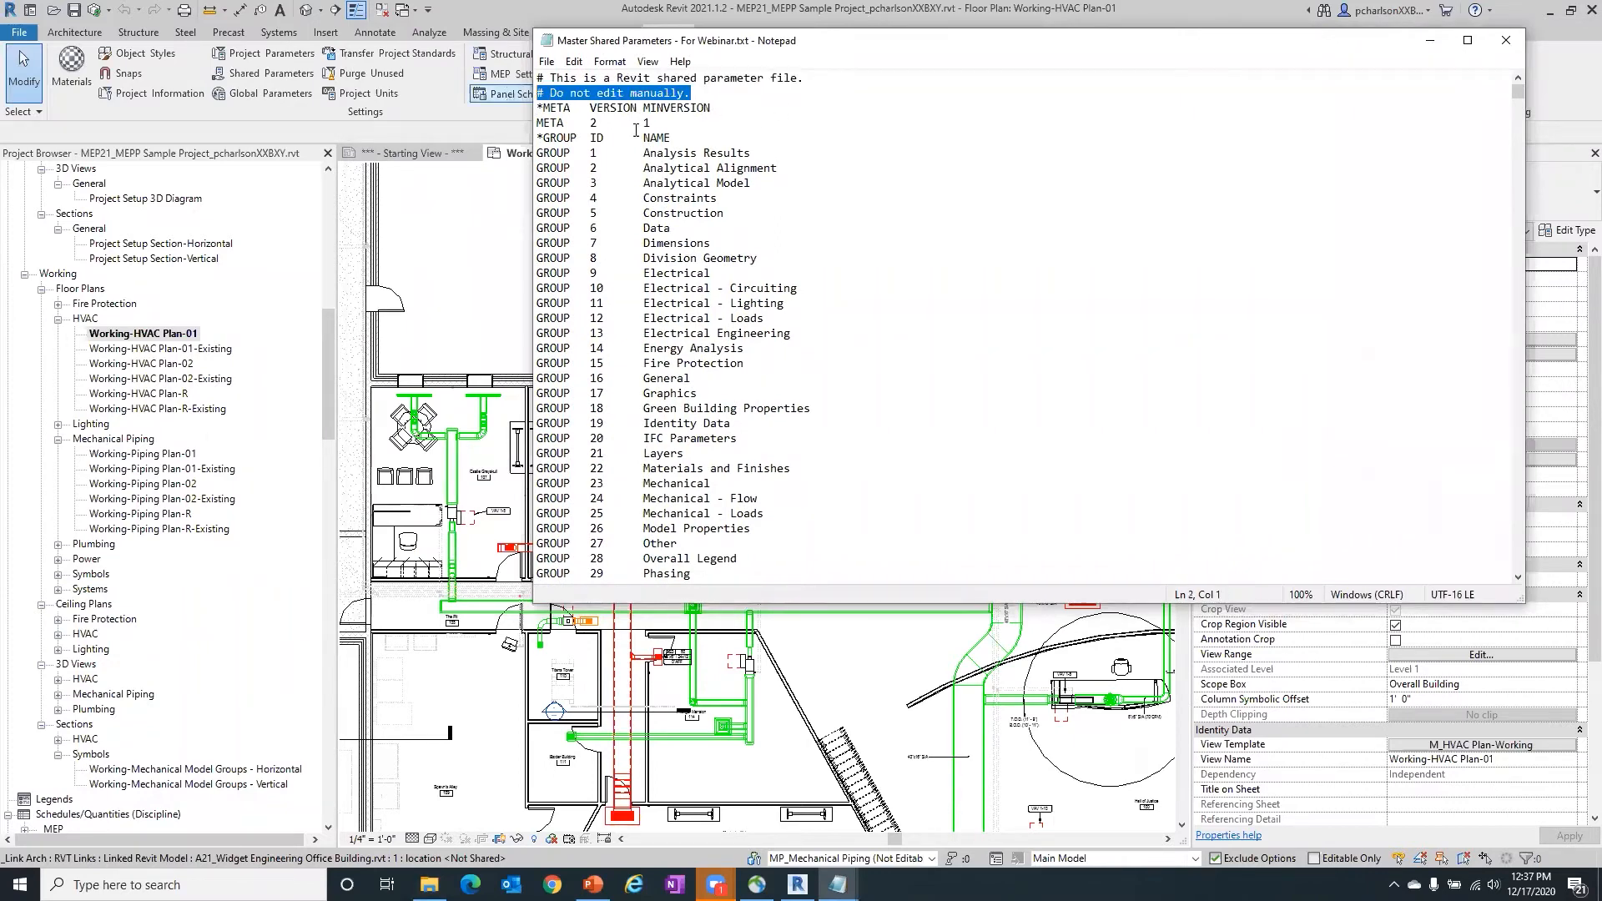
pyautogui.click(721, 99)
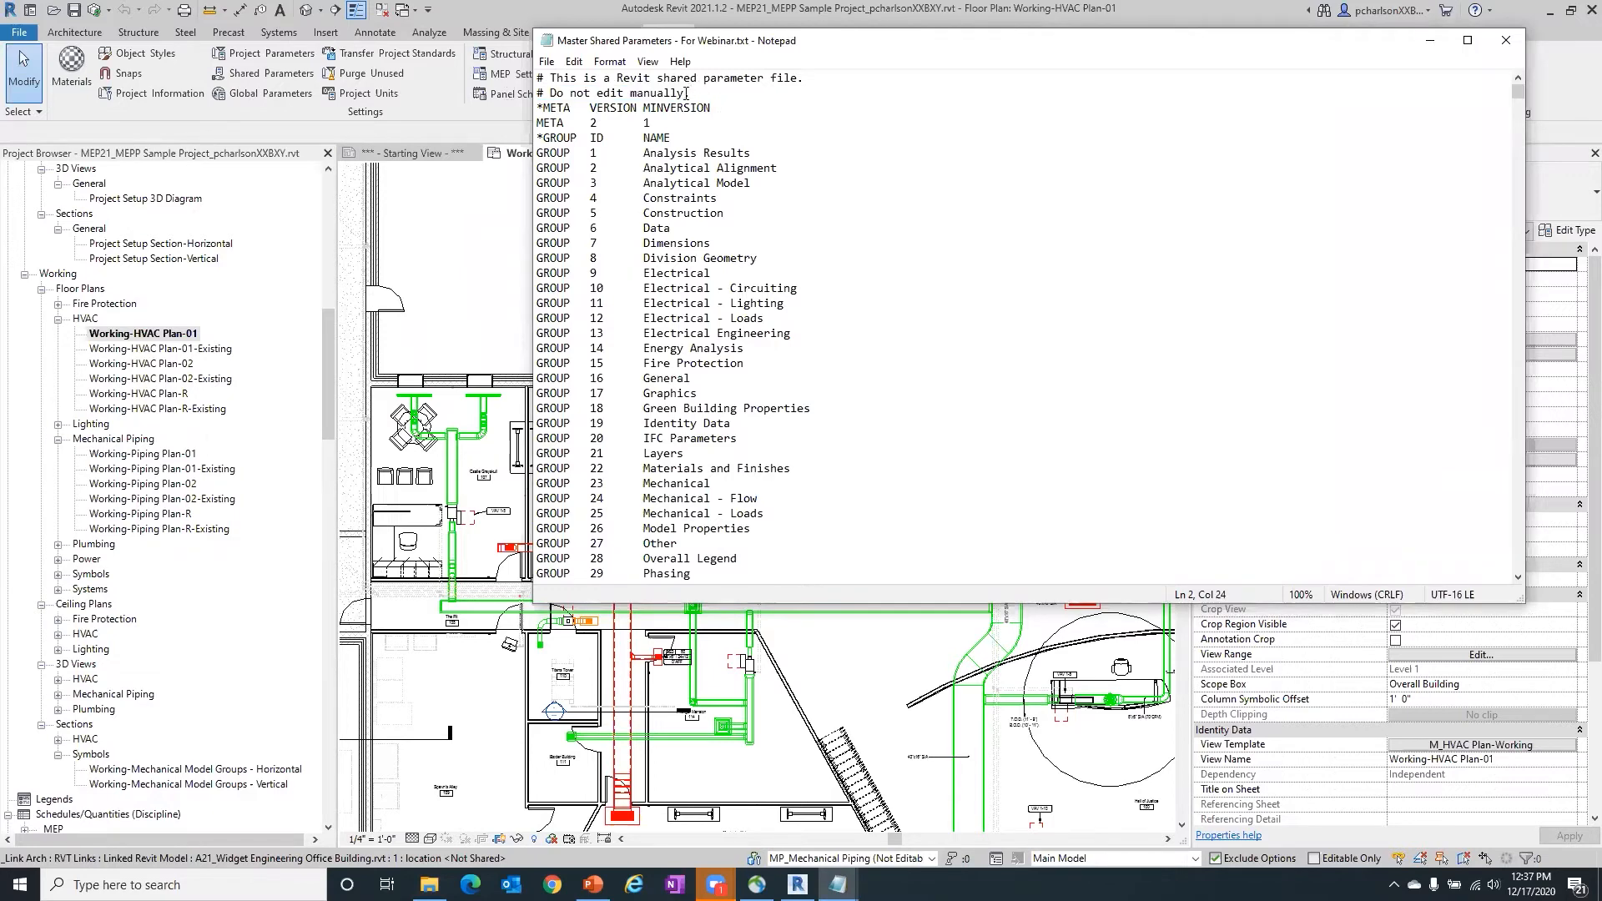
pyautogui.moveTo(694, 92); pyautogui.dragTo(540, 77)
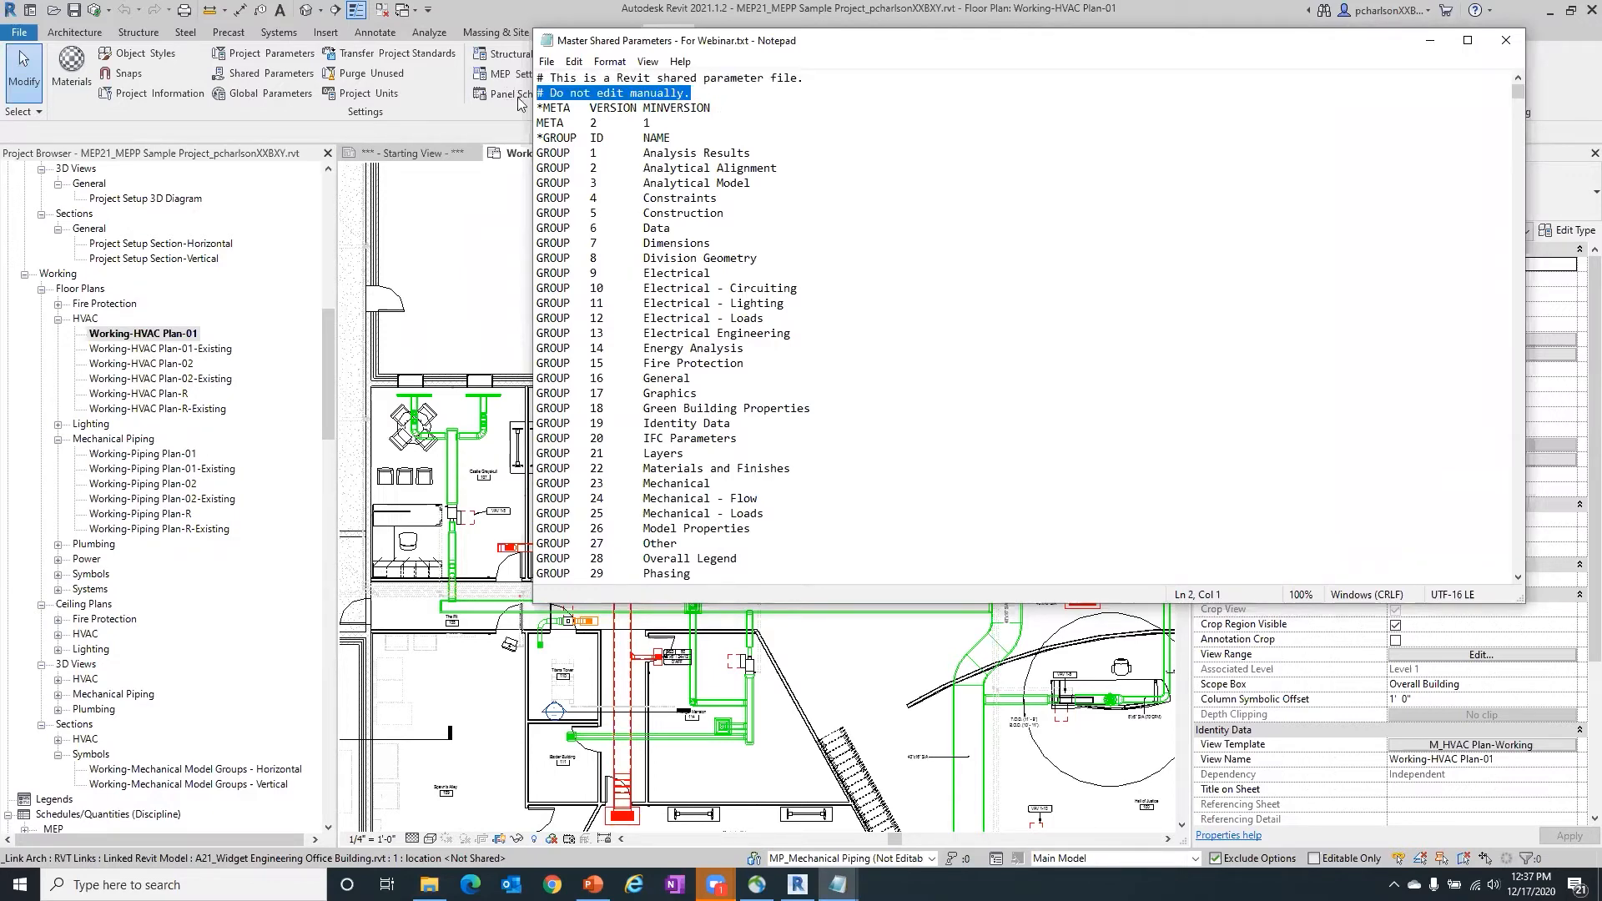
pyautogui.click(732, 183)
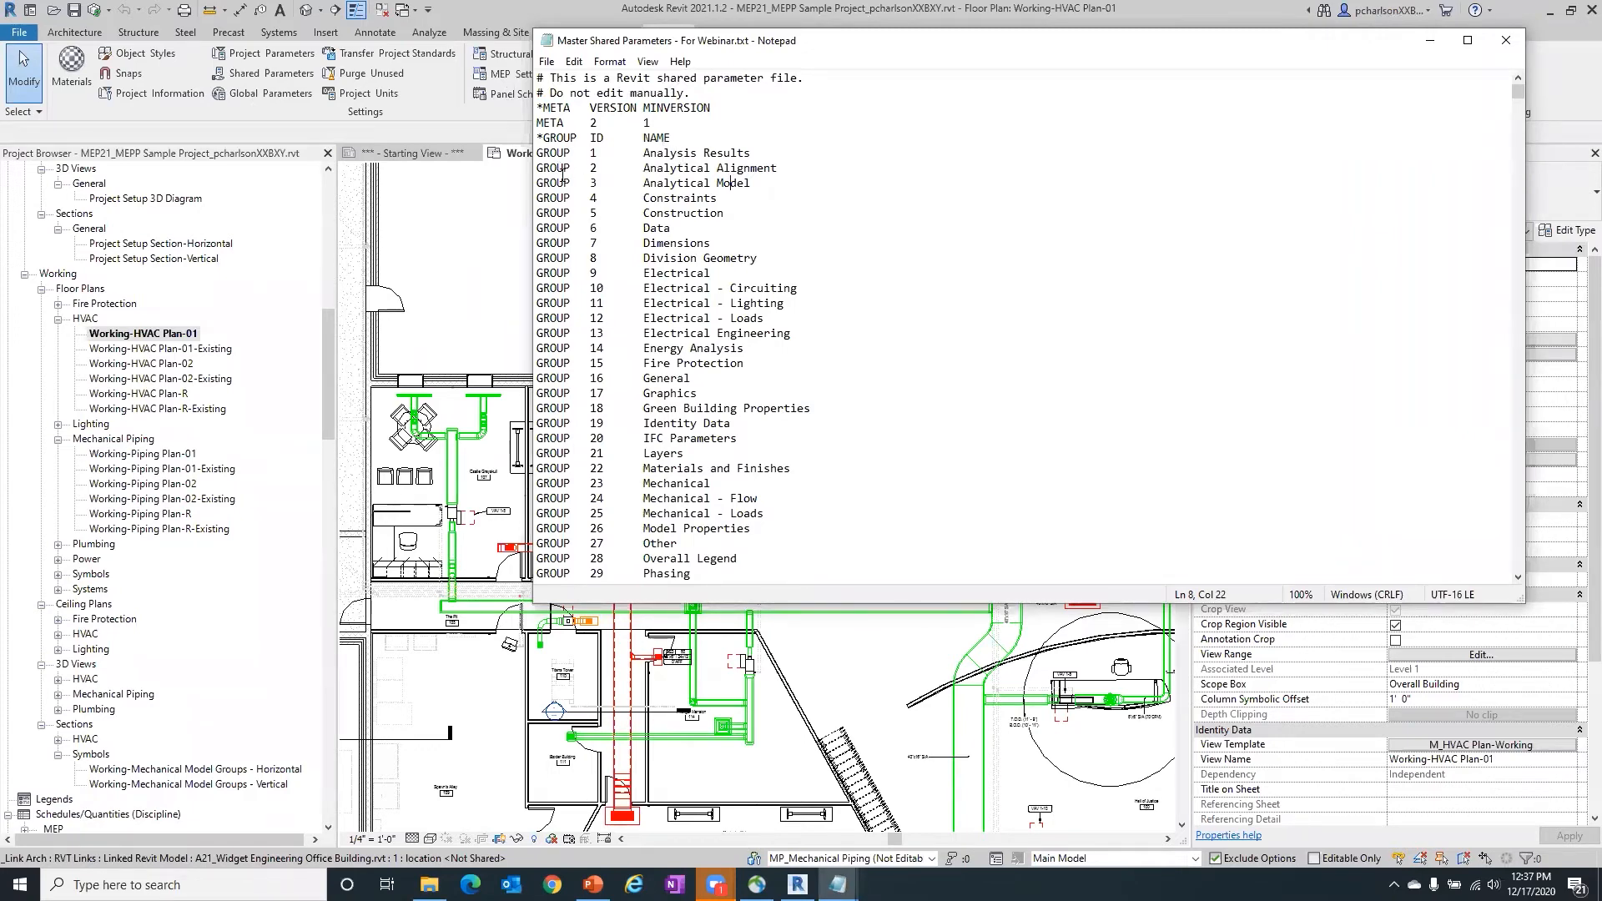
# - Review the GROUP entries in the text file and highlight the PARAM line for 1-Way Throw Pattern
pyautogui.scroll(-2, 559, 217)
pyautogui.scroll(-6, 558, 234)
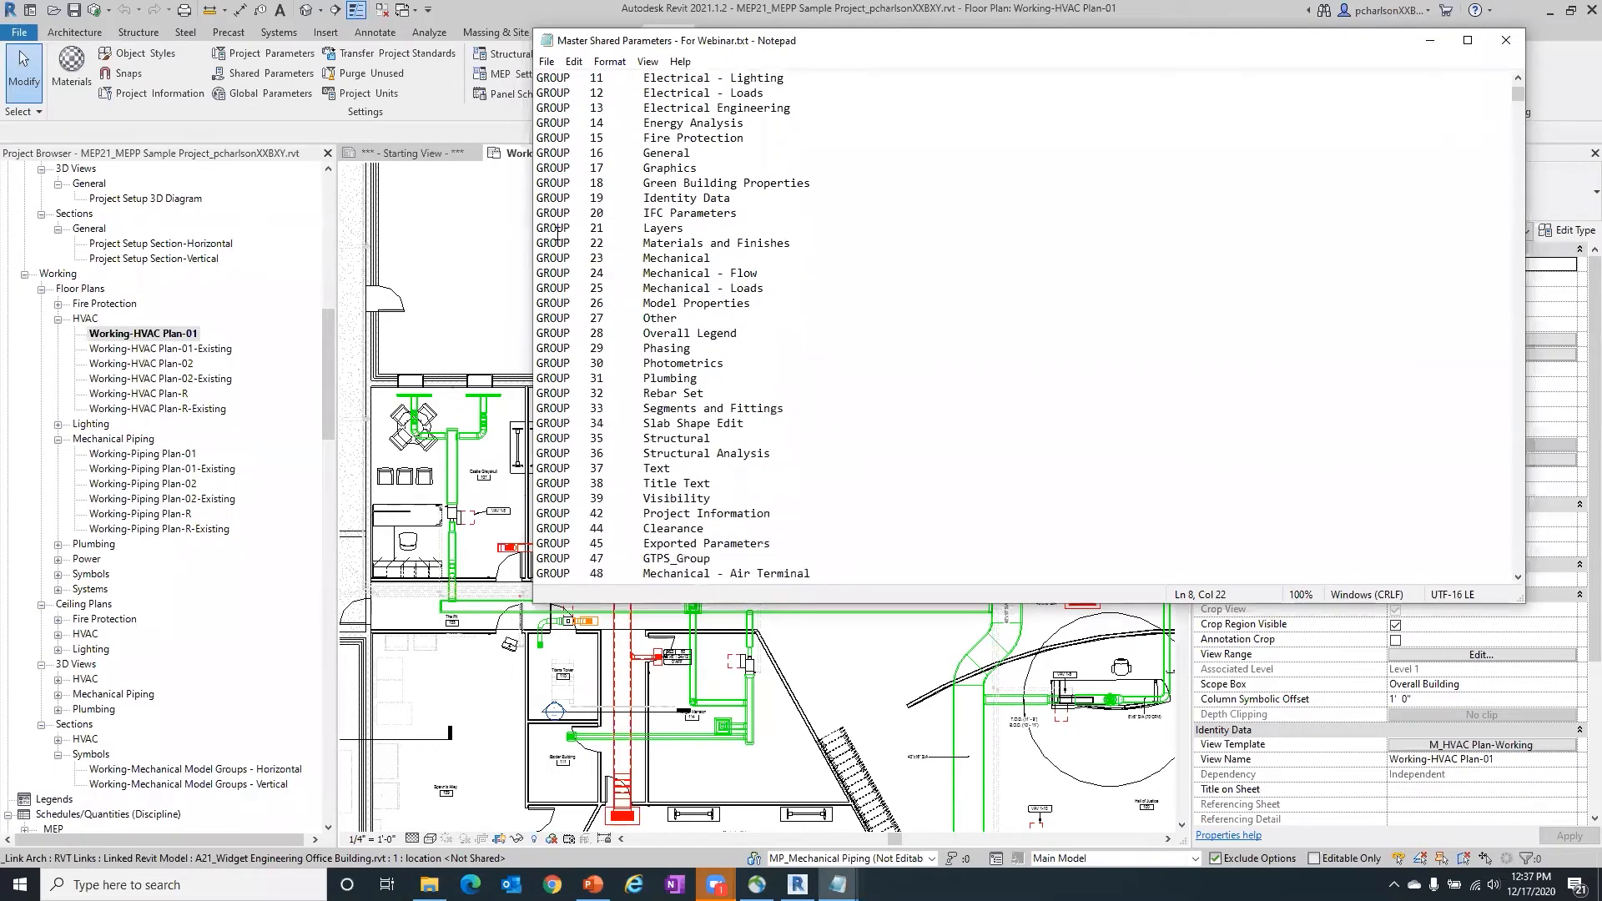
pyautogui.scroll(7, 557, 234)
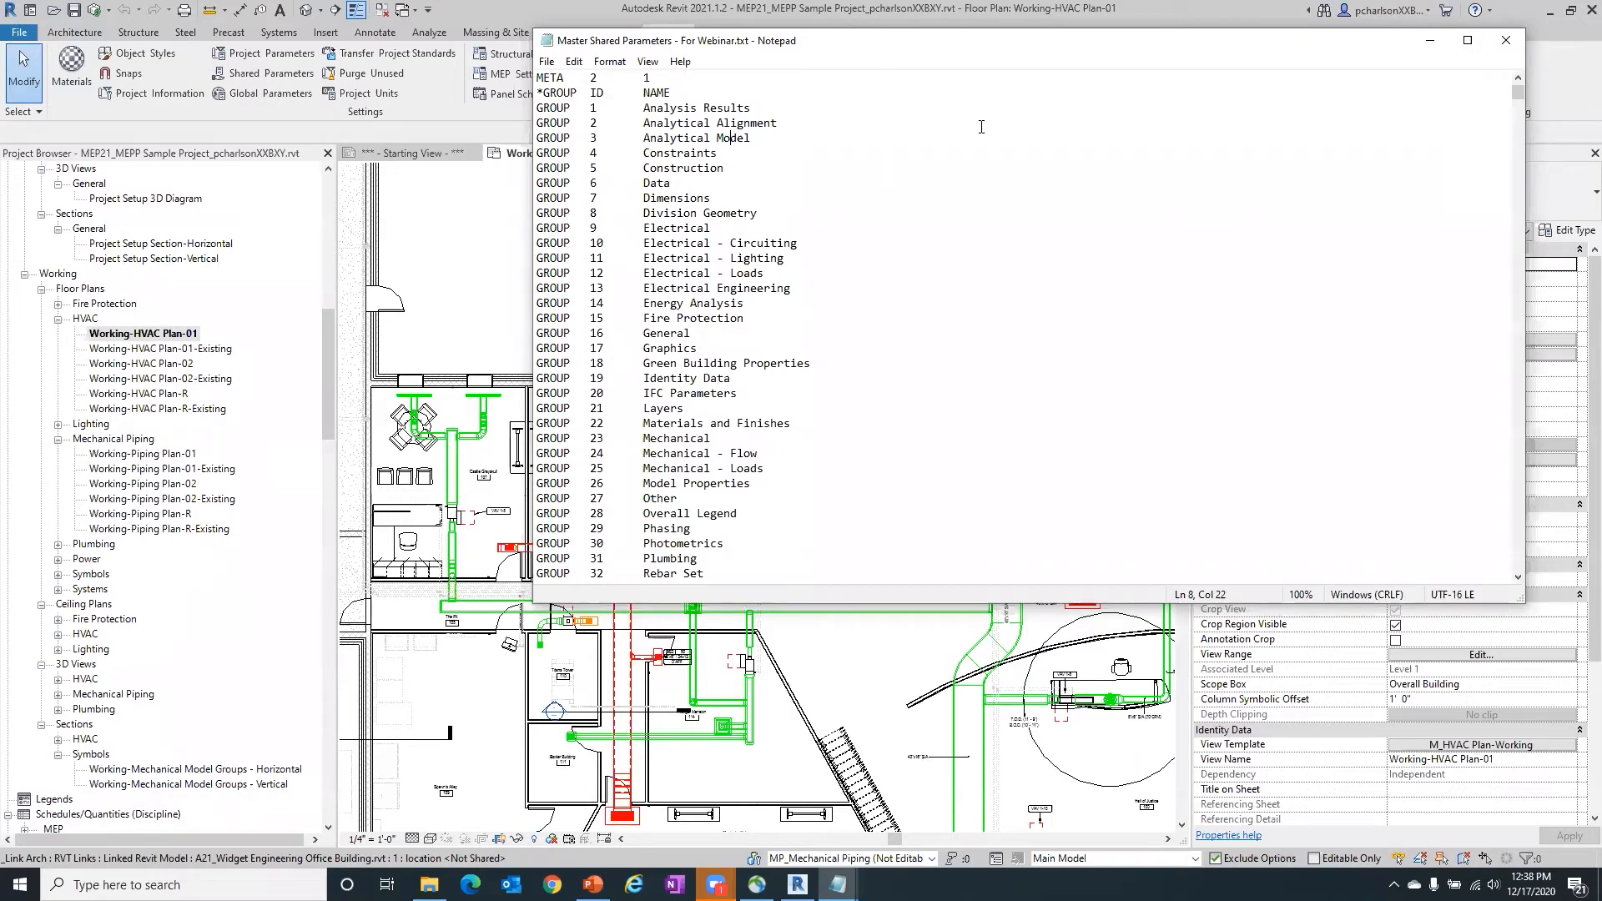
pyautogui.scroll(-7, 999, 135)
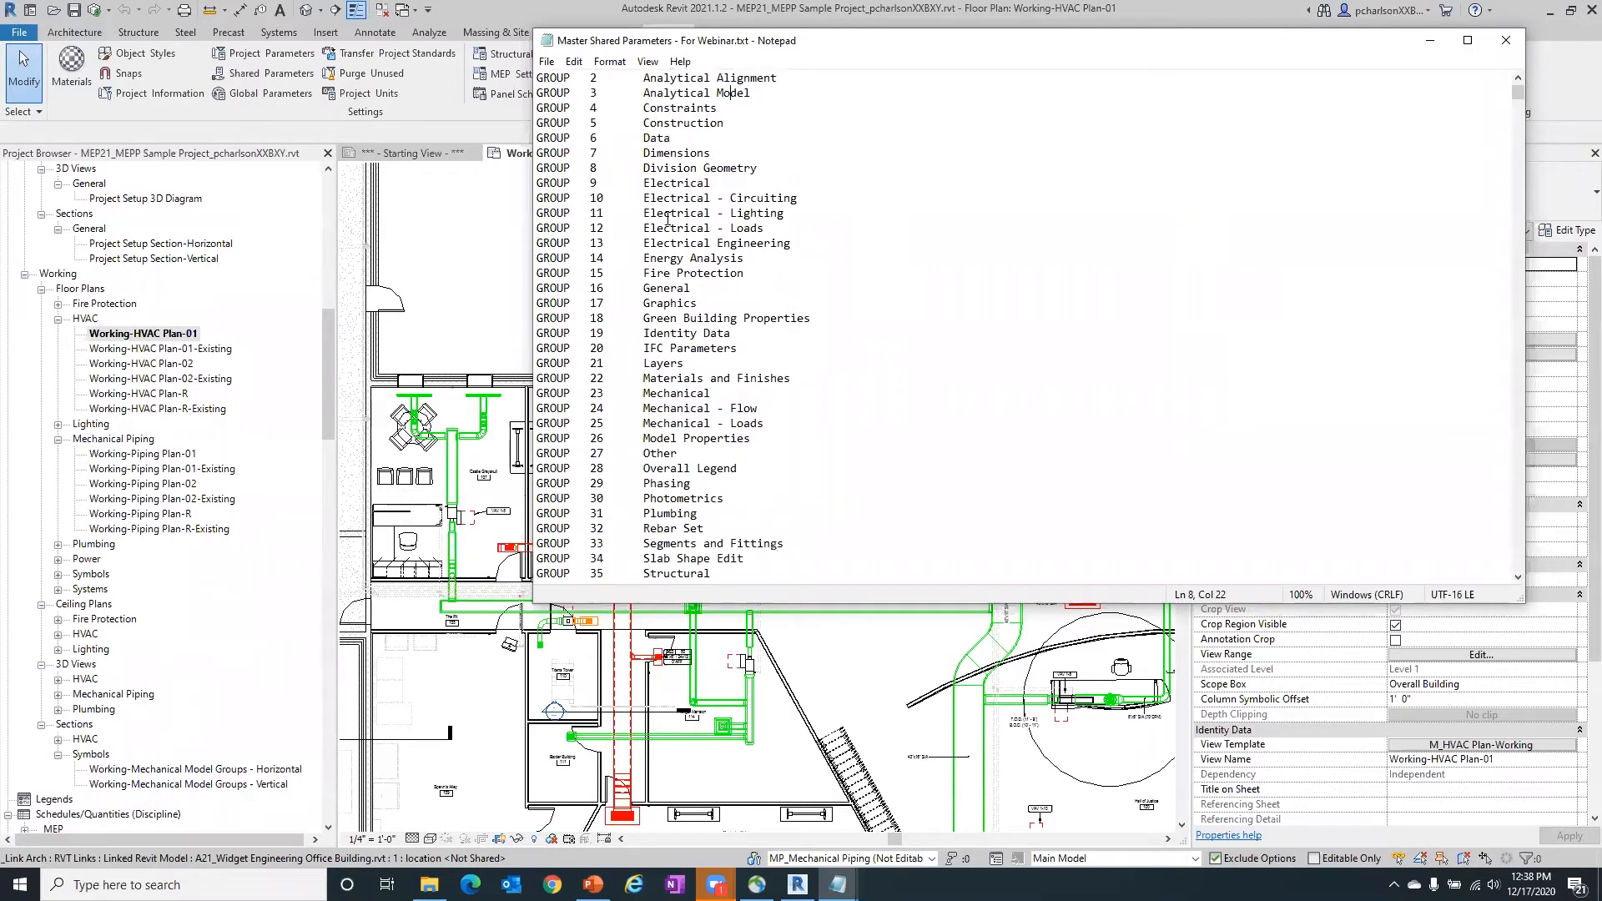
pyautogui.scroll(-7, 655, 131)
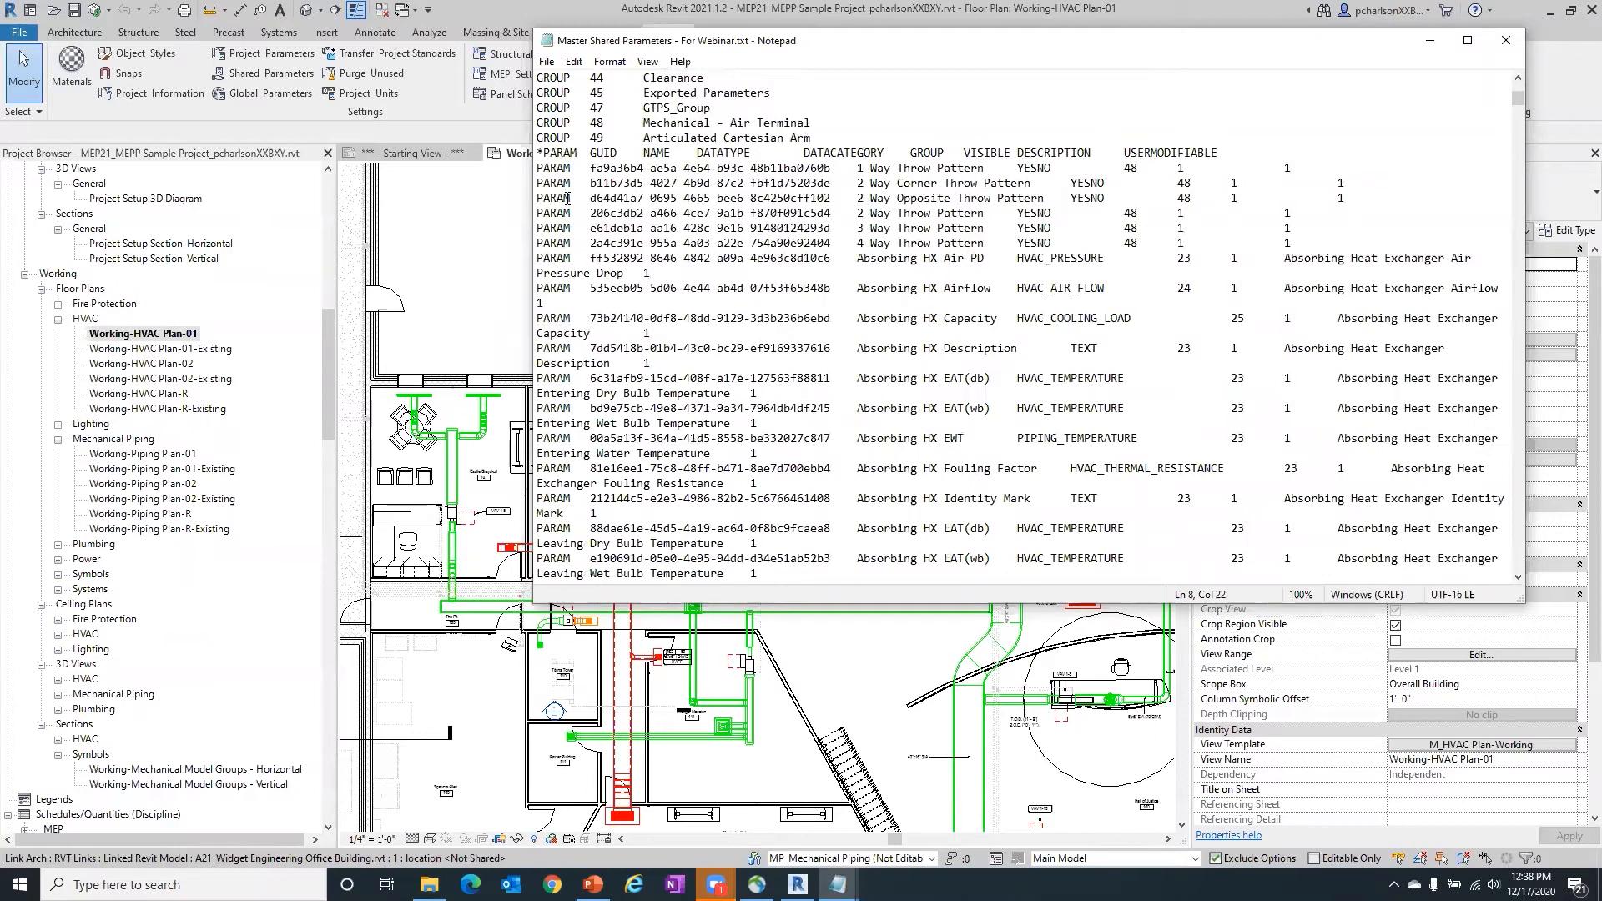
pyautogui.moveTo(1294, 171); pyautogui.dragTo(525, 170)
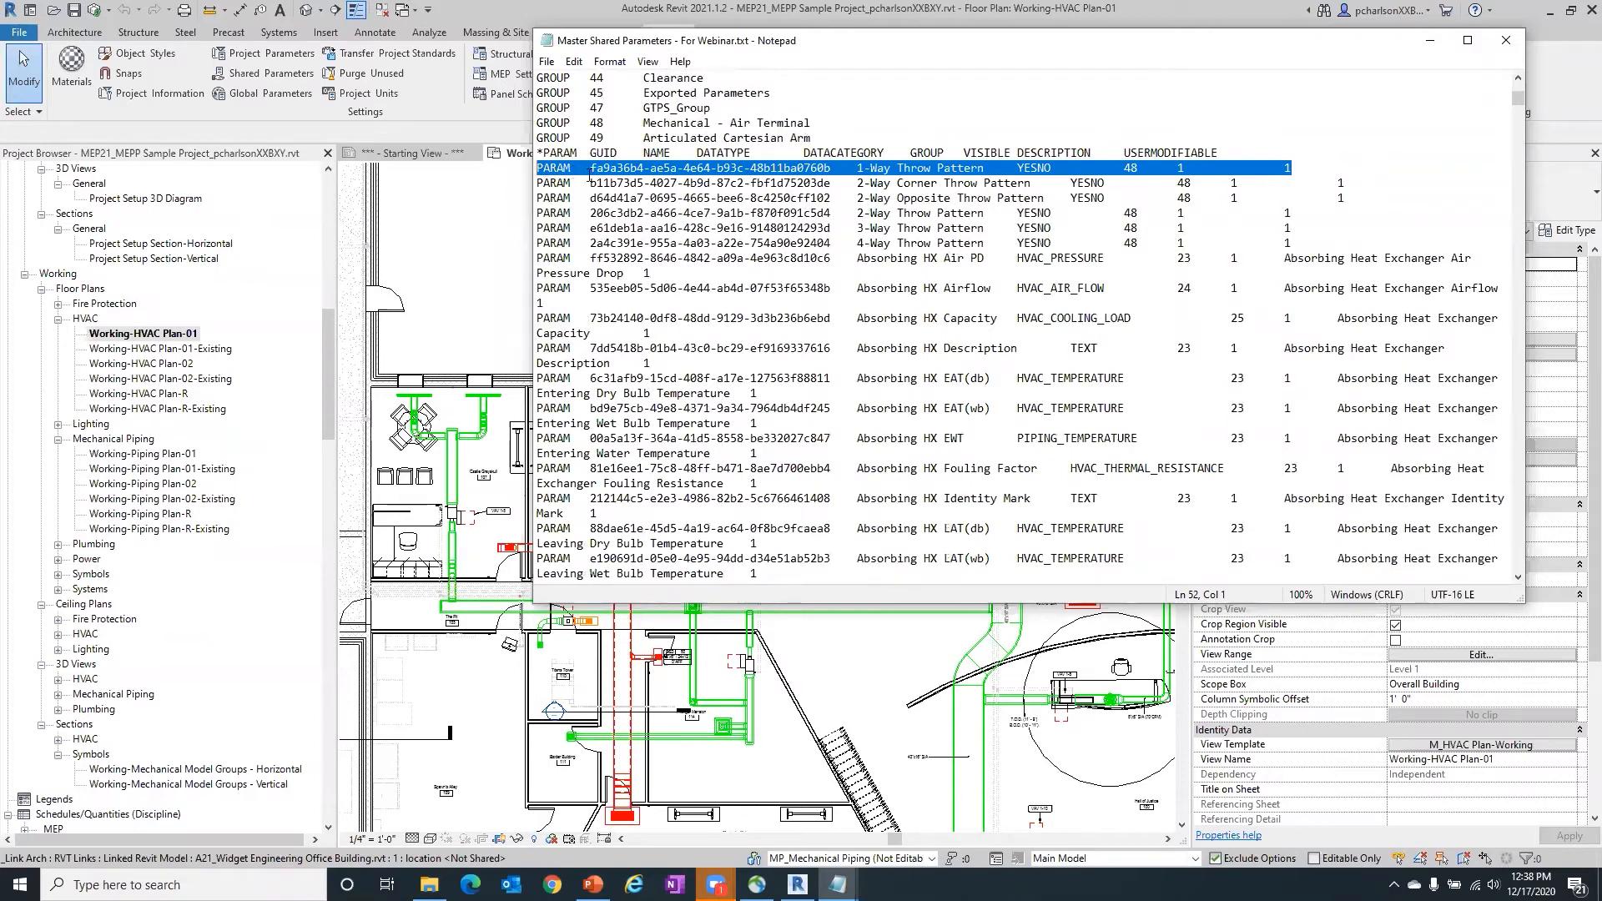
# - Highlight the GUID and the name of the 1-Way Throw Pattern parameter, and its complete PARAM line
pyautogui.moveTo(590, 170); pyautogui.dragTo(833, 168)
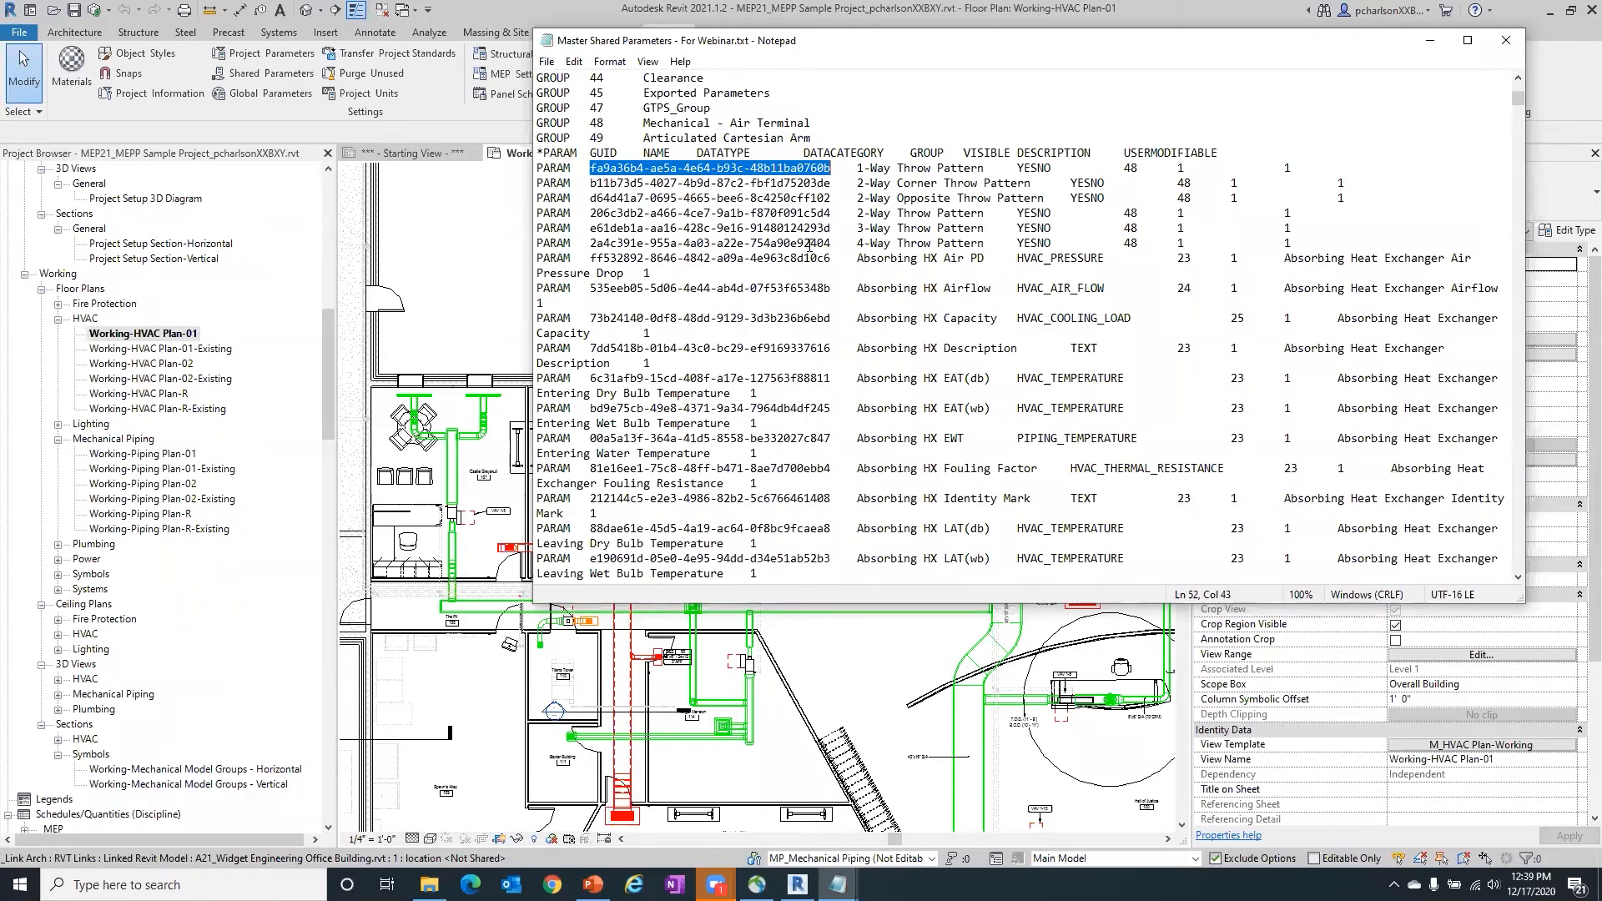
pyautogui.moveTo(857, 168); pyautogui.dragTo(986, 169)
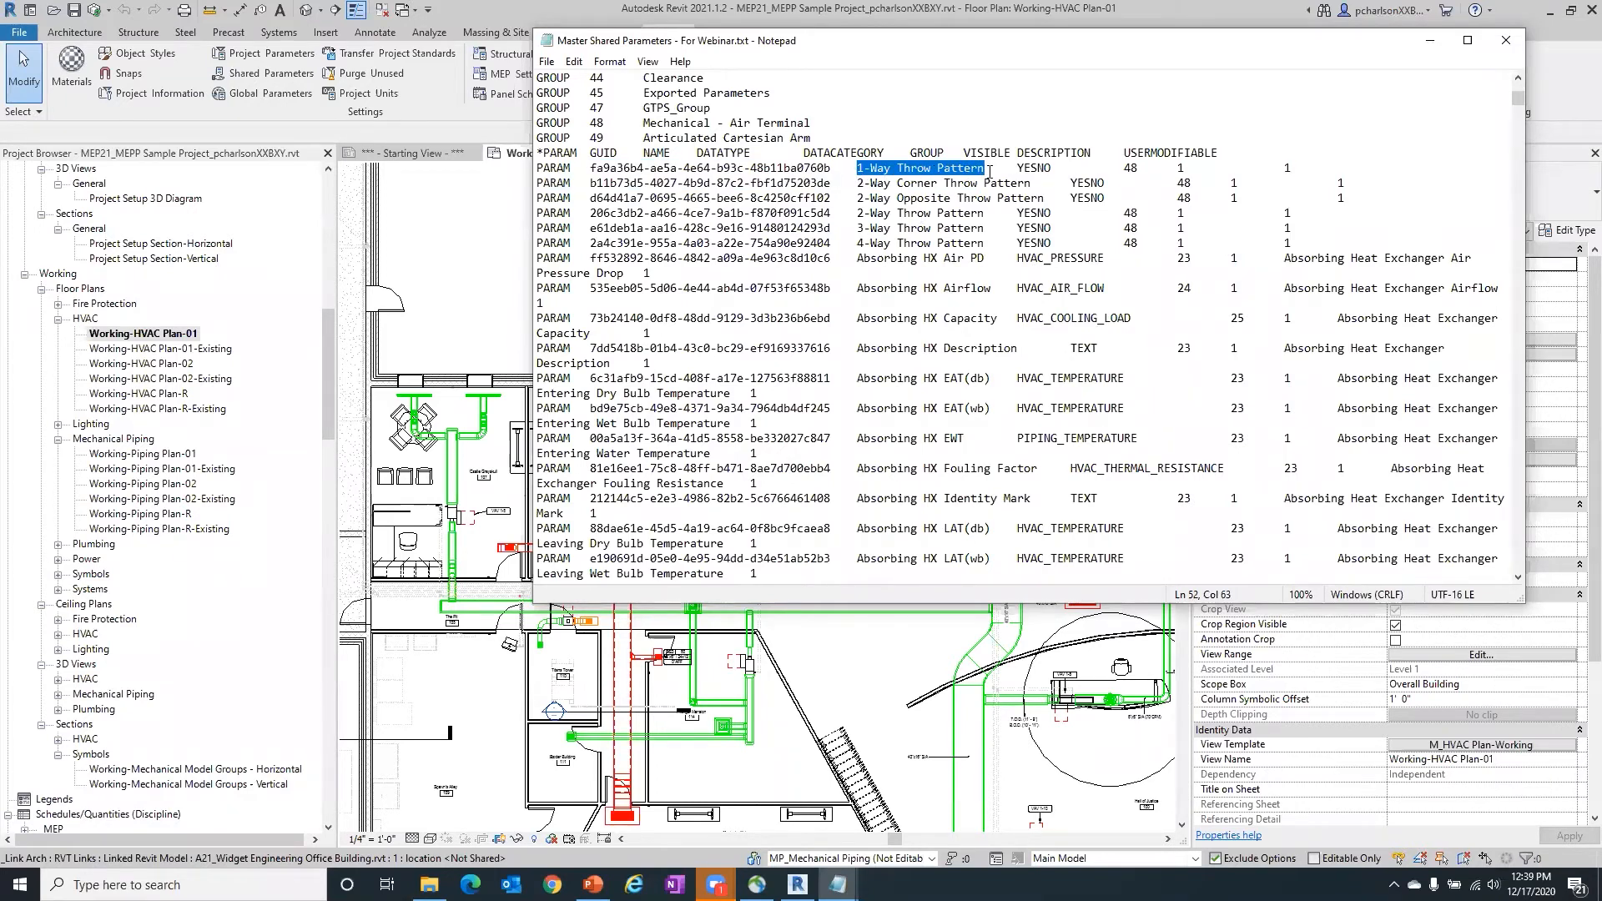
pyautogui.moveTo(832, 168); pyautogui.dragTo(591, 170)
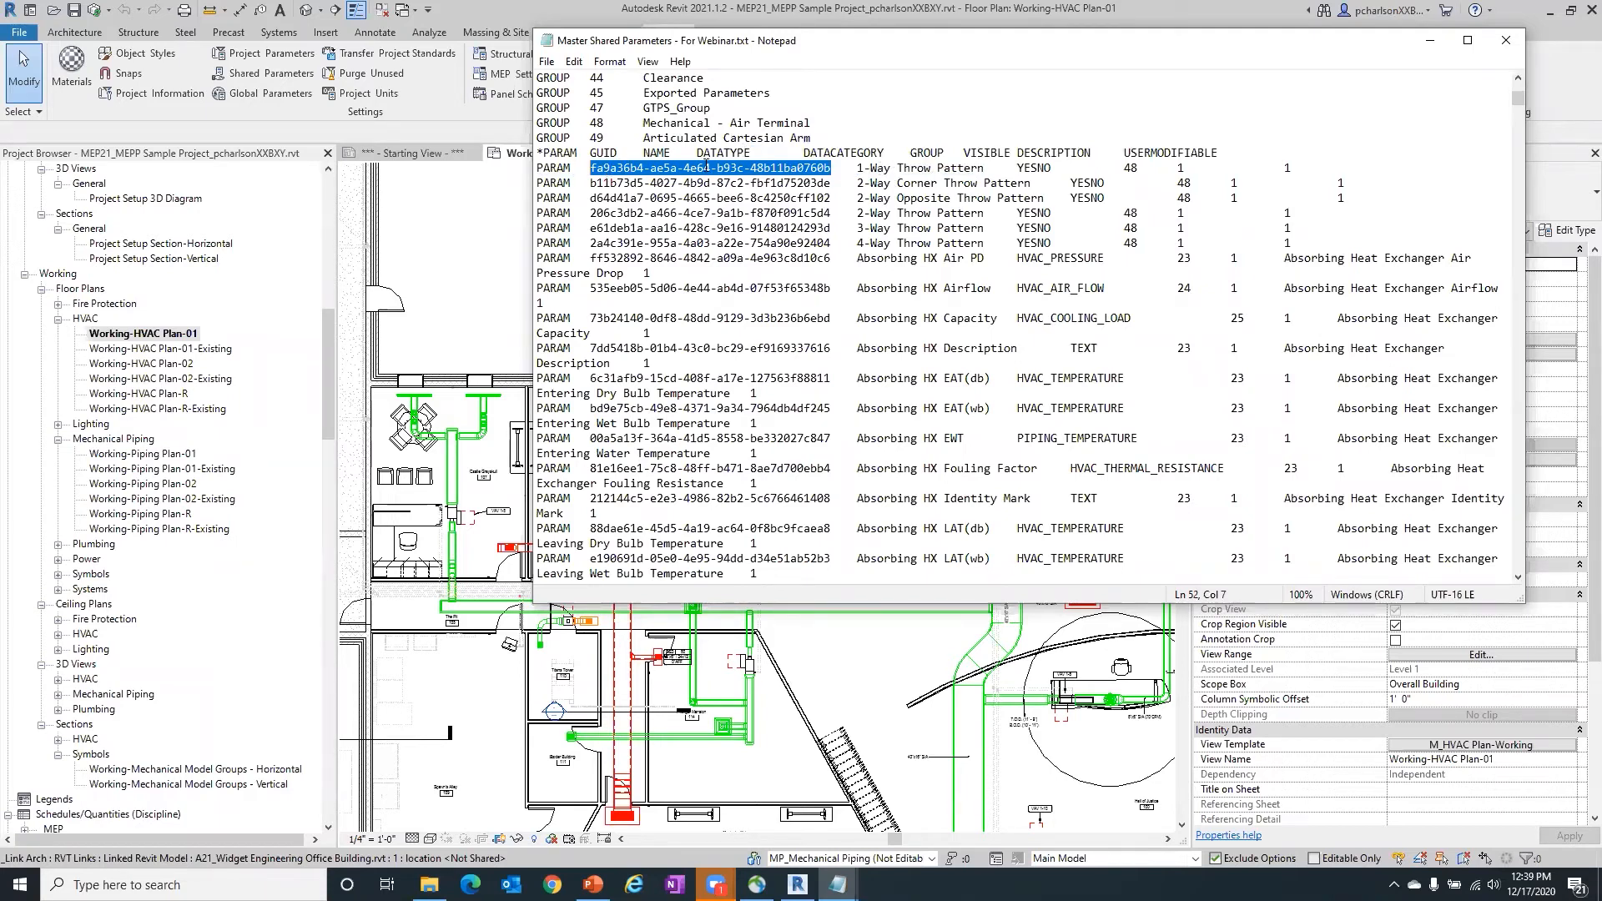
pyautogui.click(1295, 171)
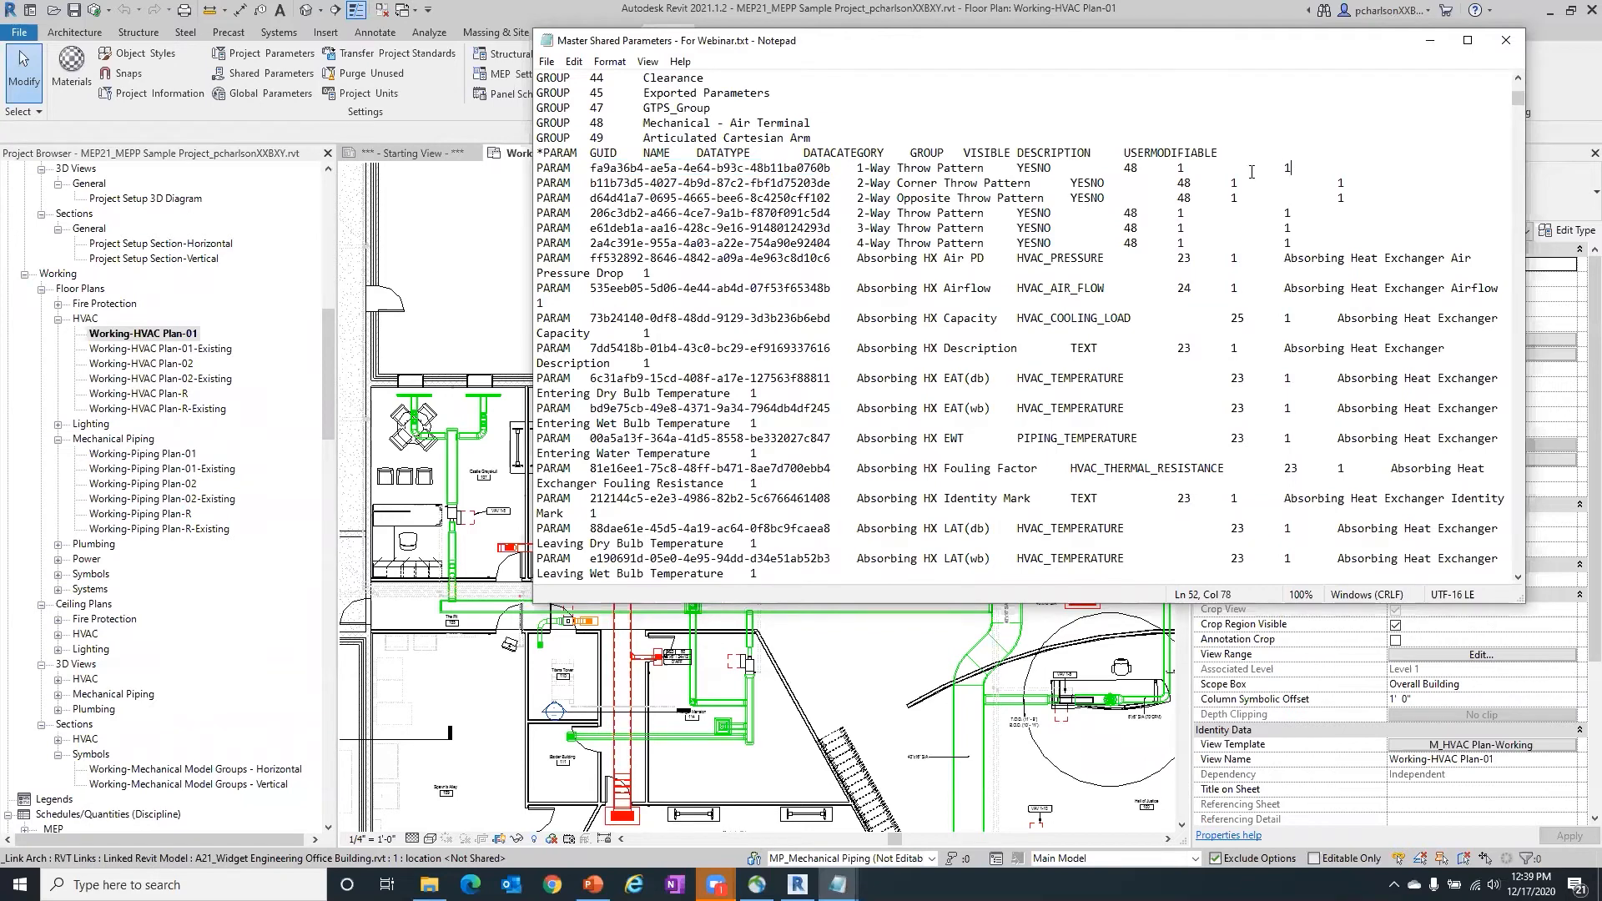
pyautogui.moveTo(1252, 172); pyautogui.dragTo(539, 170)
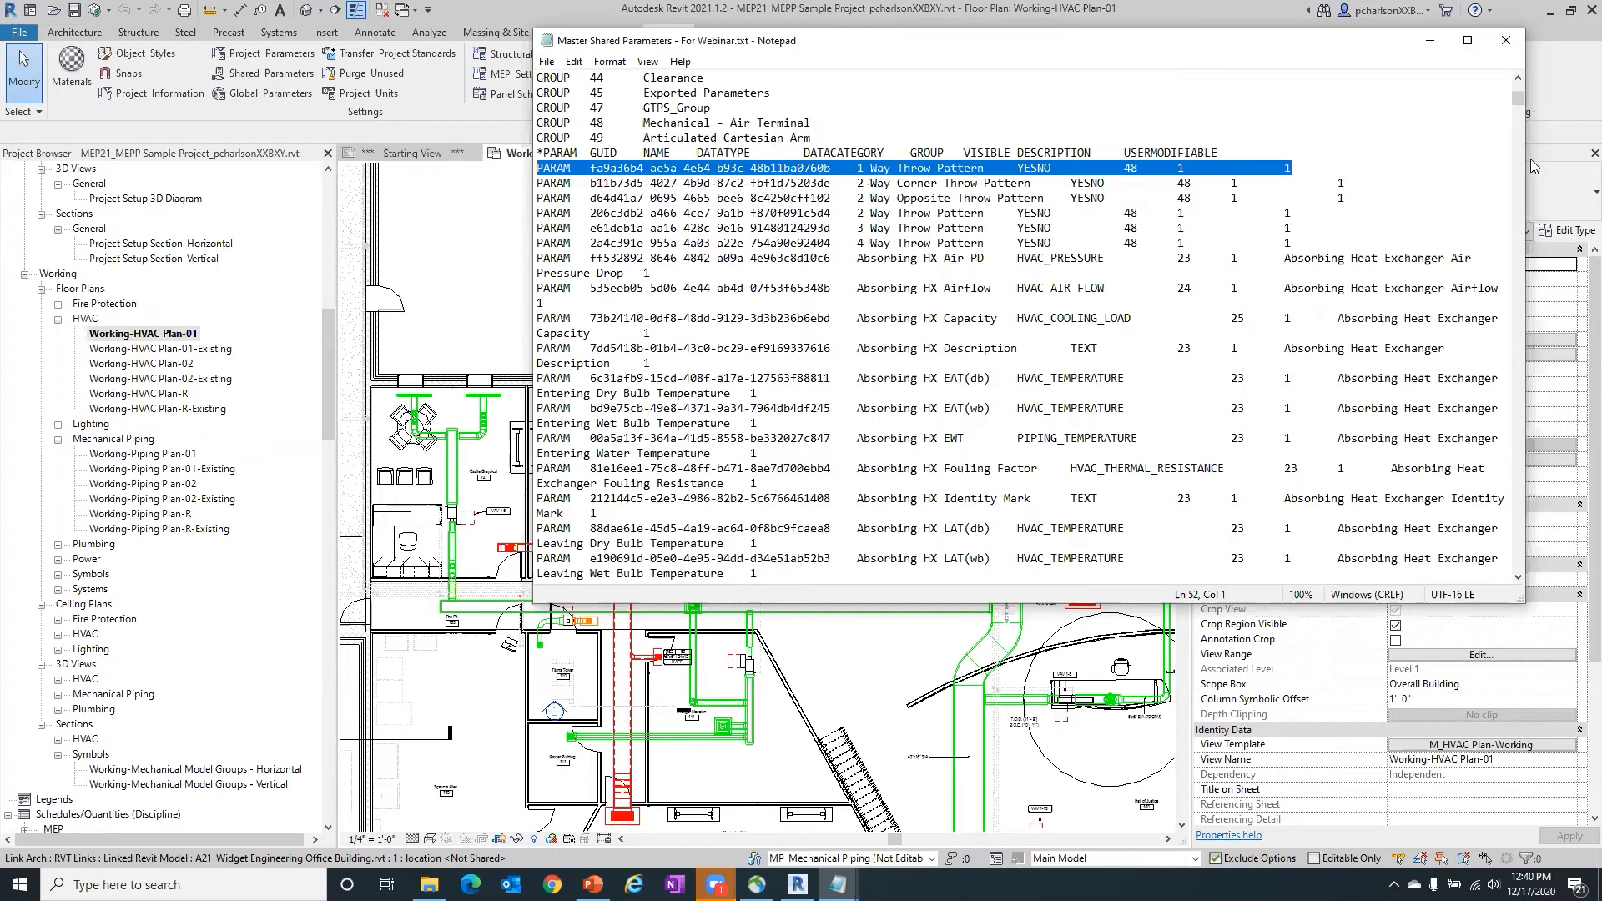
# - Highlight the group number 48 in the 1-Way Throw Pattern line and the *PARAM column header line, and clear the highlight
pyautogui.moveTo(1140, 167); pyautogui.dragTo(1108, 168)
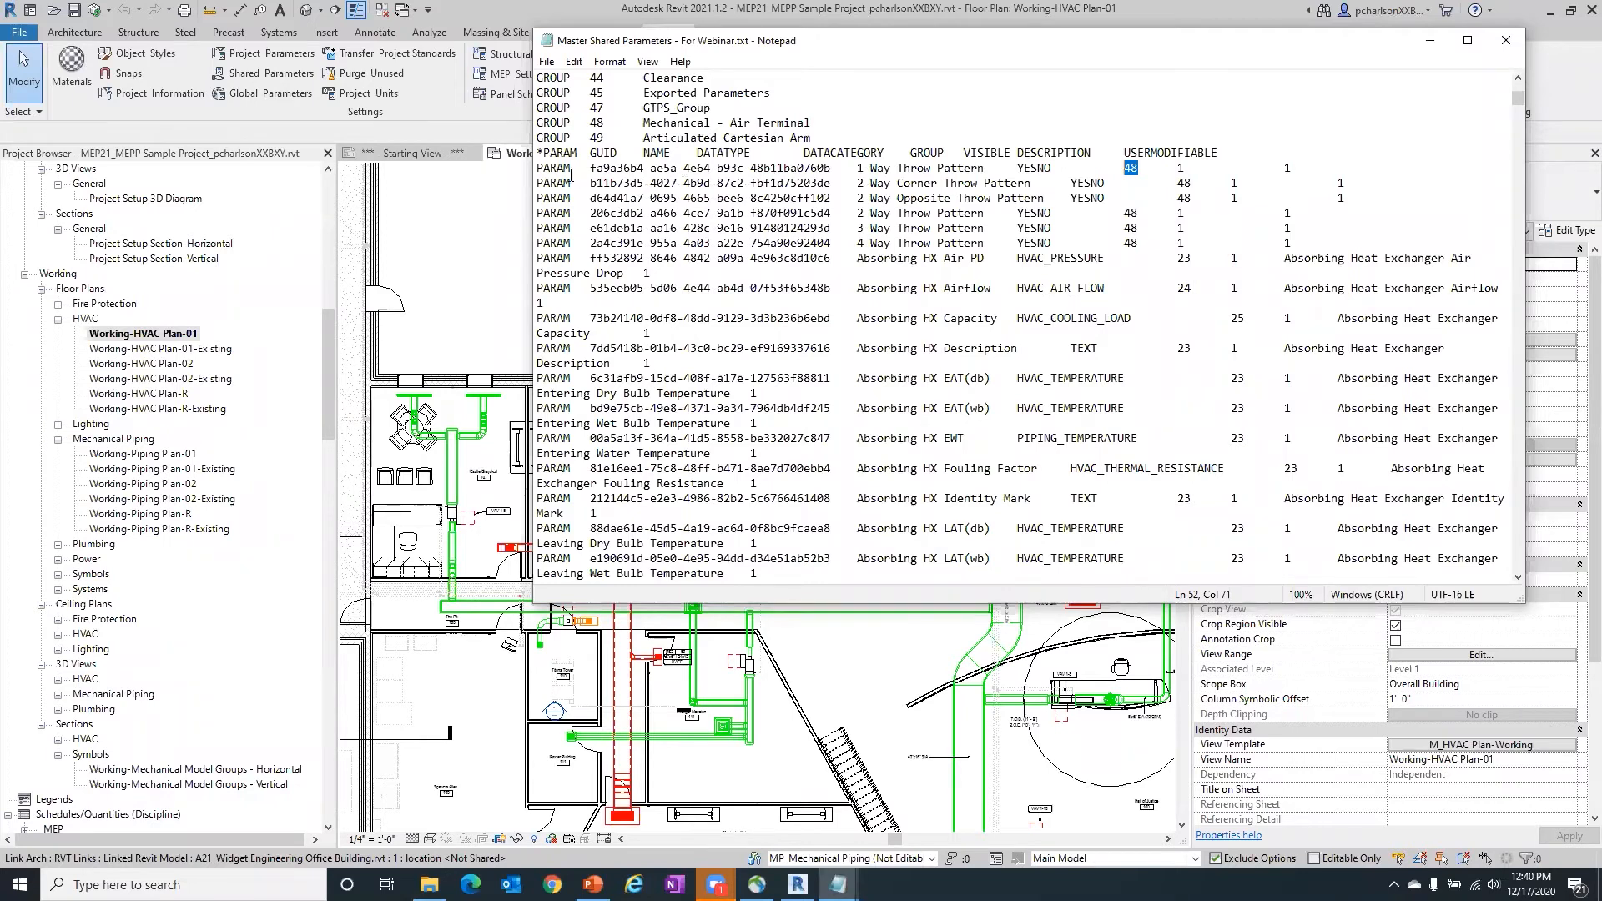
pyautogui.moveTo(536, 153); pyautogui.dragTo(1229, 151)
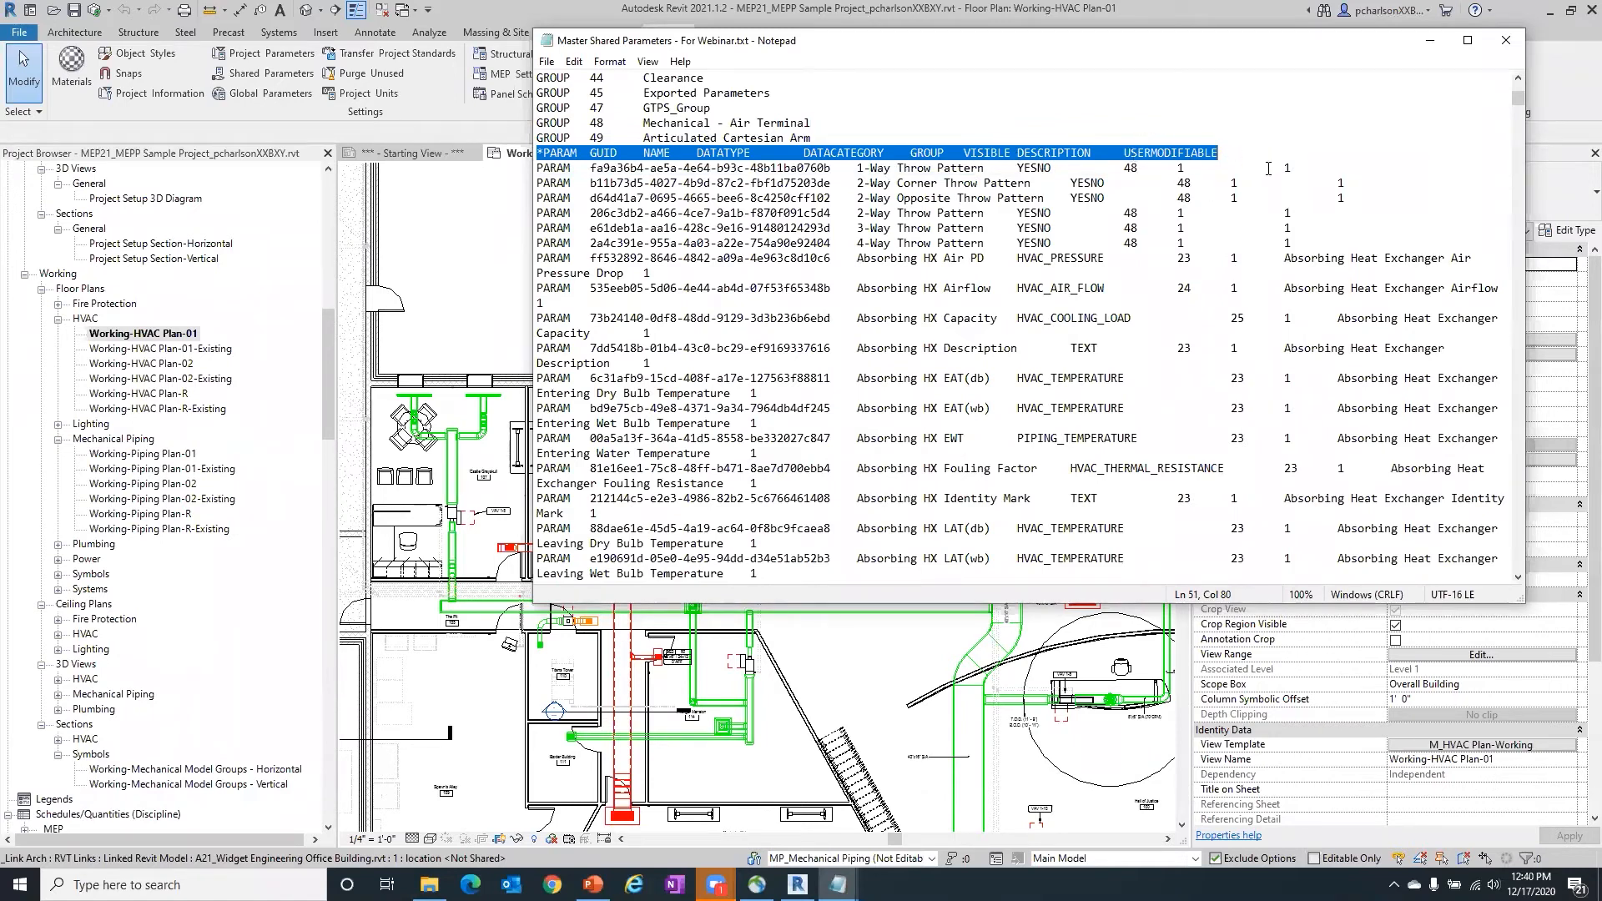
pyautogui.click(991, 168)
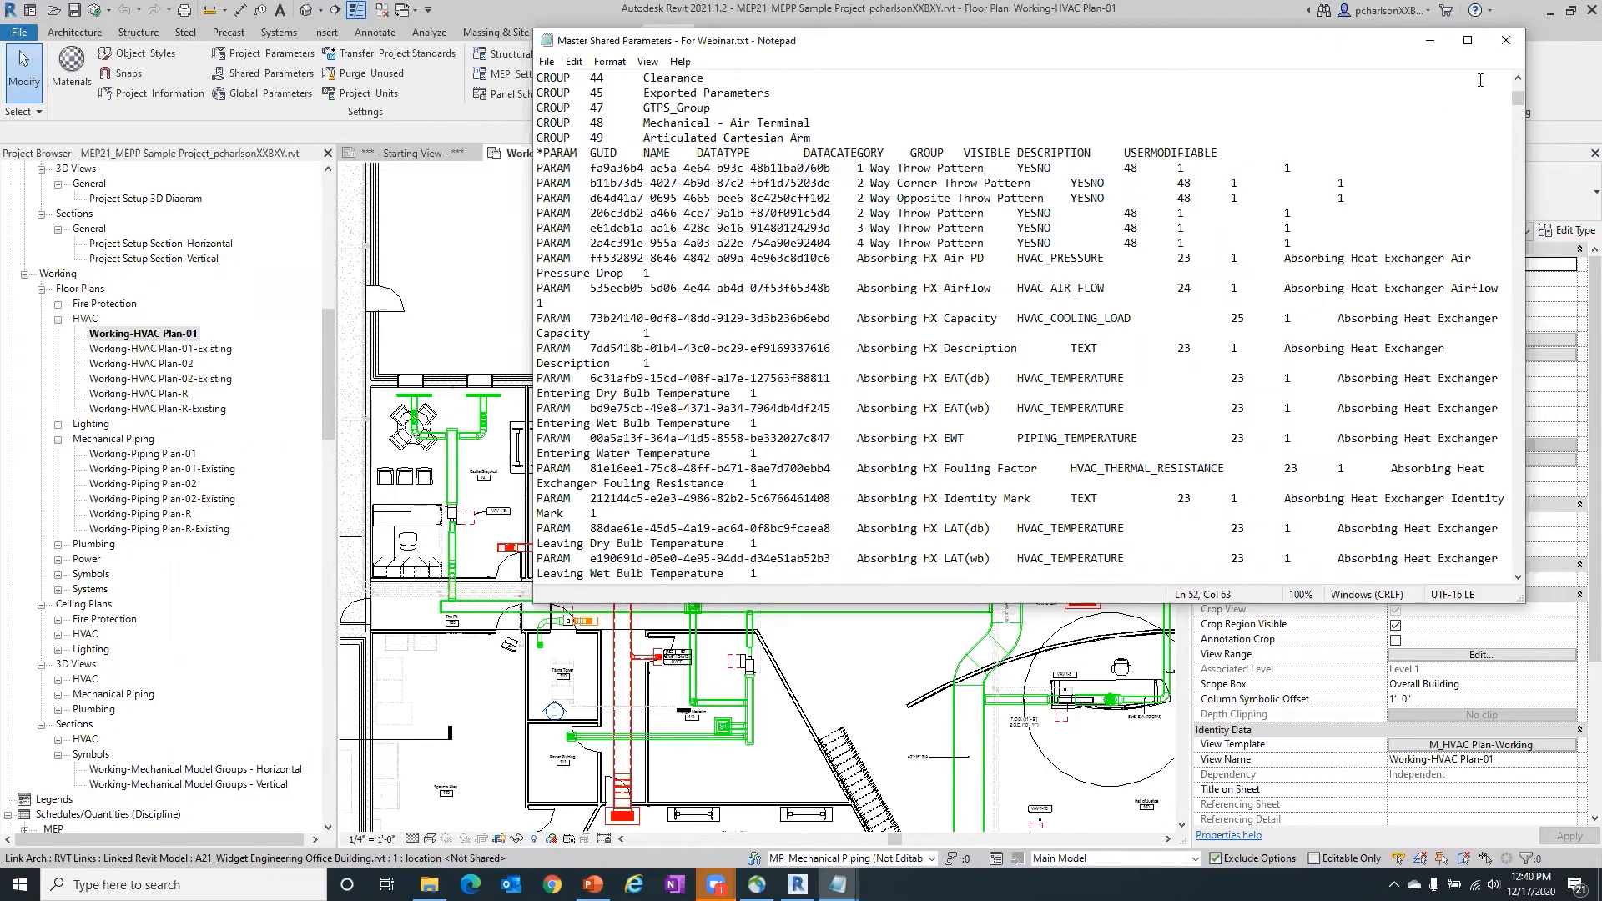
# - Review the PARAM entries down to the end of the file and the GROUP list near its start, and close the text file
pyautogui.moveTo(1519, 99); pyautogui.dragTo(1516, 568)
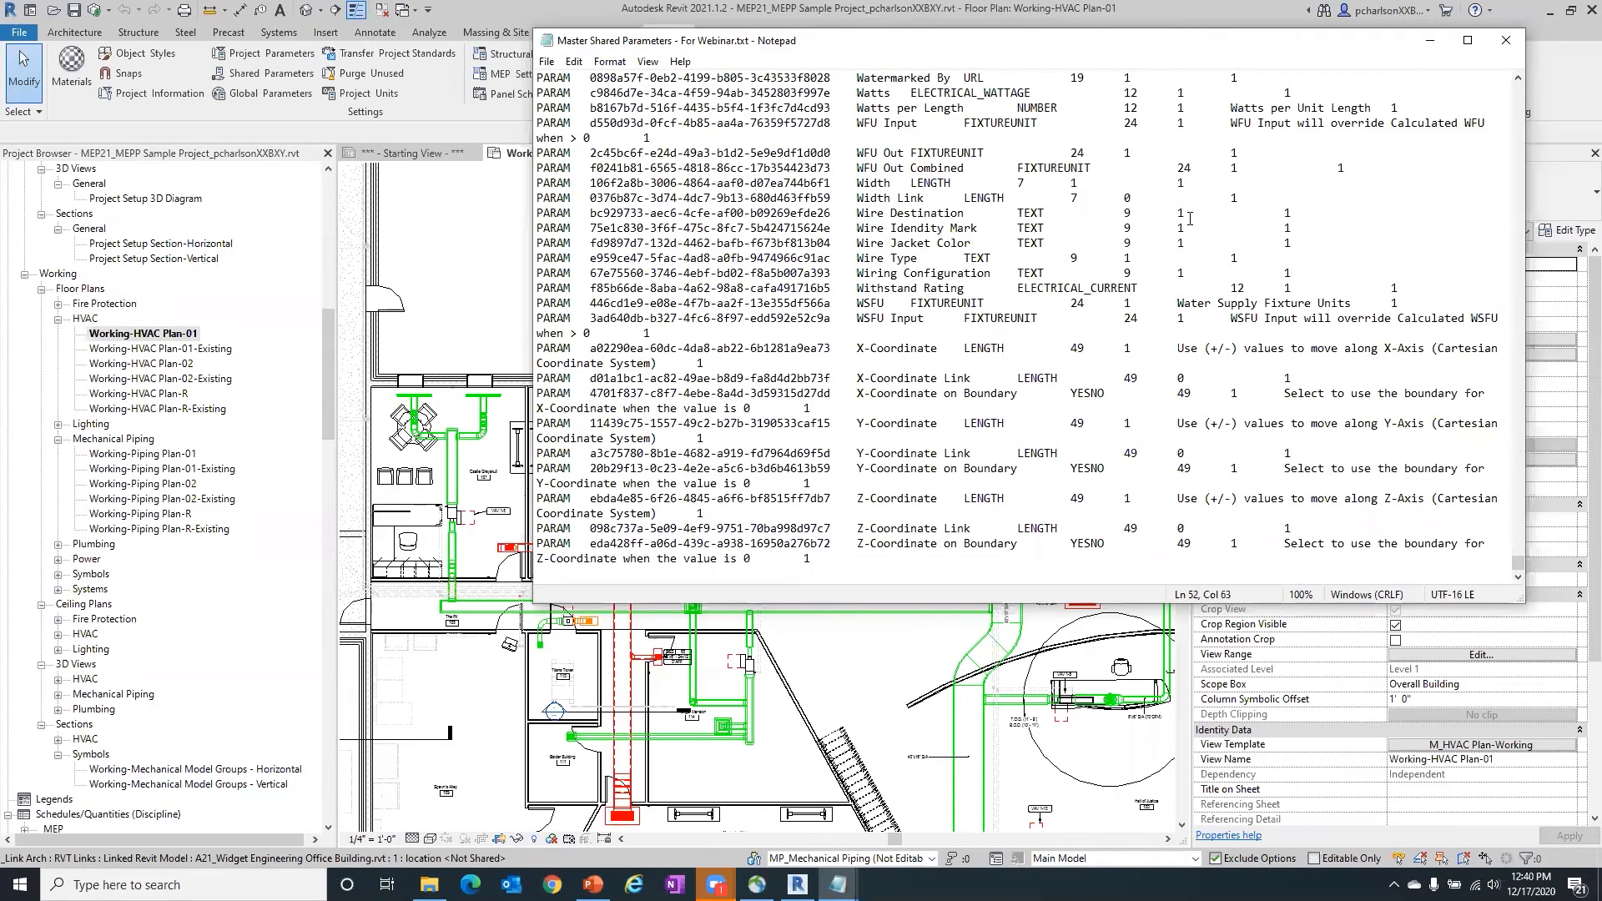
pyautogui.scroll(20, 1189, 218)
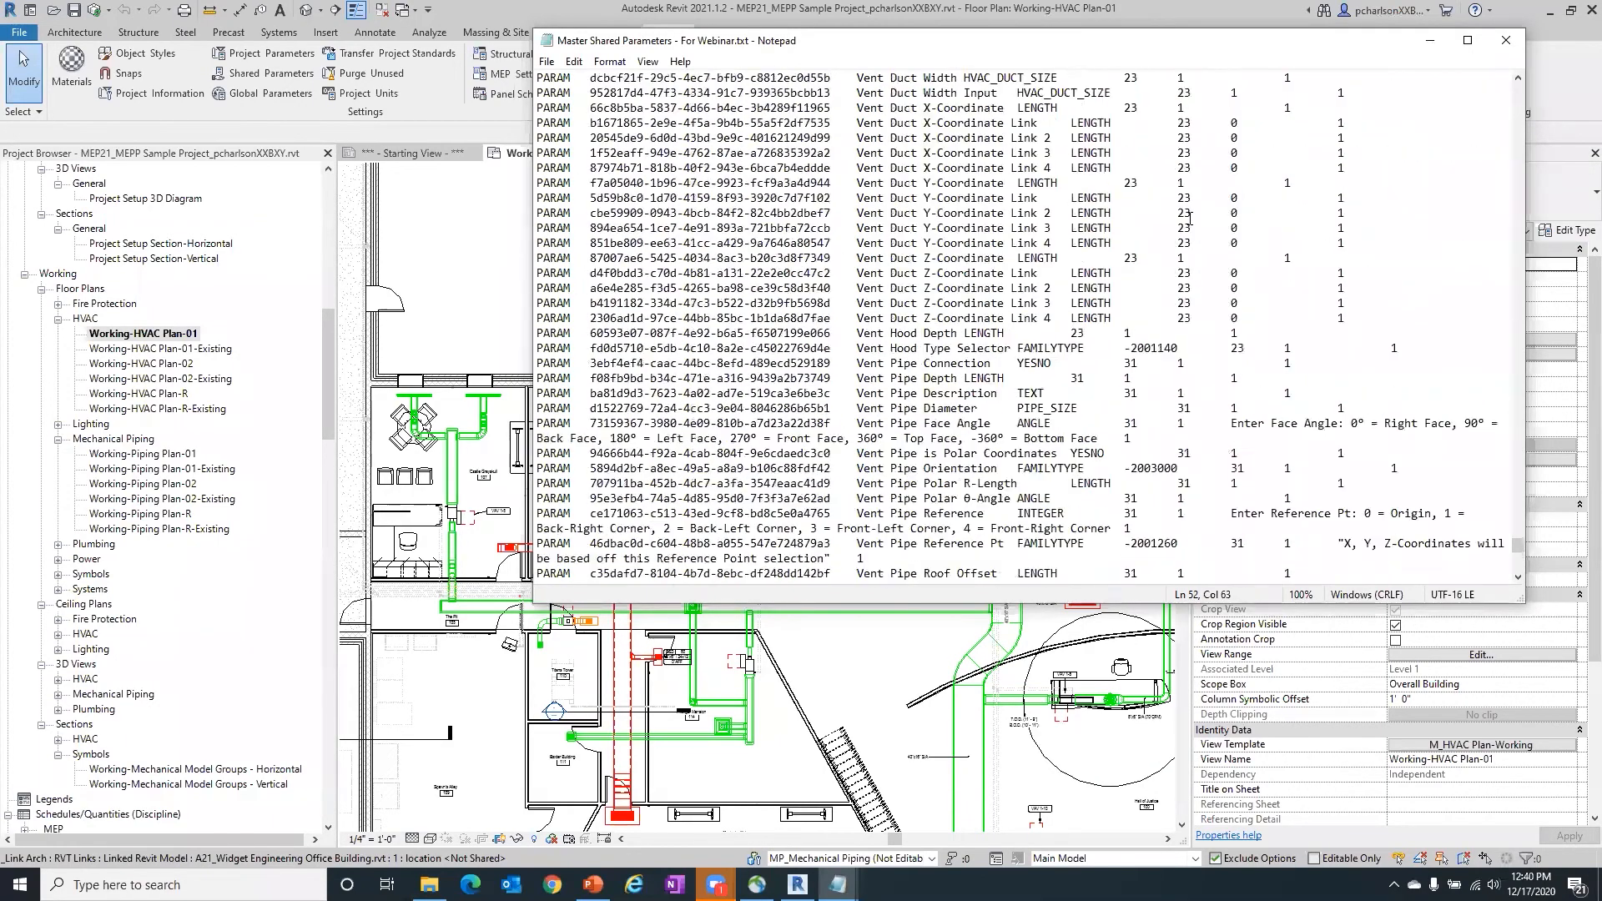
pyautogui.scroll(20, 1190, 219)
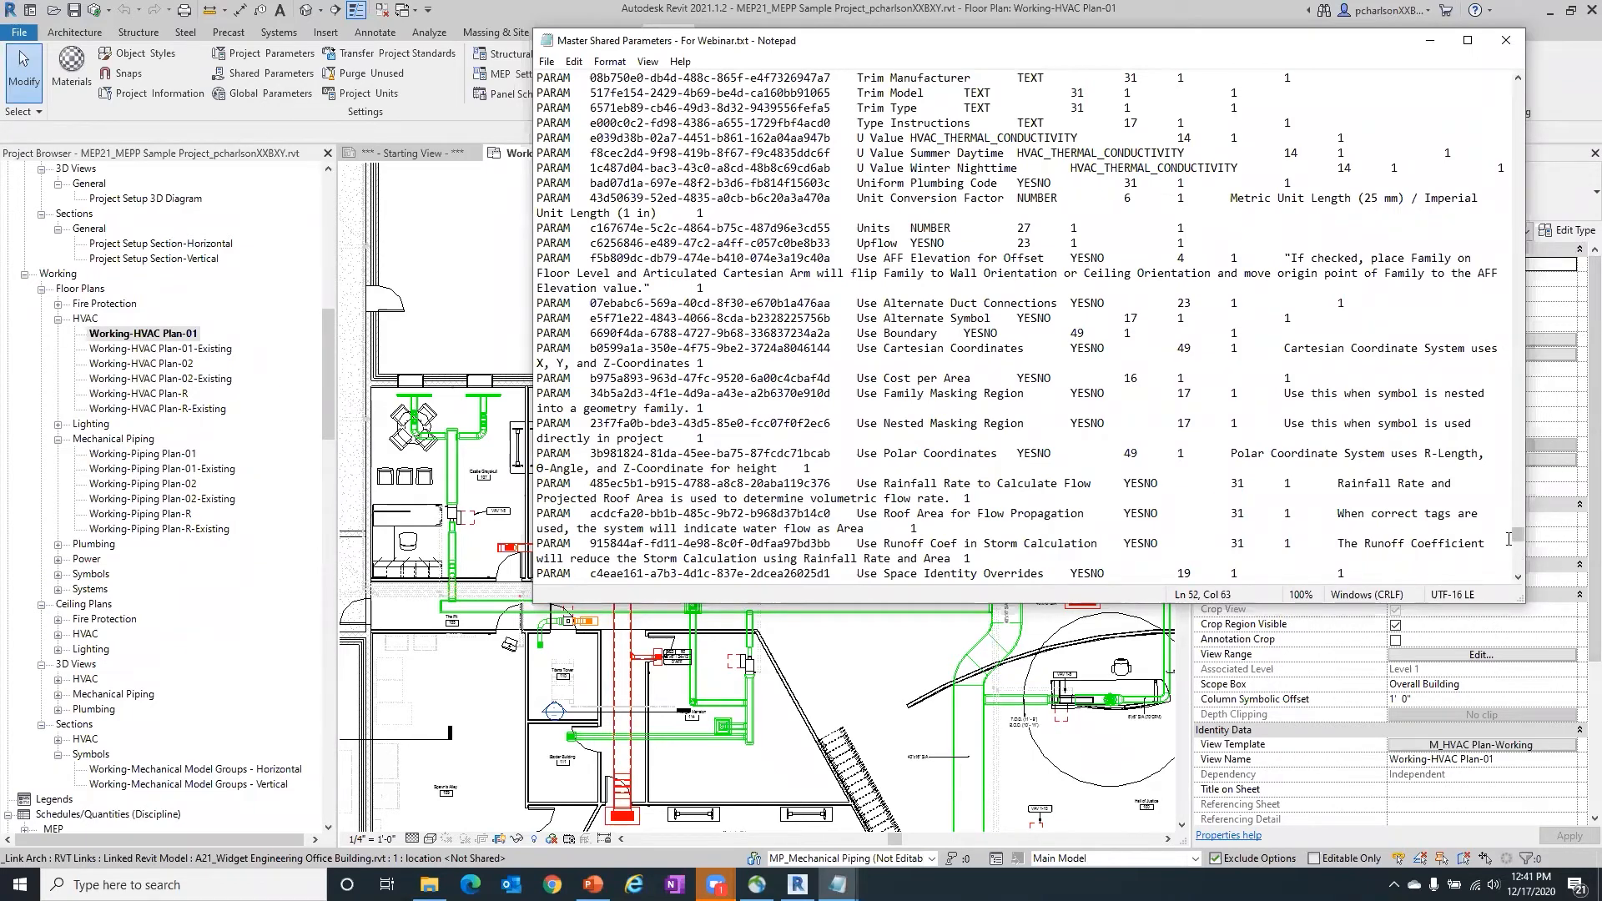
pyautogui.moveTo(1517, 541); pyautogui.dragTo(1537, 95)
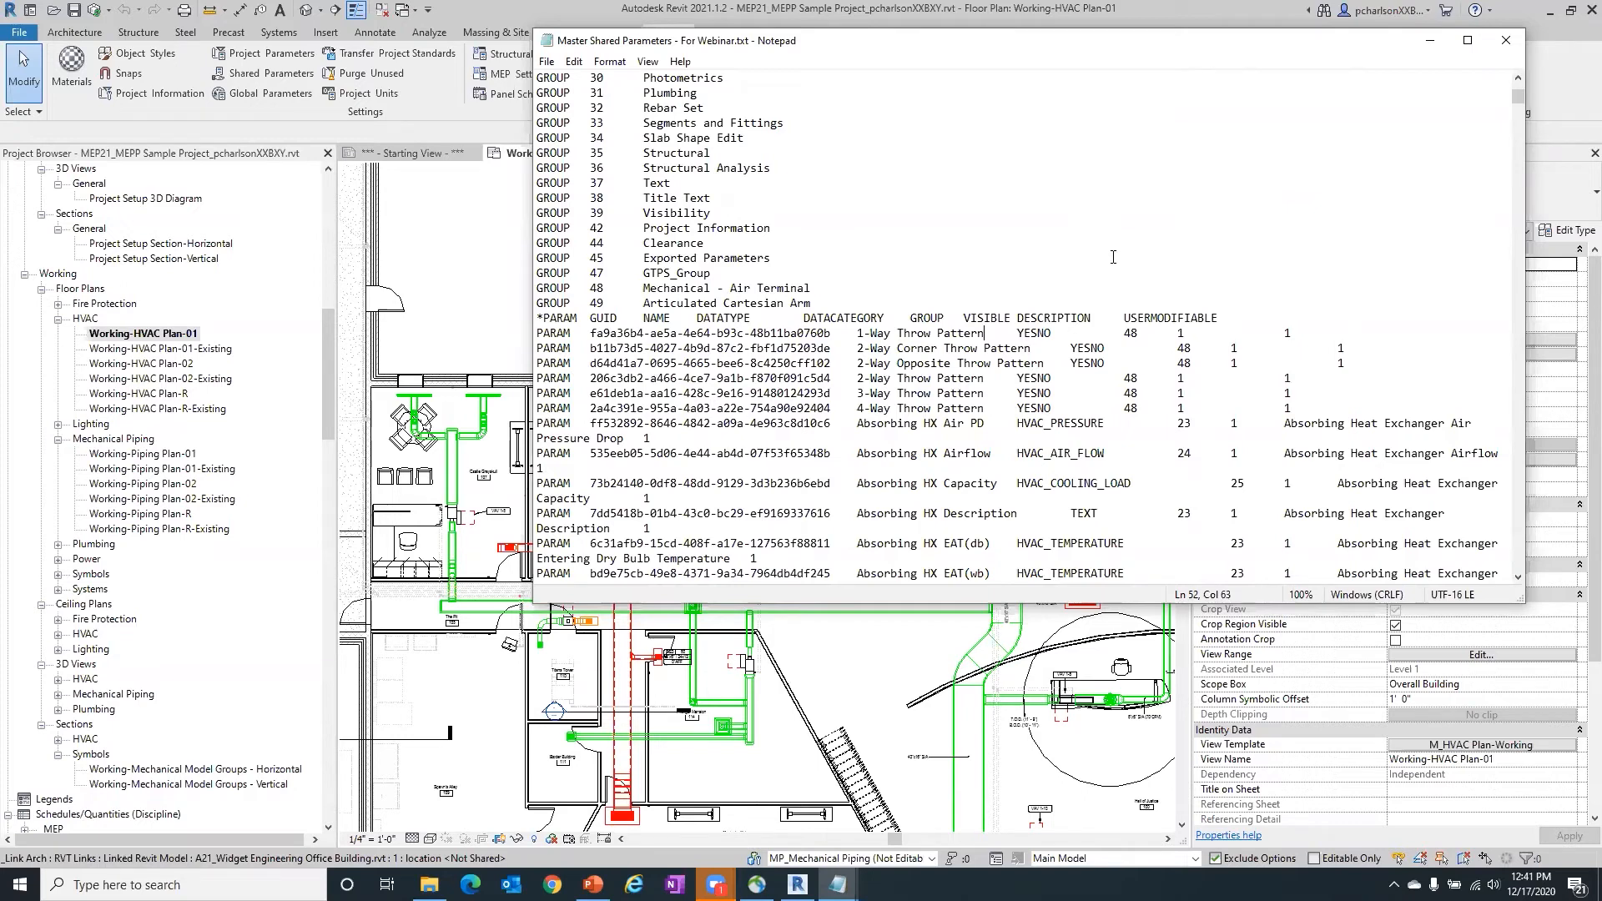
pyautogui.scroll(8, 870, 157)
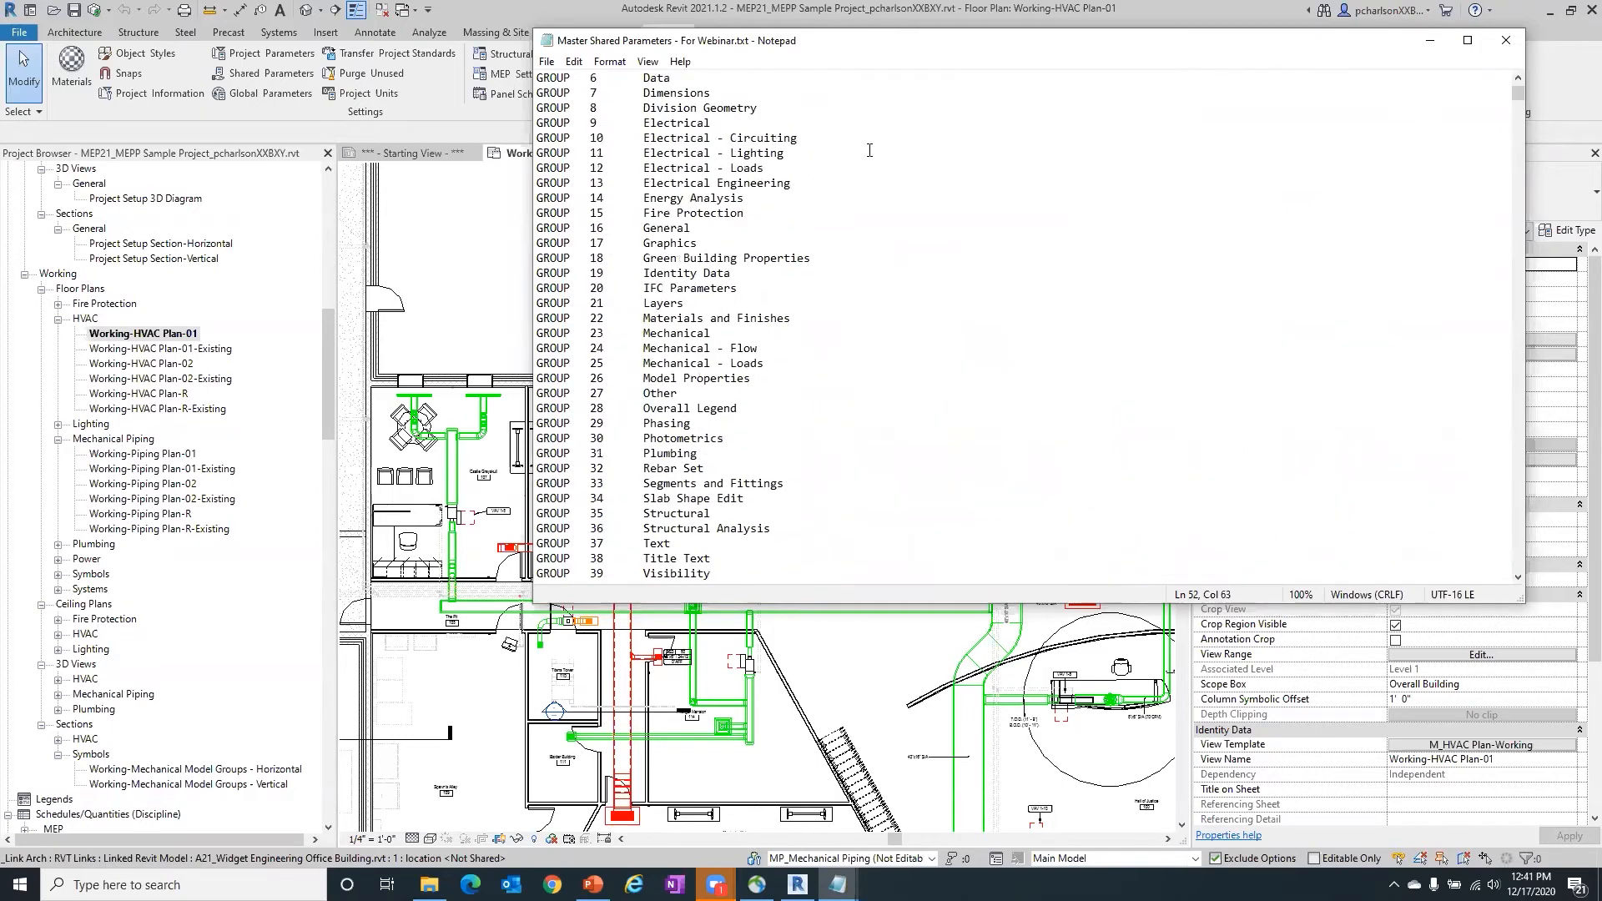
pyautogui.scroll(4, 870, 150)
pyautogui.scroll(-3, 869, 151)
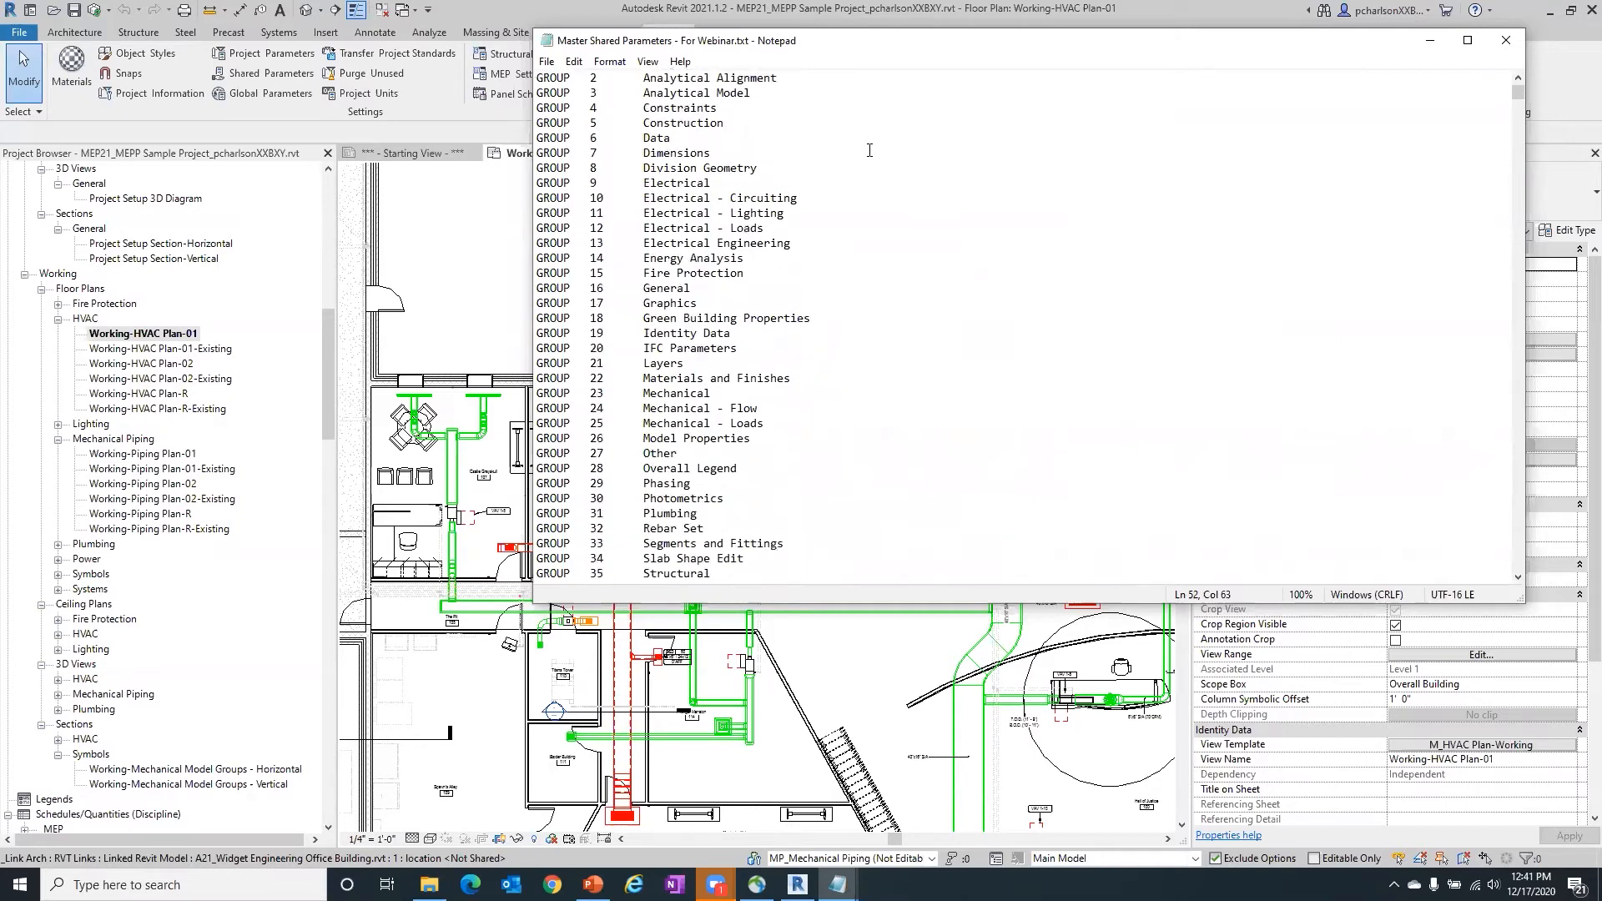
pyautogui.click(1502, 38)
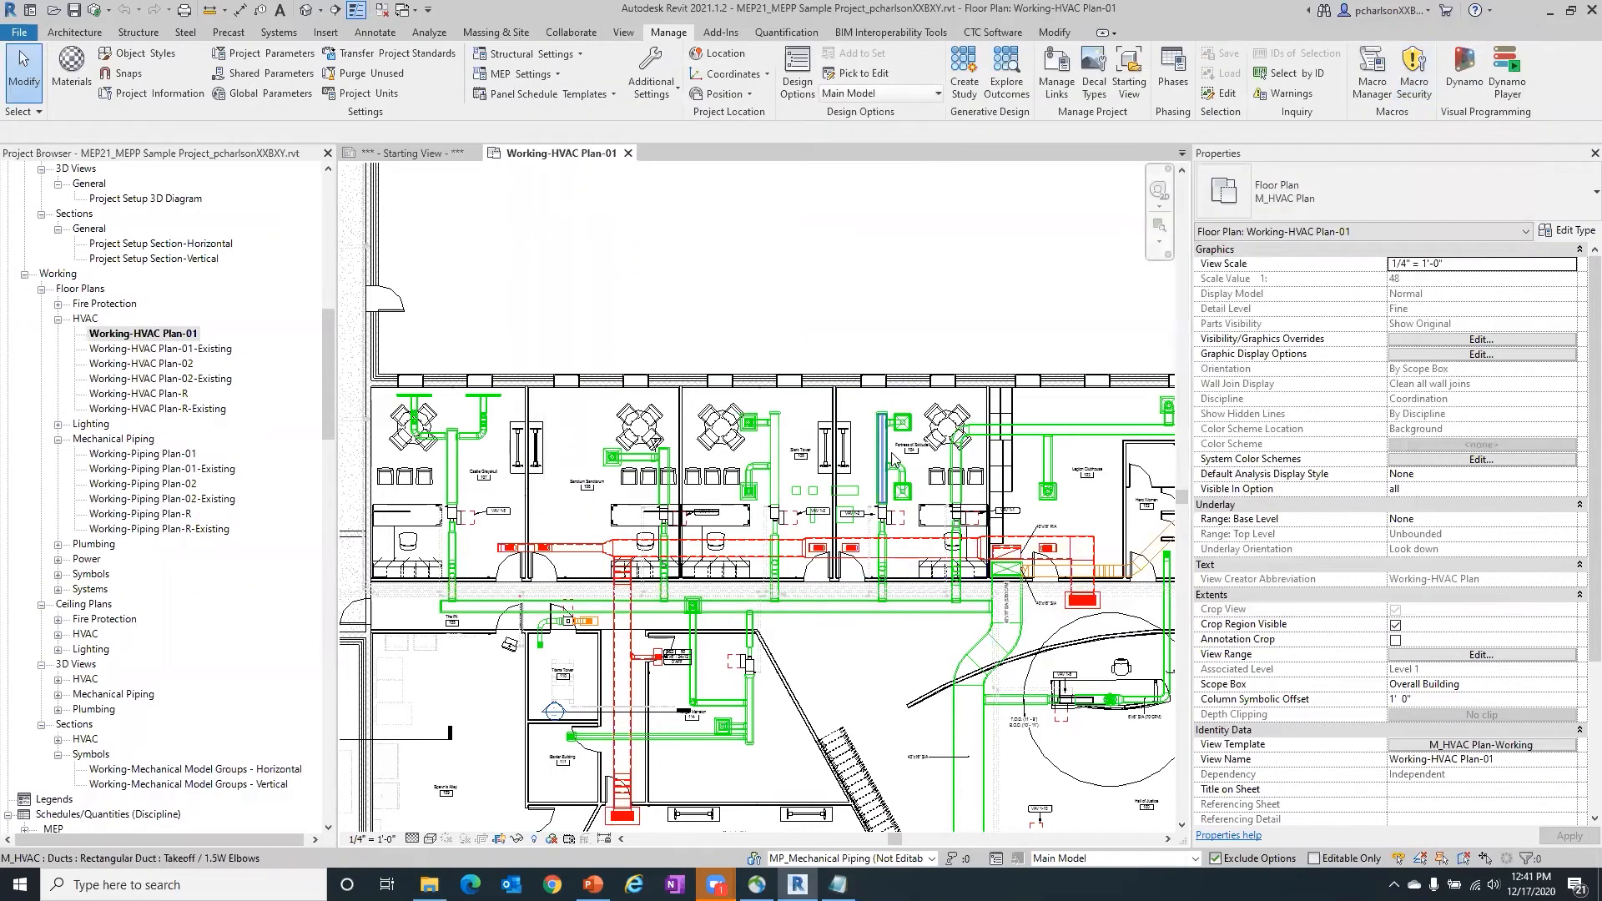
# - Select the upper supply diffuser in room Fortress of Solitude 104 and review its instance properties
pyautogui.scroll(2, 934, 451)
pyautogui.scroll(6, 934, 451)
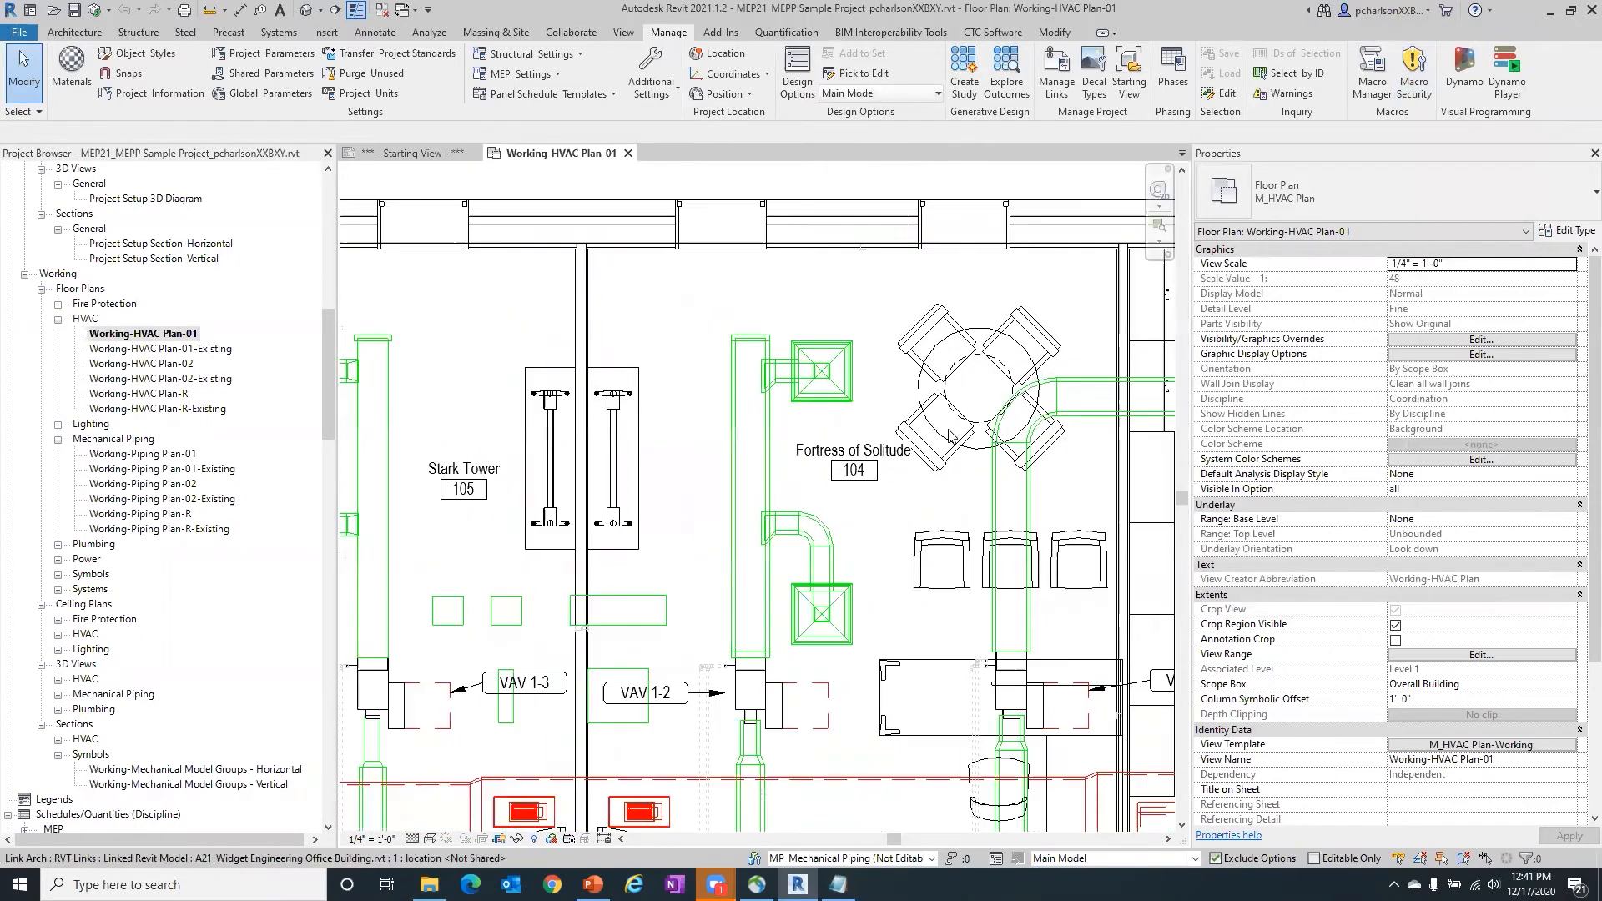
pyautogui.scroll(-3, 784, 348)
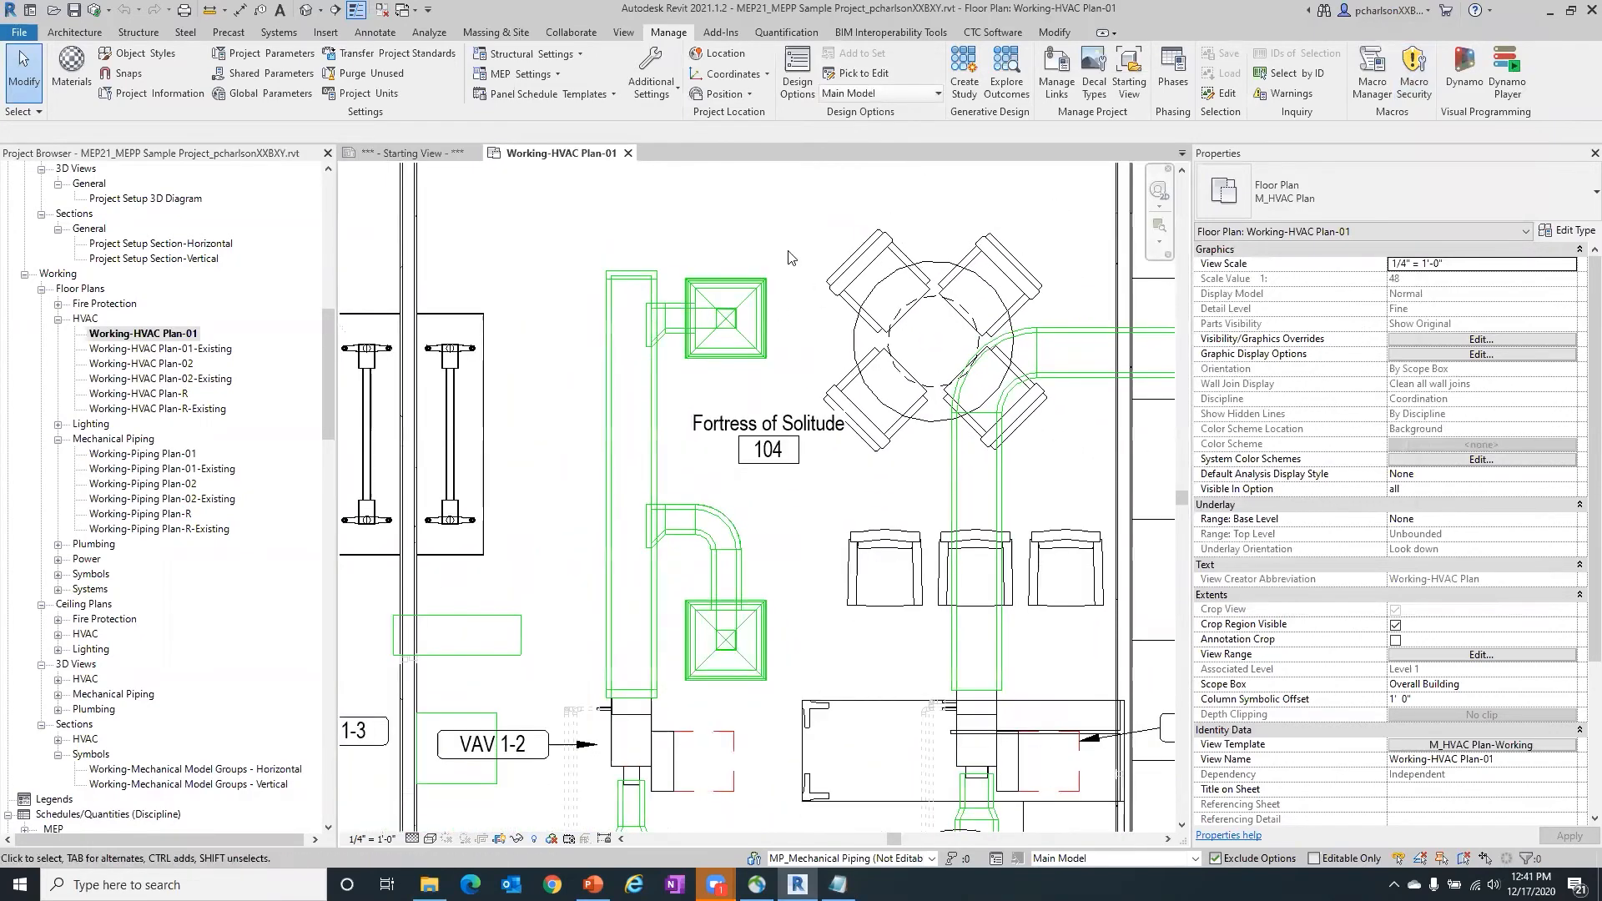
pyautogui.click(754, 281)
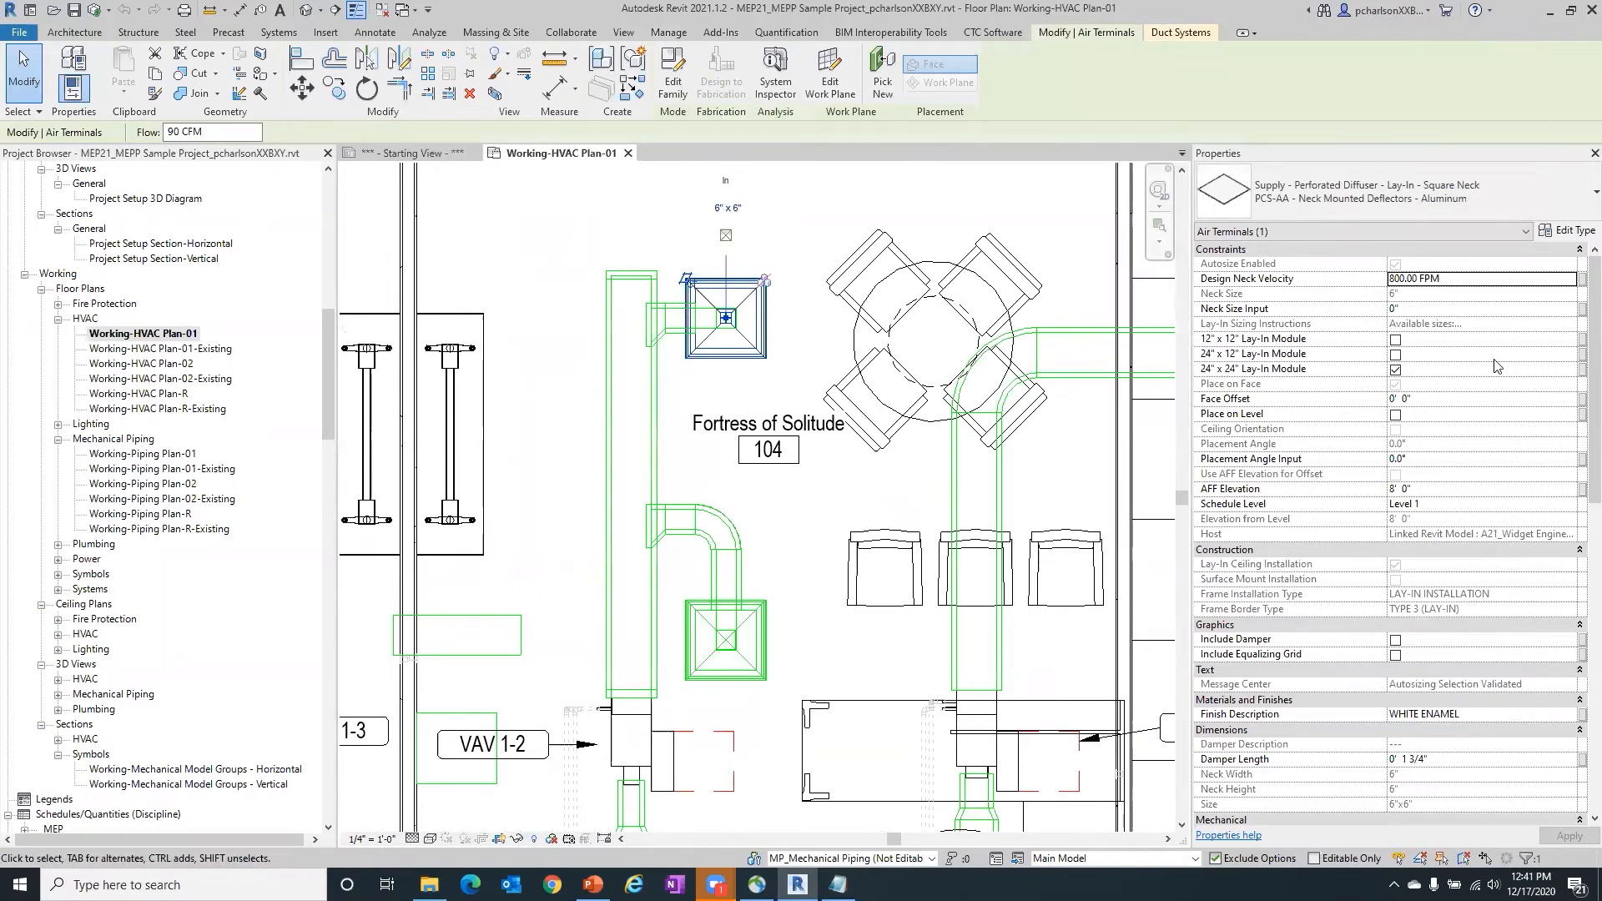
pyautogui.scroll(-5, 1580, 491)
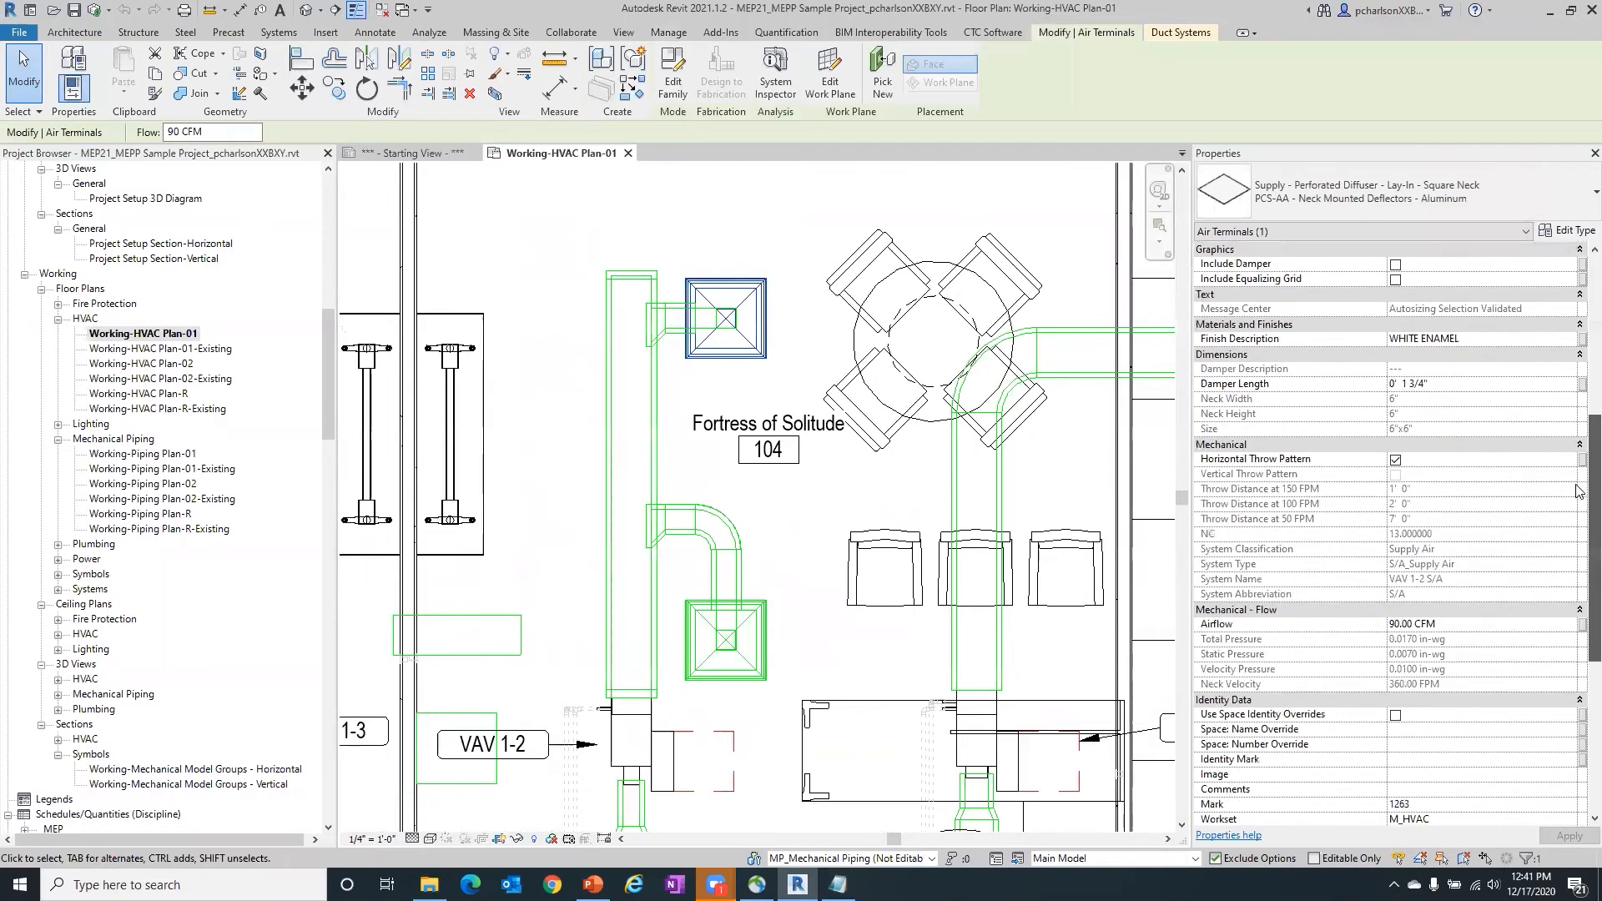
pyautogui.scroll(-5, 1579, 490)
pyautogui.scroll(10, 1578, 317)
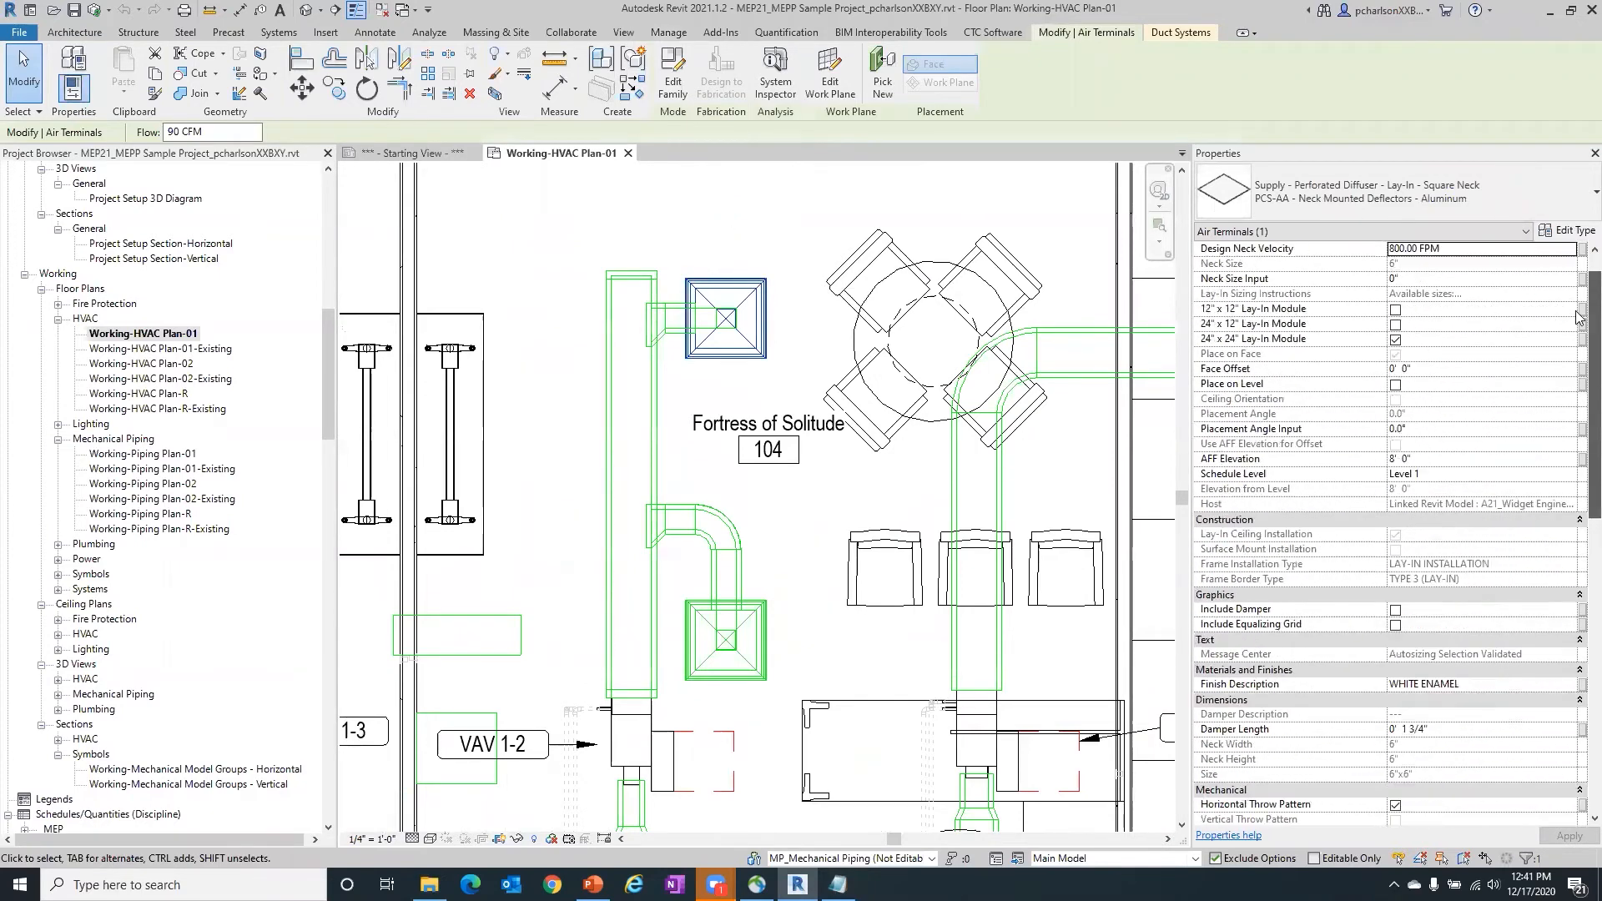
pyautogui.scroll(1, 1578, 309)
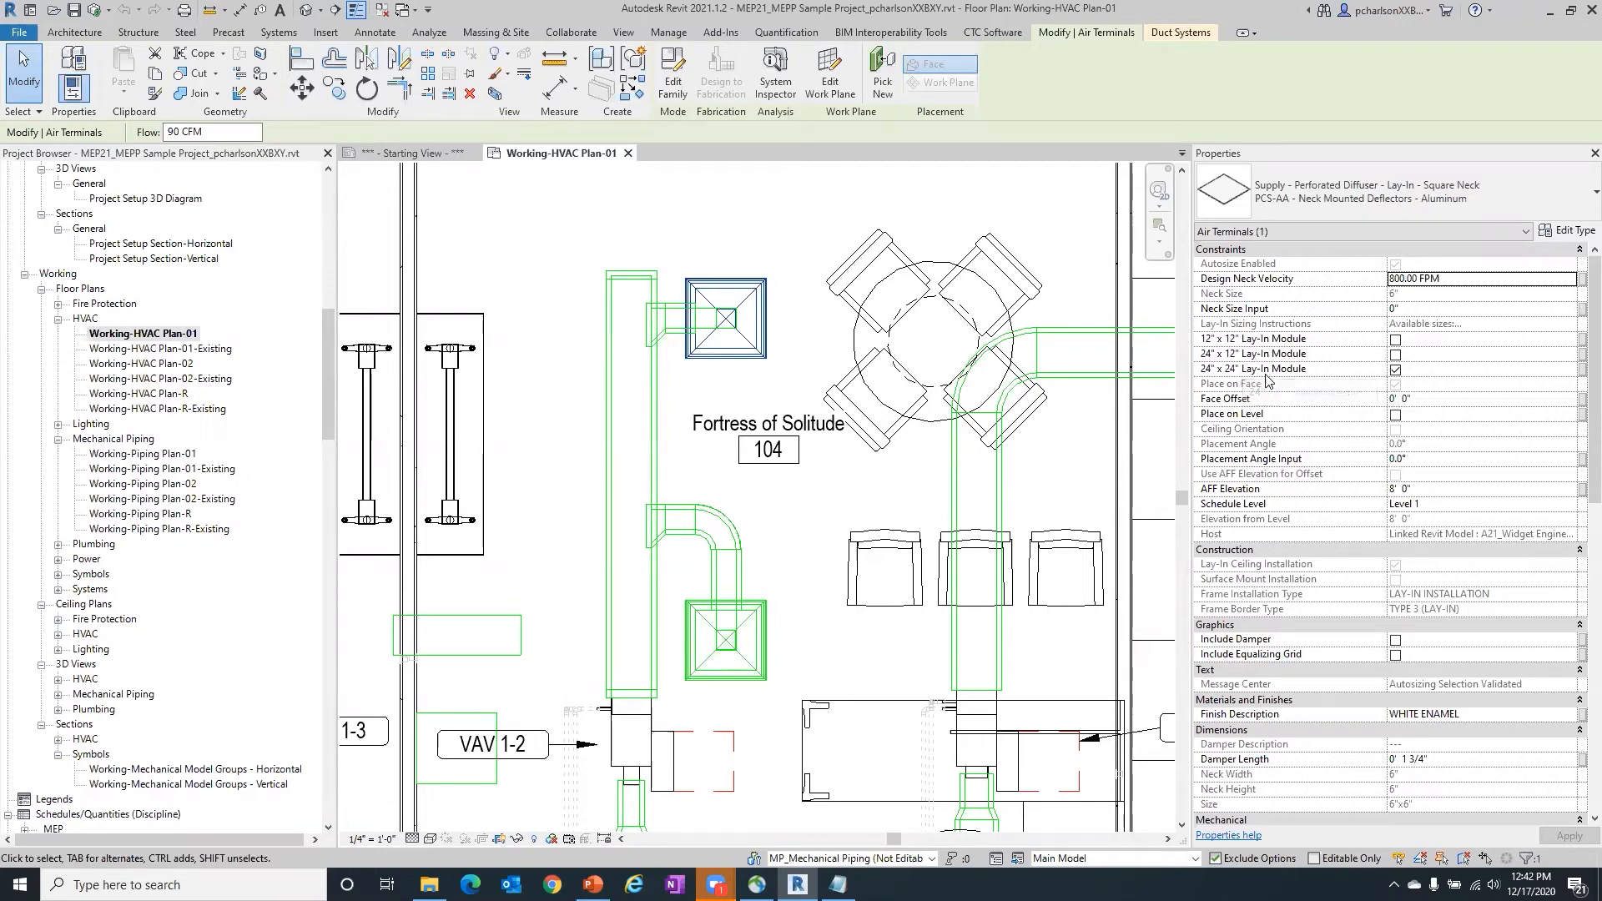
# - Toggle the 24" x 24" Lay-In Module option of the selected diffuser off and on
pyautogui.click(1395, 369)
pyautogui.click(1395, 370)
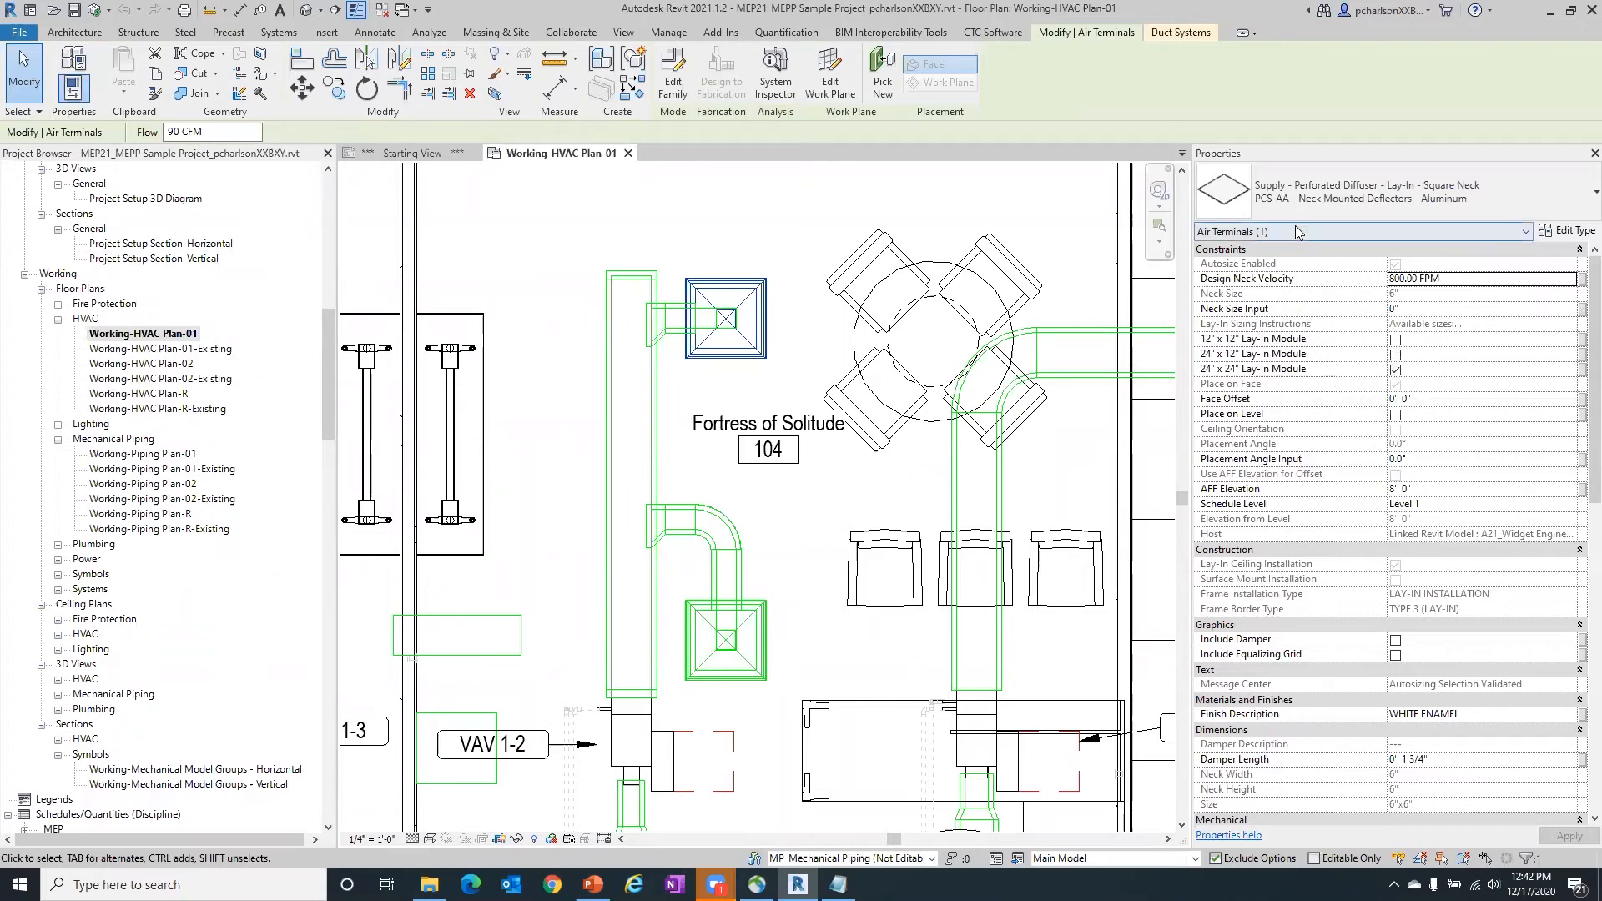
pyautogui.click(1393, 371)
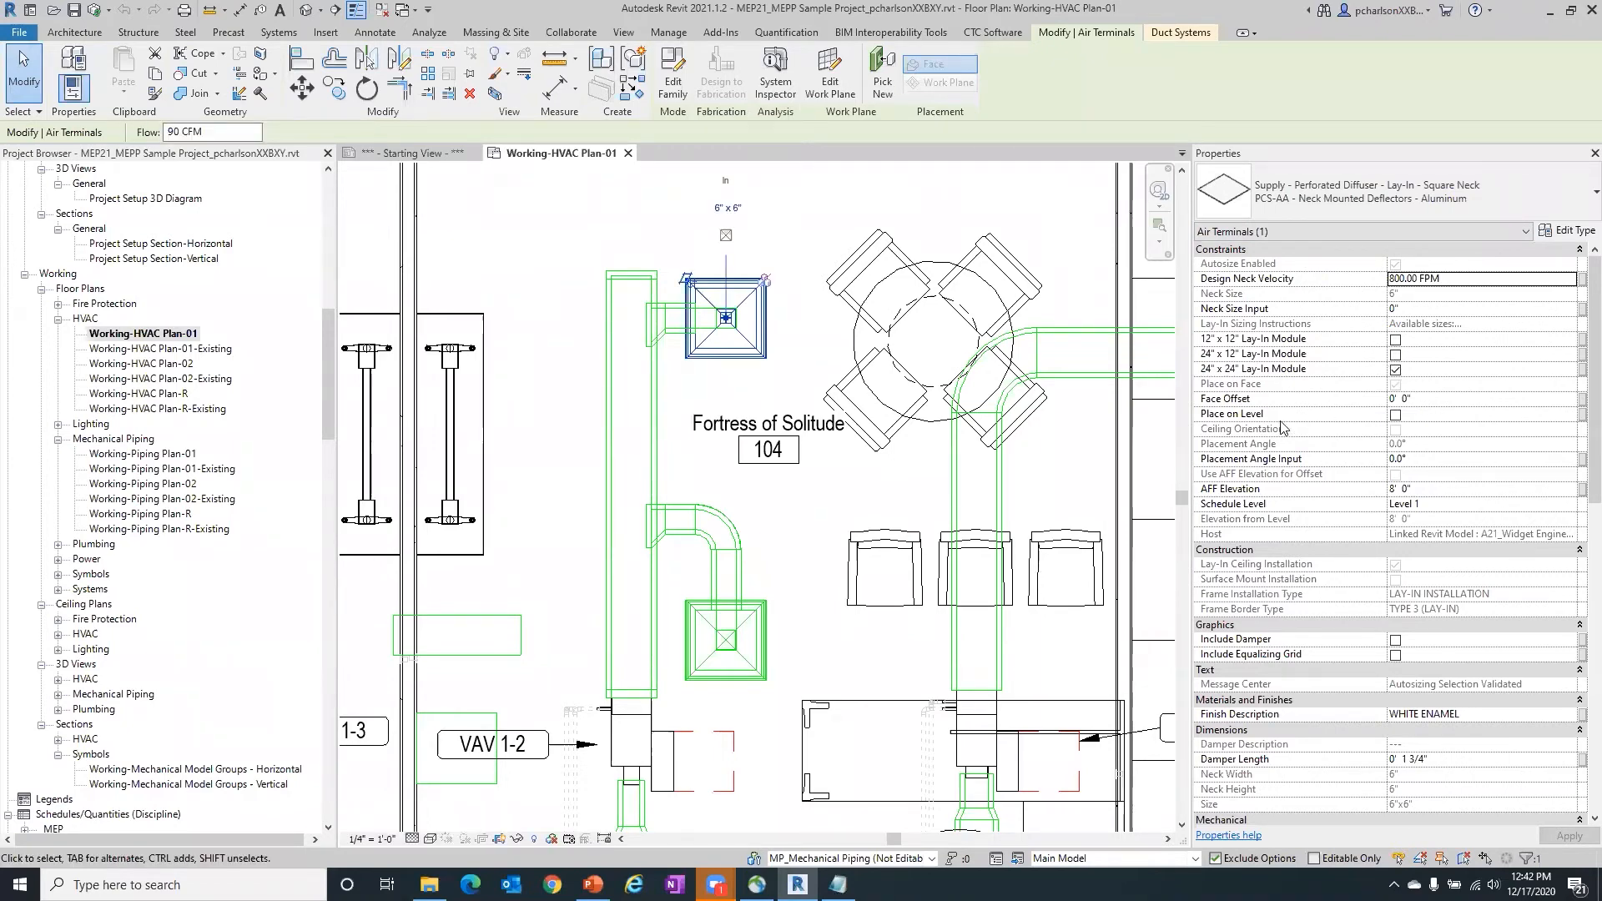
# - Examine the selected diffuser's type properties in an enlarged dialog, including its Identity Data, and dismiss them without changes
pyautogui.scroll(-2, 1283, 425)
pyautogui.click(1567, 230)
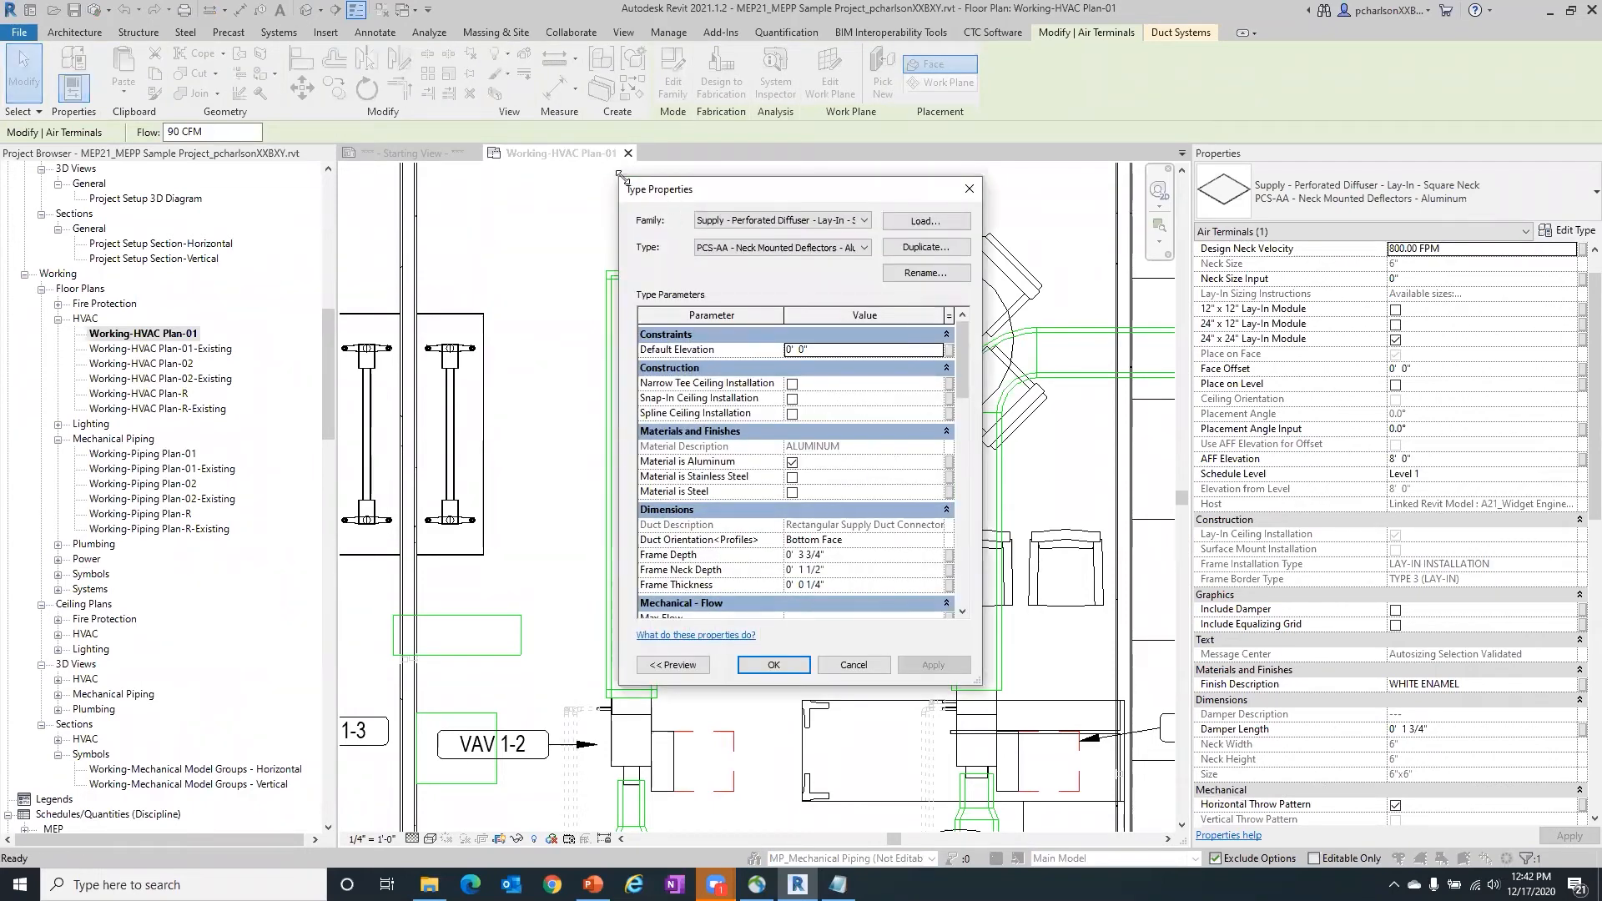
pyautogui.moveTo(618, 174); pyautogui.dragTo(338, 35)
pyautogui.moveTo(964, 251); pyautogui.dragTo(974, 382)
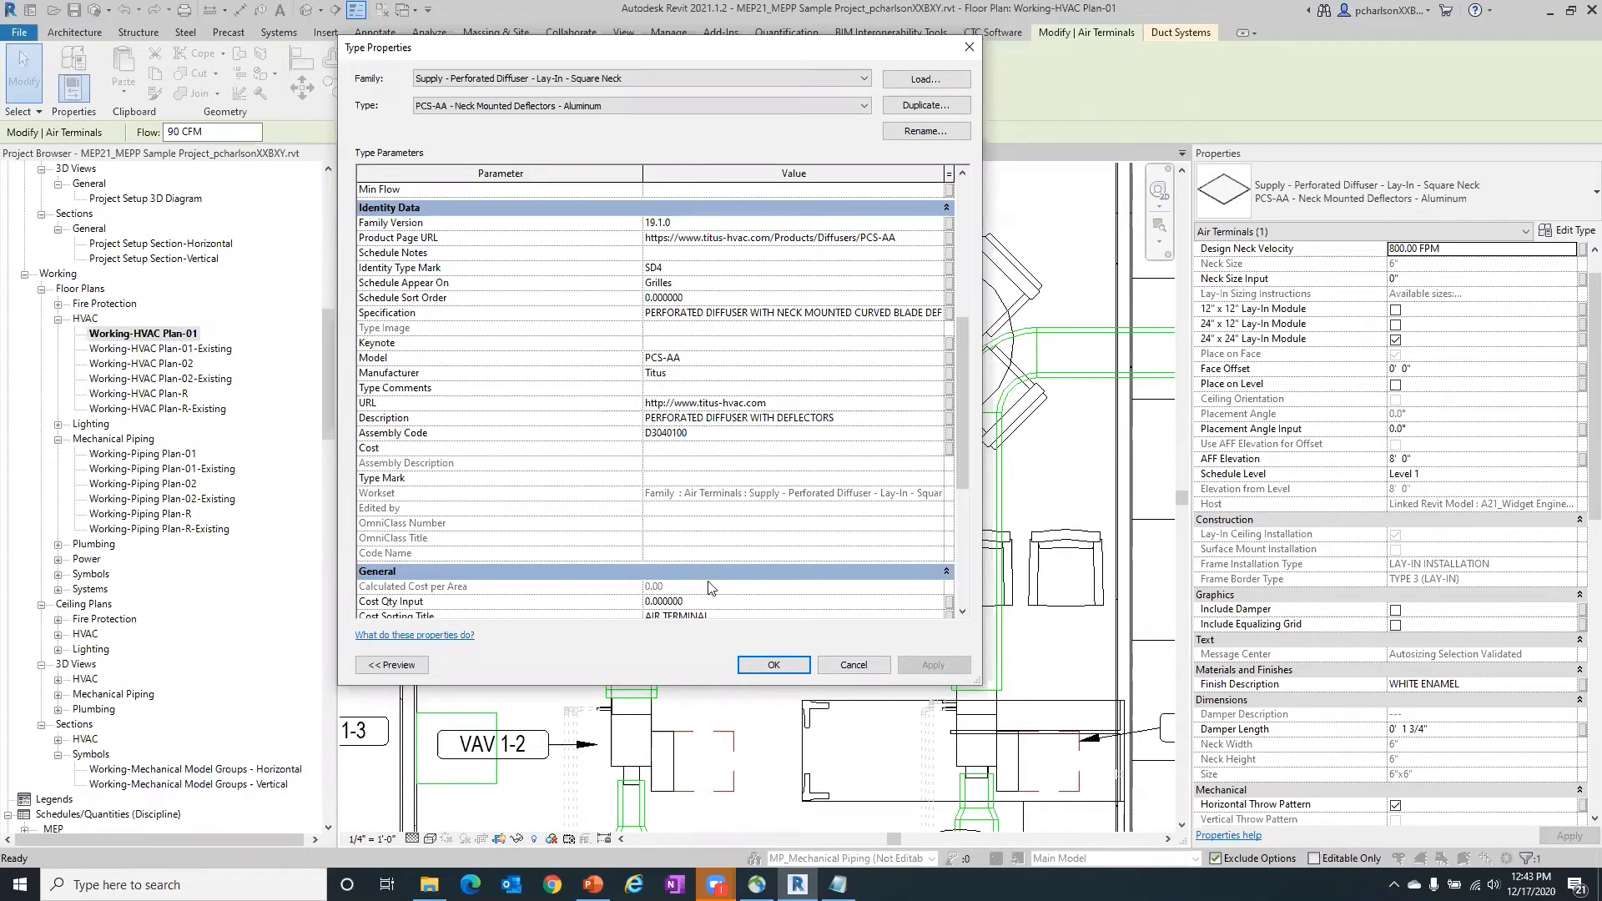
pyautogui.click(870, 667)
# - Open the M_Air Terminal Design_Diffuser Sizing schedule from the GRD group of the mechanical HVAC schedules
pyautogui.moveTo(328, 343); pyautogui.dragTo(311, 471)
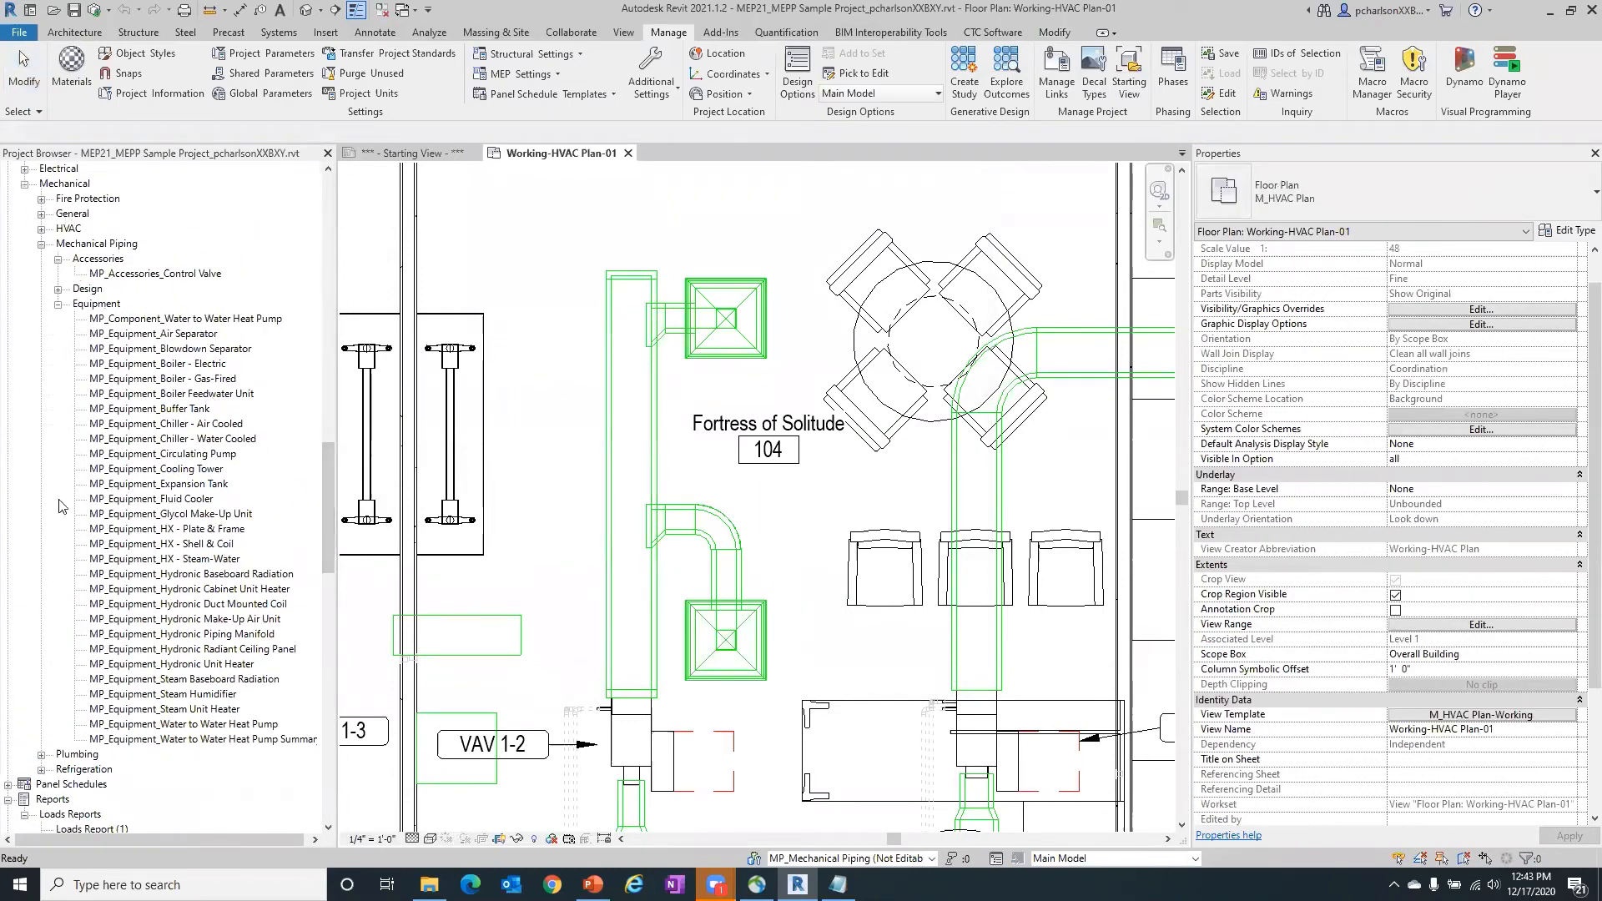
pyautogui.click(57, 303)
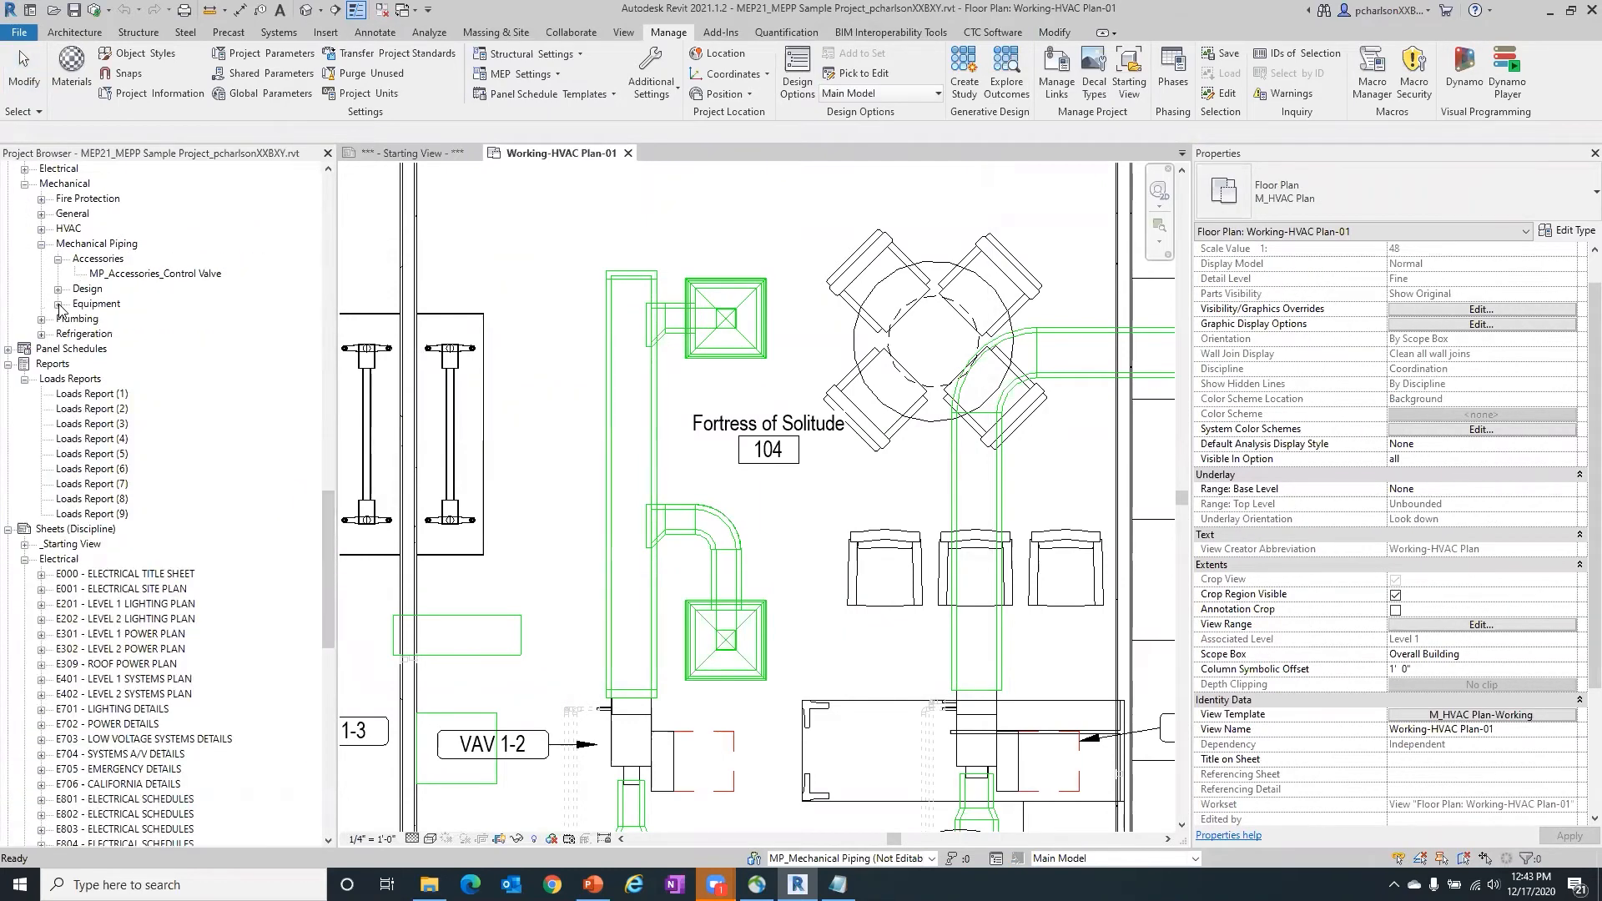
pyautogui.click(41, 228)
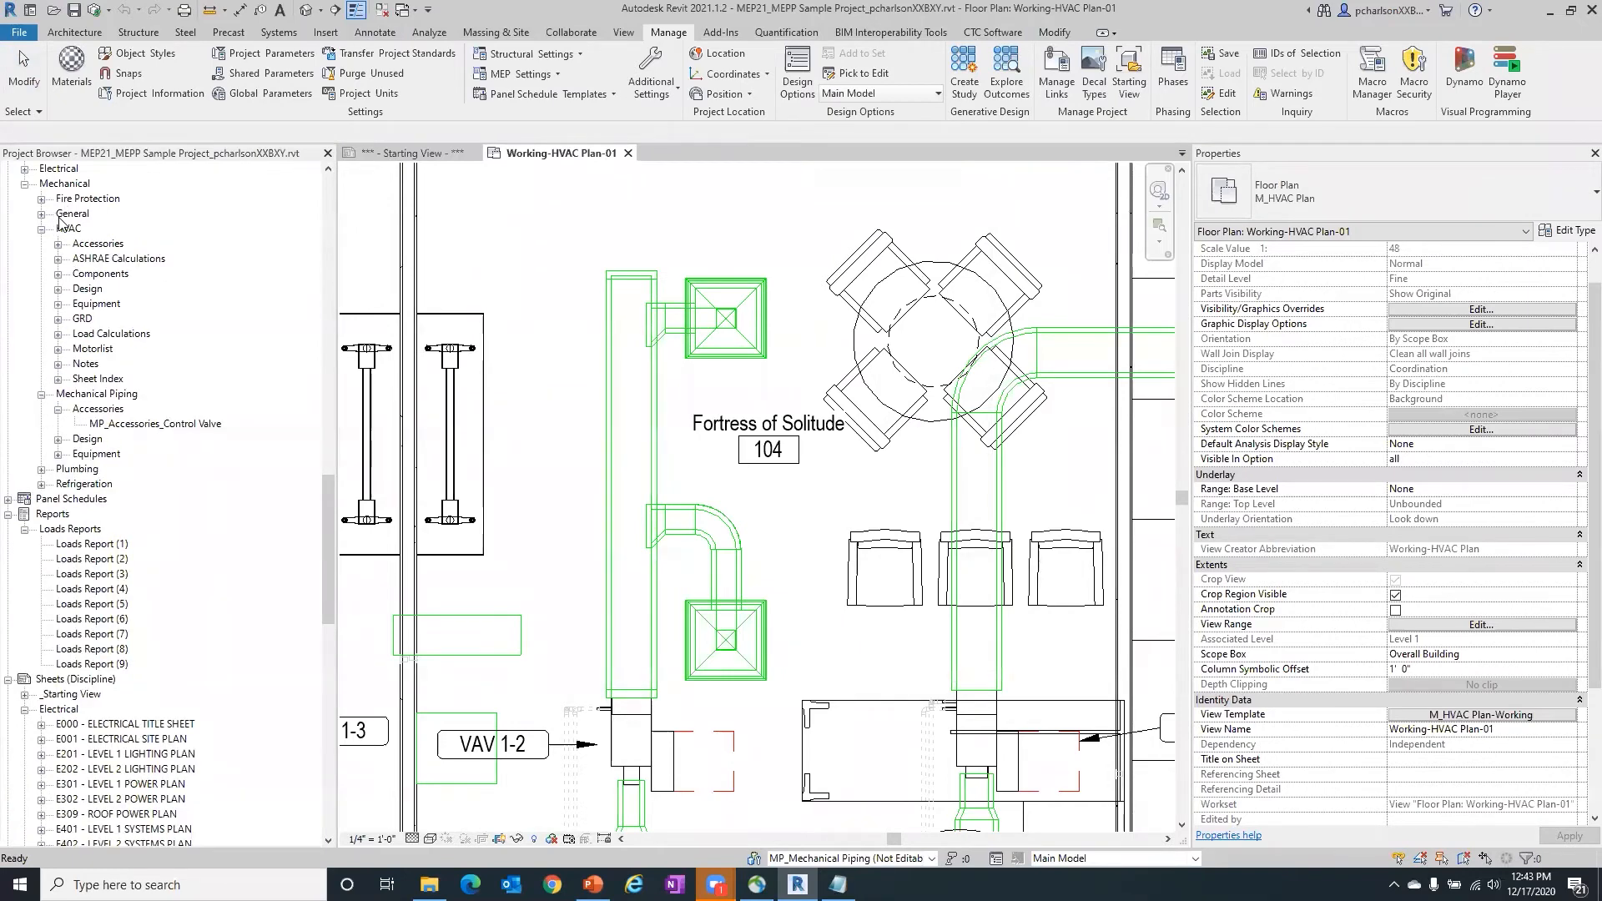
pyautogui.click(59, 320)
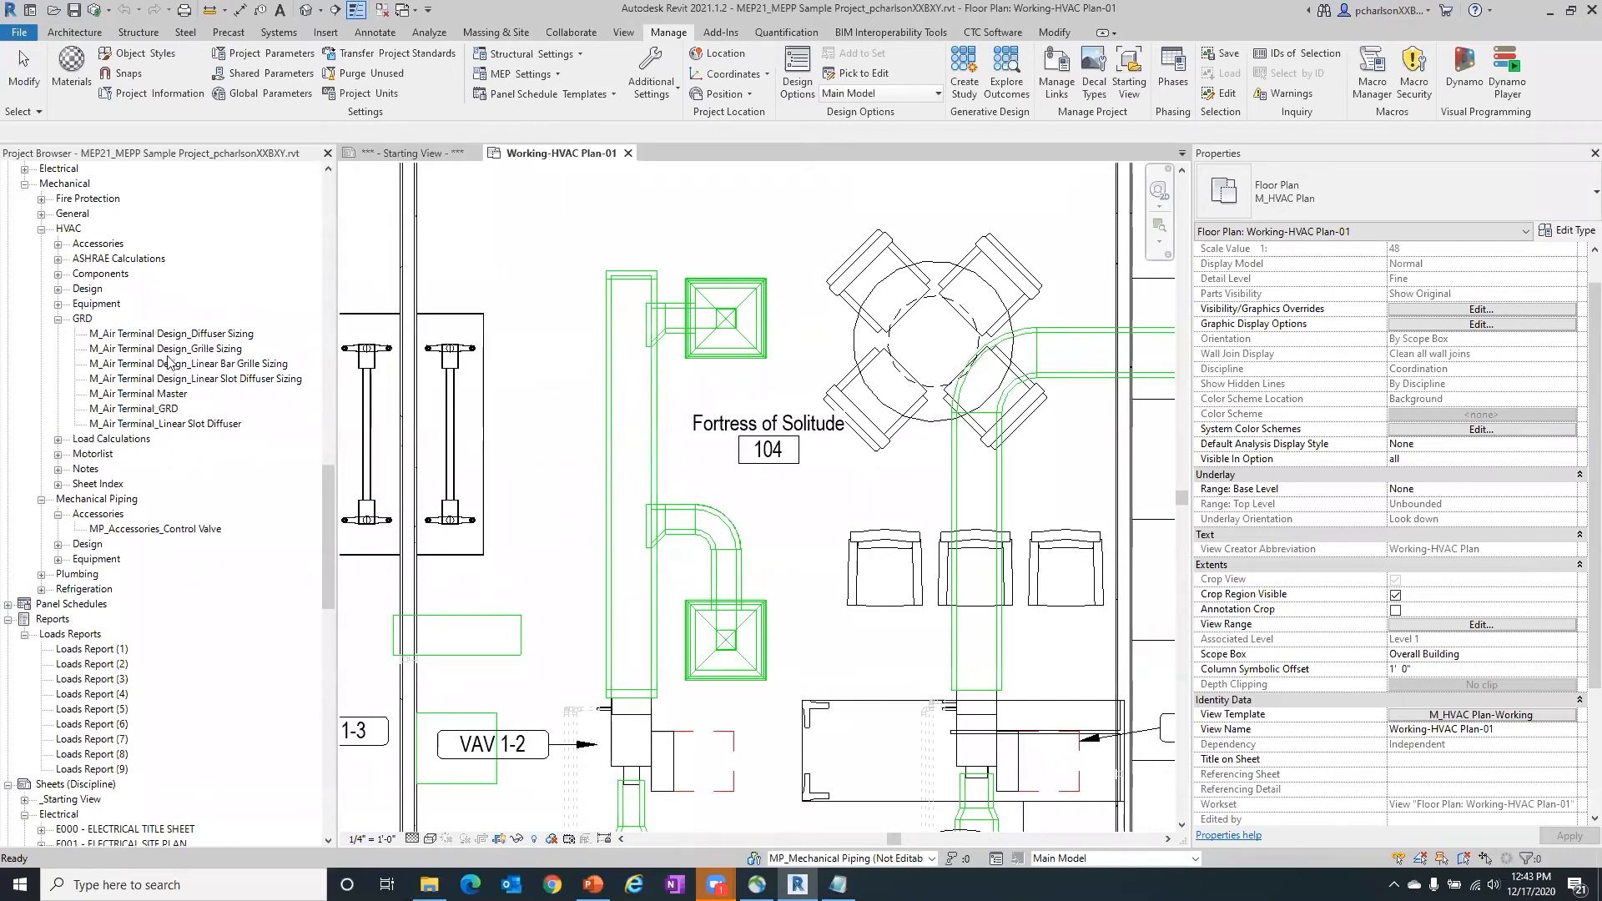
pyautogui.click(181, 335)
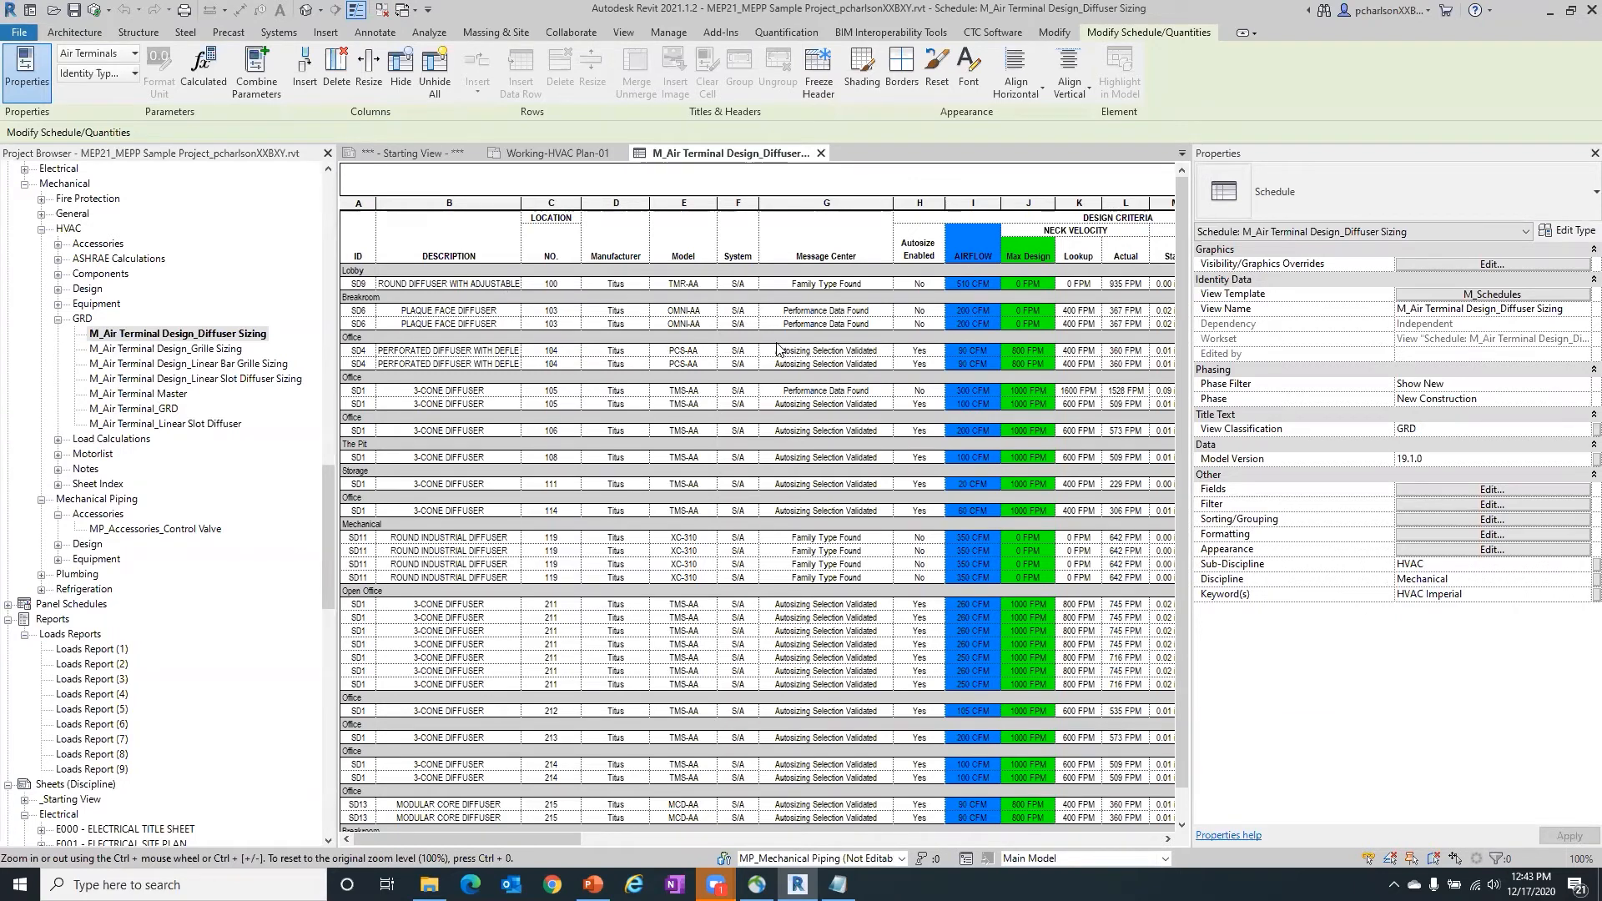
# - Open the schedule's field settings, enlarge the dialog and review the list of scheduled fields
pyautogui.click(1469, 489)
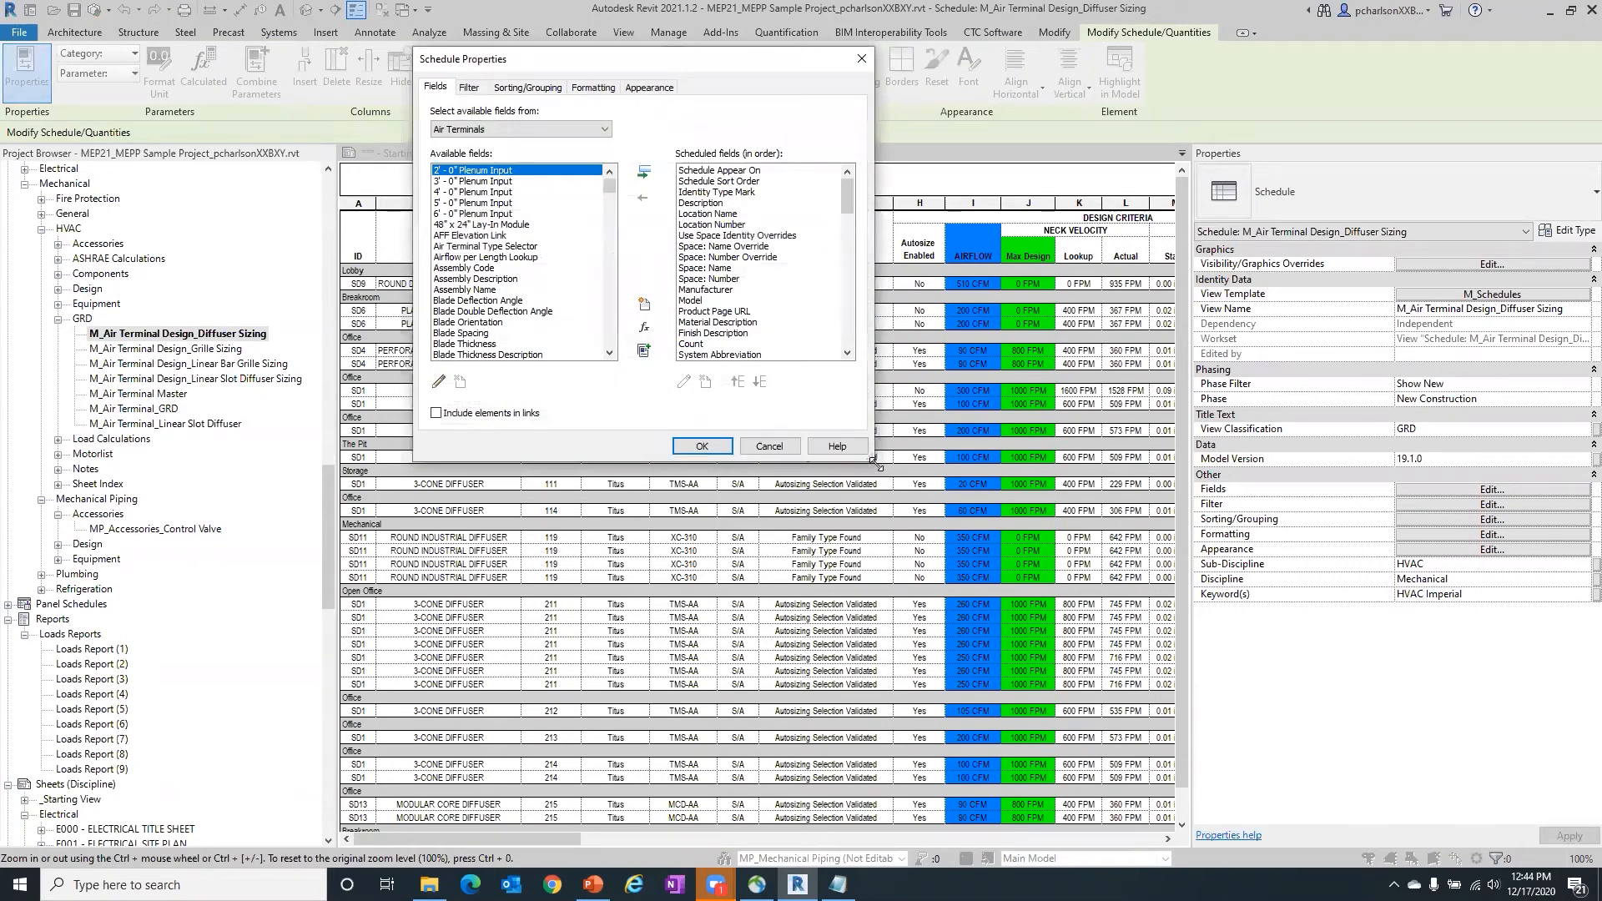
pyautogui.moveTo(876, 463); pyautogui.dragTo(1135, 756)
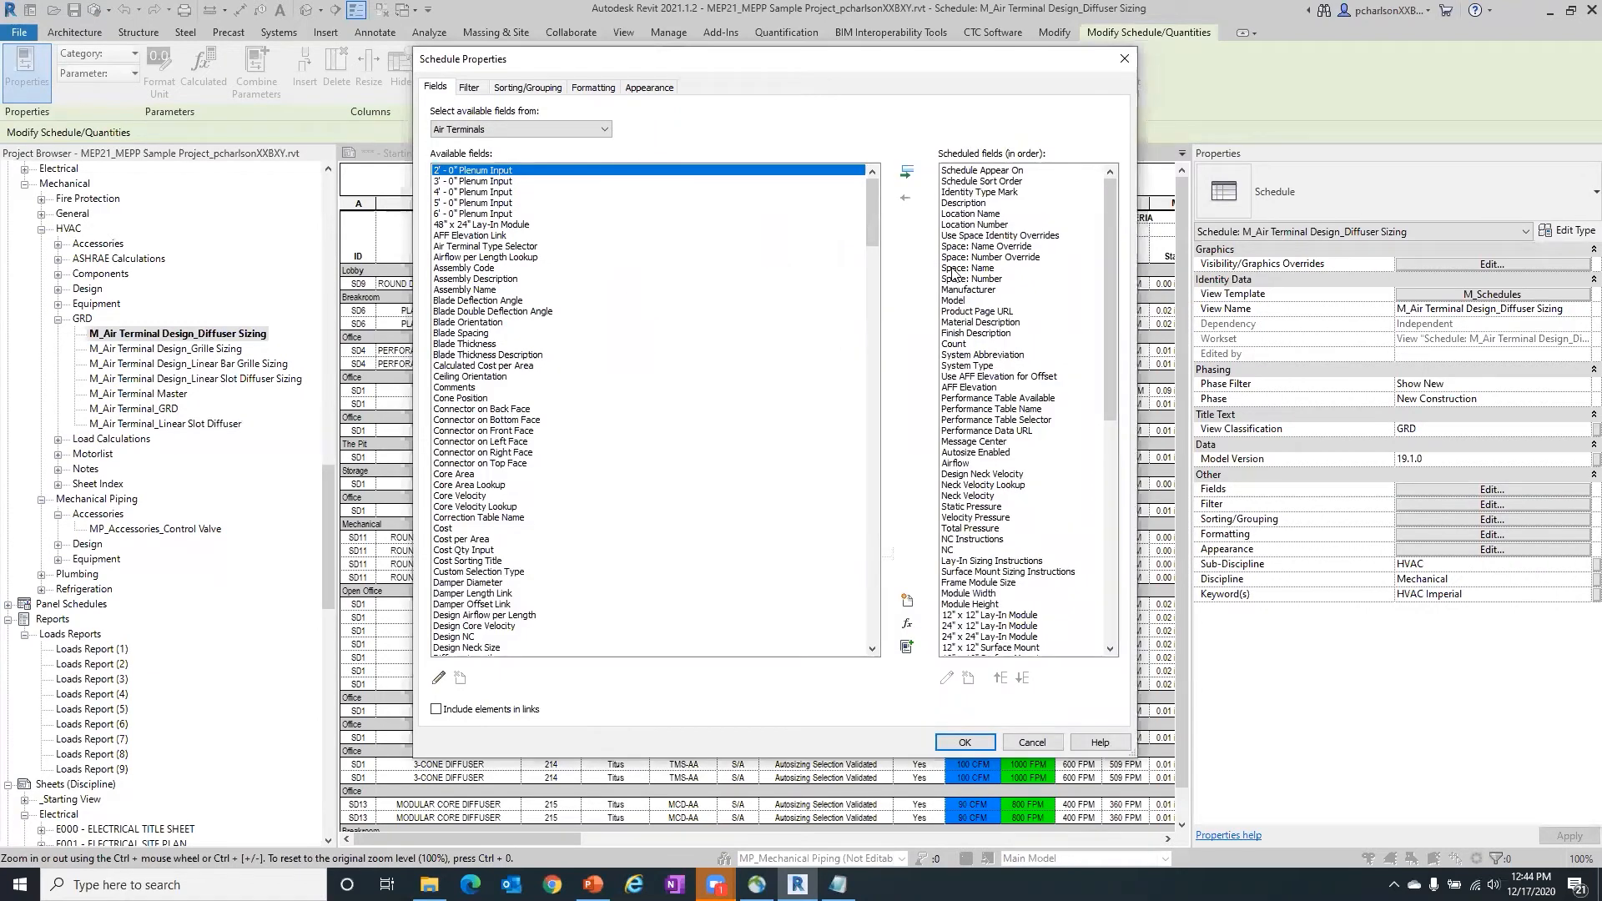
pyautogui.moveTo(1109, 191); pyautogui.dragTo(826, 230)
pyautogui.moveTo(1102, 201)
pyautogui.mouseDown()
pyautogui.moveTo(1107, 453)
pyautogui.moveTo(1088, 187)
pyautogui.mouseUp()
pyautogui.moveTo(1113, 202); pyautogui.dragTo(1137, 365)
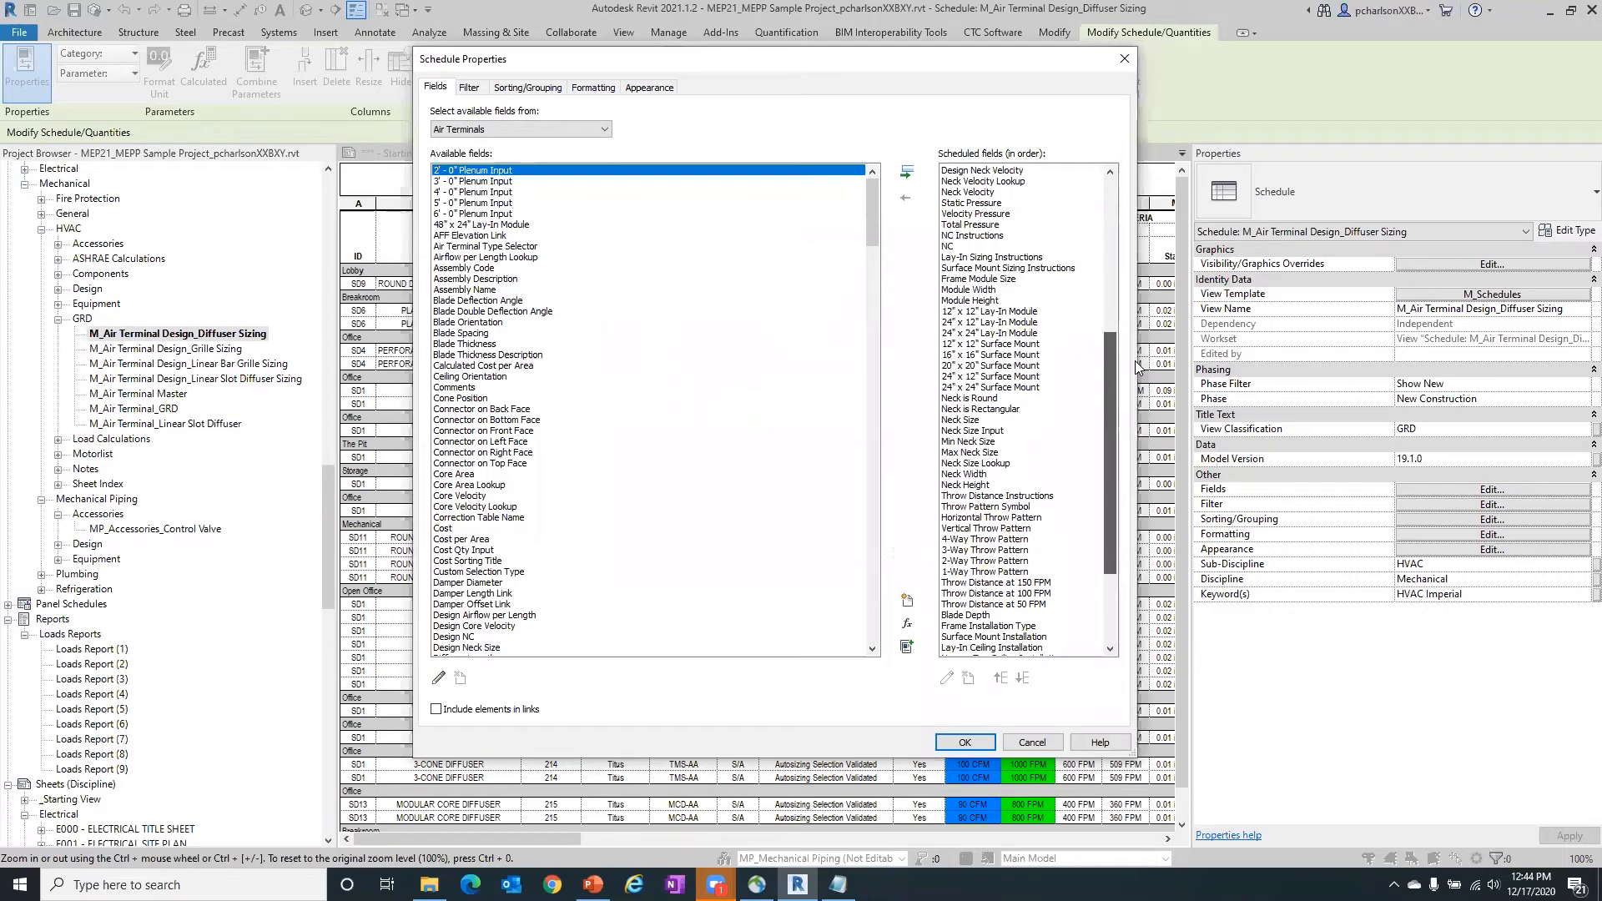
pyautogui.moveTo(1135, 361); pyautogui.dragTo(1020, 142)
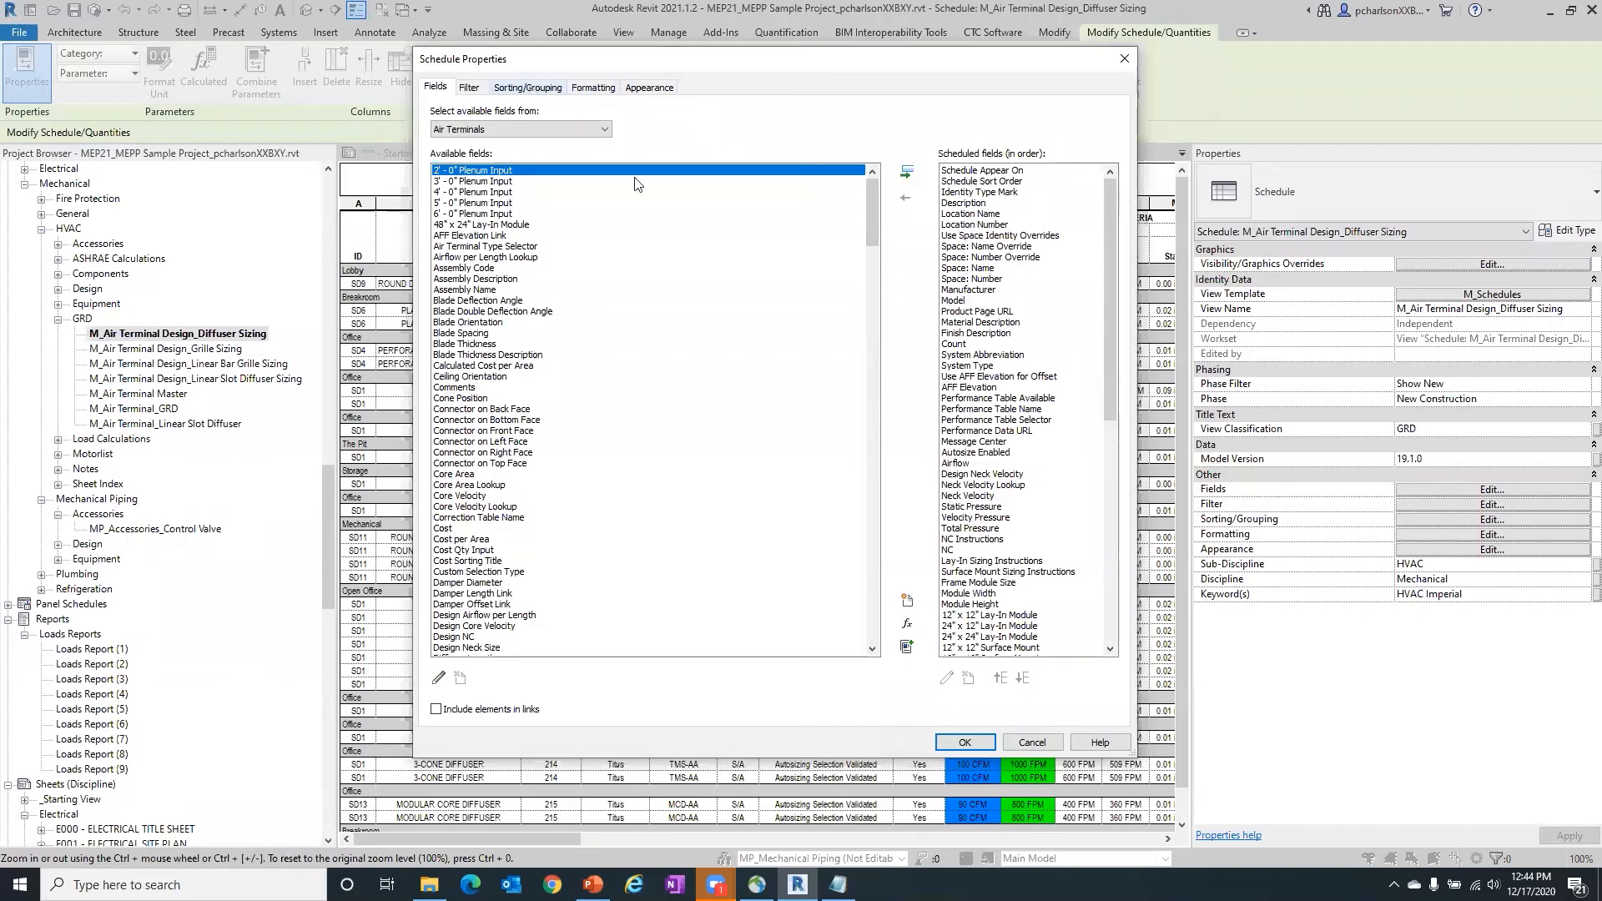
# - Open the parameter properties of the scheduled field Space: Name Override
pyautogui.click(1005, 248)
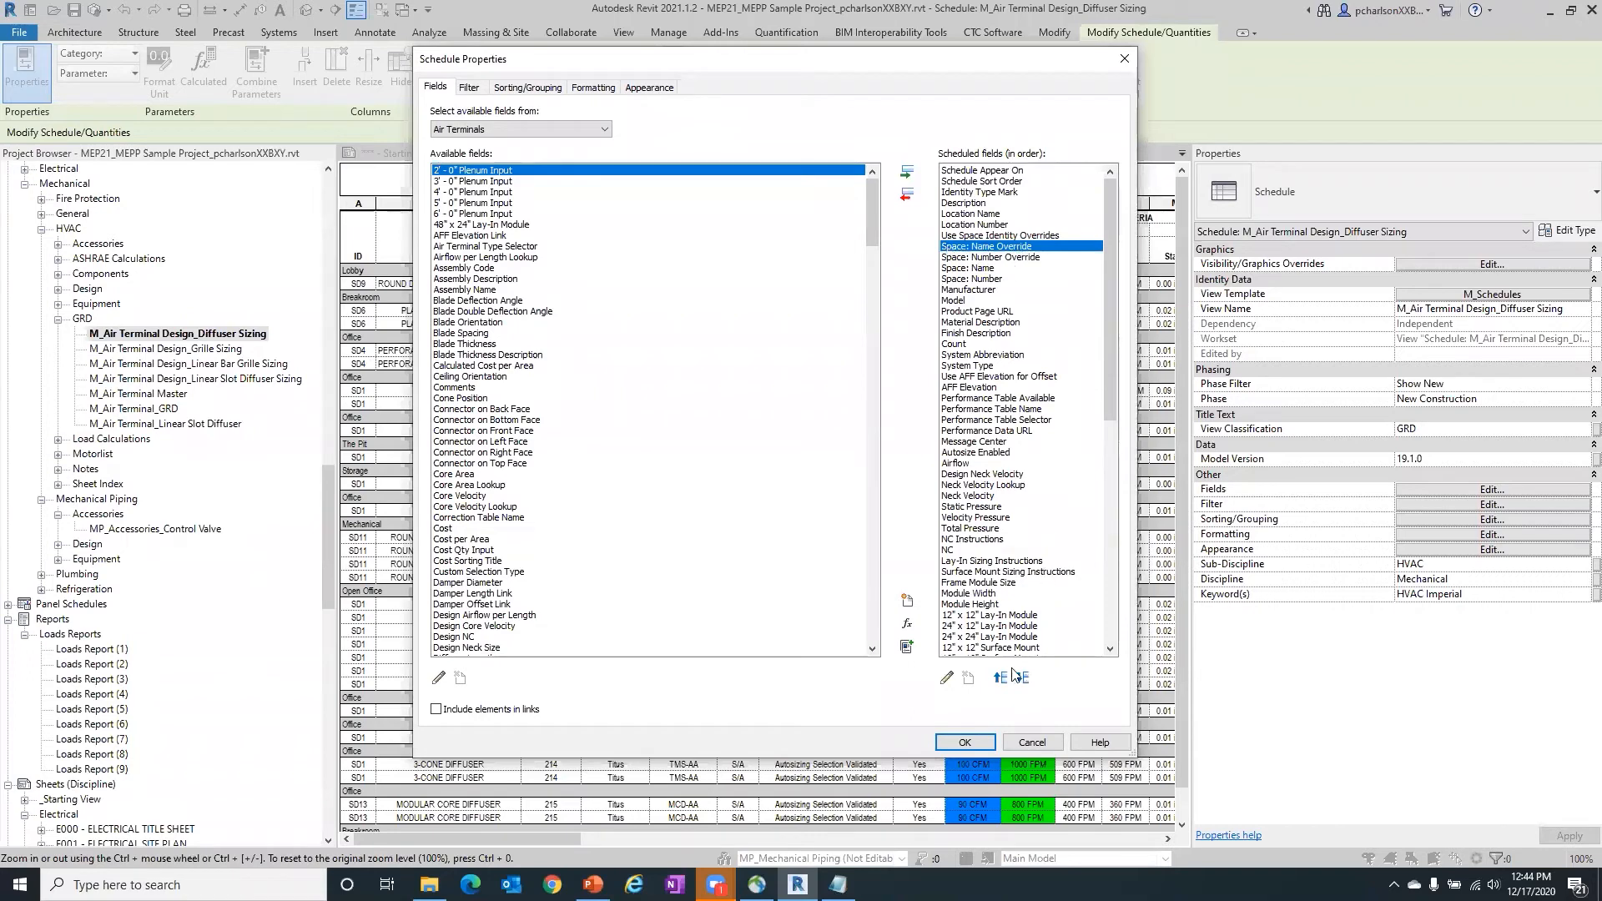
pyautogui.click(947, 678)
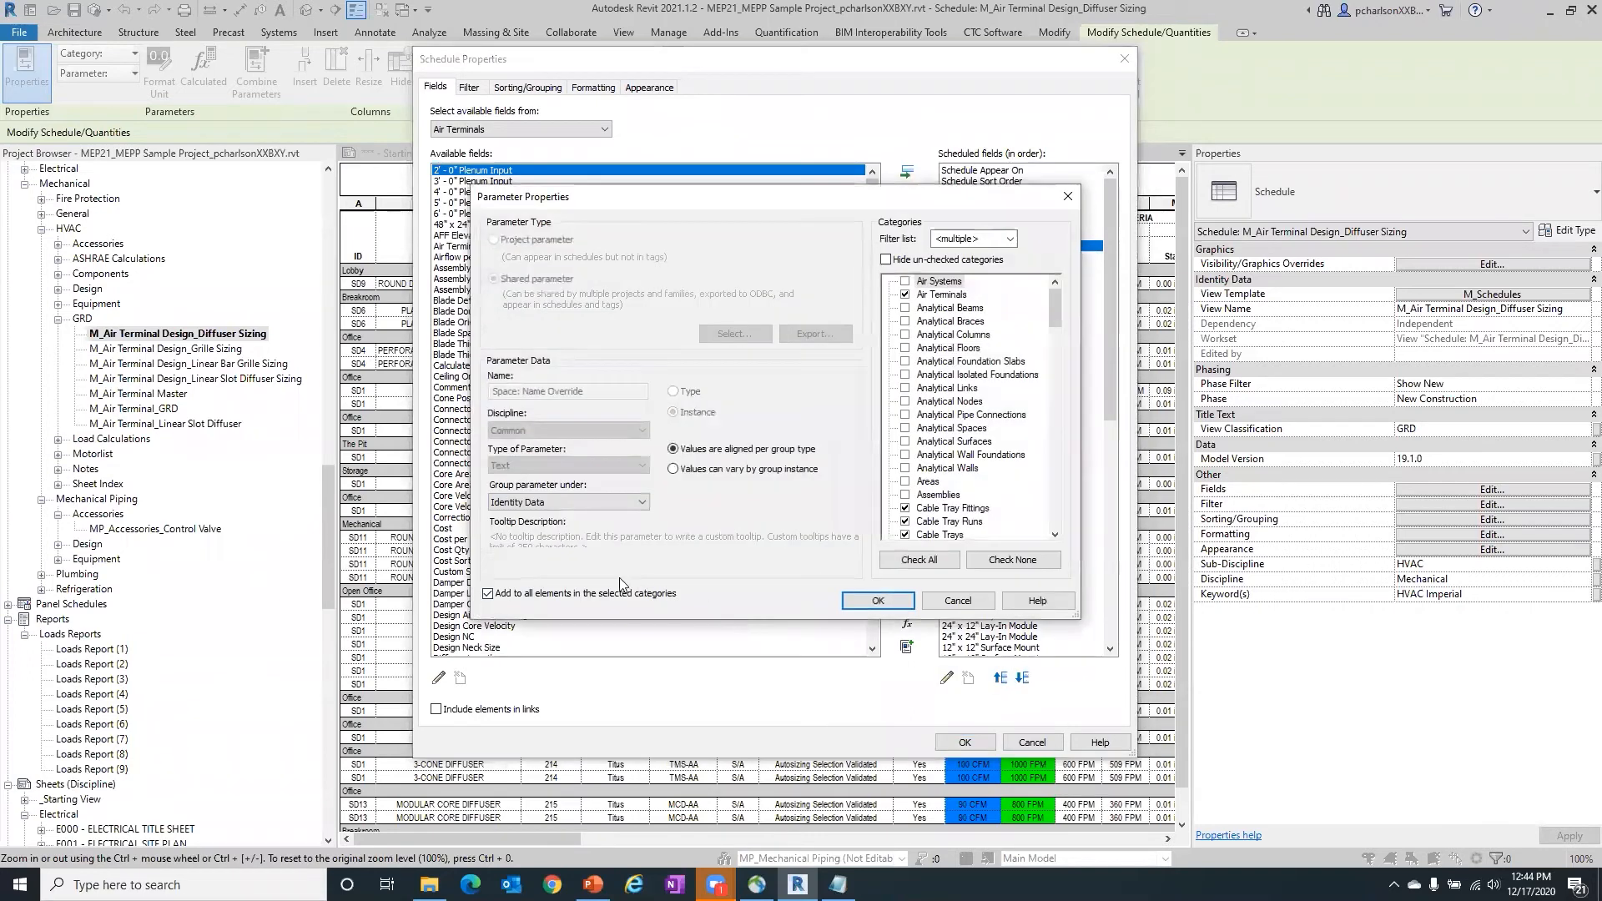
# - Review the categories assigned to the Space: Name Override shared parameter, then close its properties
pyautogui.moveTo(605, 197); pyautogui.dragTo(216, 80)
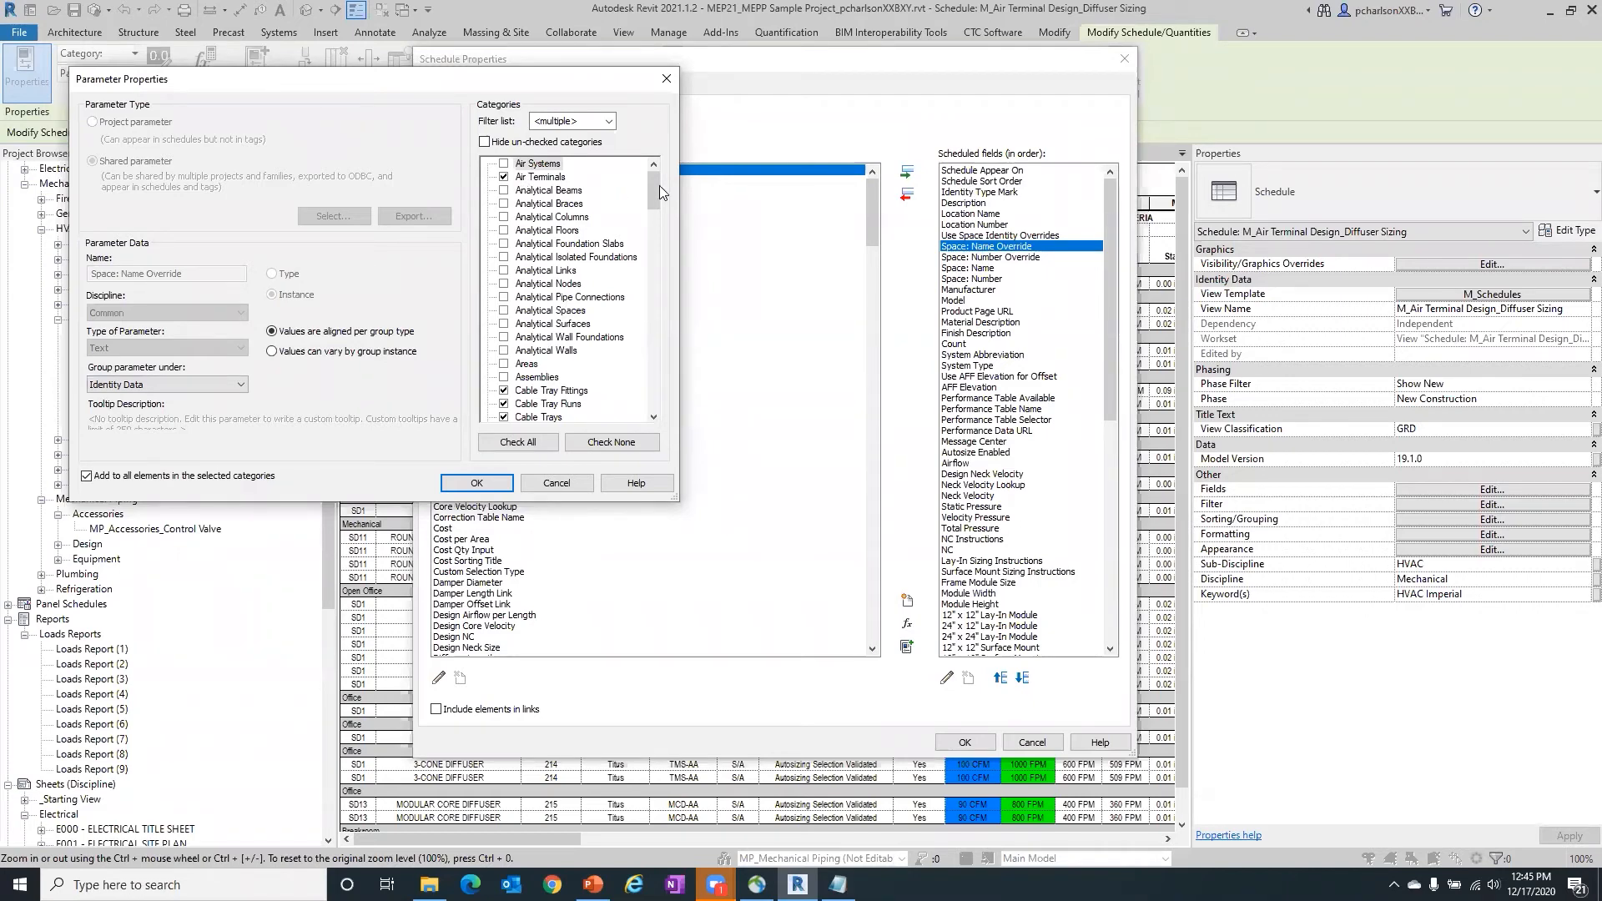
pyautogui.scroll(-3, 653, 182)
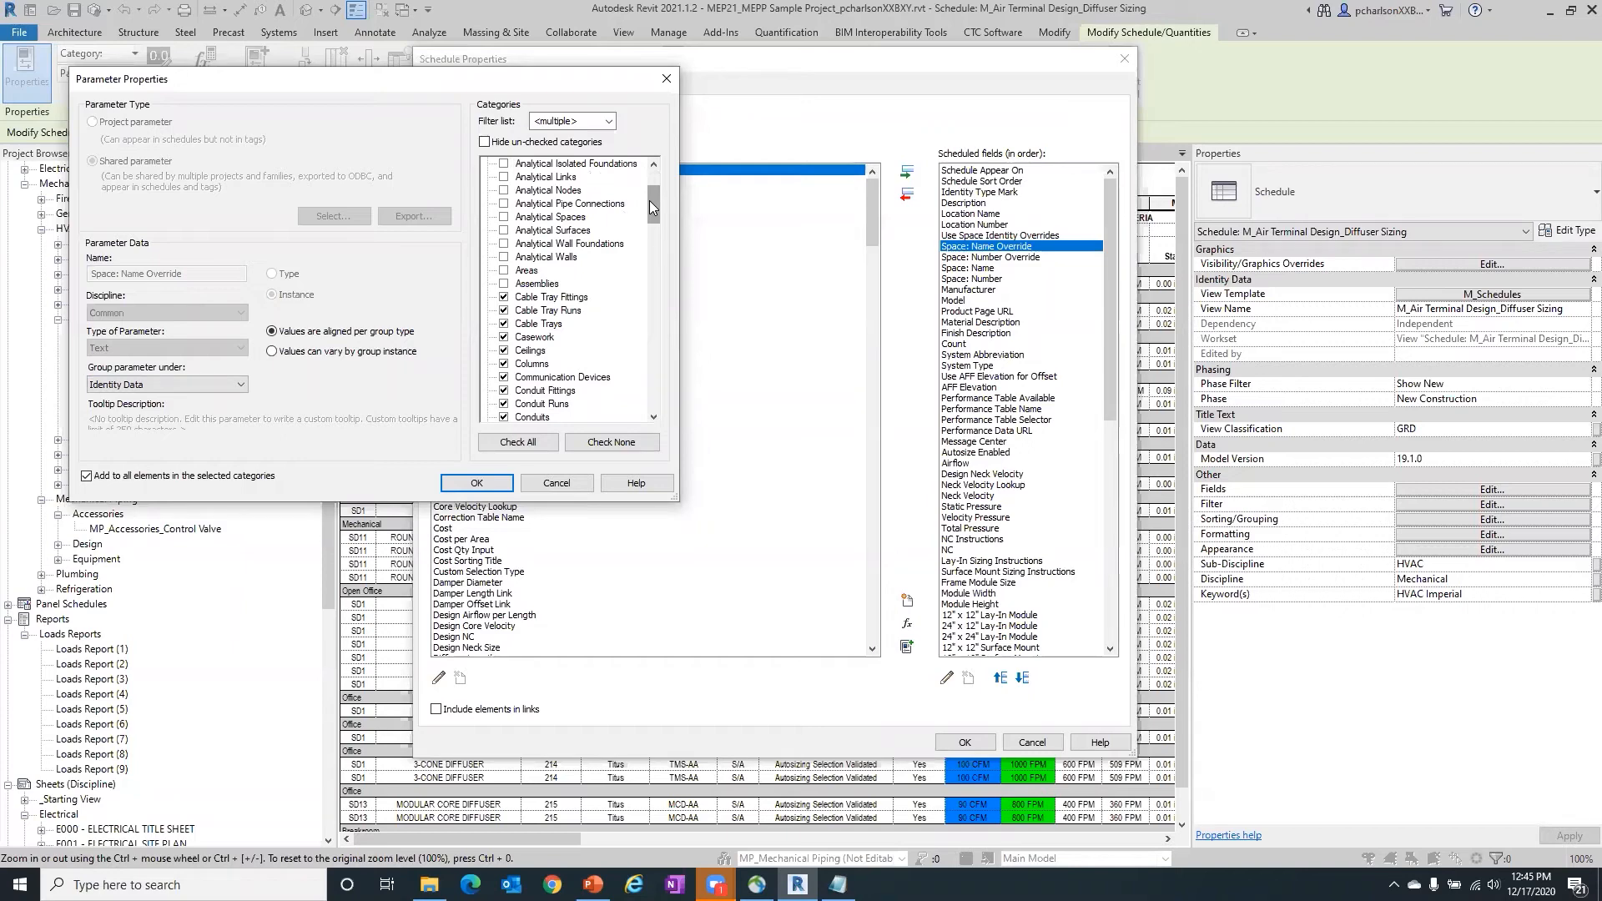
pyautogui.scroll(3, 656, 184)
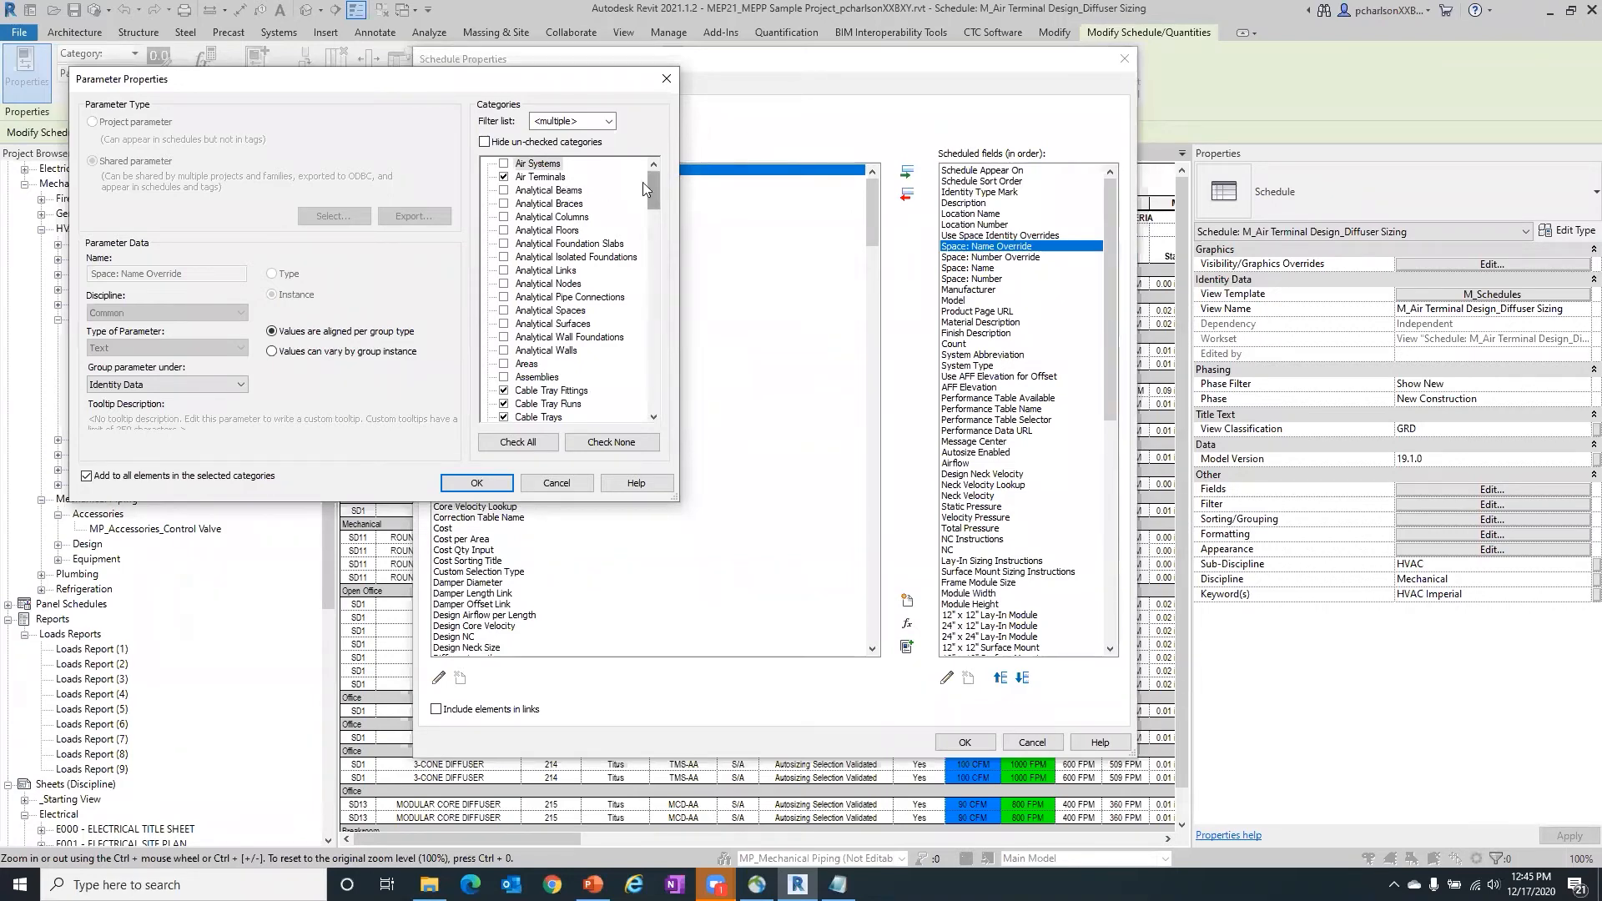
pyautogui.moveTo(648, 184); pyautogui.dragTo(645, 217)
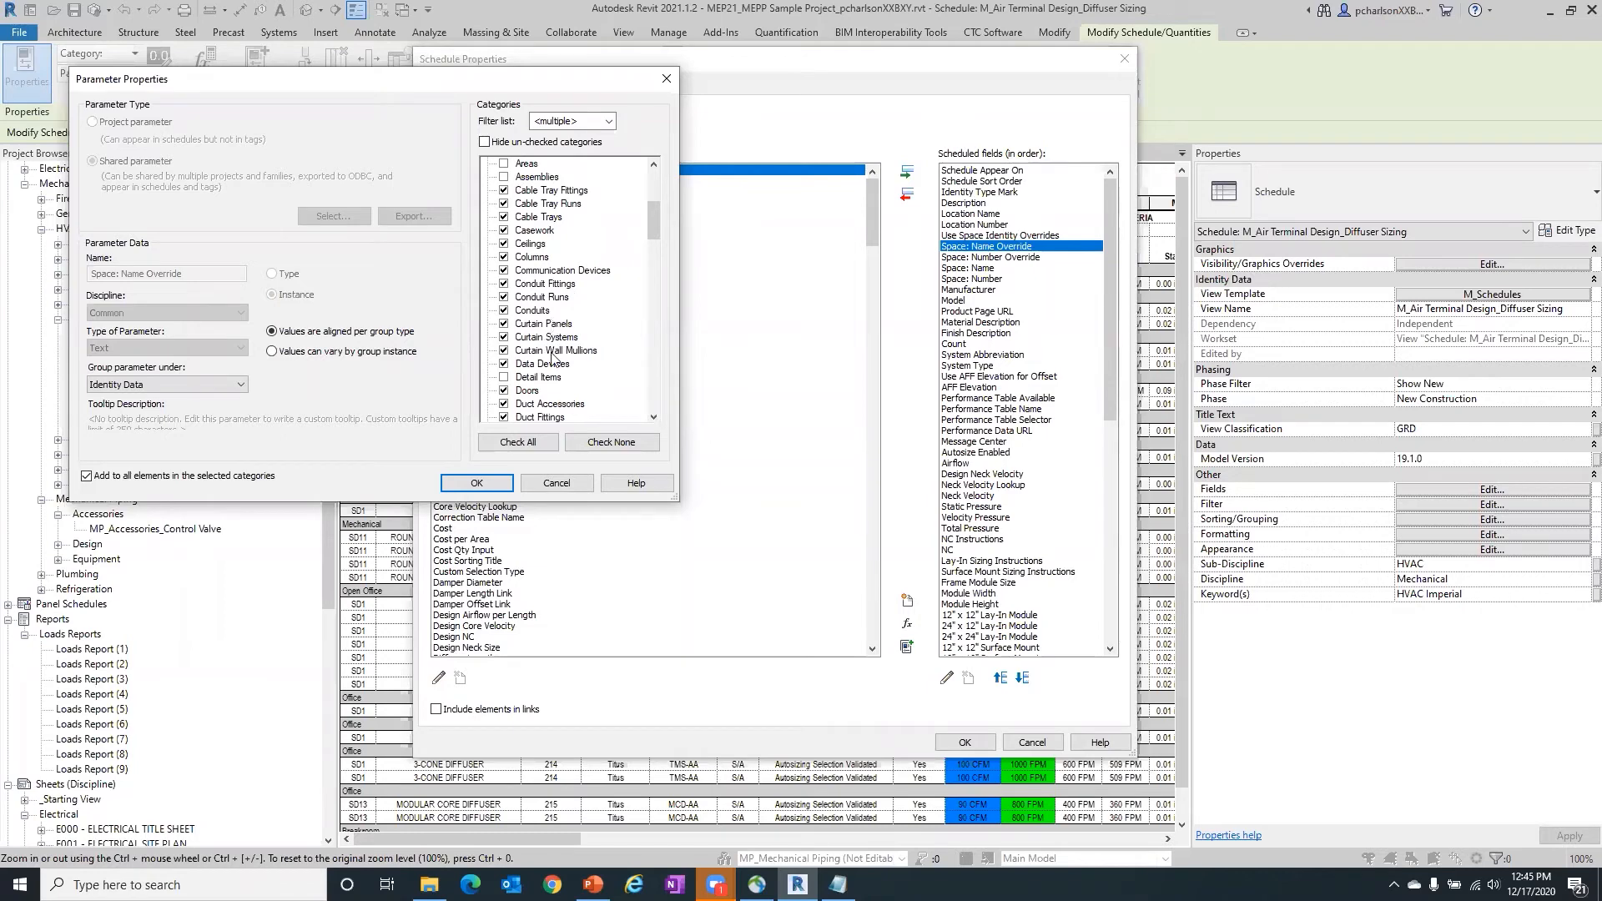
pyautogui.moveTo(653, 211); pyautogui.dragTo(616, 258)
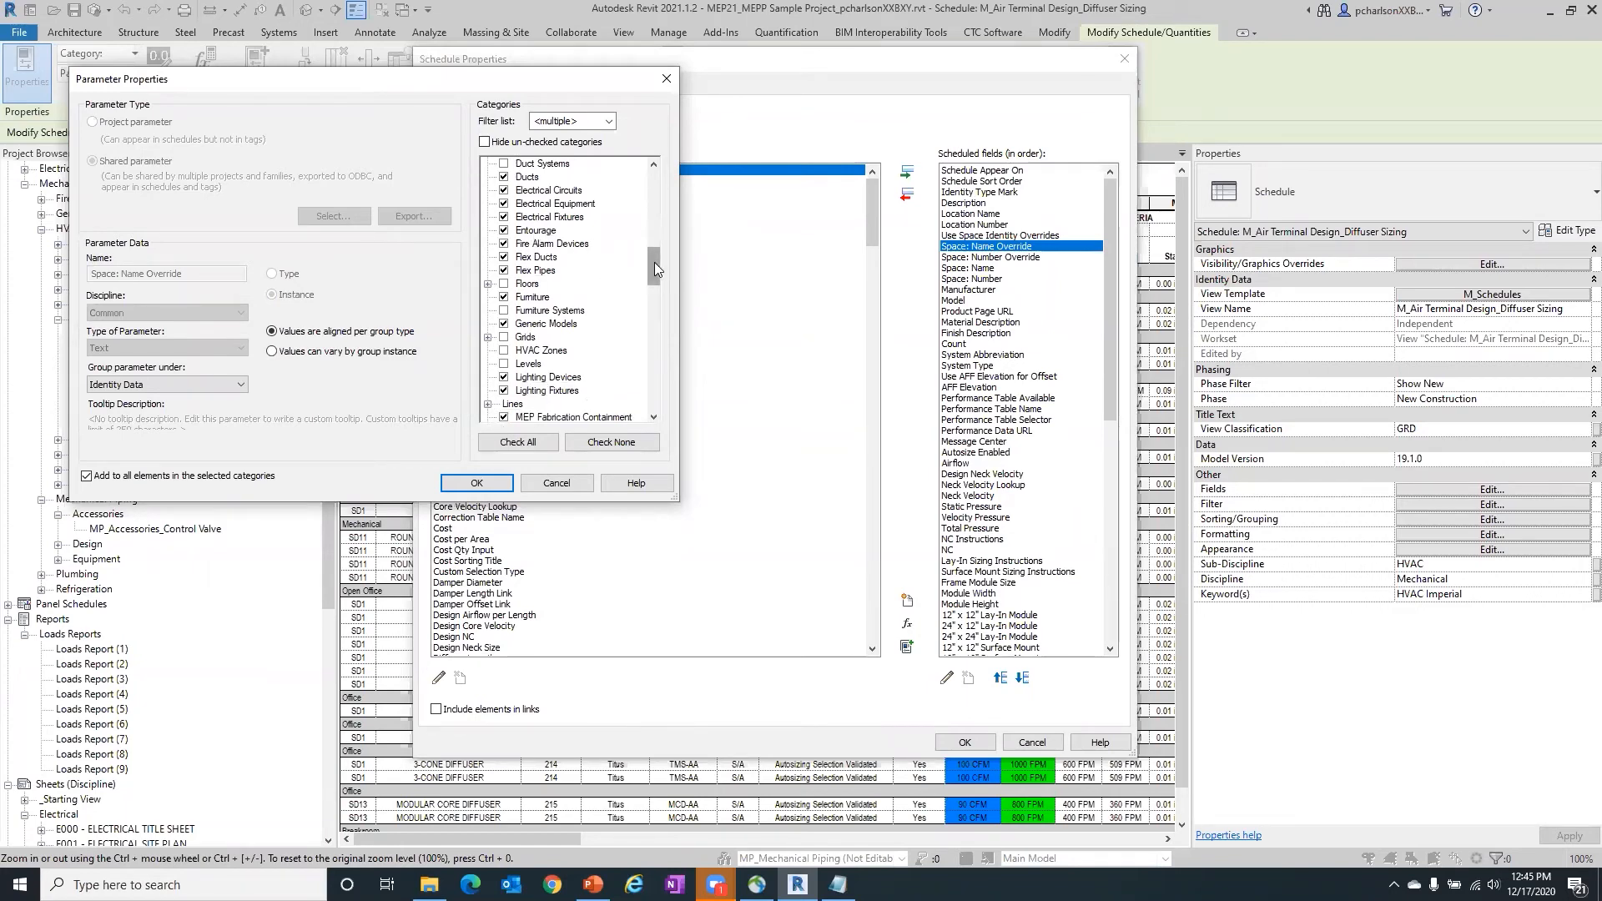
pyautogui.moveTo(654, 254); pyautogui.dragTo(707, 79)
pyautogui.click(477, 483)
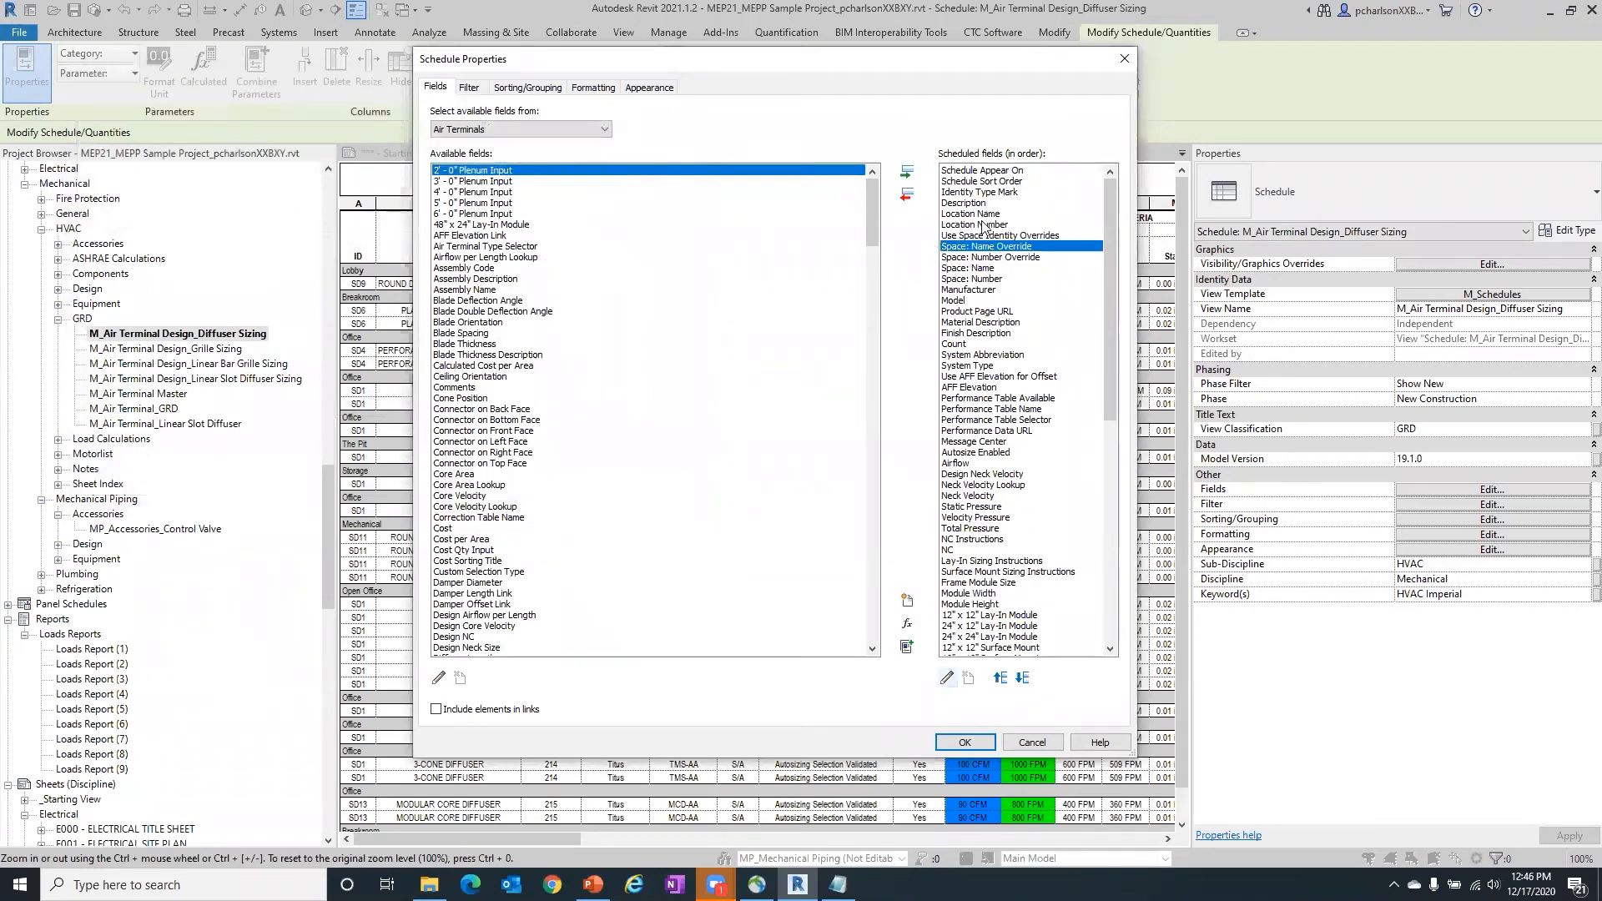
# - Review the scheduled fields and the formatting of Schedule Sort Order, then return to the schedule
pyautogui.scroll(-1, 1005, 543)
pyautogui.scroll(-6, 1005, 541)
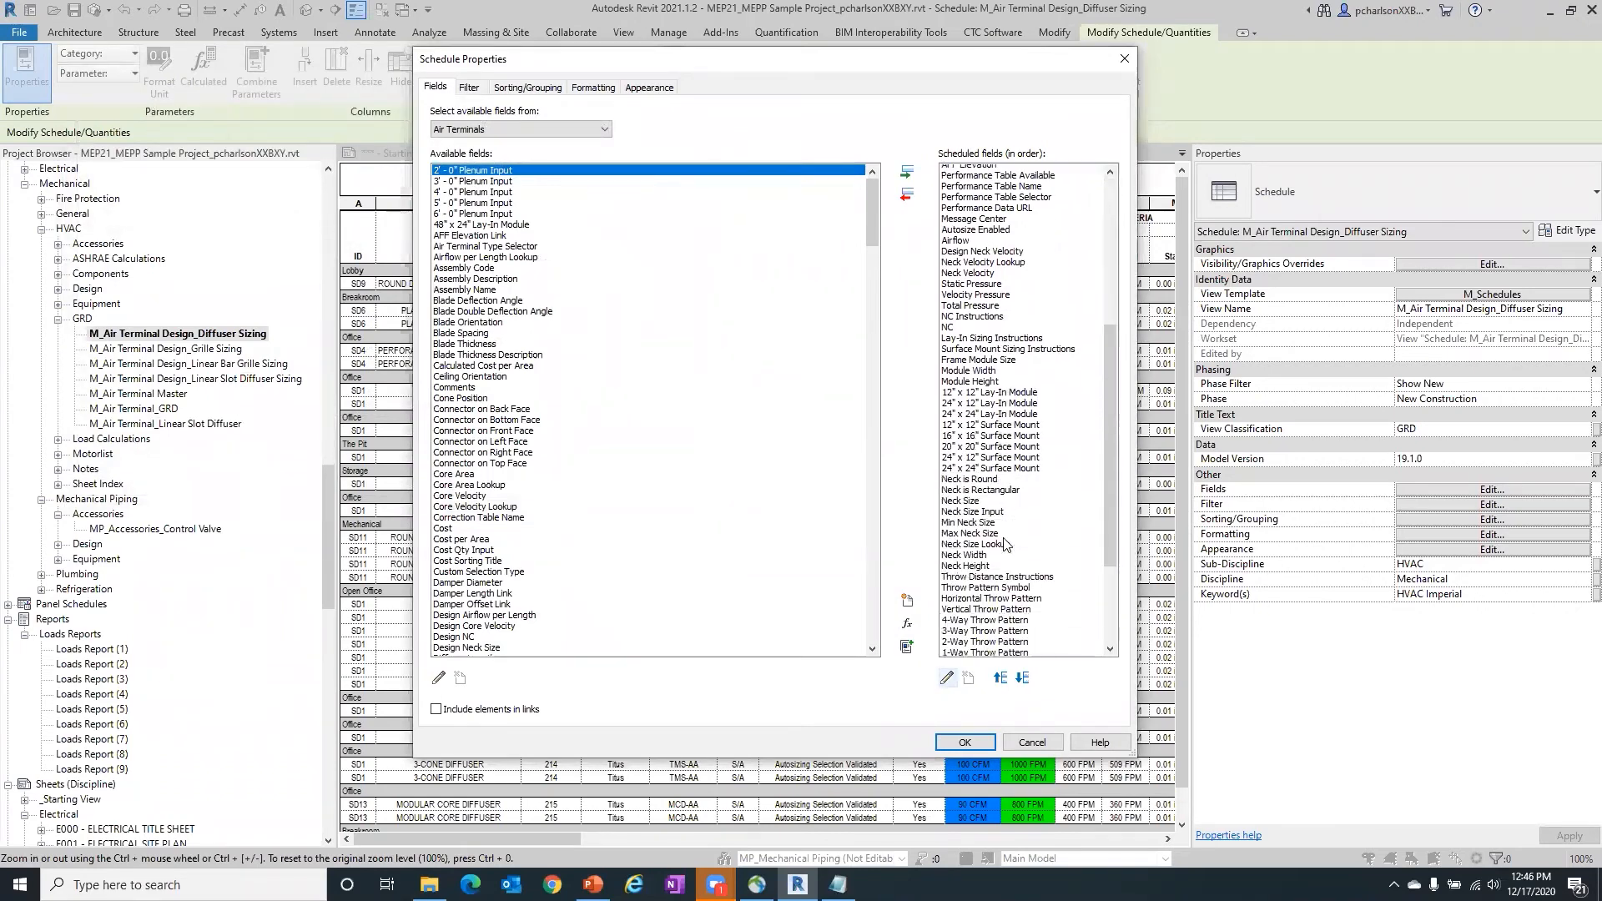
pyautogui.scroll(6, 1006, 544)
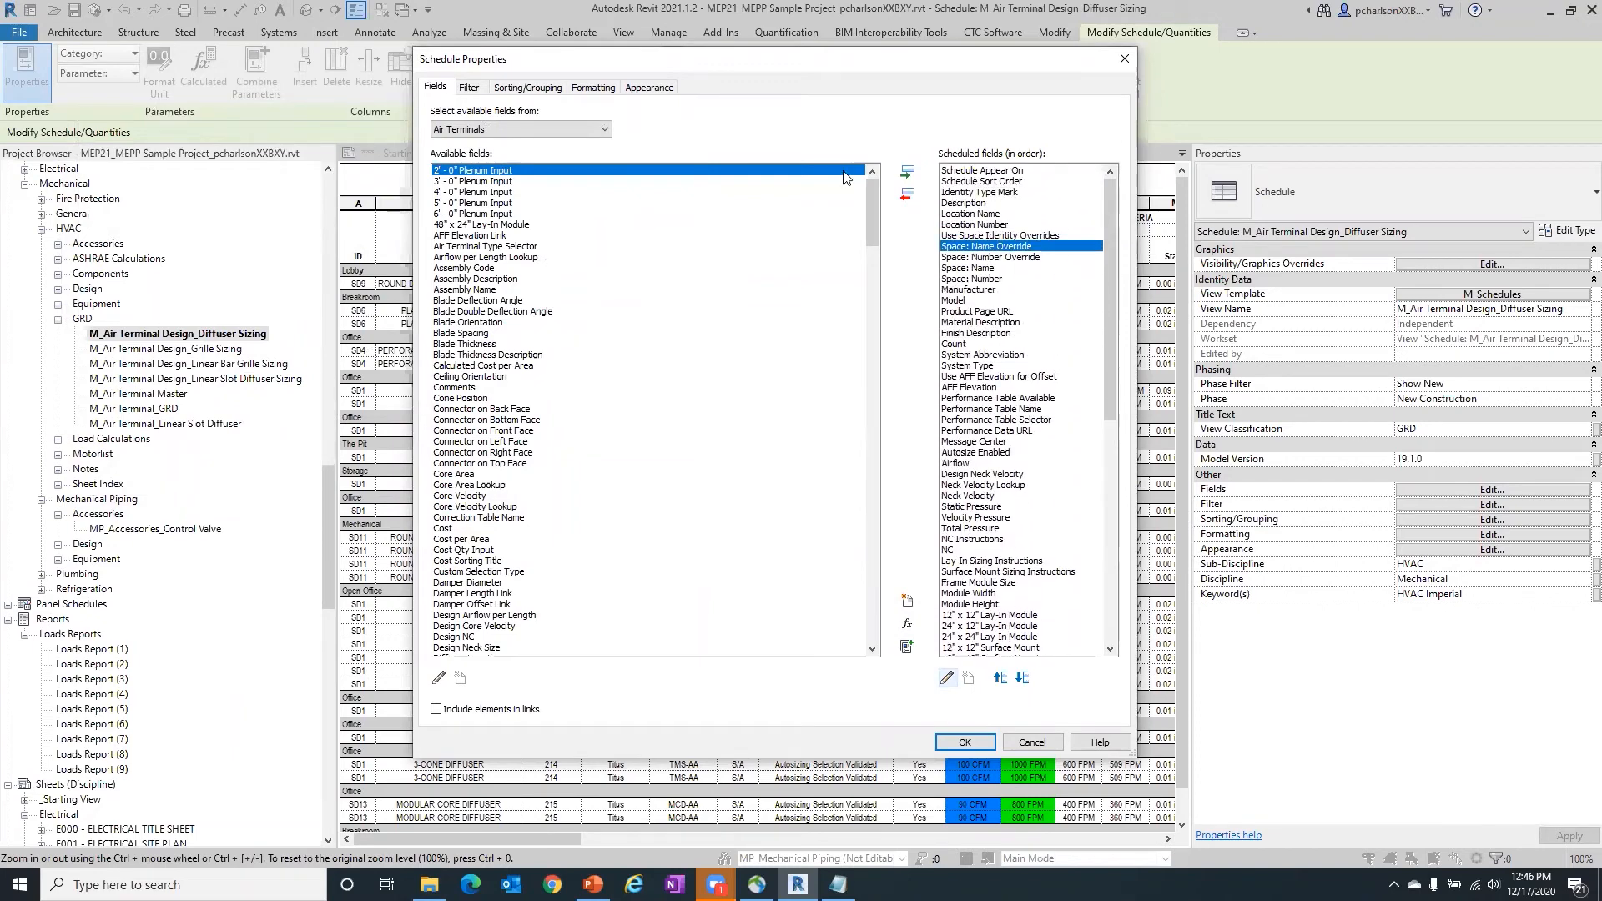
pyautogui.click(576, 87)
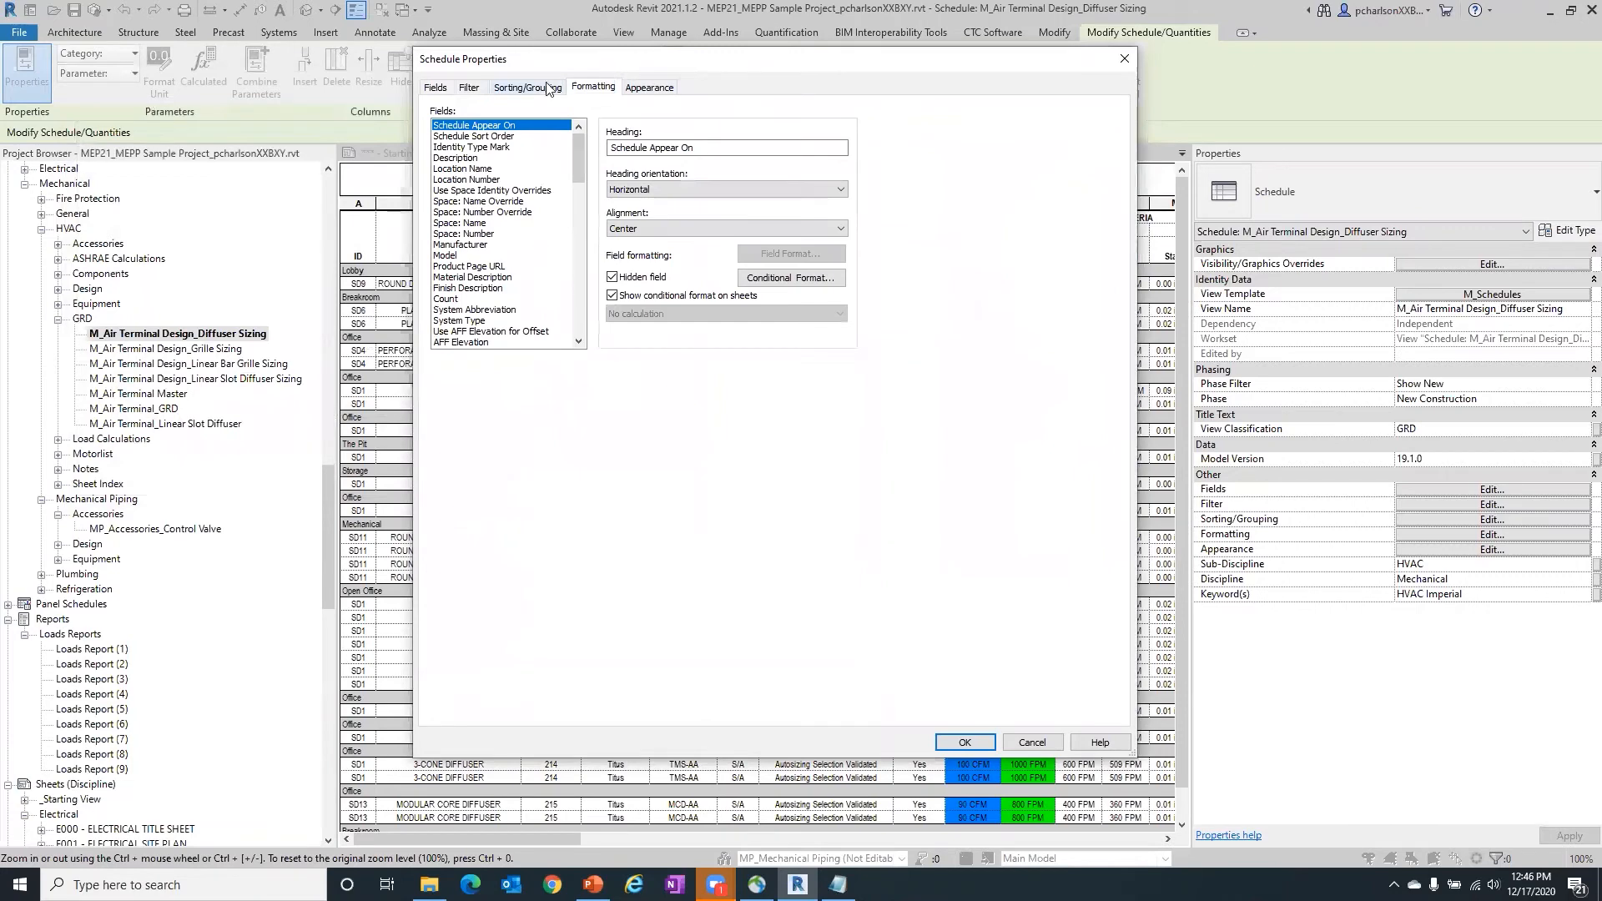
pyautogui.click(477, 137)
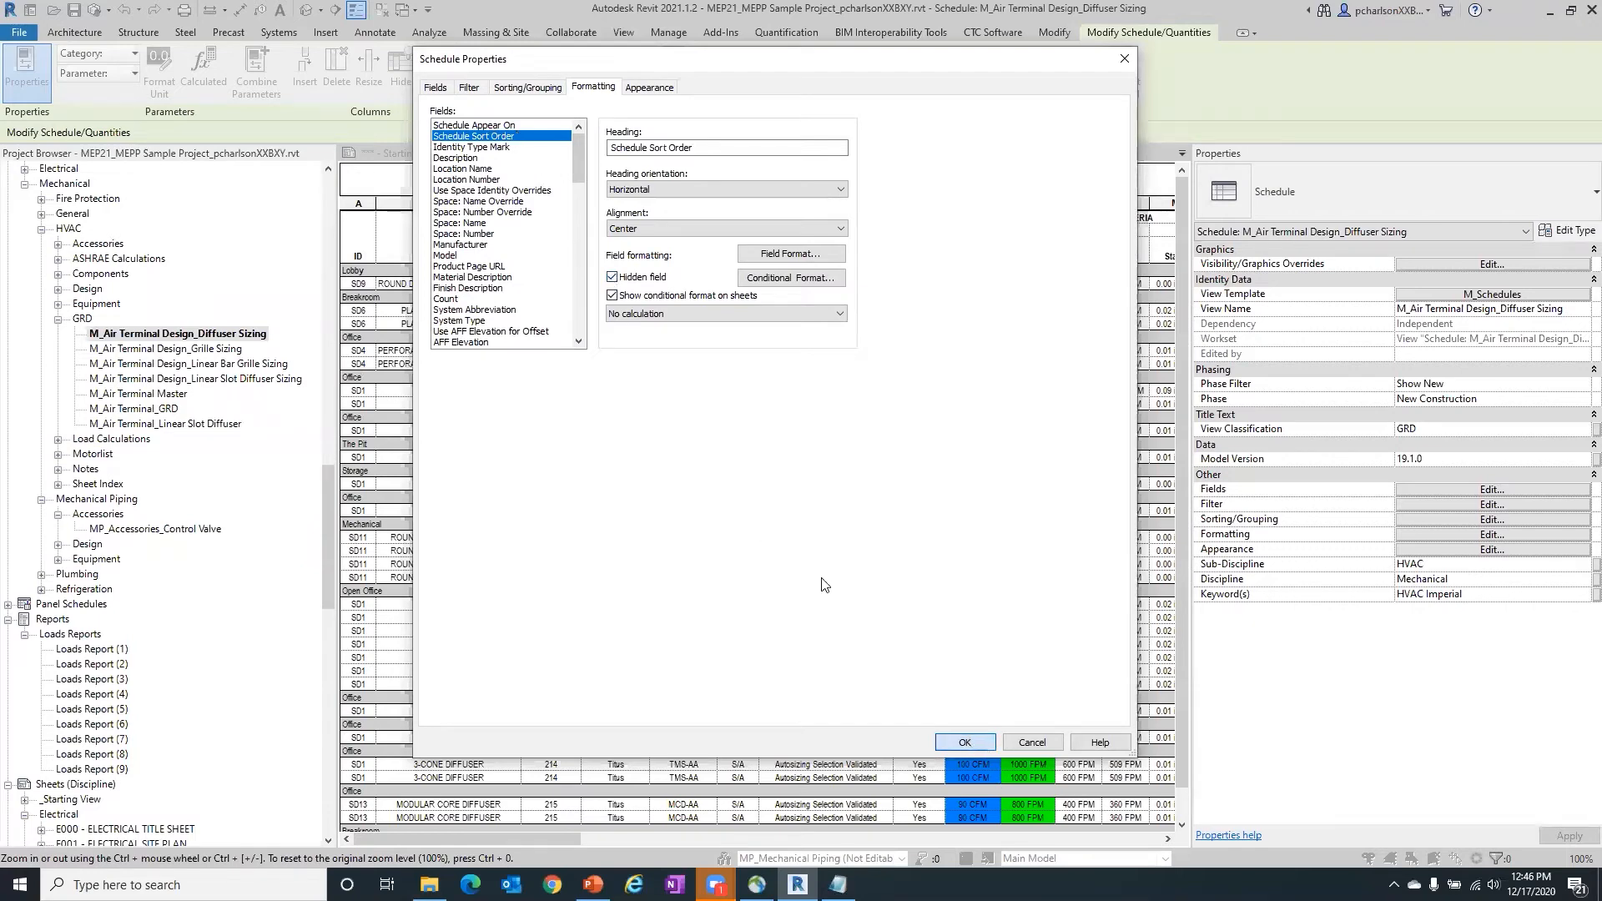
pyautogui.click(965, 743)
pyautogui.moveTo(506, 827); pyautogui.dragTo(514, 862)
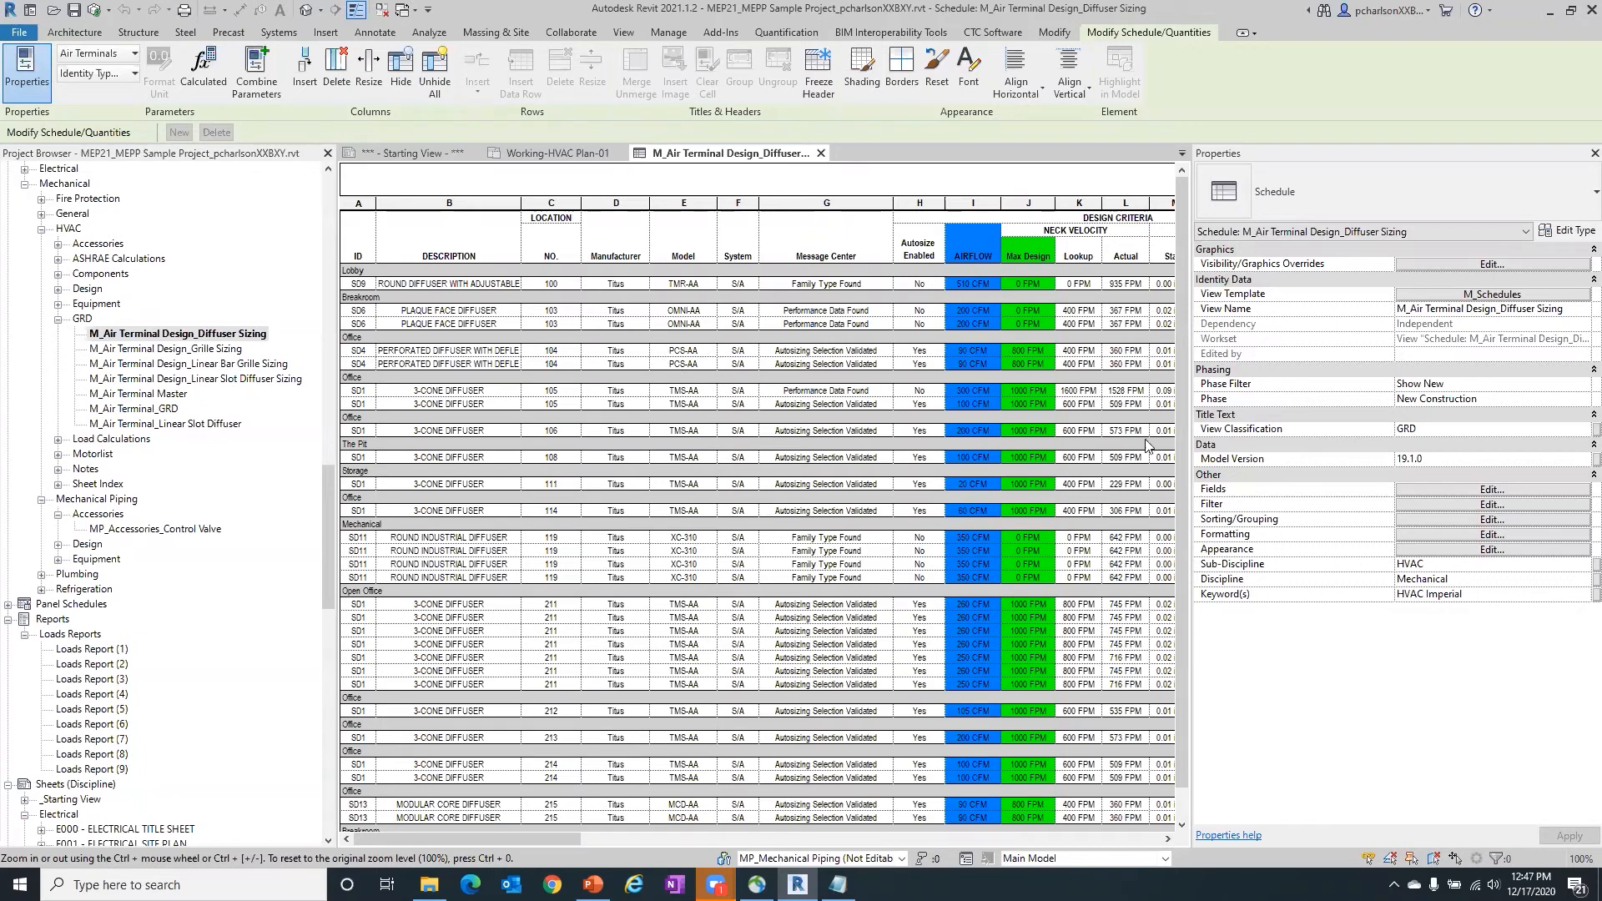
# - Reopen the schedule's fields and point out Location Name, Space: Number Override, Product Page URL and AFF Elevation among the scheduled fields
pyautogui.click(1435, 489)
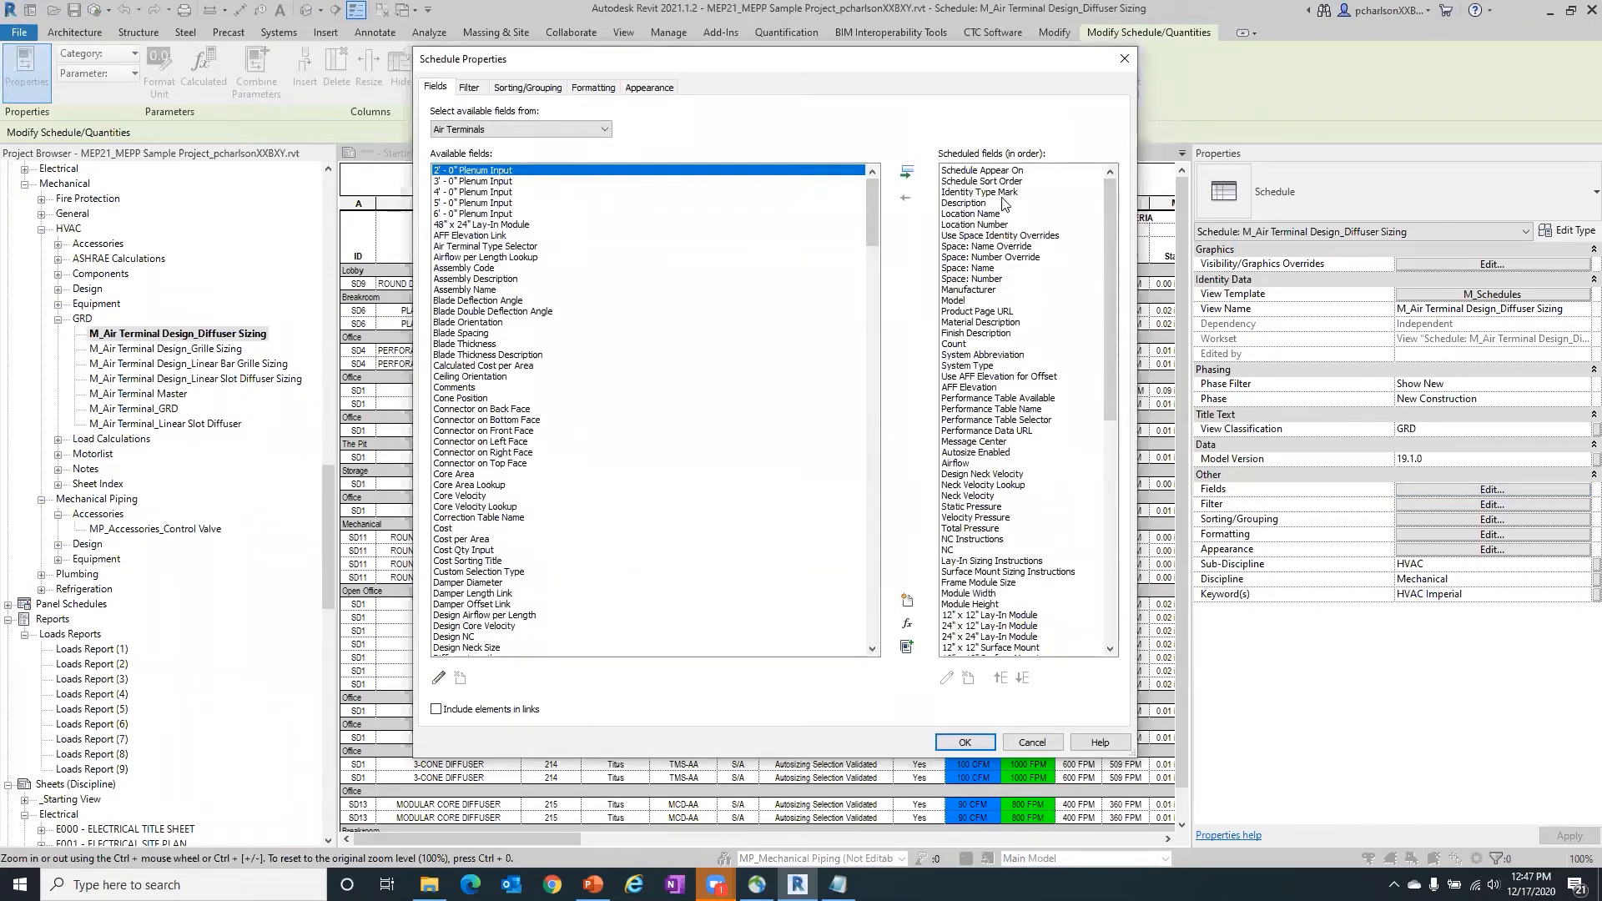
pyautogui.click(988, 215)
pyautogui.click(972, 257)
pyautogui.click(981, 311)
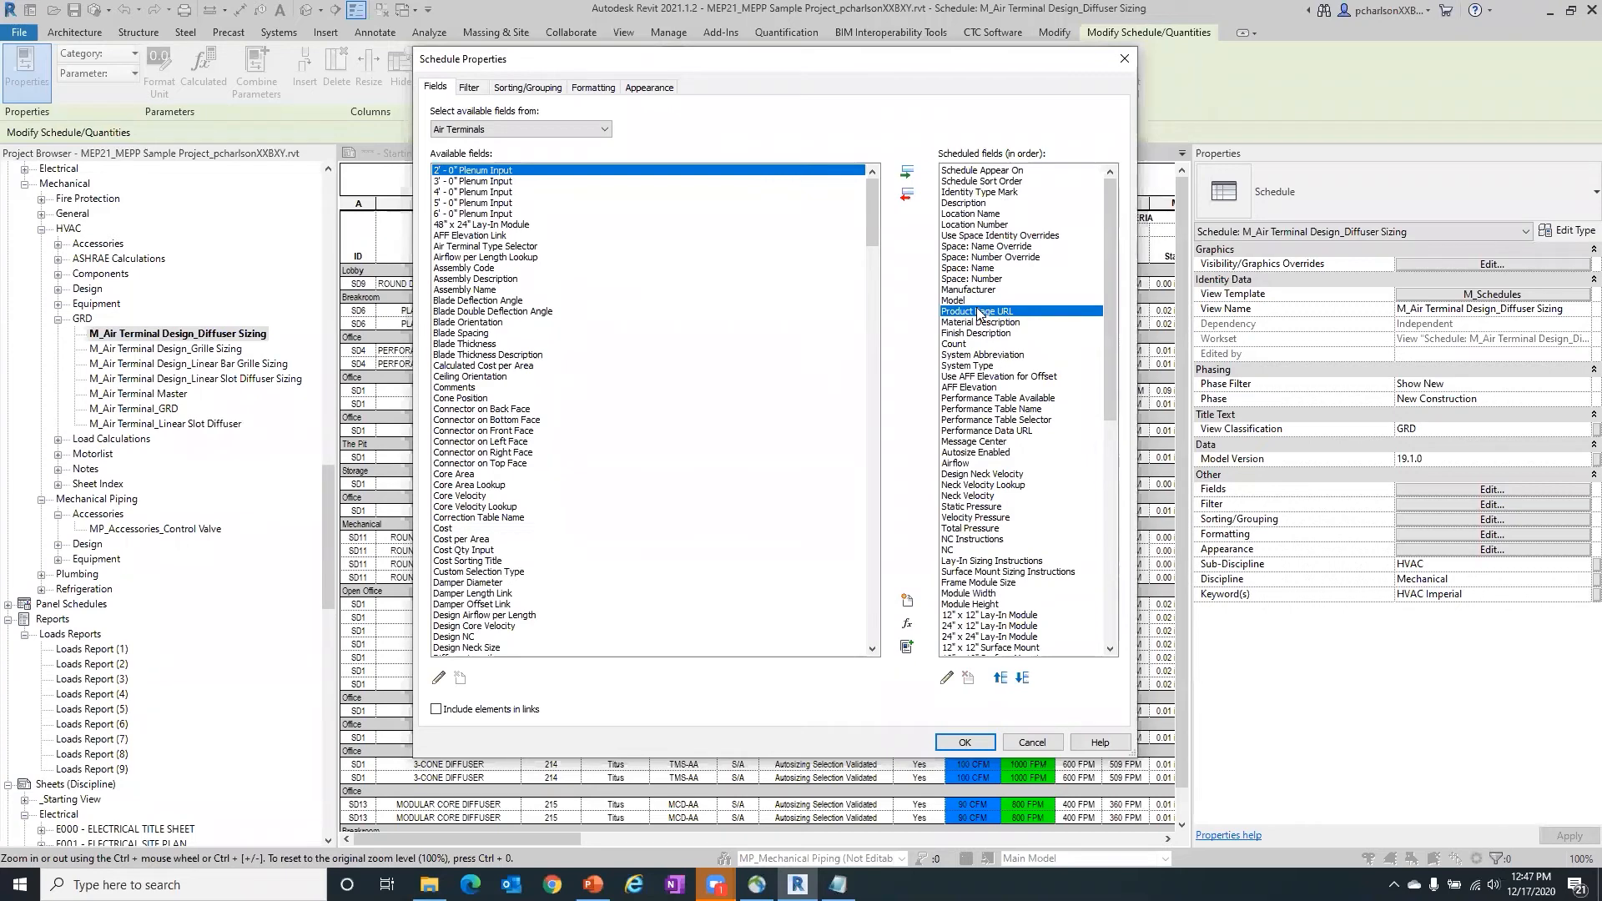
pyautogui.click(984, 389)
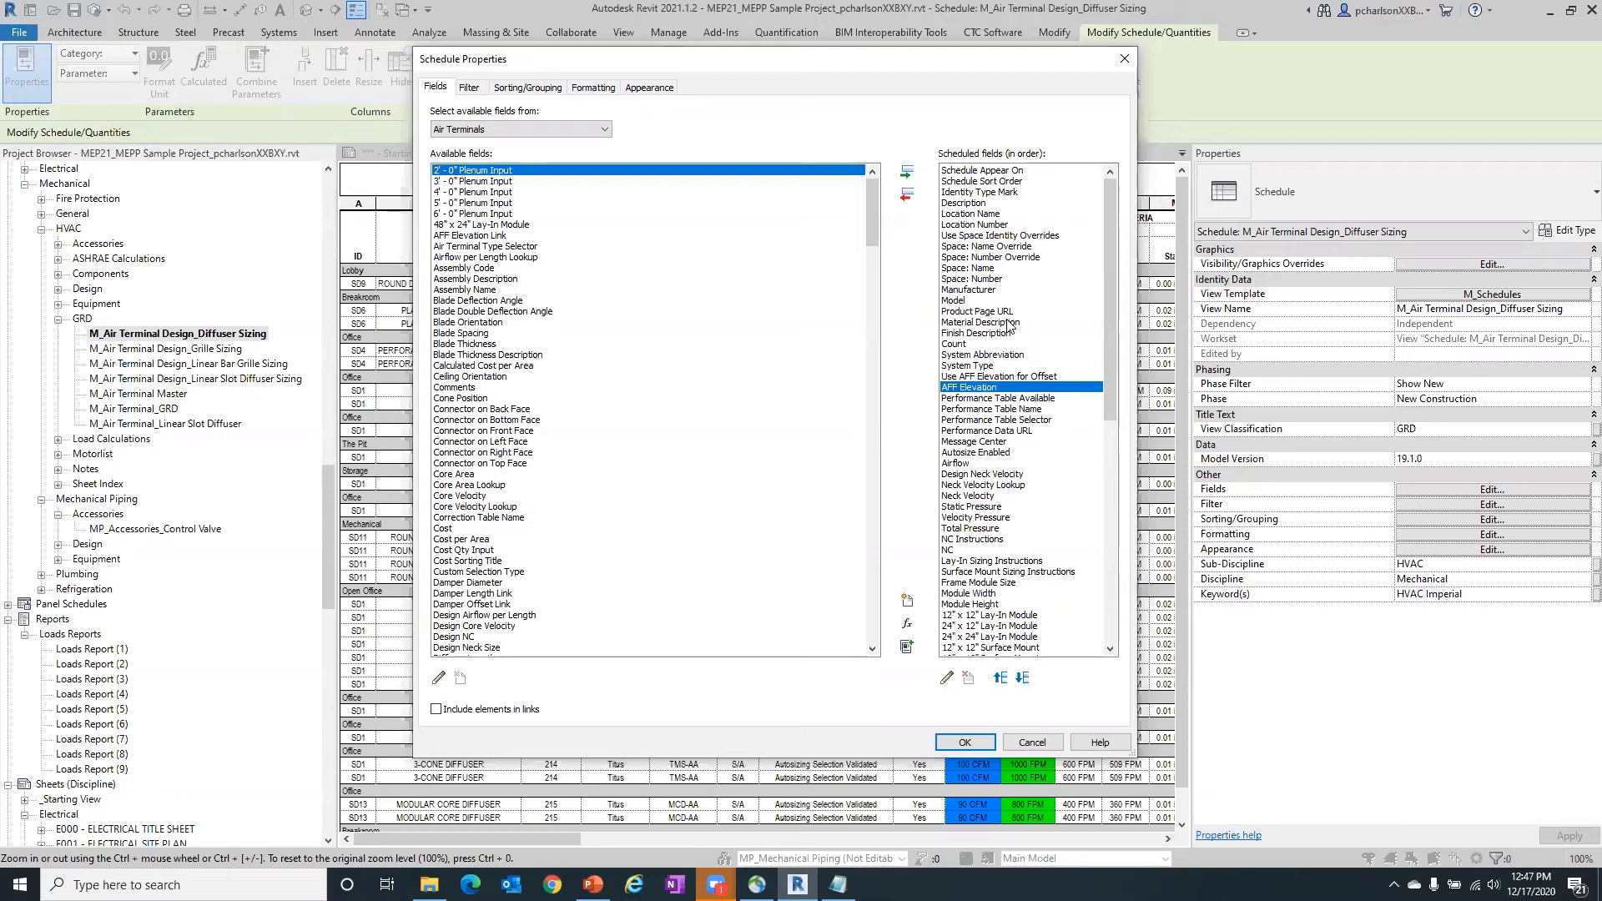
# - Check the formatting and hidden-field settings of Location Name, Use Space Identity Overrides and Product Page URL, then close the schedule properties
pyautogui.click(597, 87)
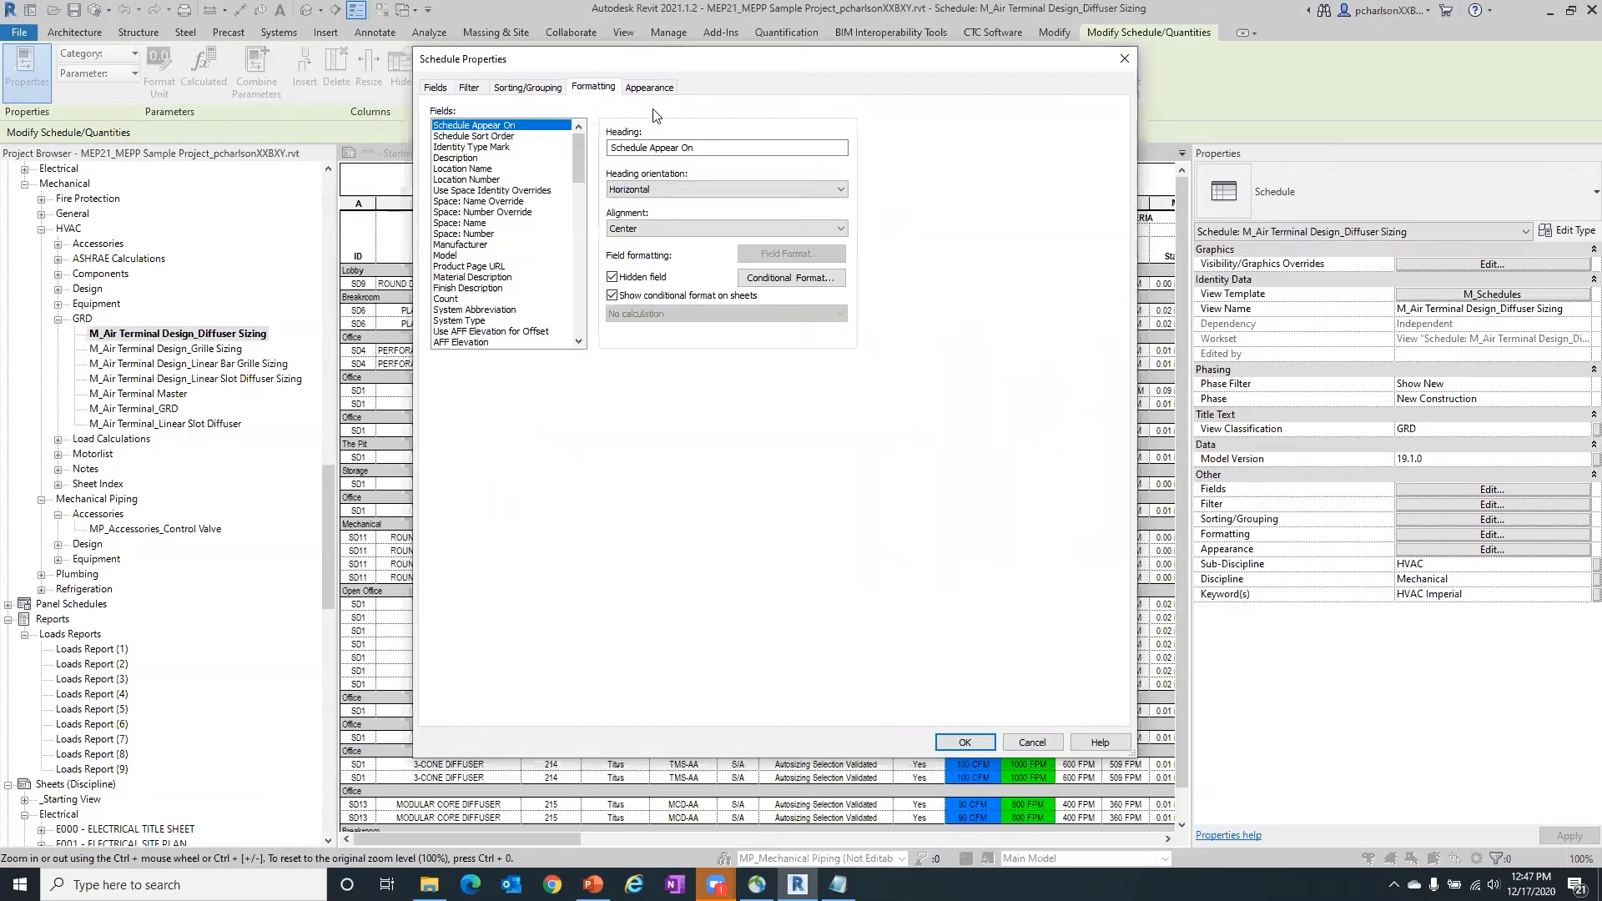
pyautogui.click(496, 169)
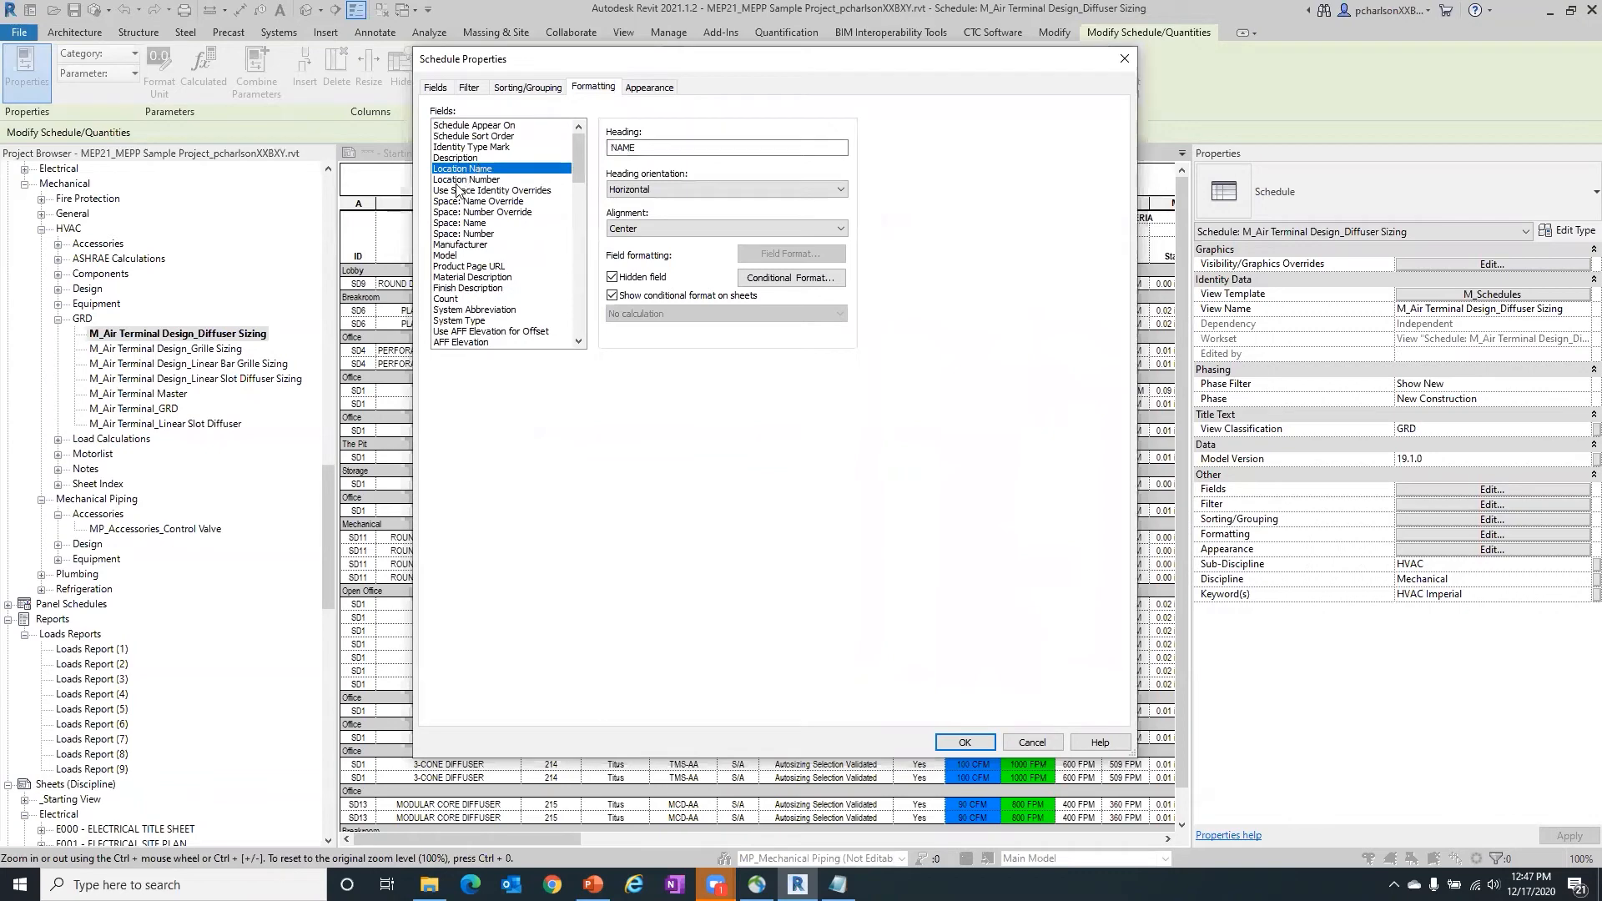
pyautogui.click(467, 190)
pyautogui.click(465, 266)
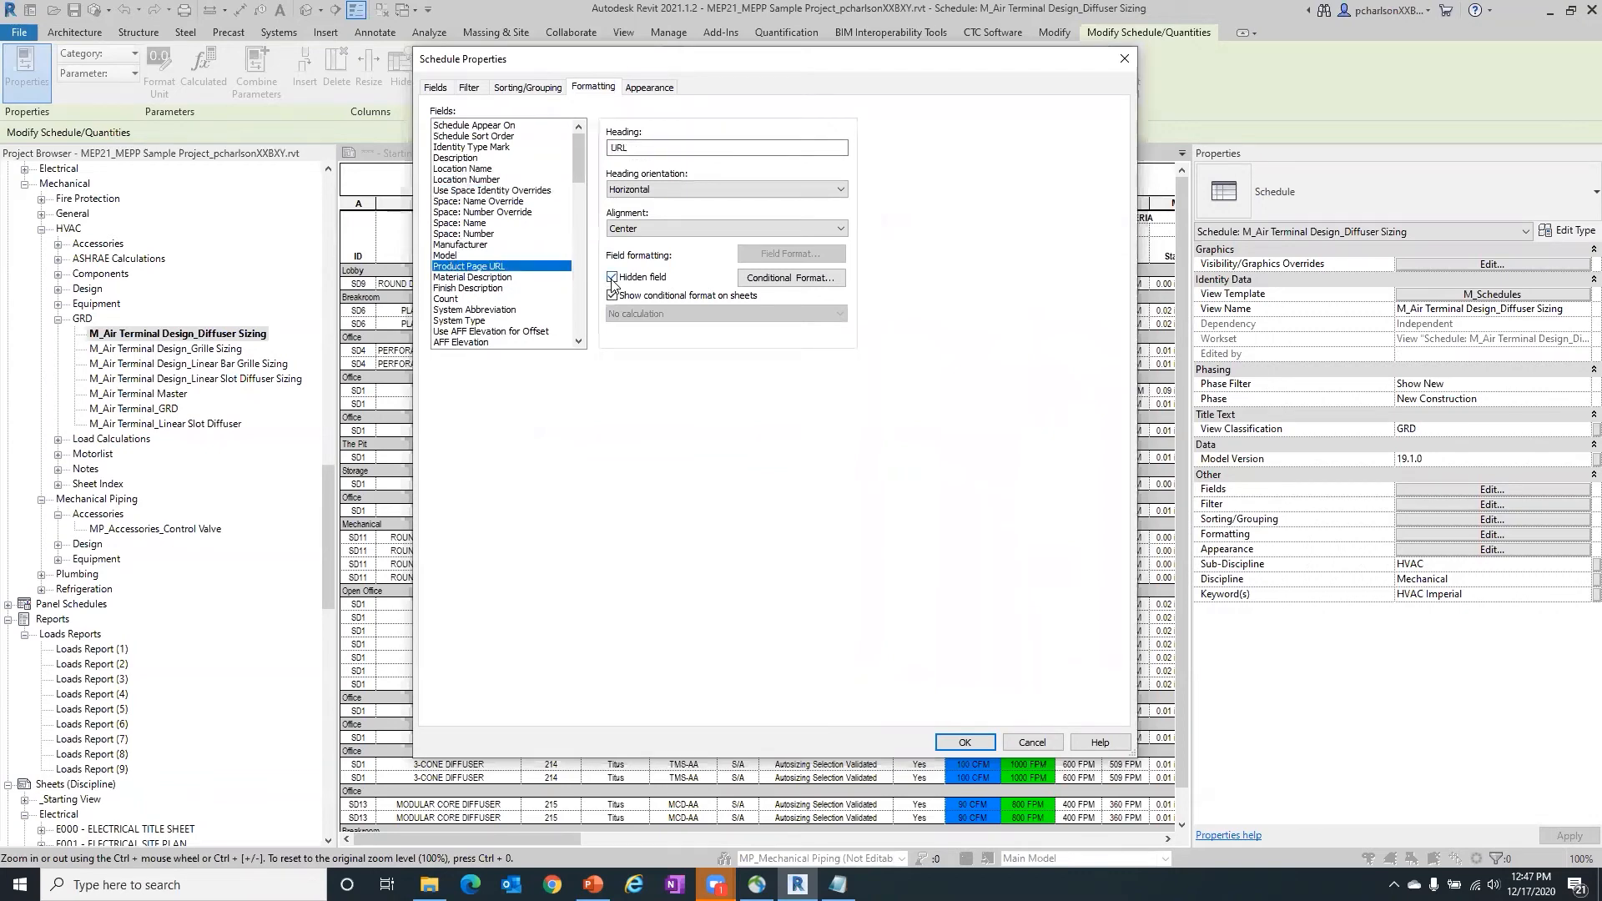
pyautogui.click(437, 87)
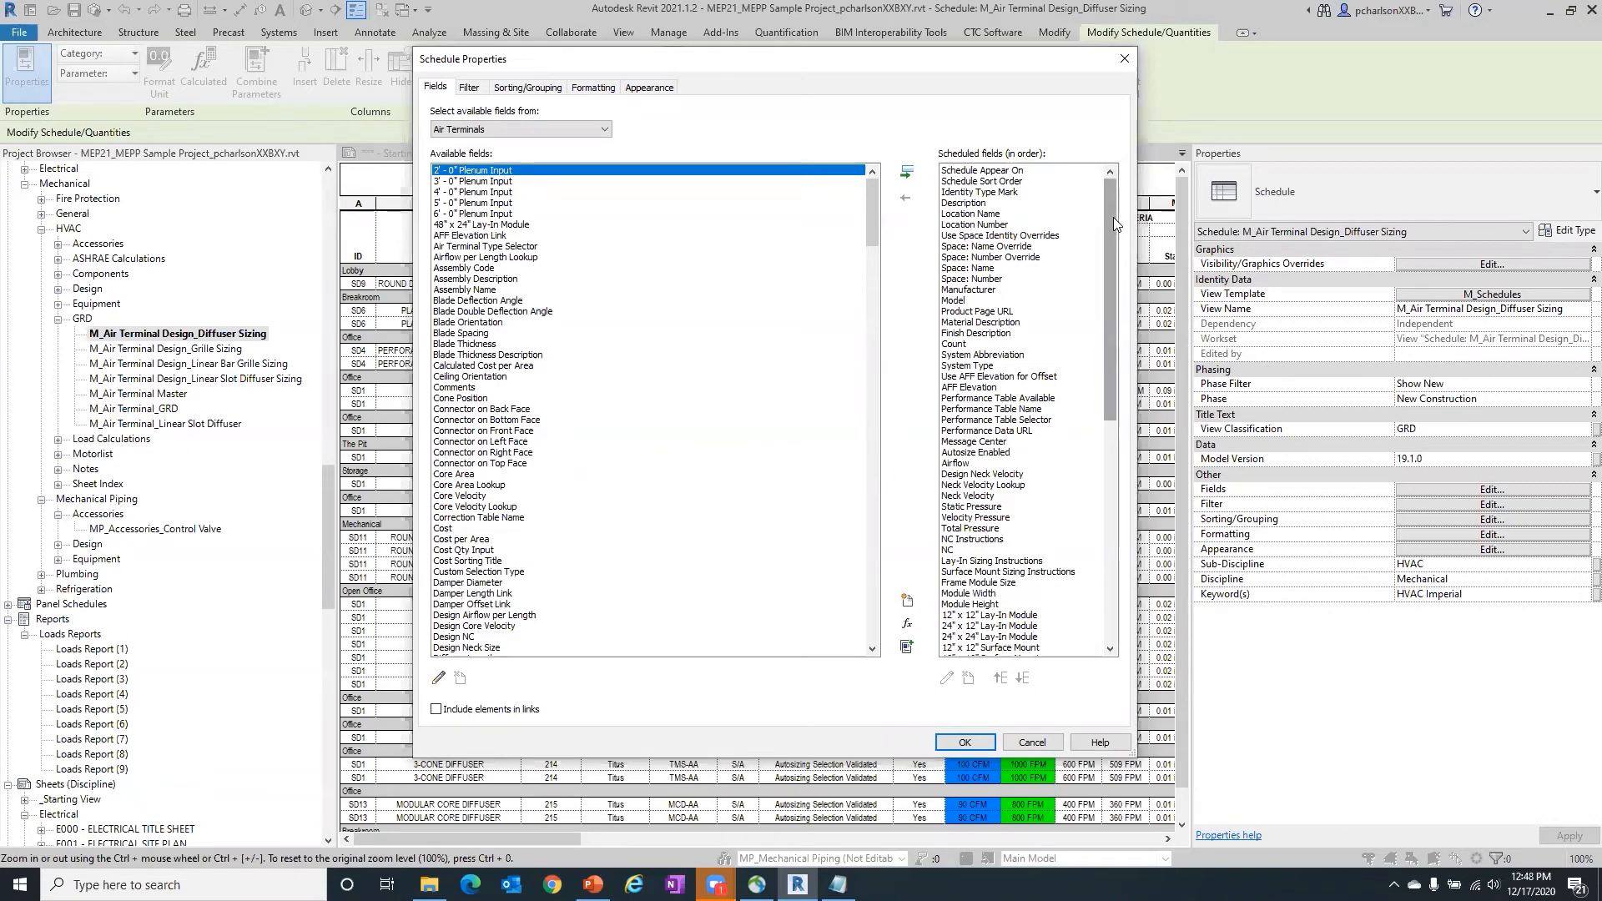
pyautogui.moveTo(1113, 219)
pyautogui.mouseDown()
pyautogui.moveTo(1155, 544)
pyautogui.moveTo(1116, 197)
pyautogui.mouseUp()
pyautogui.click(594, 87)
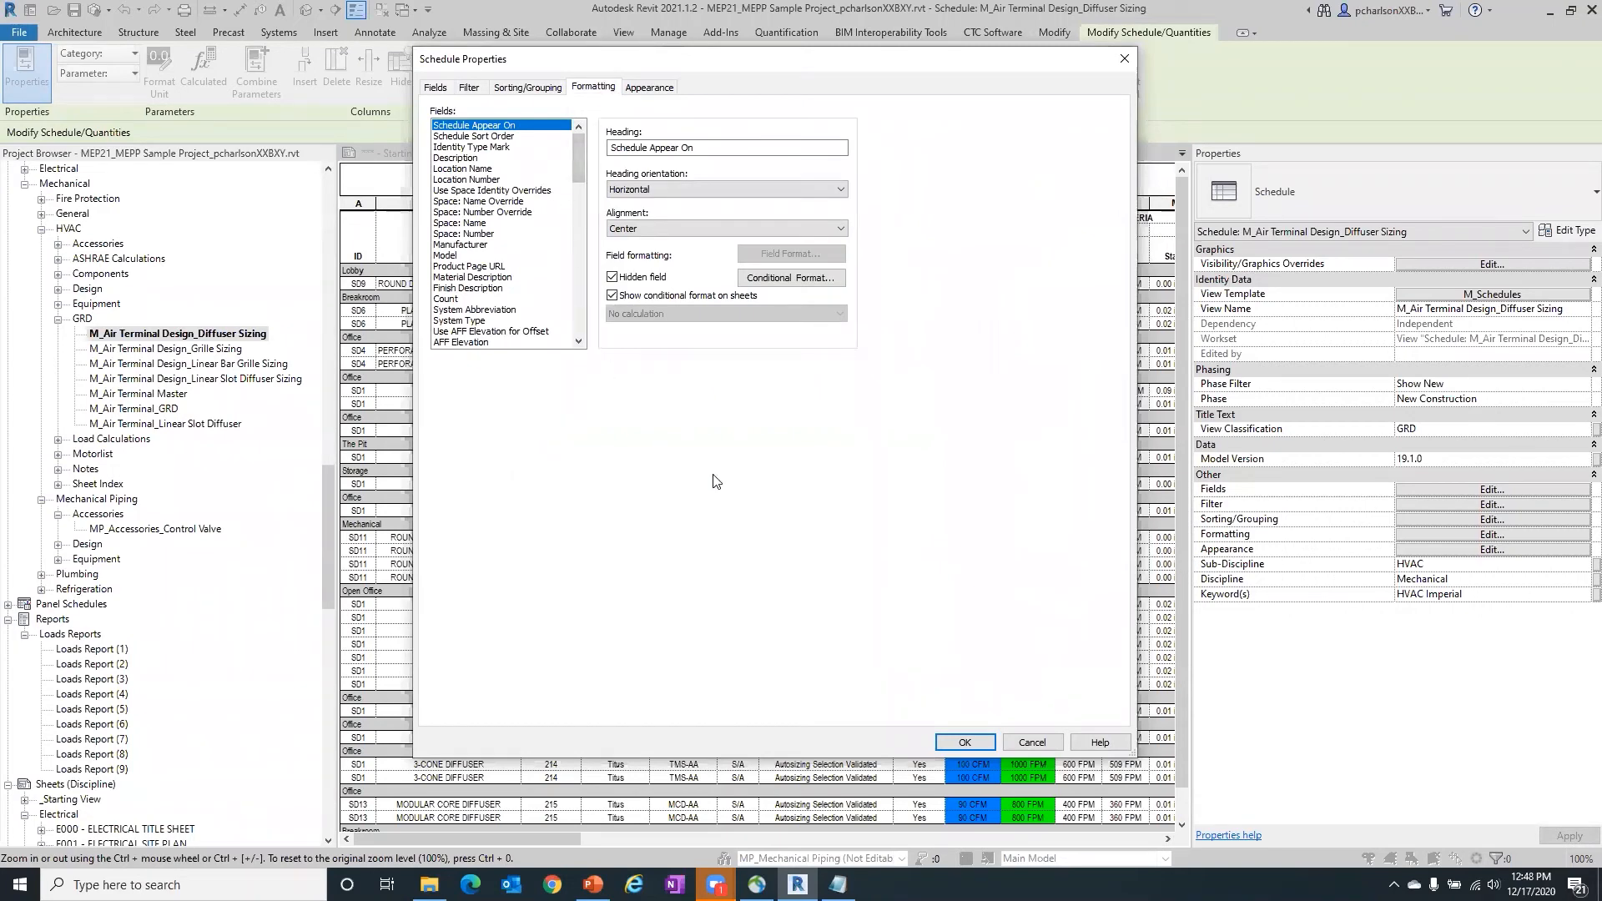
pyautogui.click(956, 743)
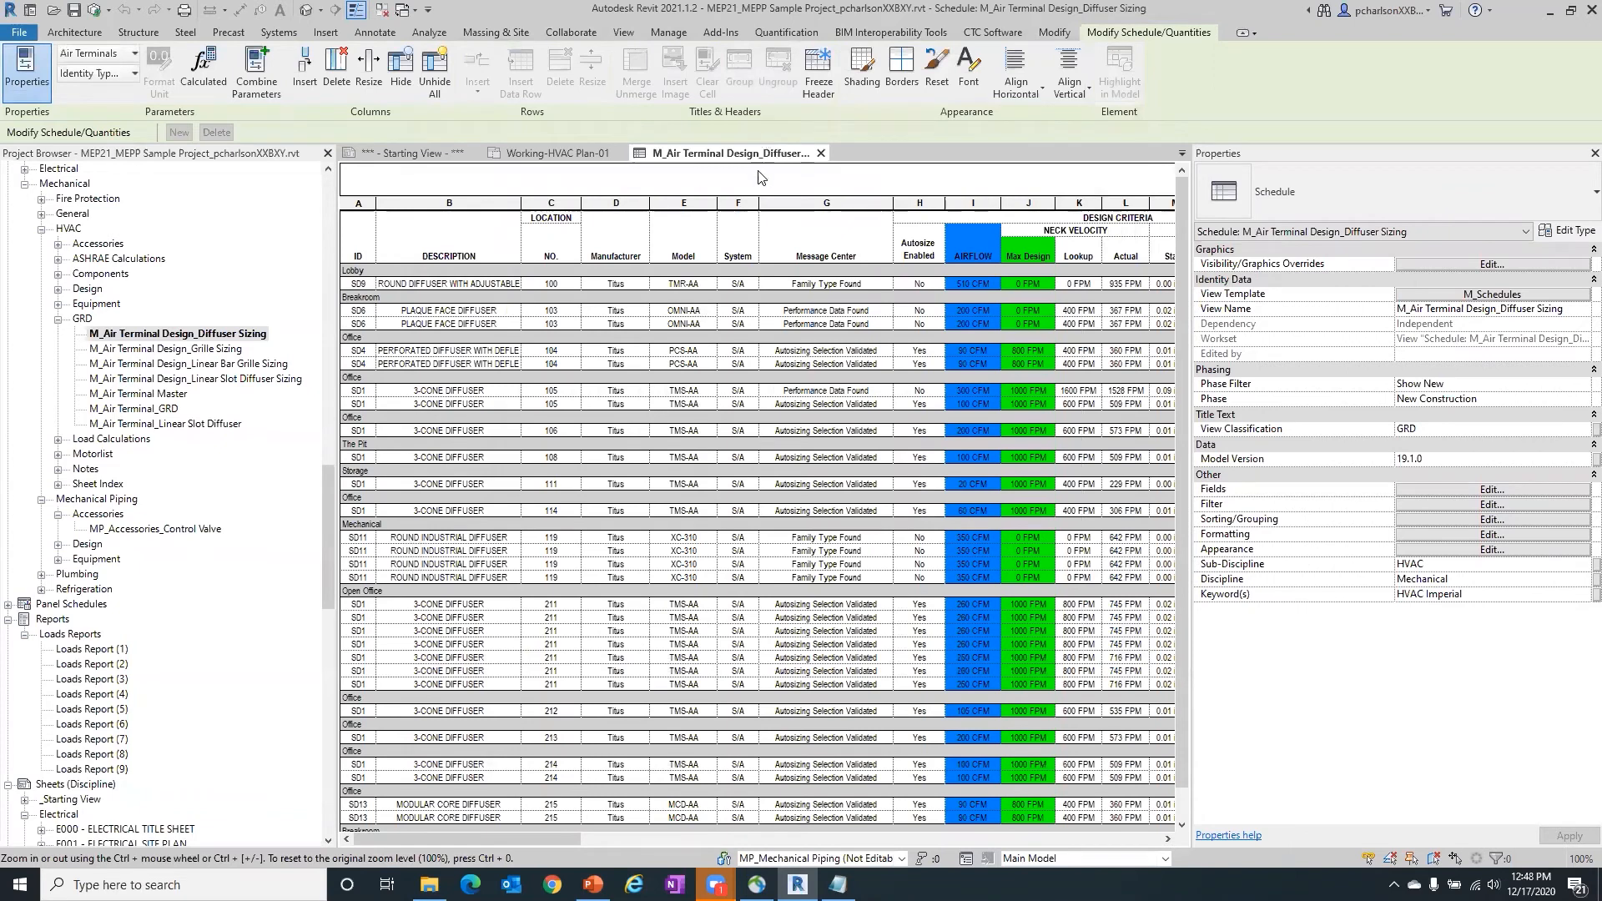
# - Close the schedule and open the selected perforated diffuser's family for editing, with its family types in an enlarged dialog
pyautogui.click(821, 154)
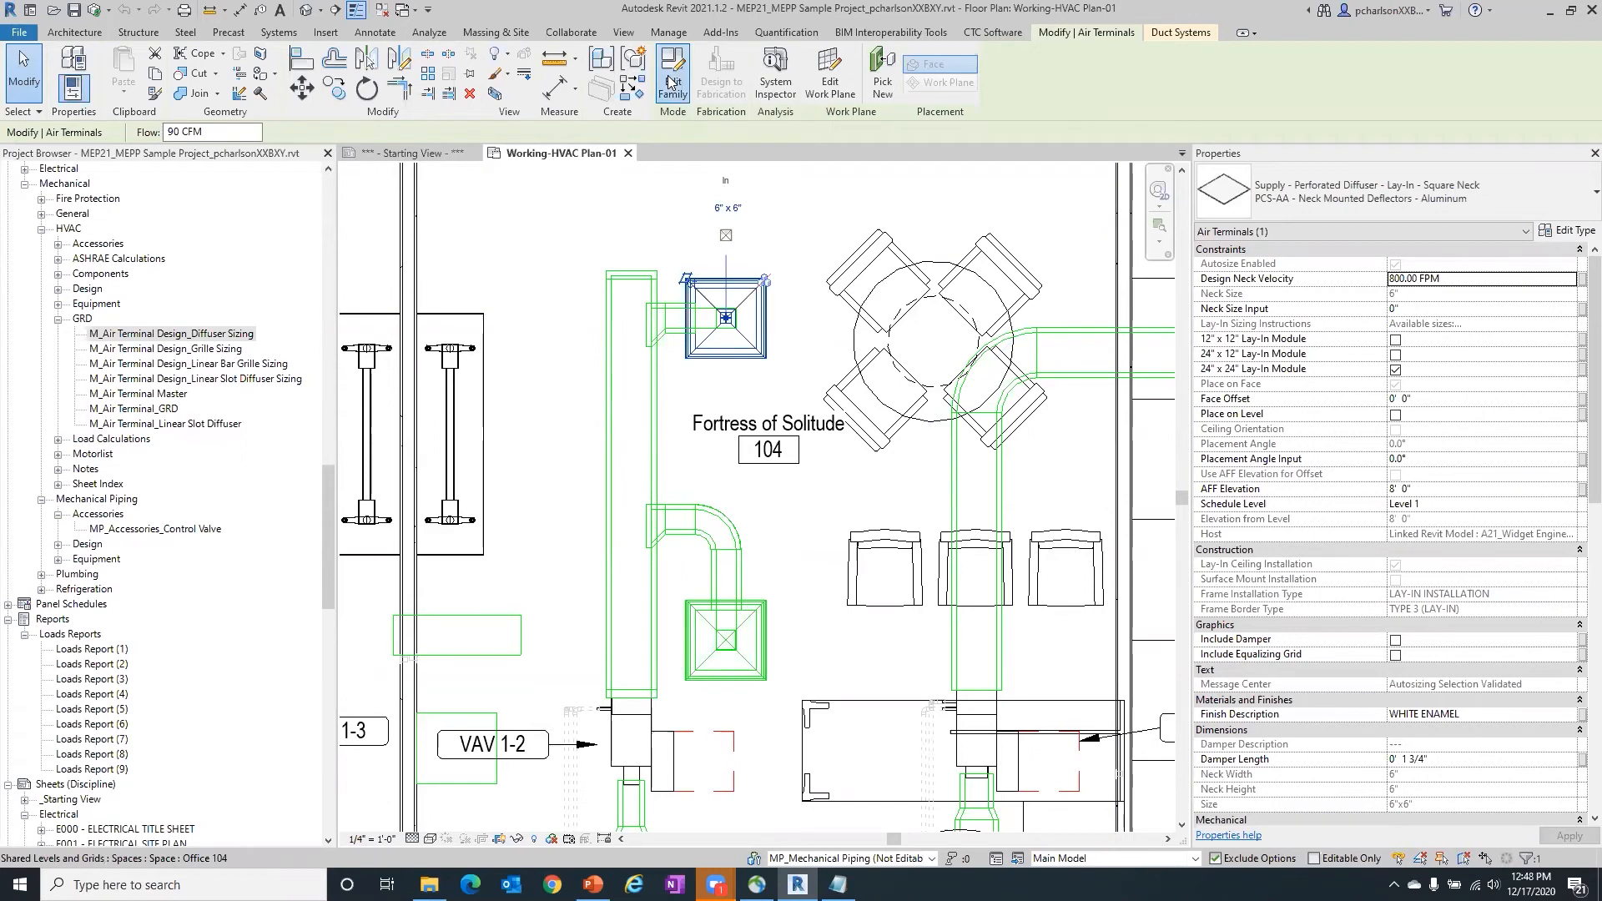
pyautogui.doubleClick(726, 277)
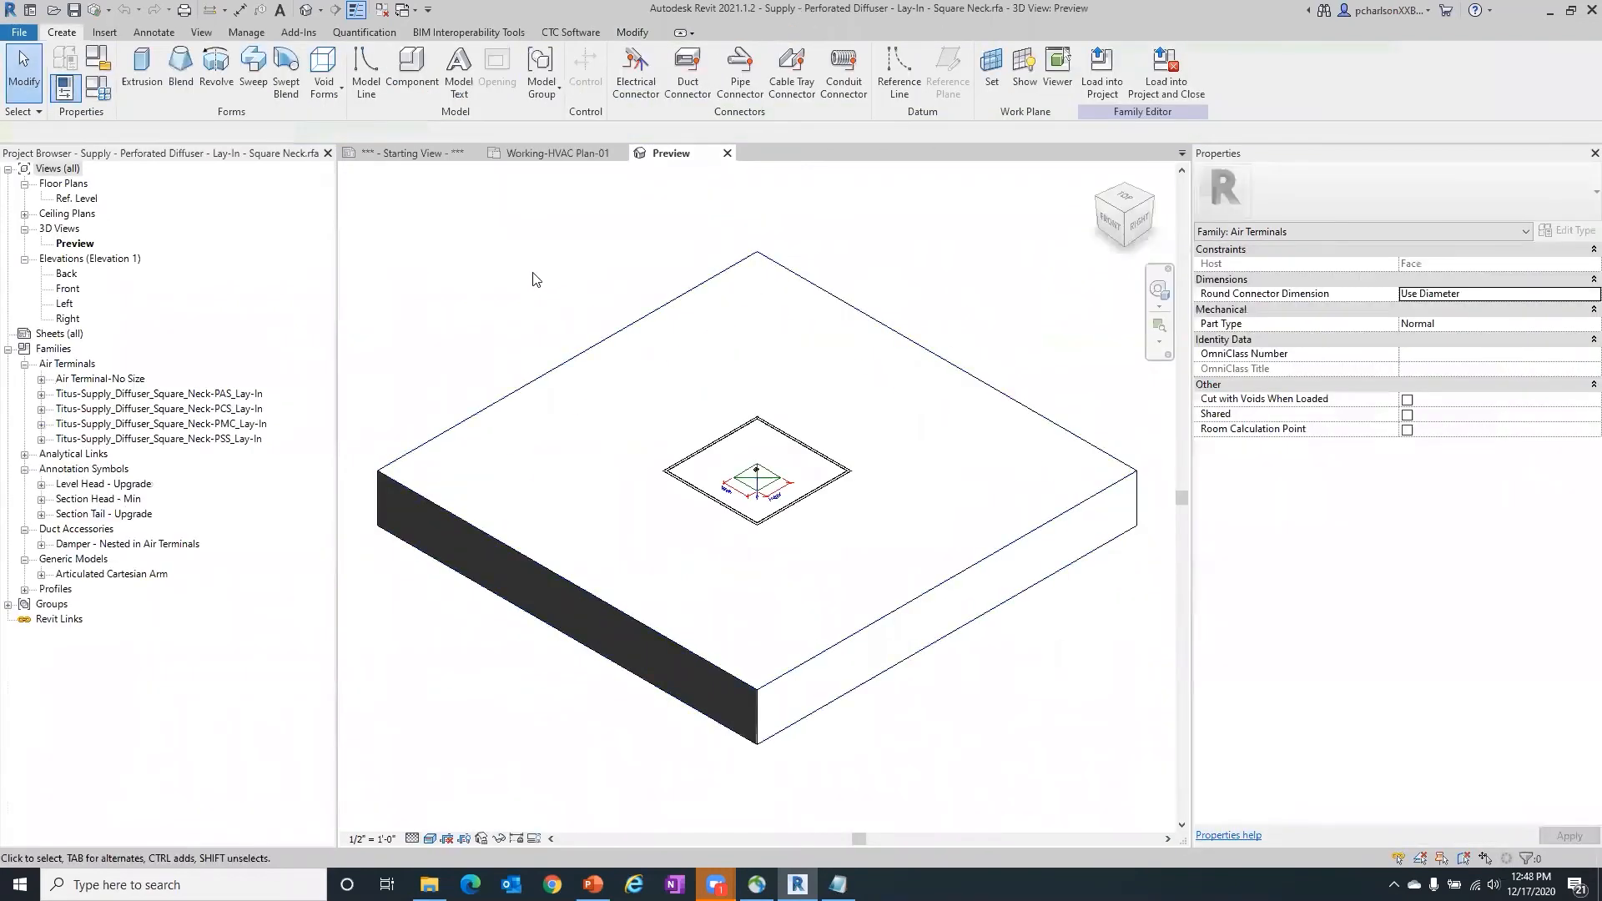
pyautogui.click(95, 90)
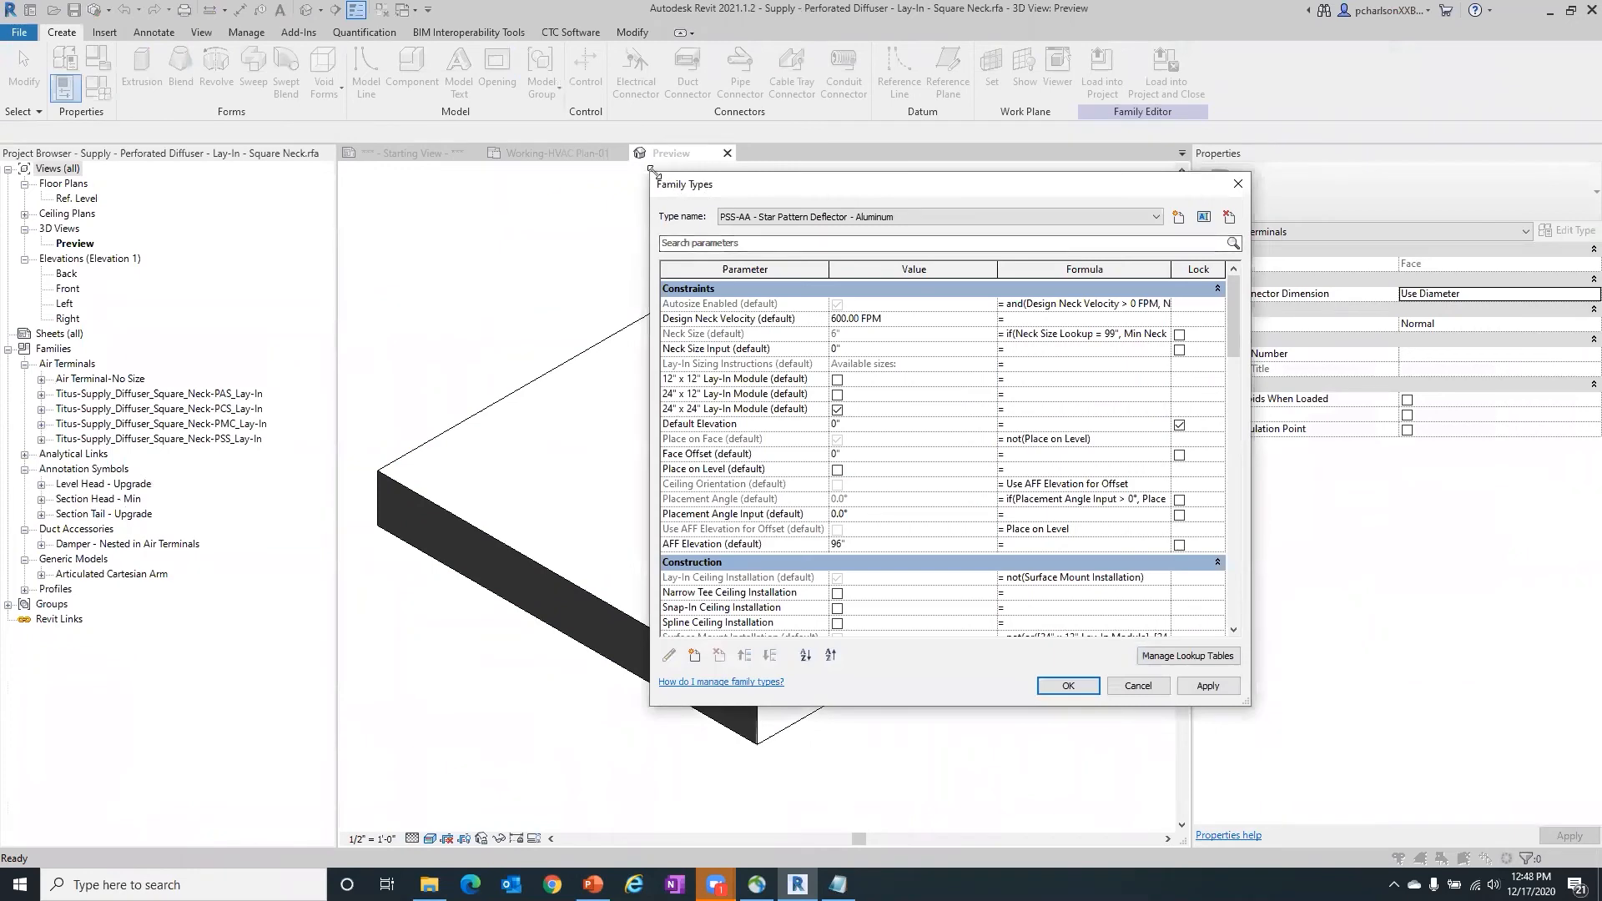
pyautogui.moveTo(652, 169); pyautogui.dragTo(247, 18)
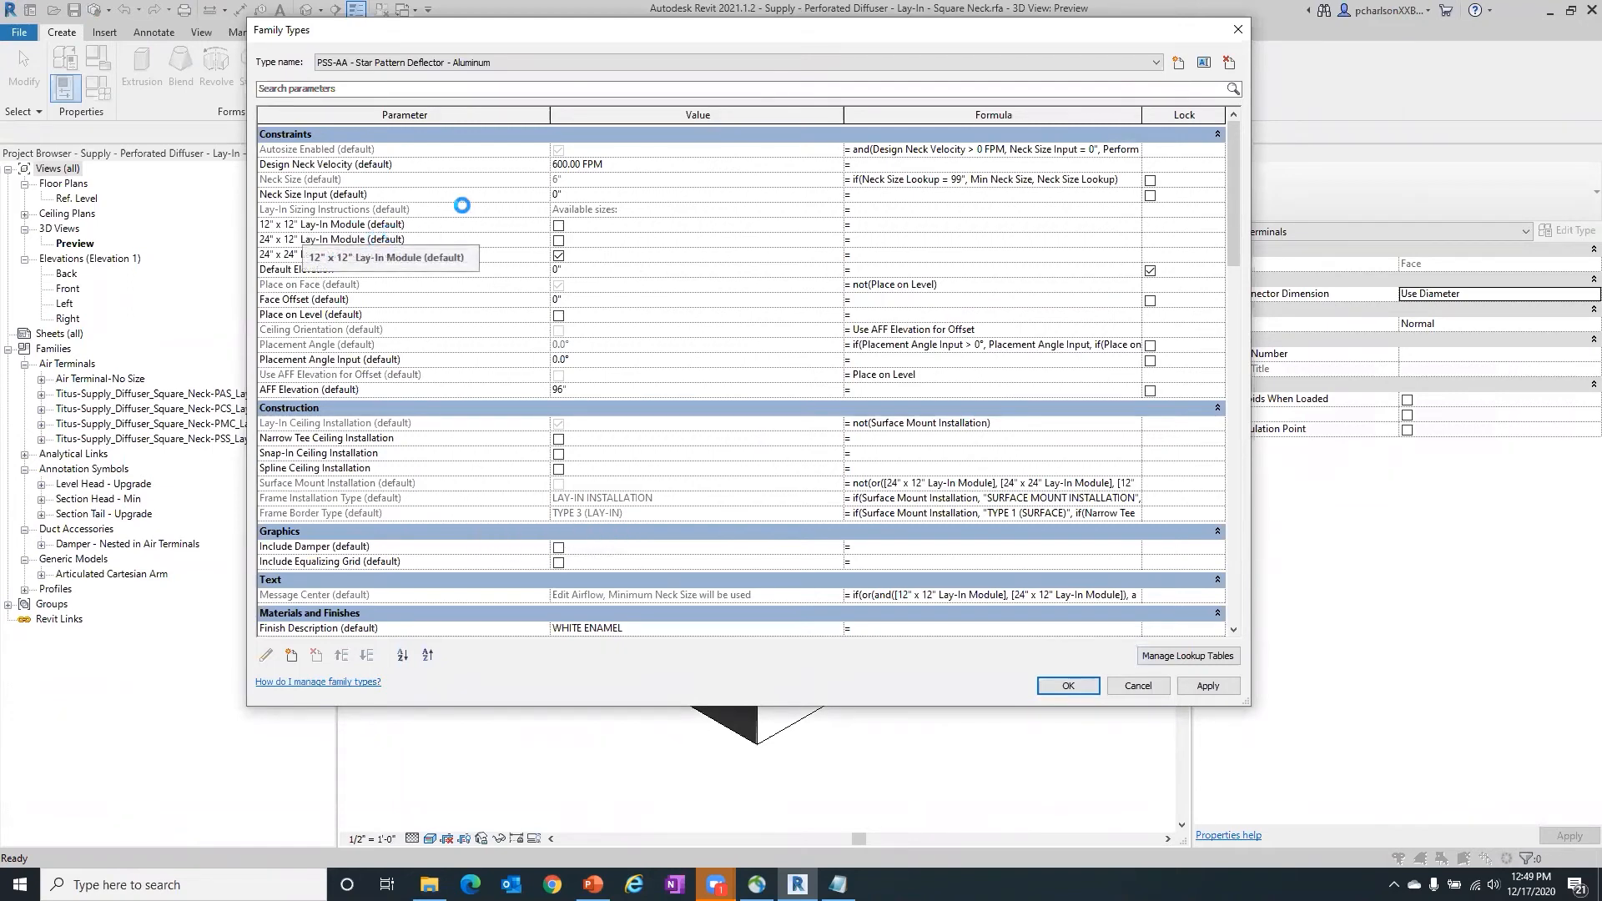
# - Examine the 24" x 12" Lay-In Module parameter's properties and the shared parameter selection behind it, then leave the family types without changes
pyautogui.click(420, 238)
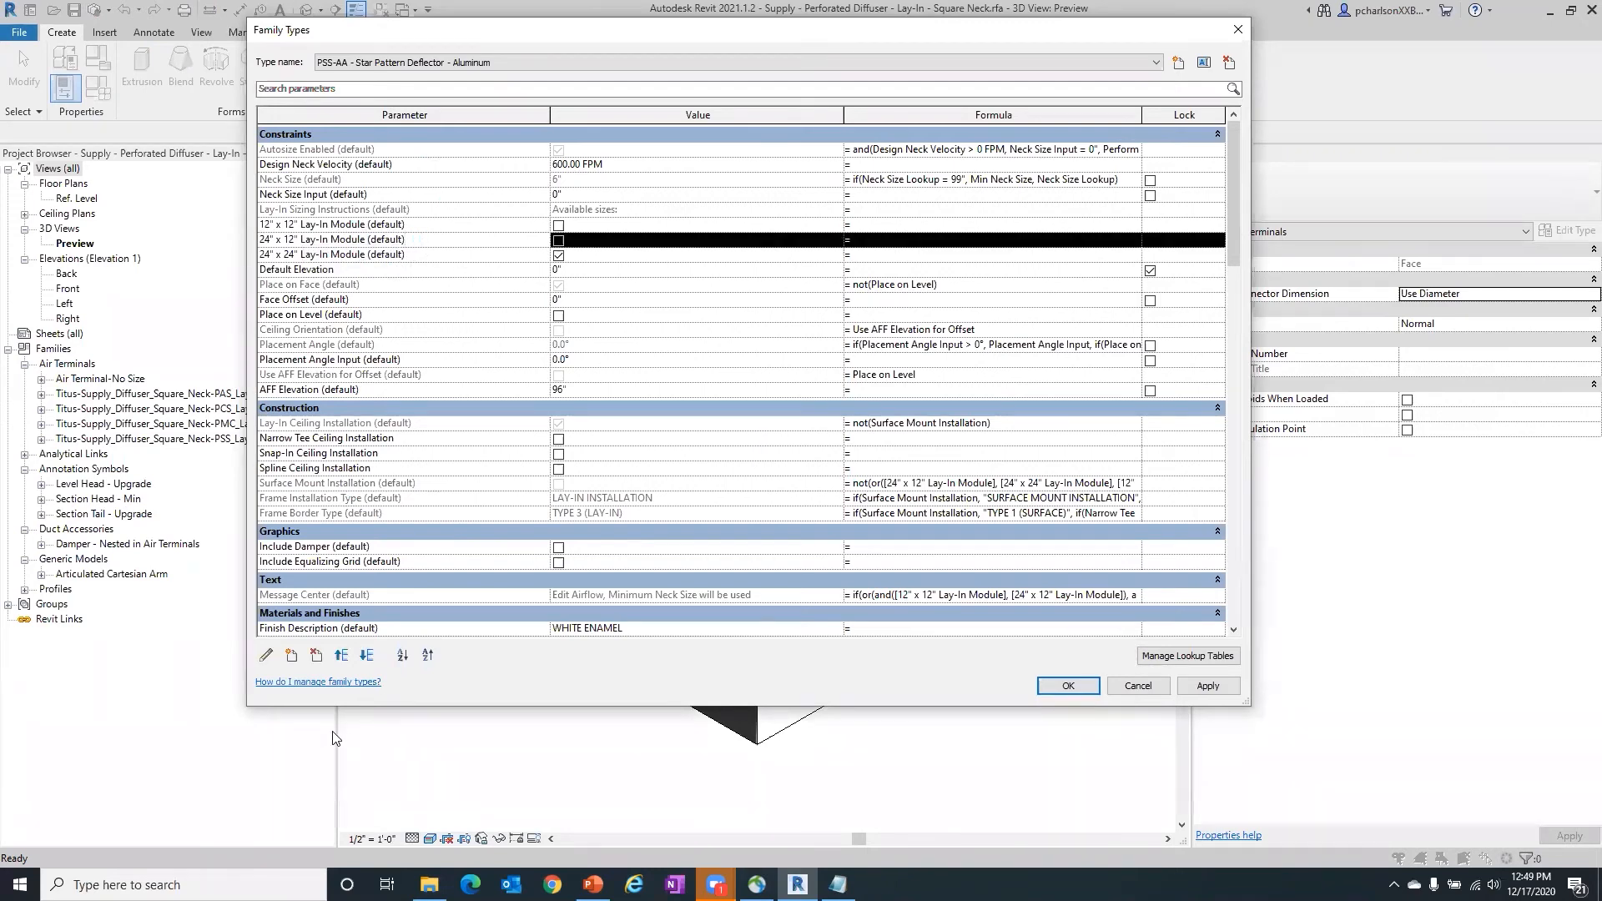
pyautogui.click(265, 659)
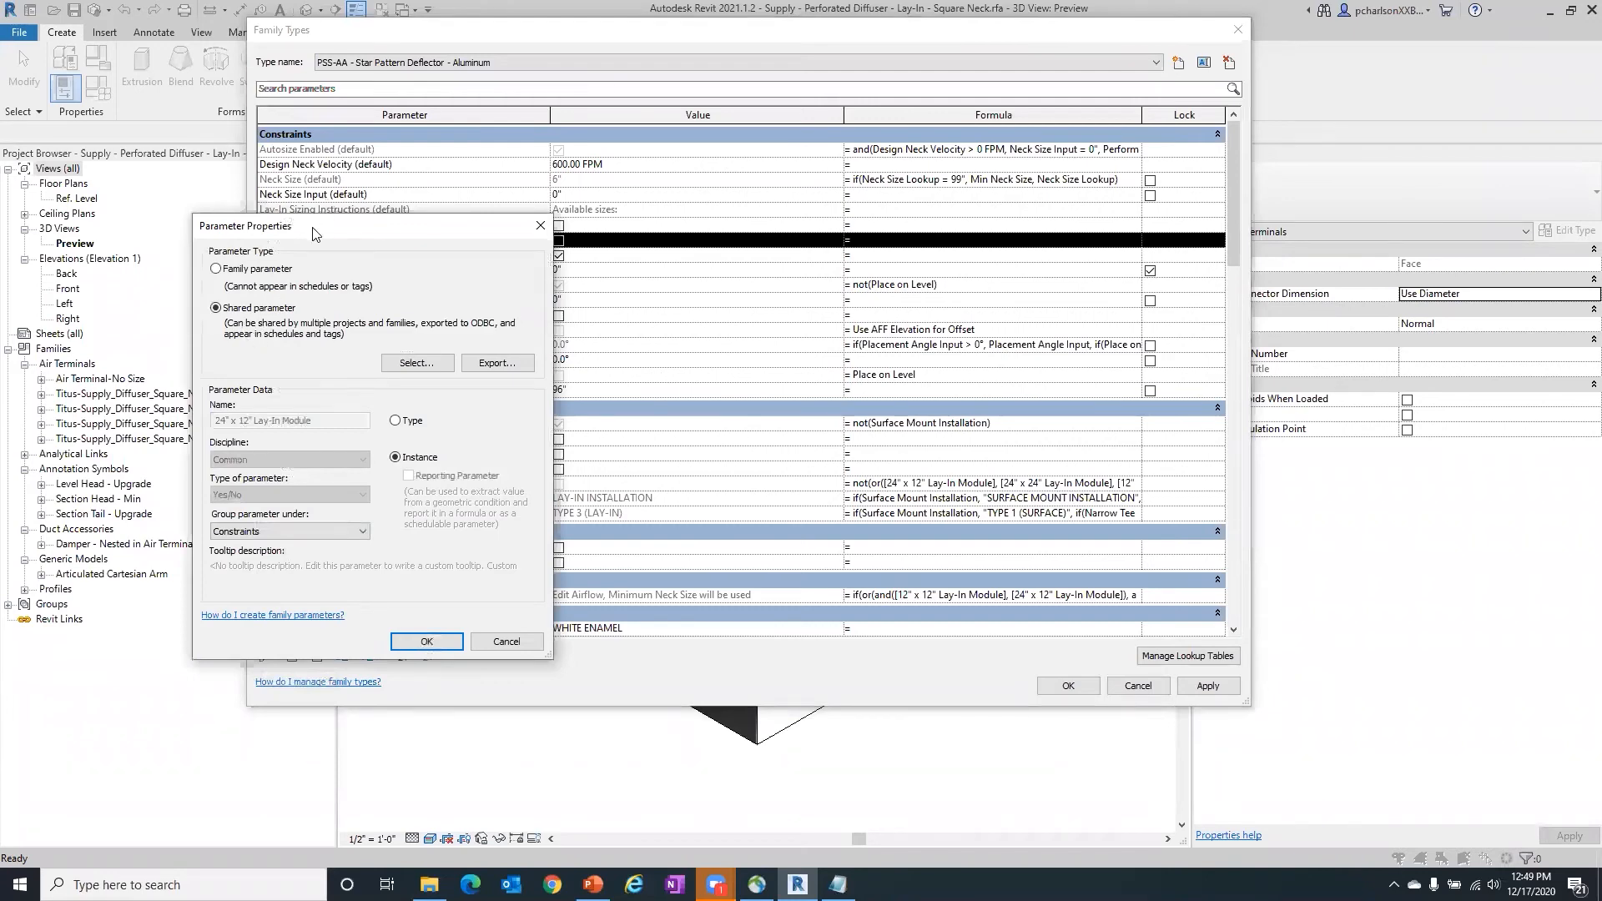
pyautogui.moveTo(317, 225); pyautogui.dragTo(976, 100)
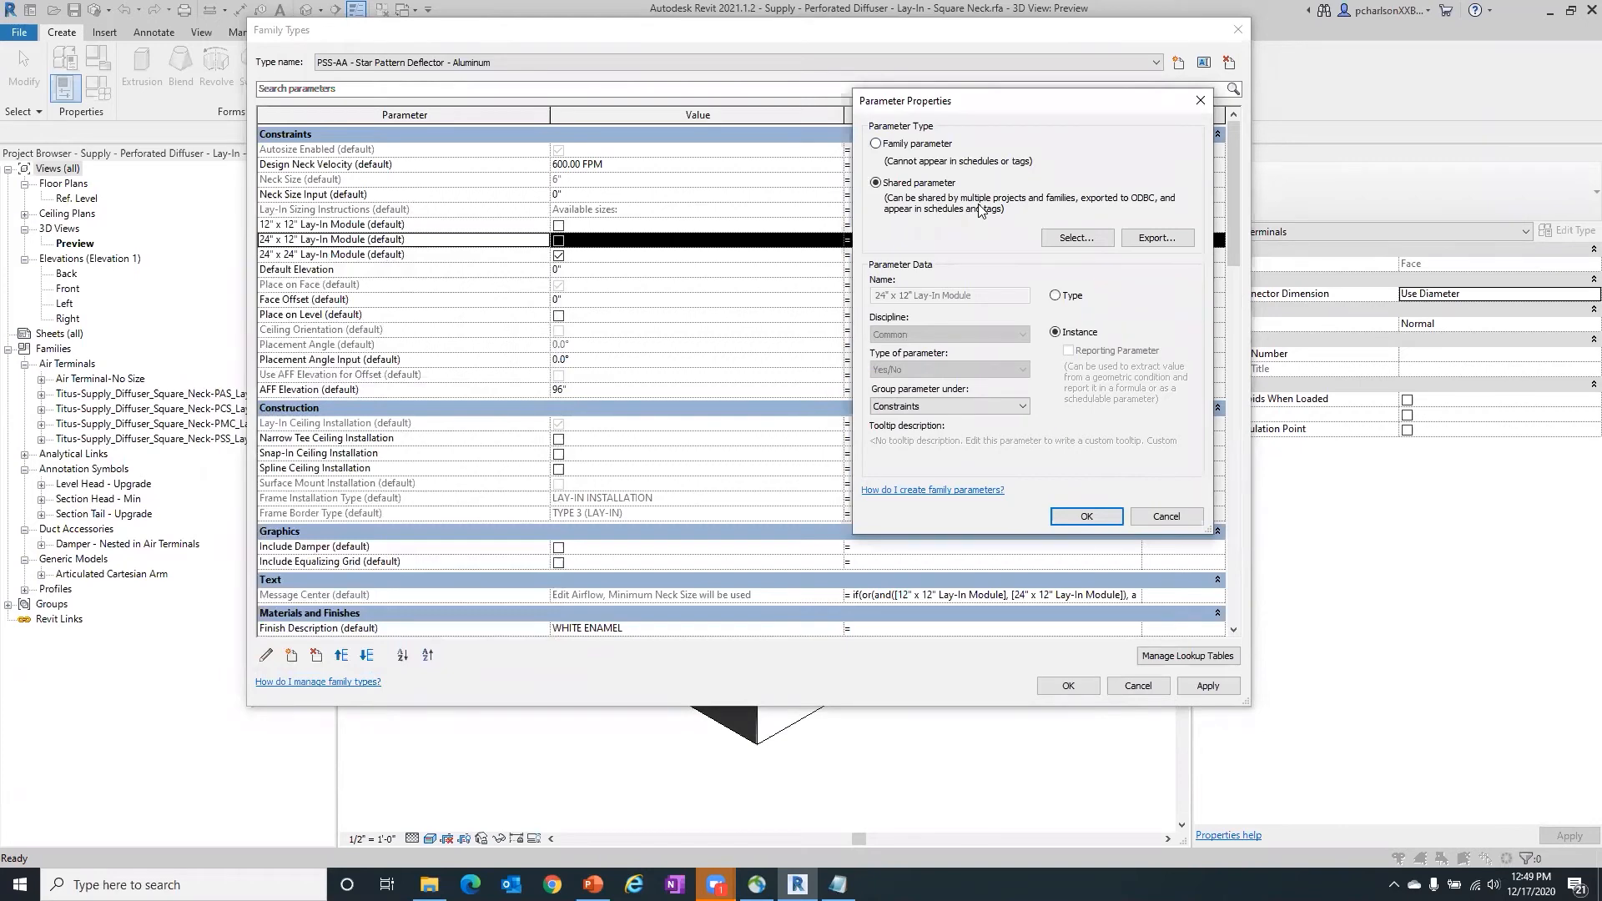
pyautogui.click(1073, 241)
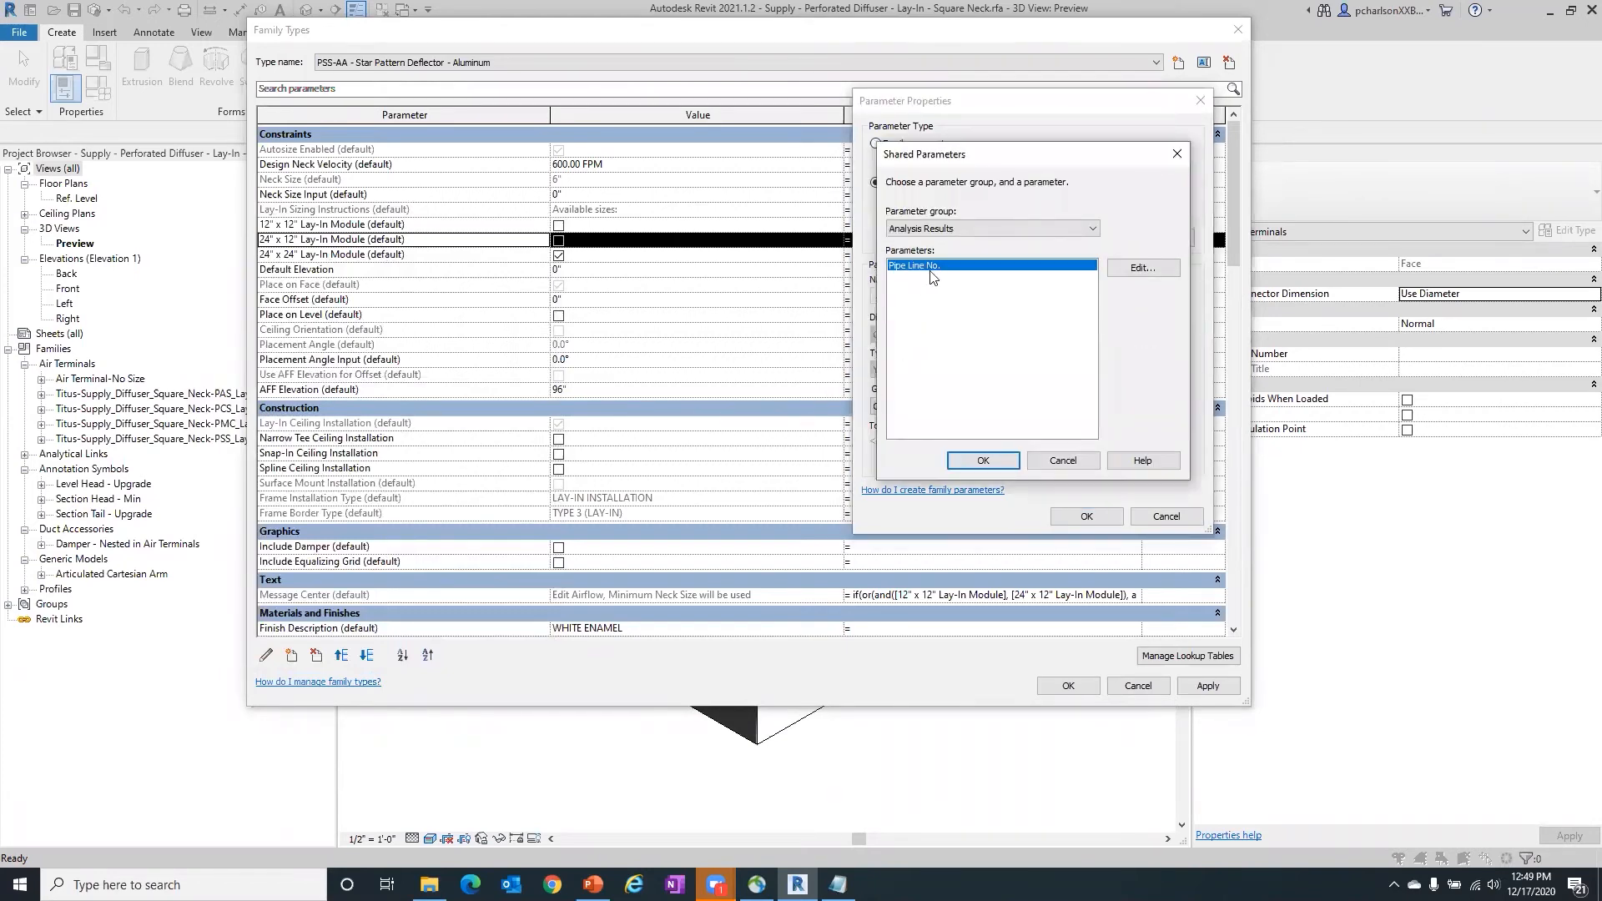
pyautogui.moveTo(965, 161); pyautogui.dragTo(1247, 132)
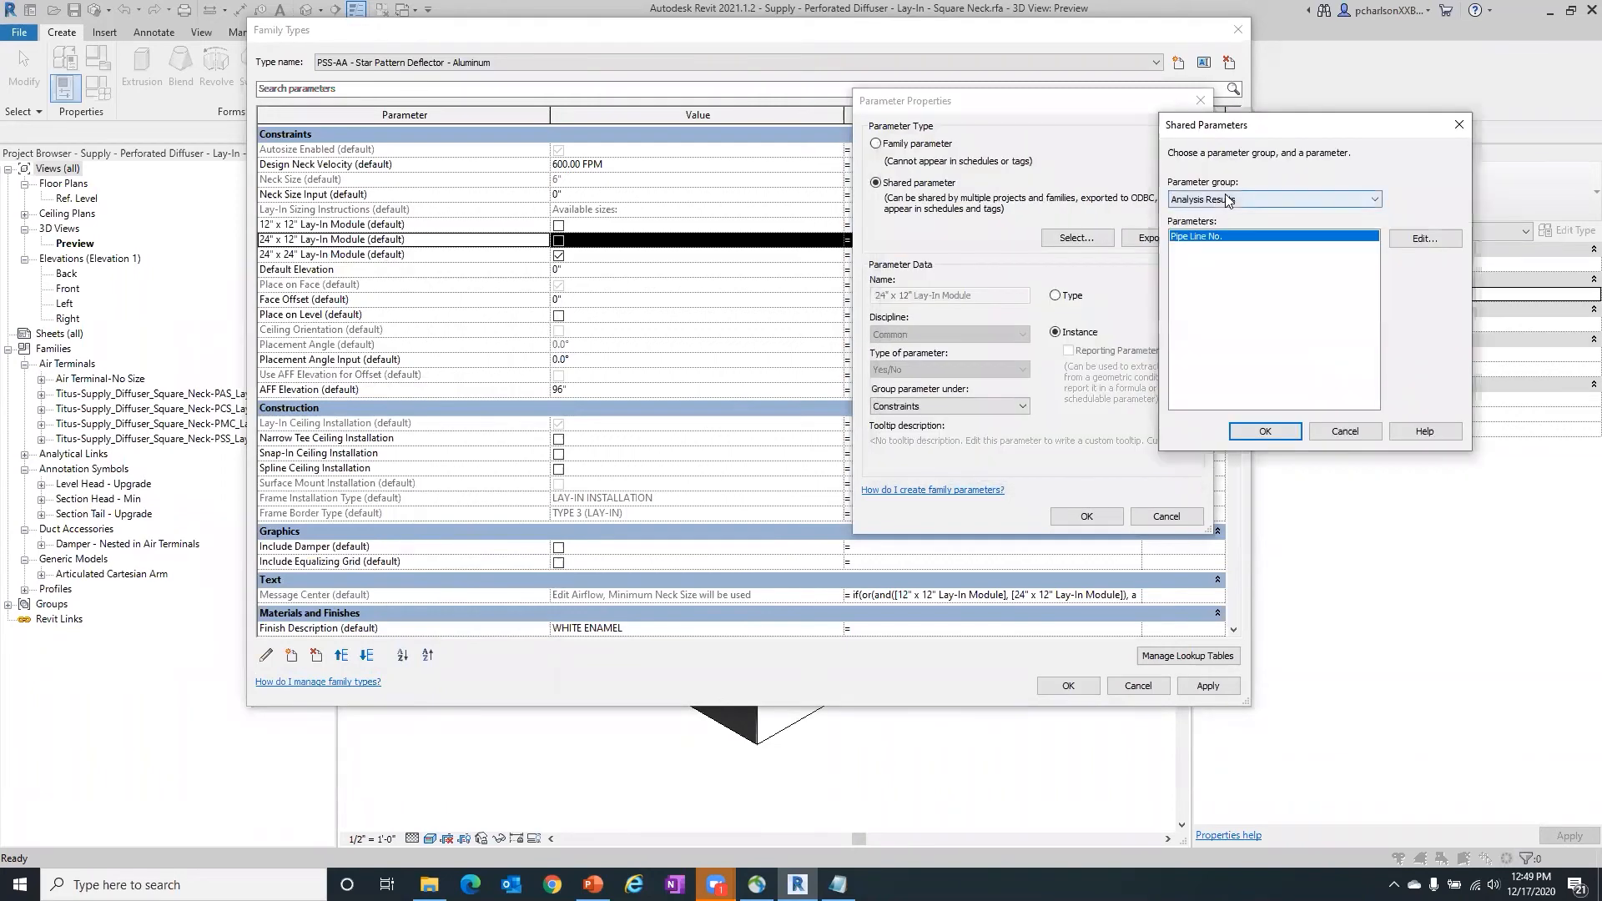
pyautogui.click(1352, 430)
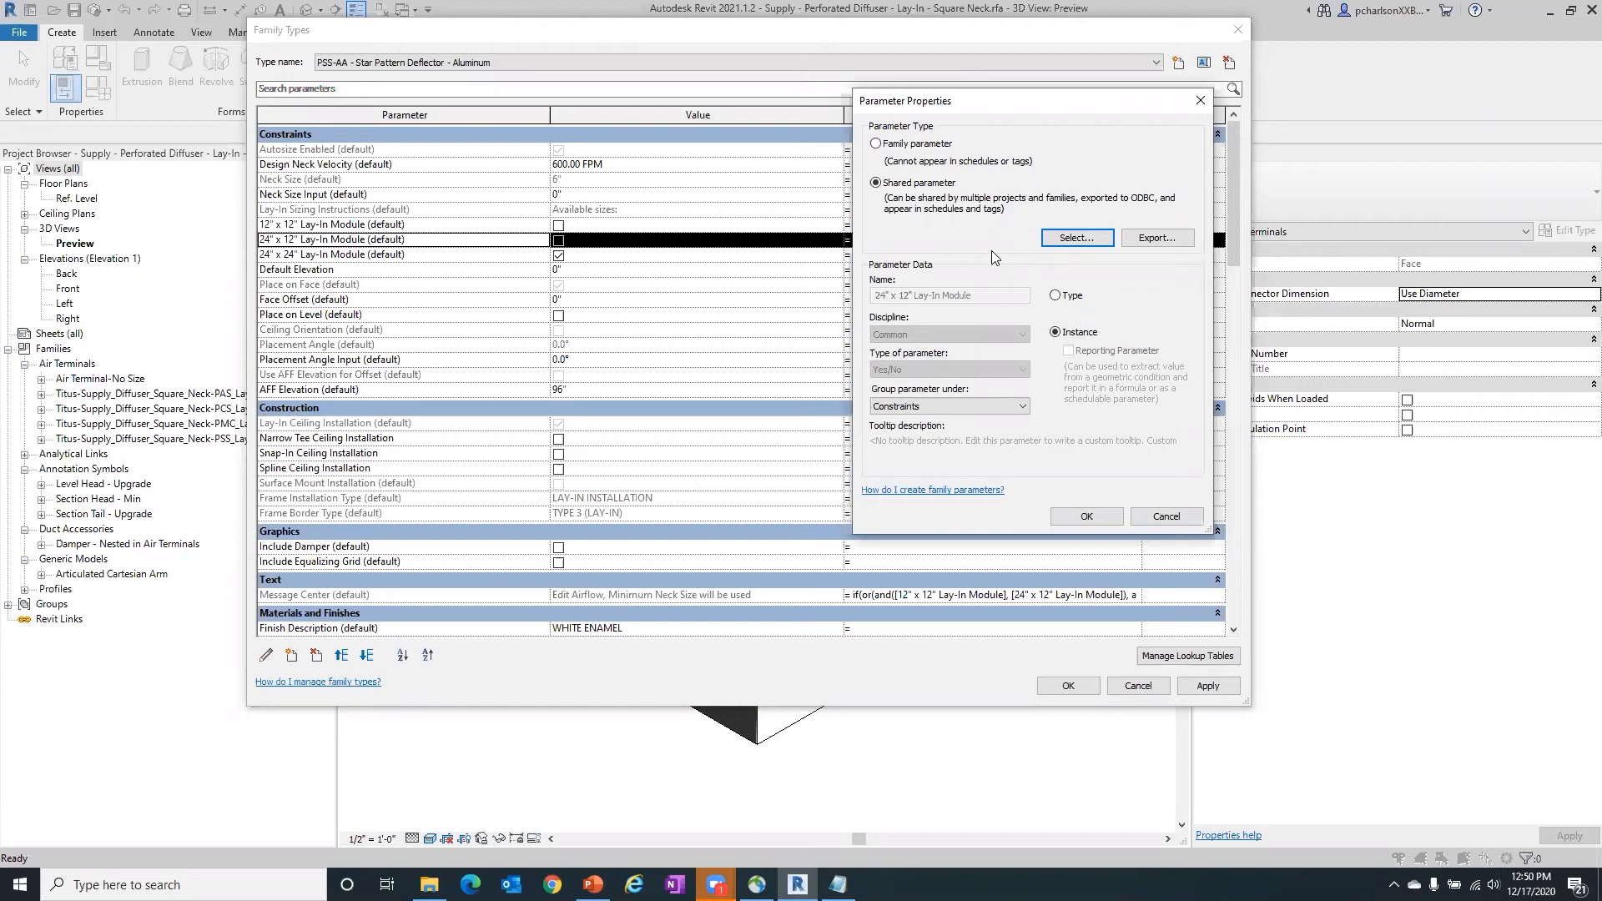
pyautogui.click(1168, 516)
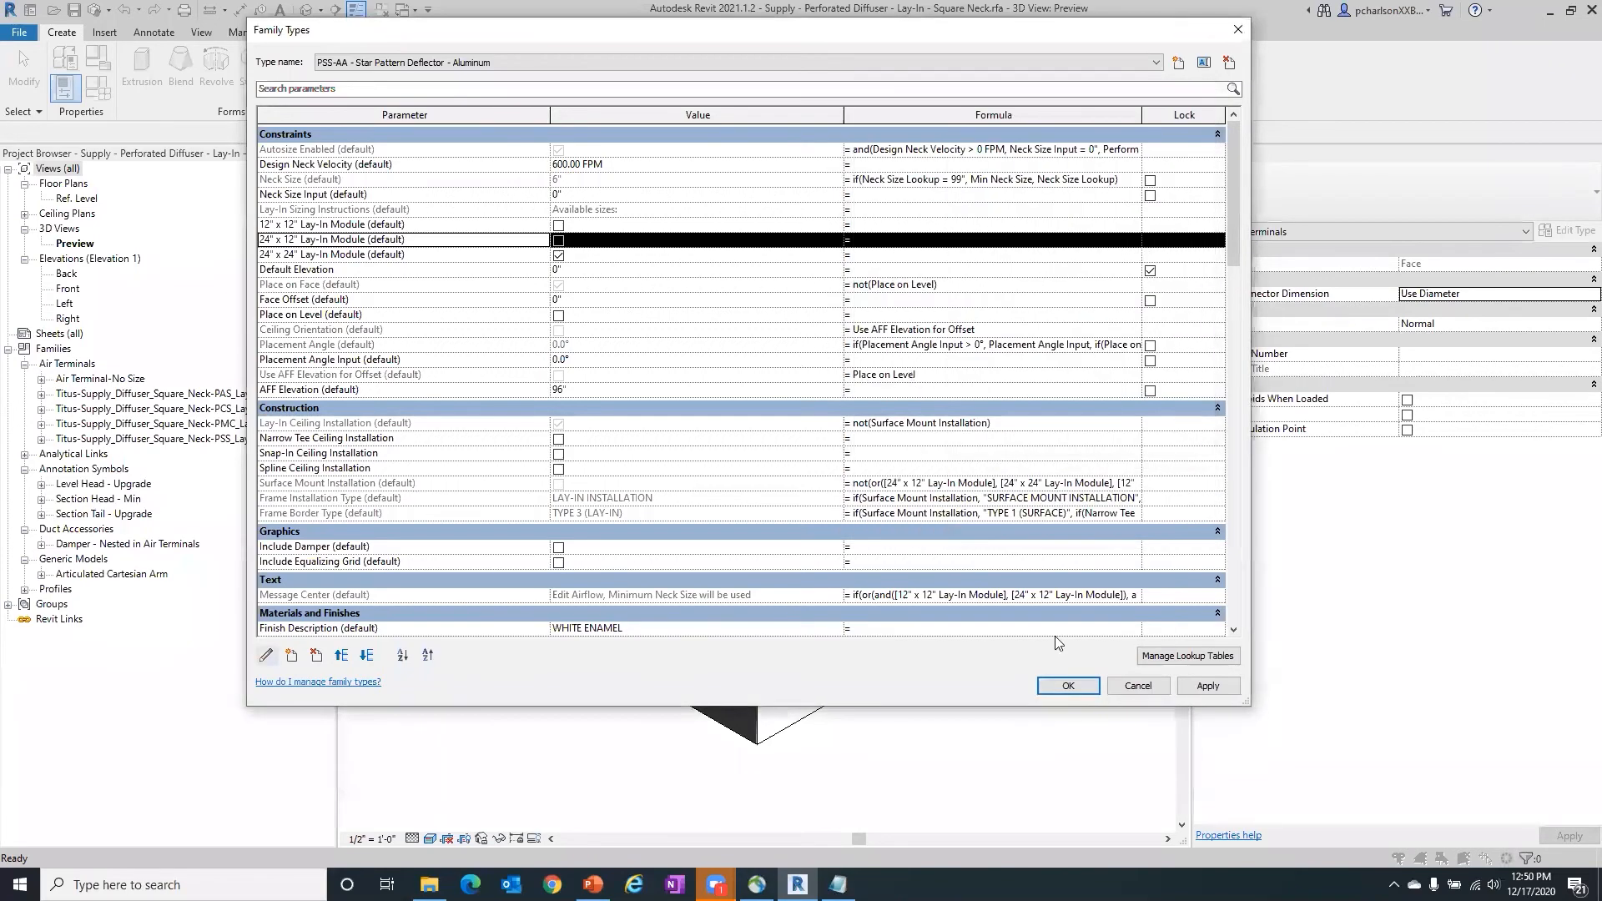
pyautogui.click(1065, 683)
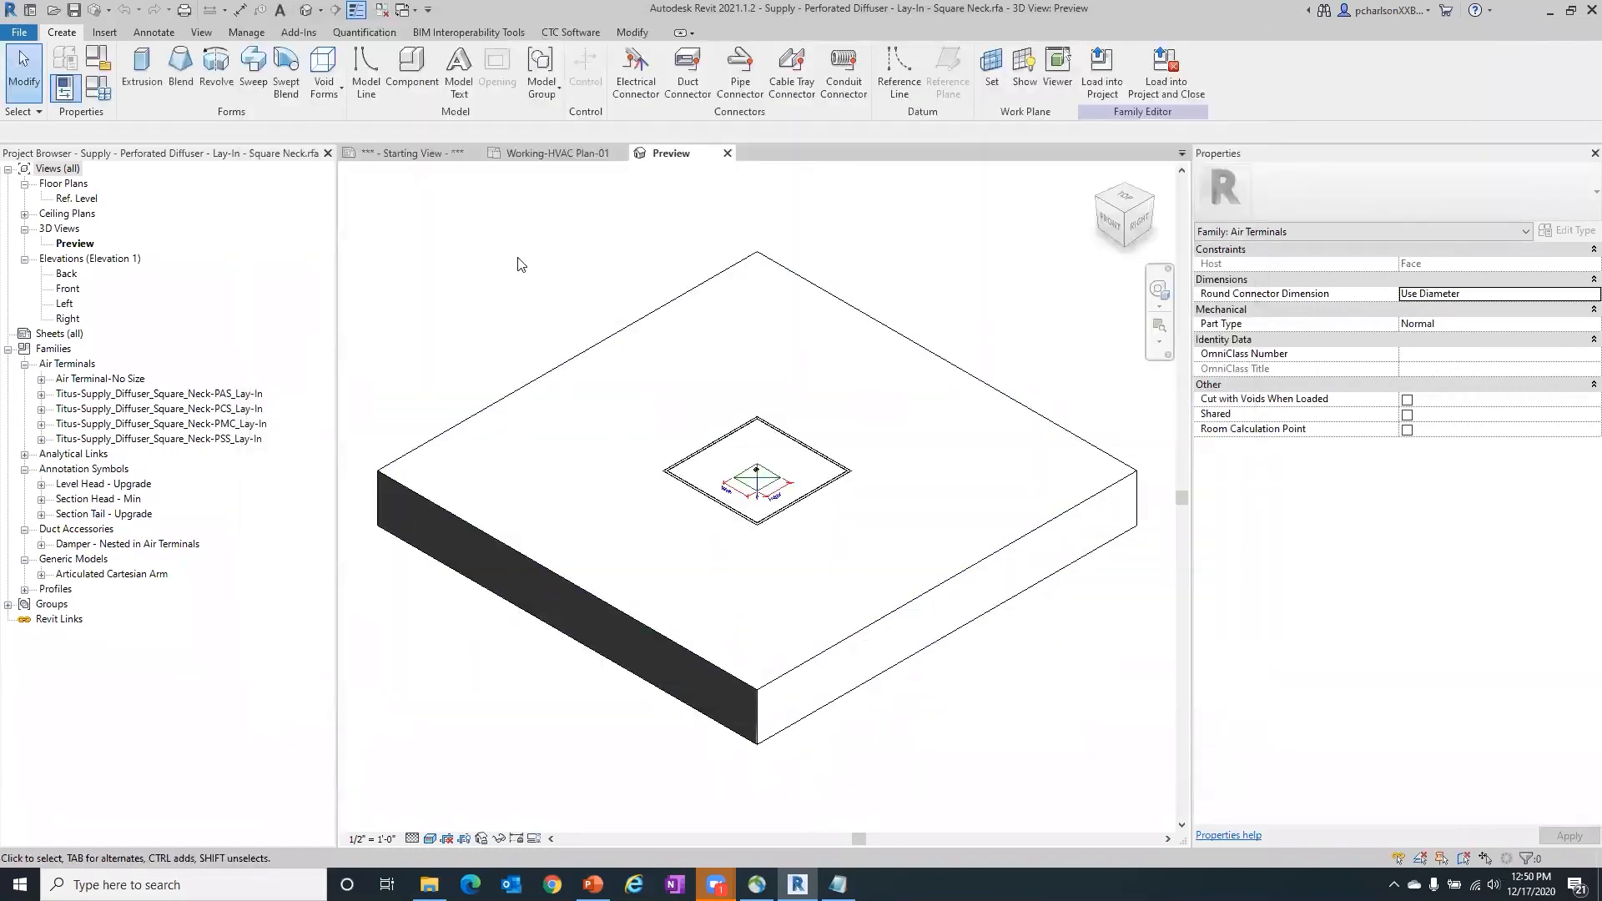
# - Look at the available CTC Software tools, then close the diffuser family to return to the Working-HVAC Plan-01 view
pyautogui.click(561, 32)
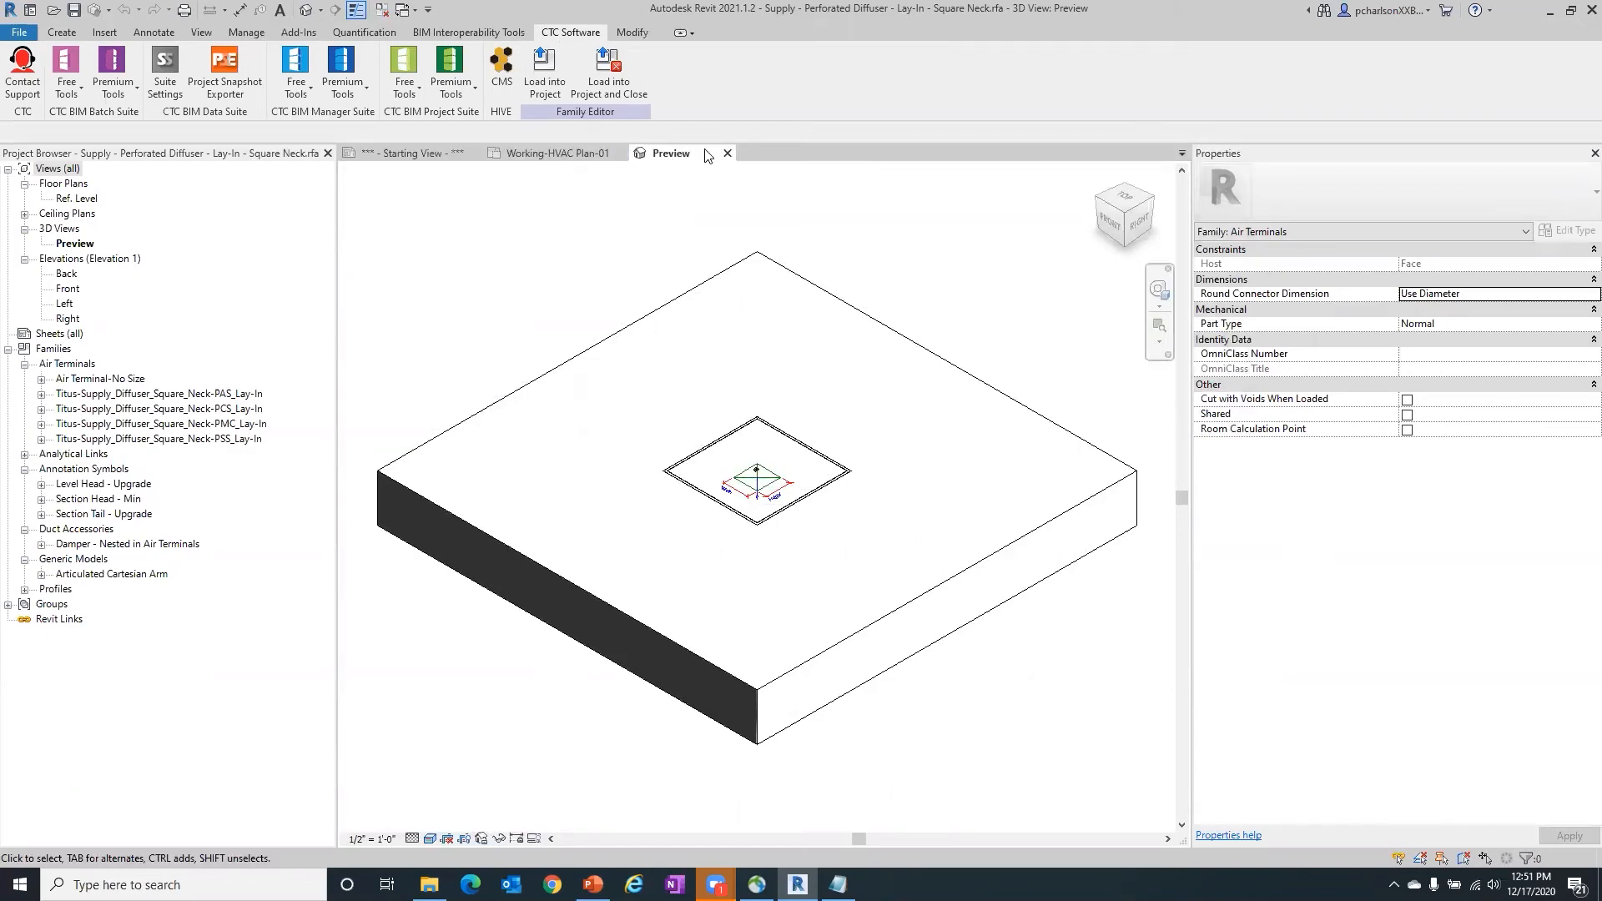
pyautogui.click(735, 153)
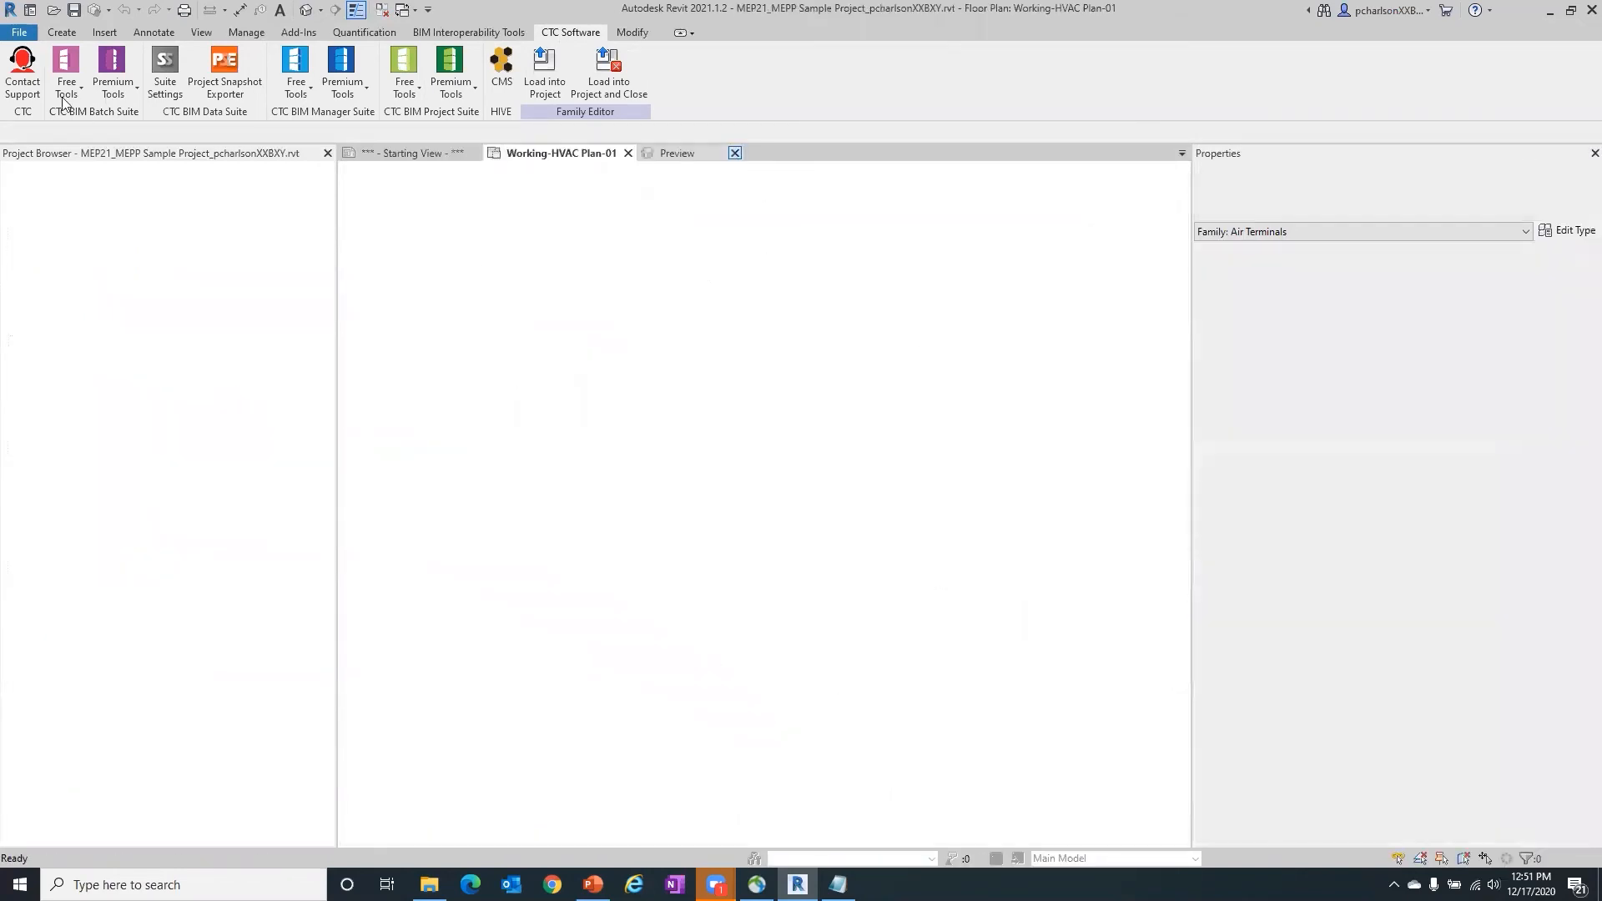
# - Open the sample family rac_basic_sample_family.rfa from the Samples folder
pyautogui.click(18, 32)
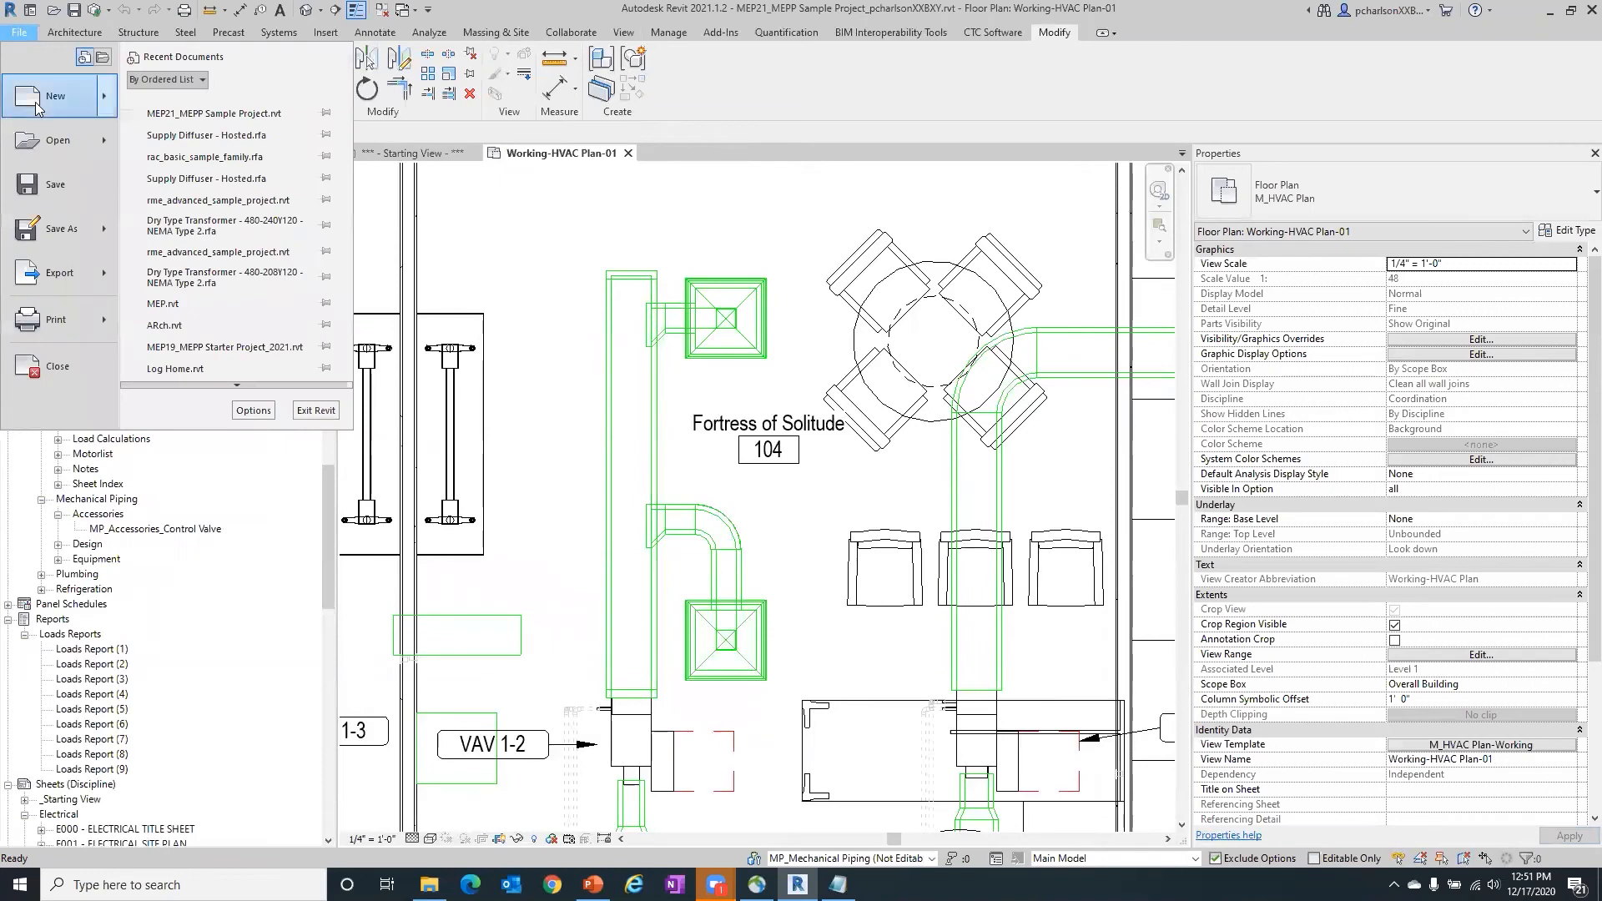
pyautogui.moveTo(48, 162)
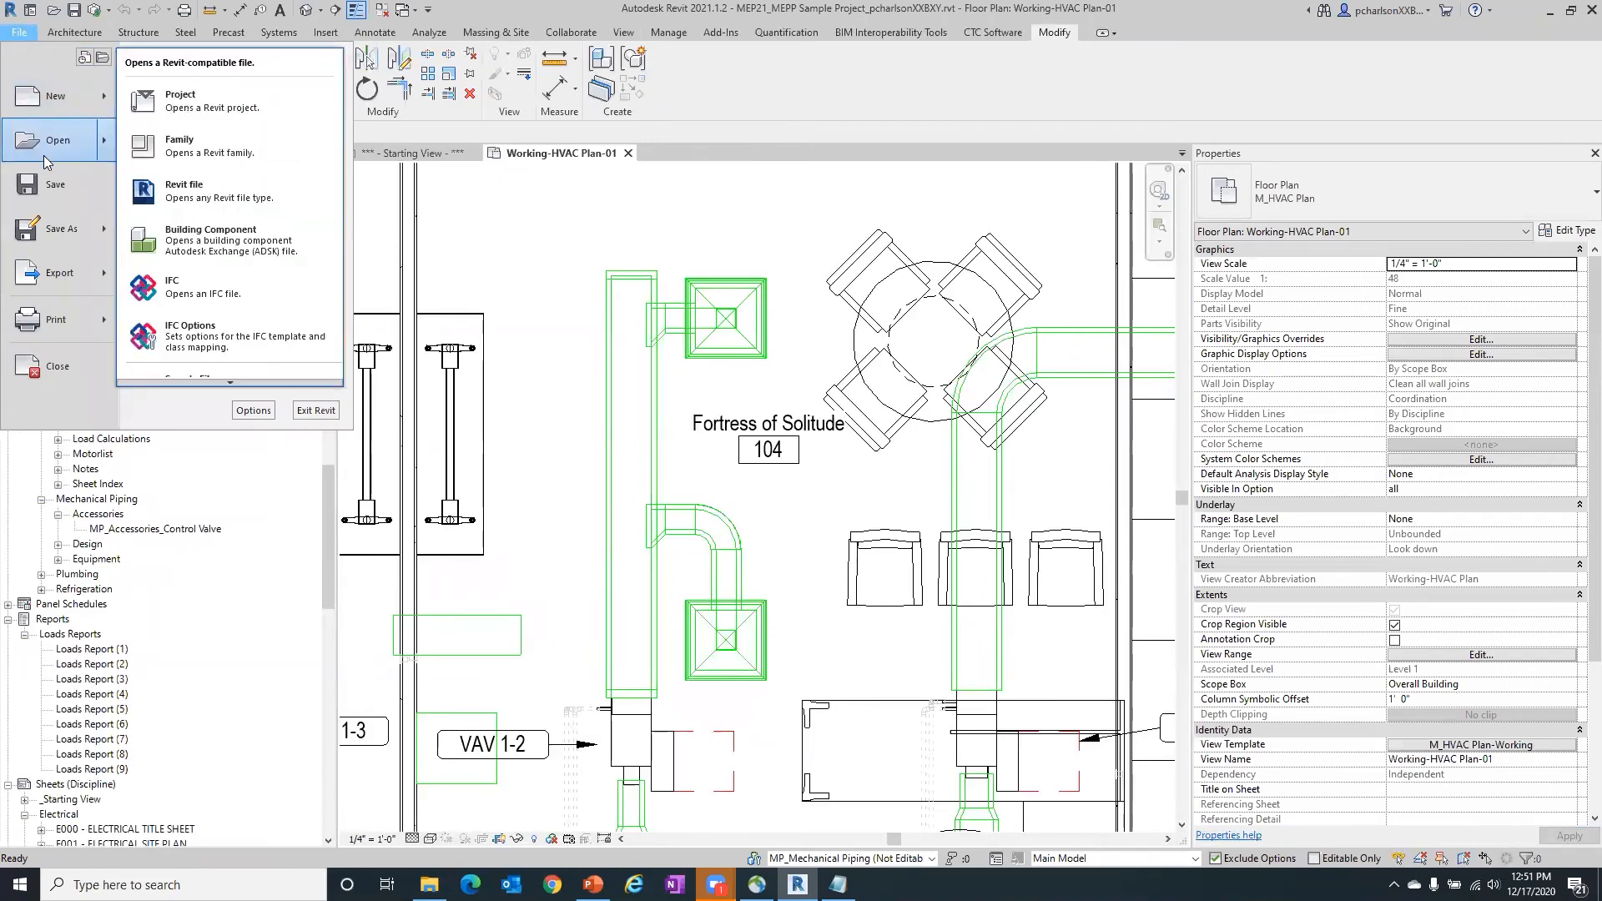
pyautogui.moveTo(201, 387)
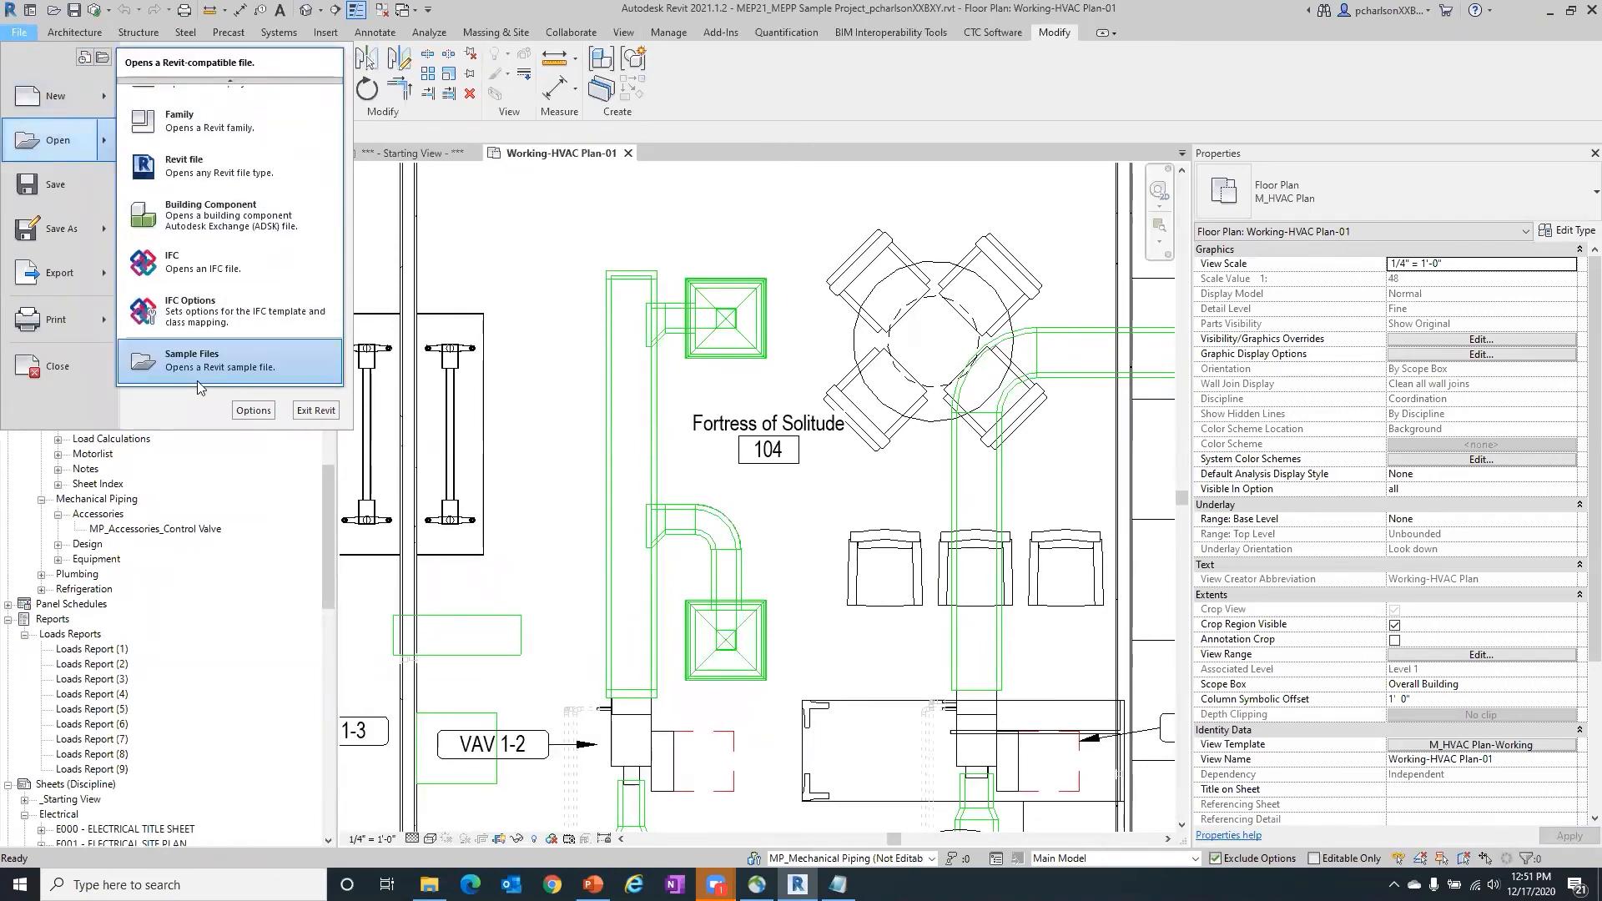
pyautogui.click(201, 317)
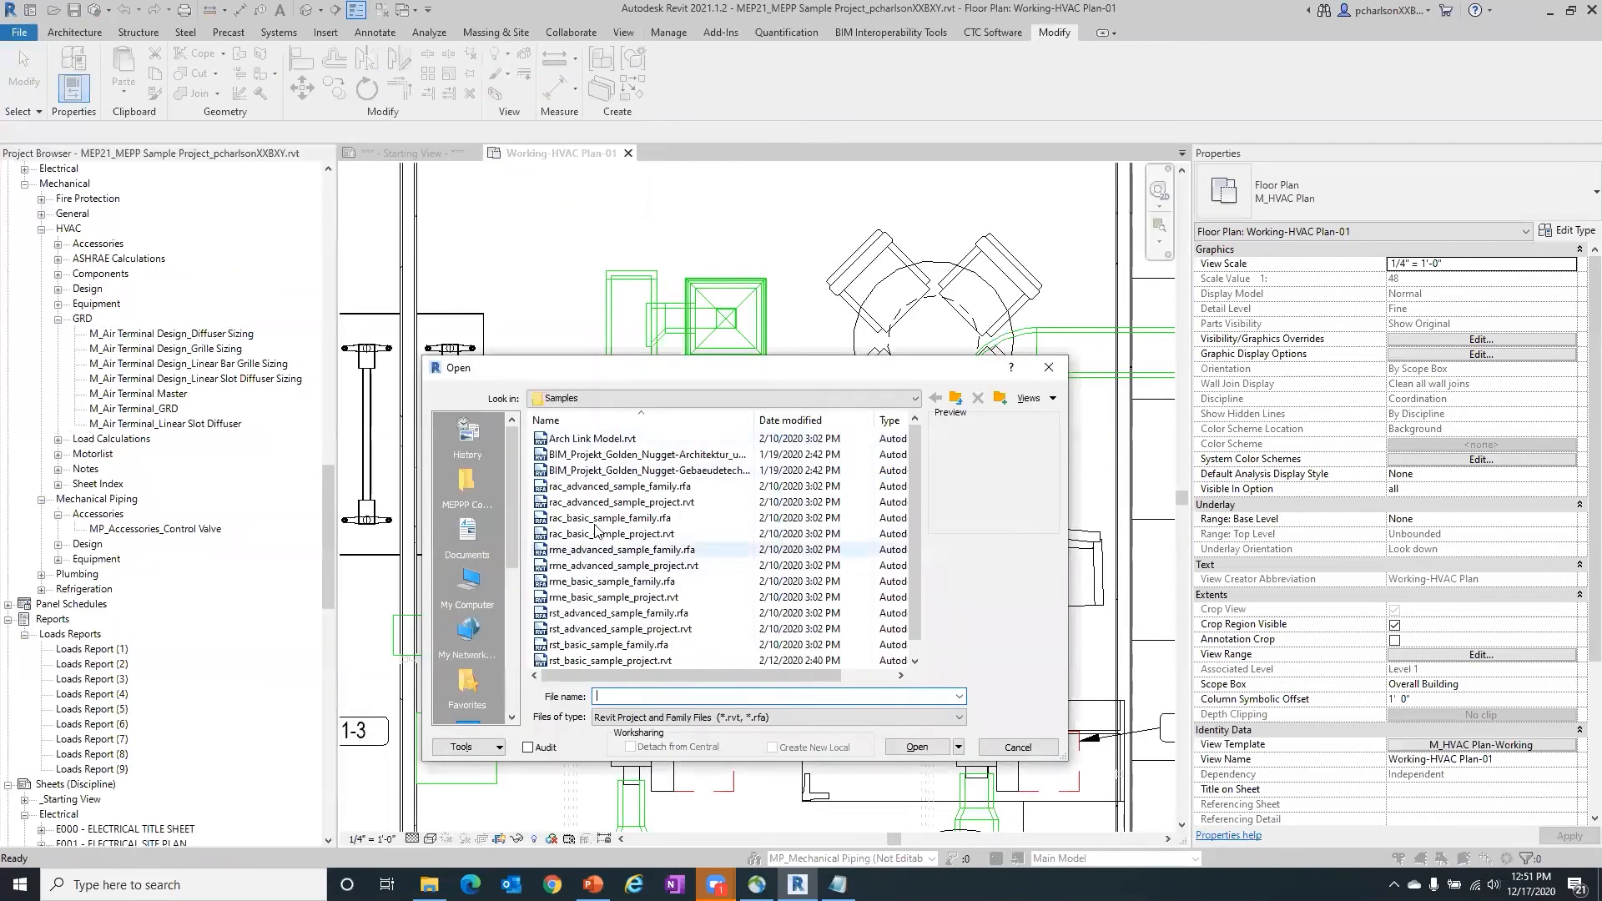
pyautogui.click(617, 487)
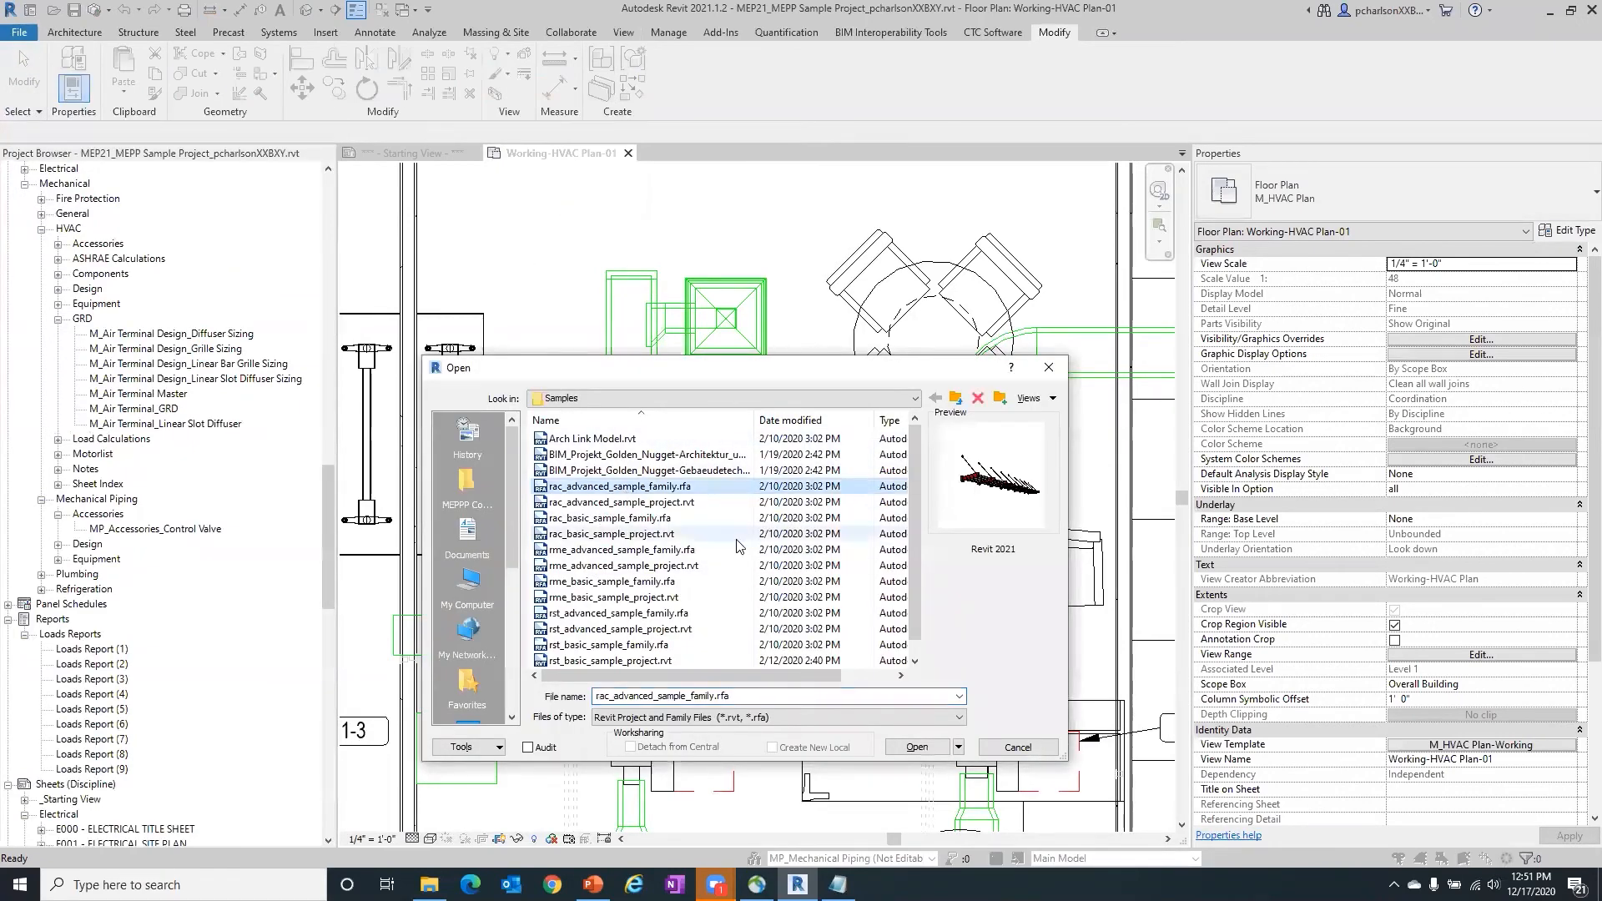
pyautogui.click(617, 518)
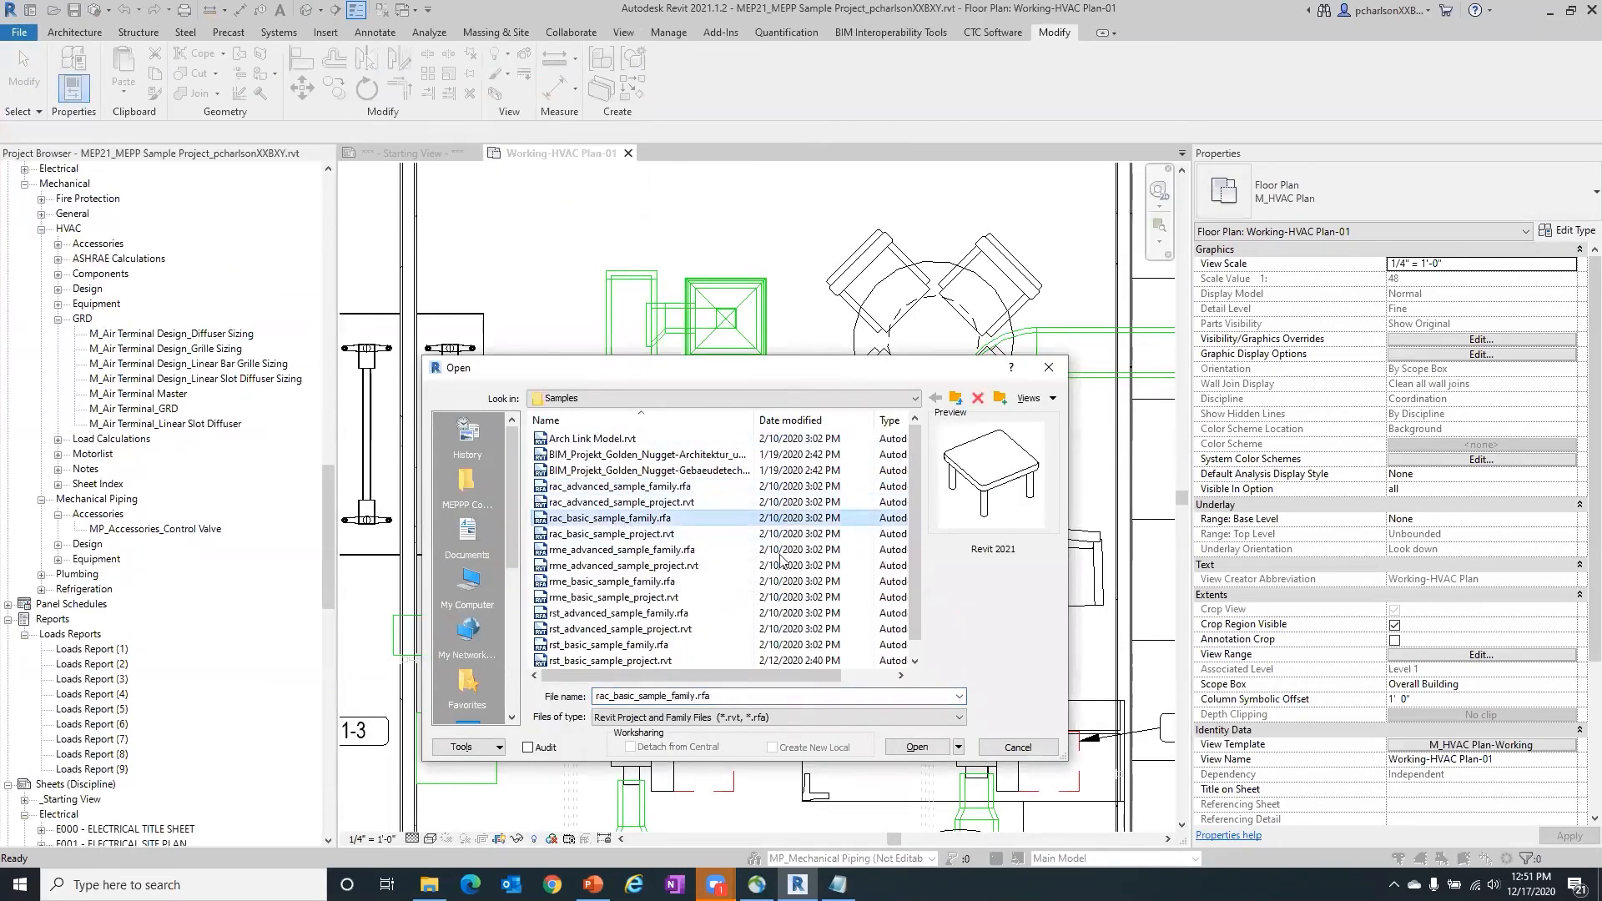
pyautogui.click(917, 746)
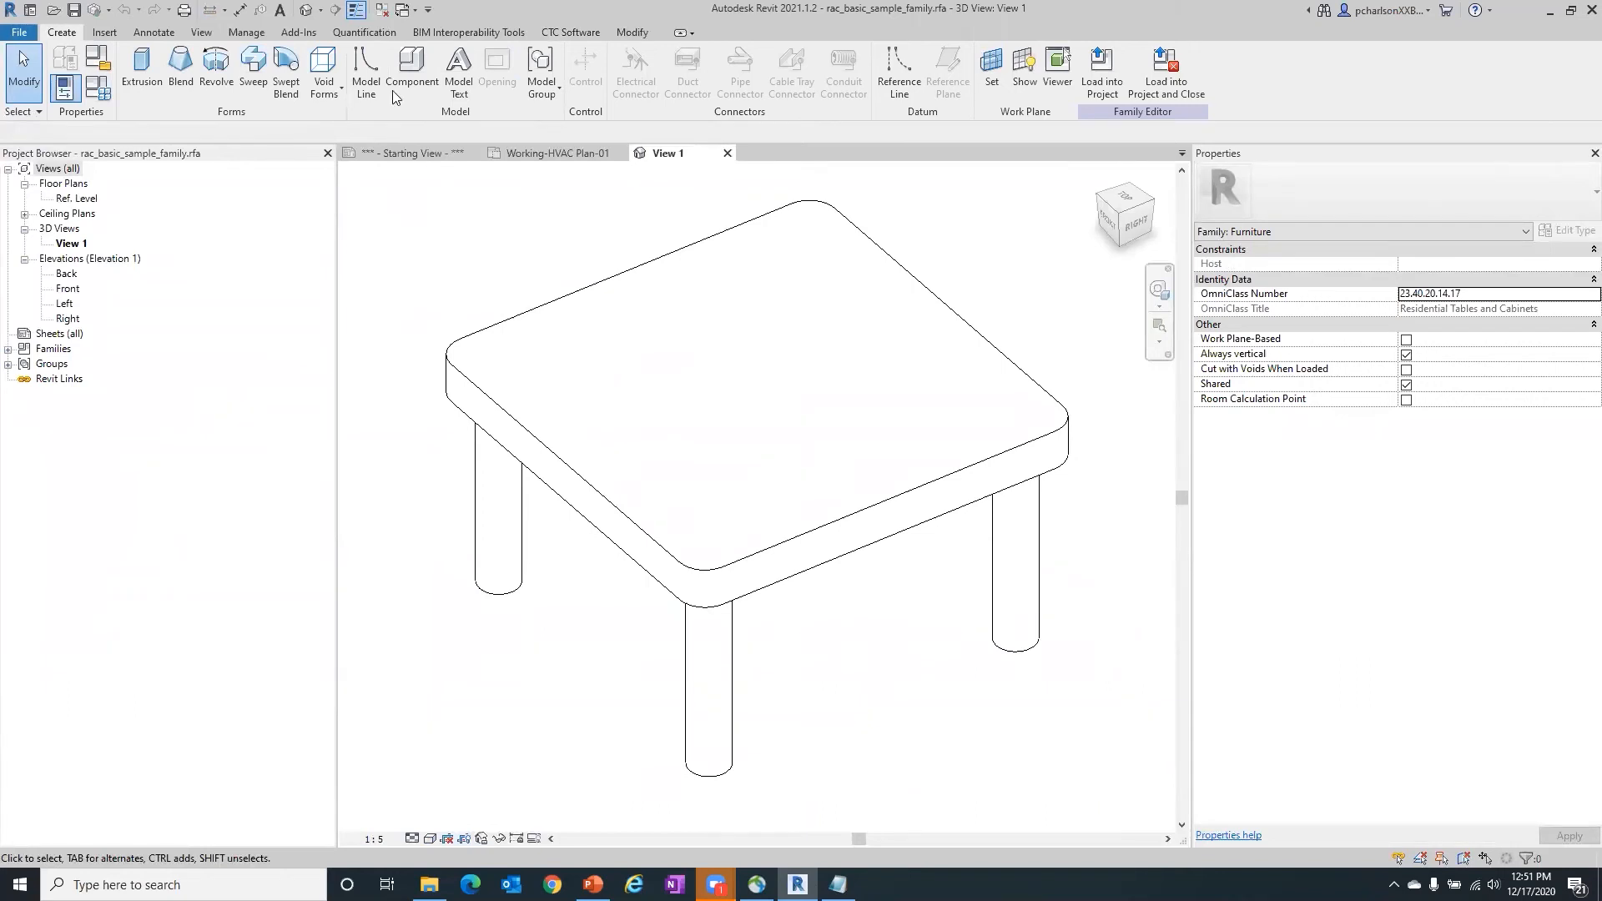
# - Start the CTC Family Processor tool from the open table family
pyautogui.click(568, 31)
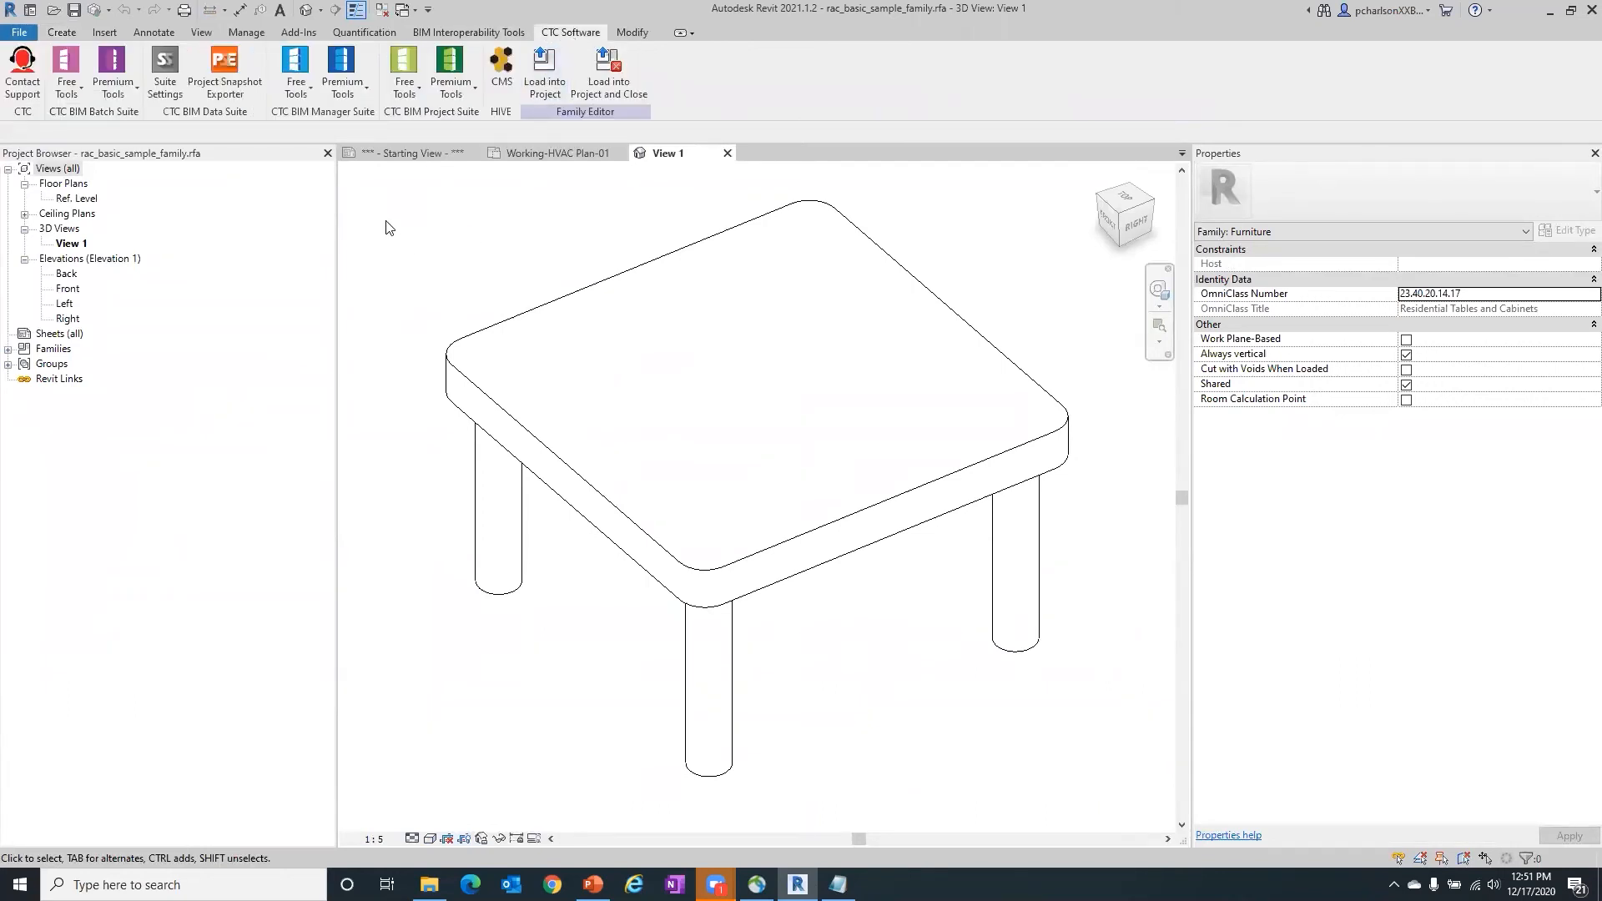
pyautogui.click(347, 94)
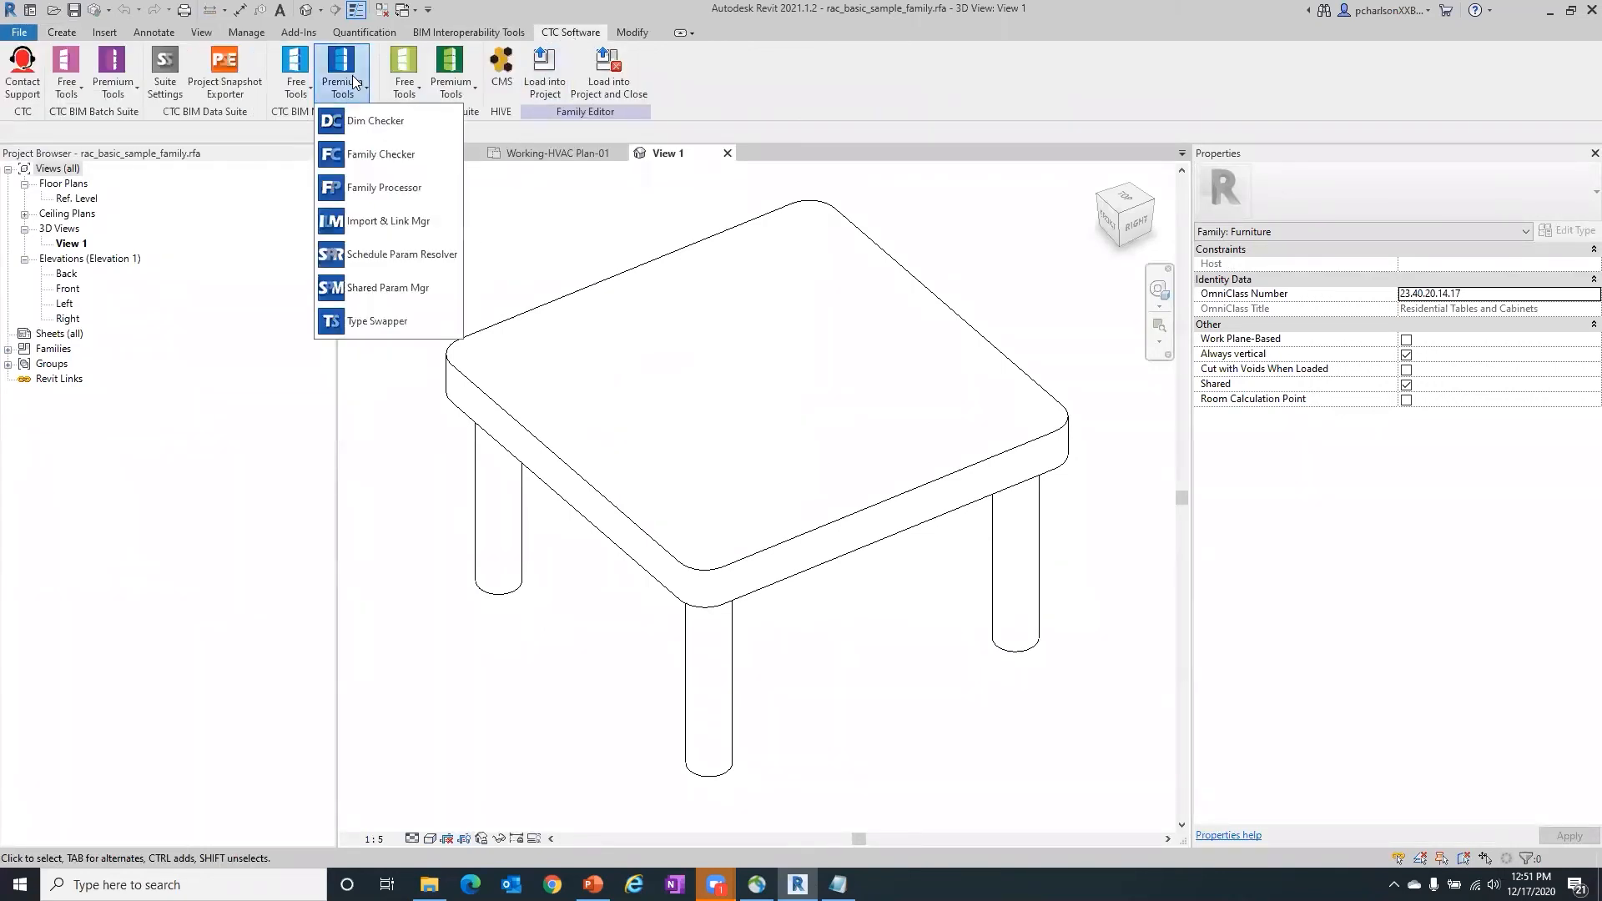
pyautogui.click(403, 196)
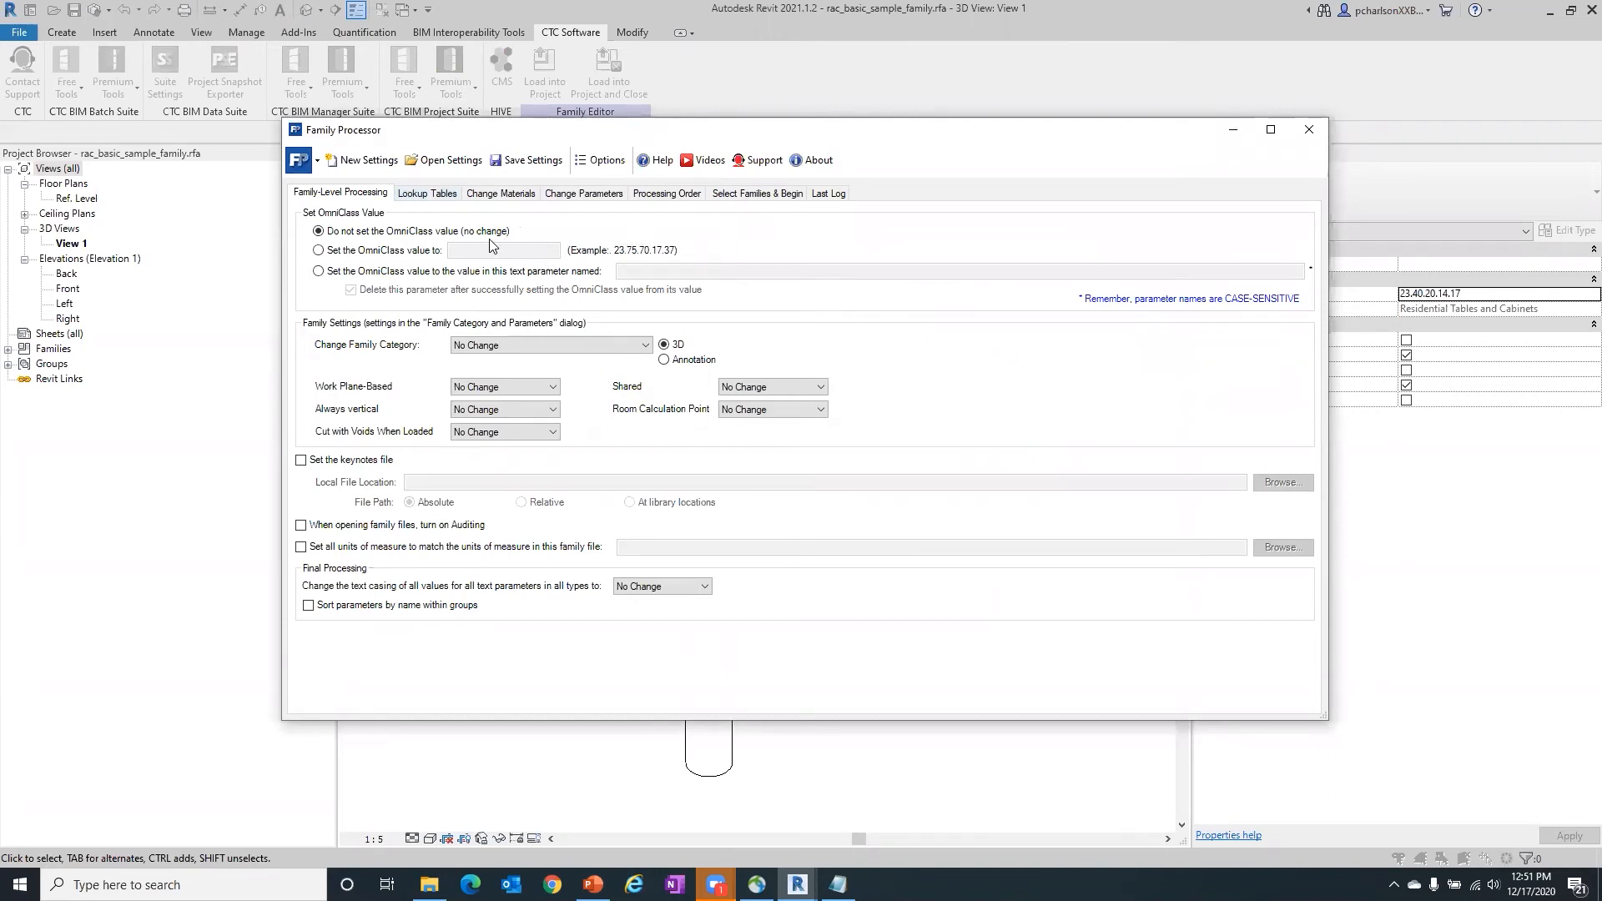
# - Review the Family Processor's parameter options for deleting, adding shared and family parameters, replacing with shared parameters, and changing existing ones
pyautogui.click(577, 200)
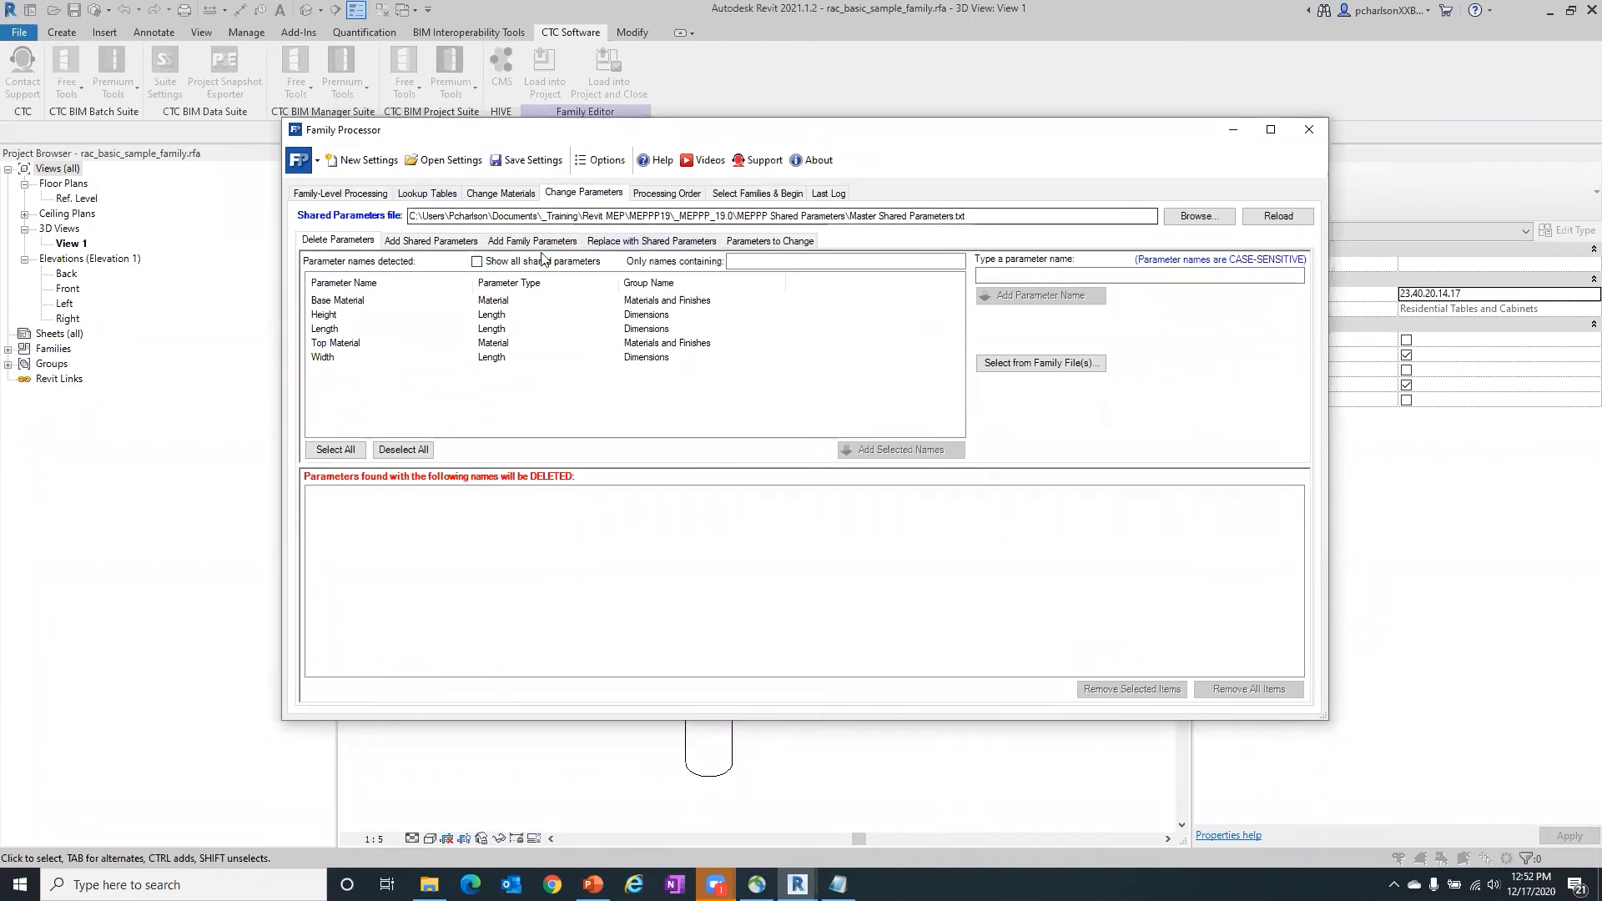
pyautogui.click(445, 241)
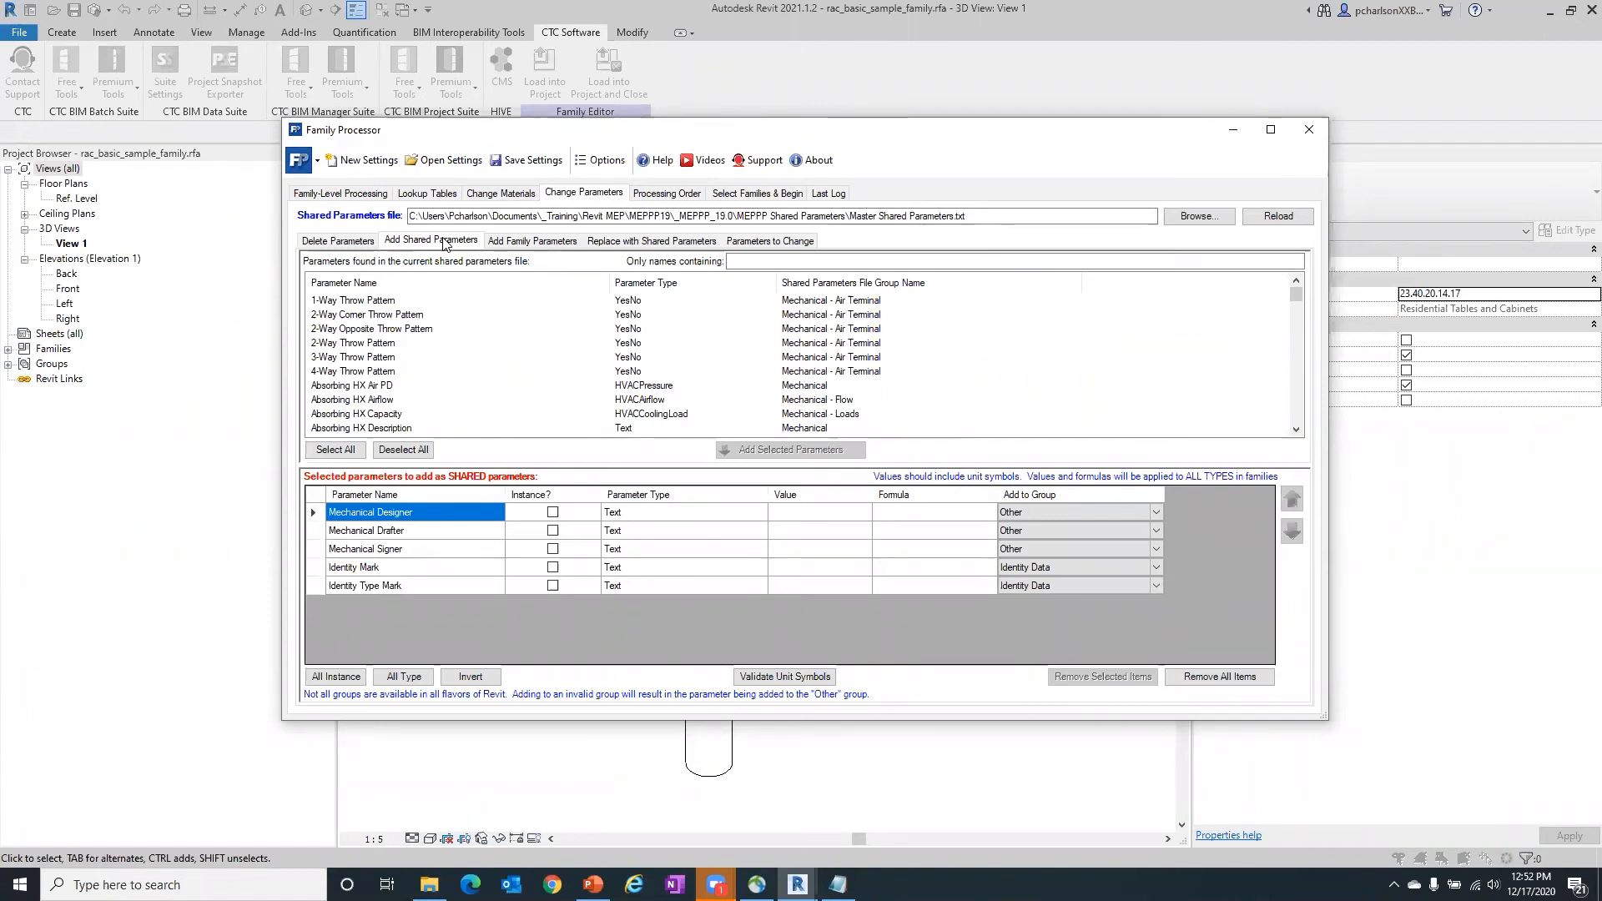
pyautogui.click(539, 242)
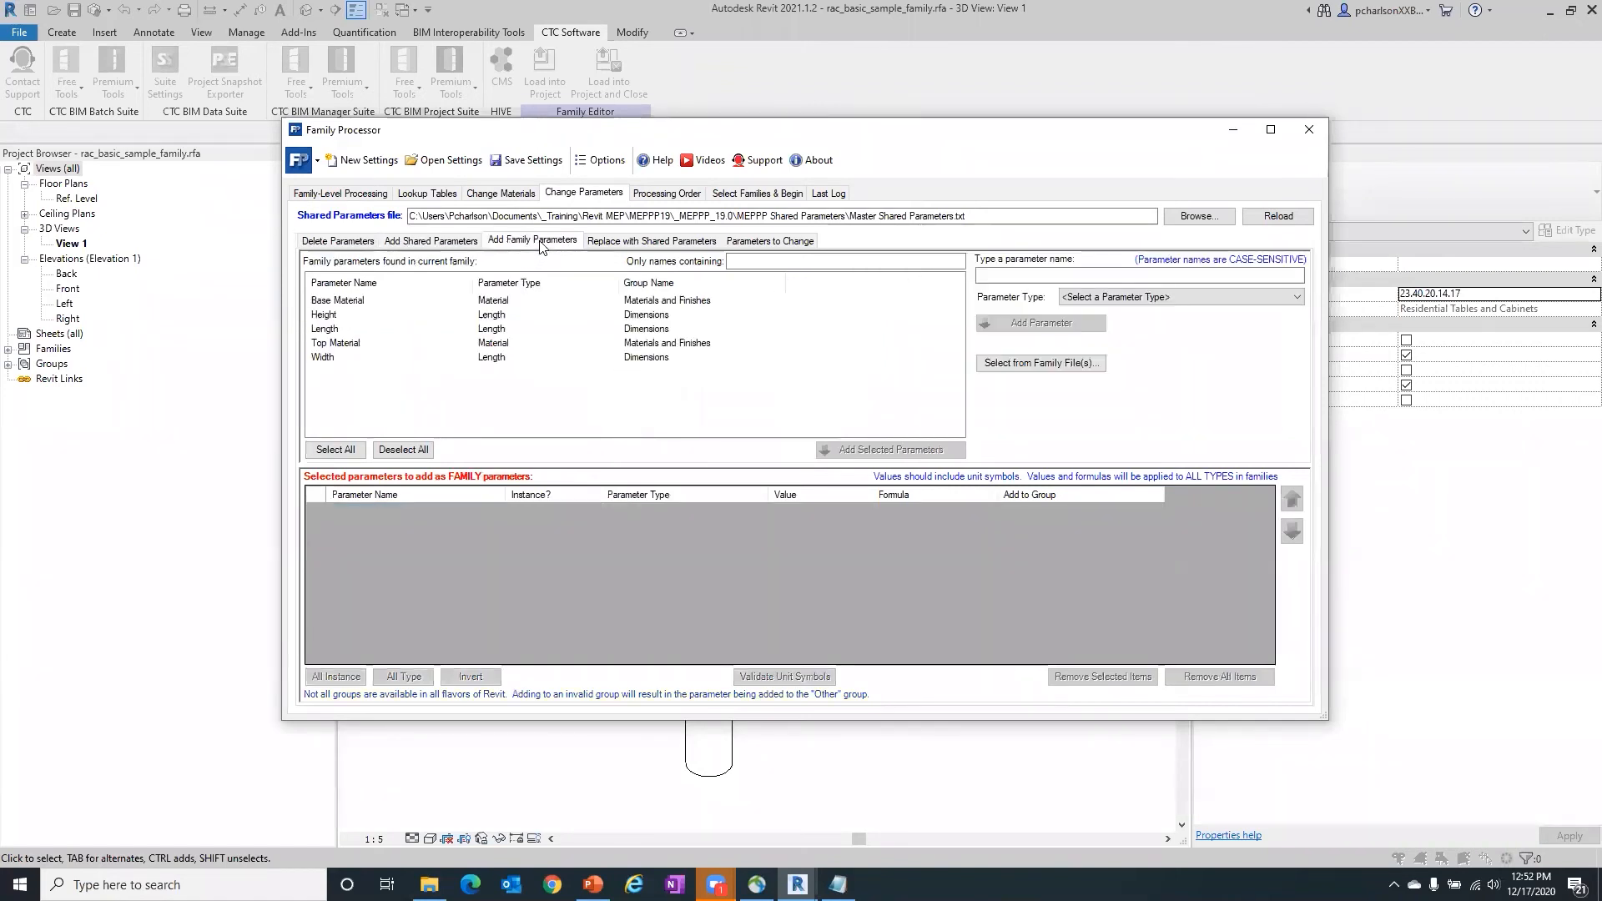
pyautogui.click(639, 244)
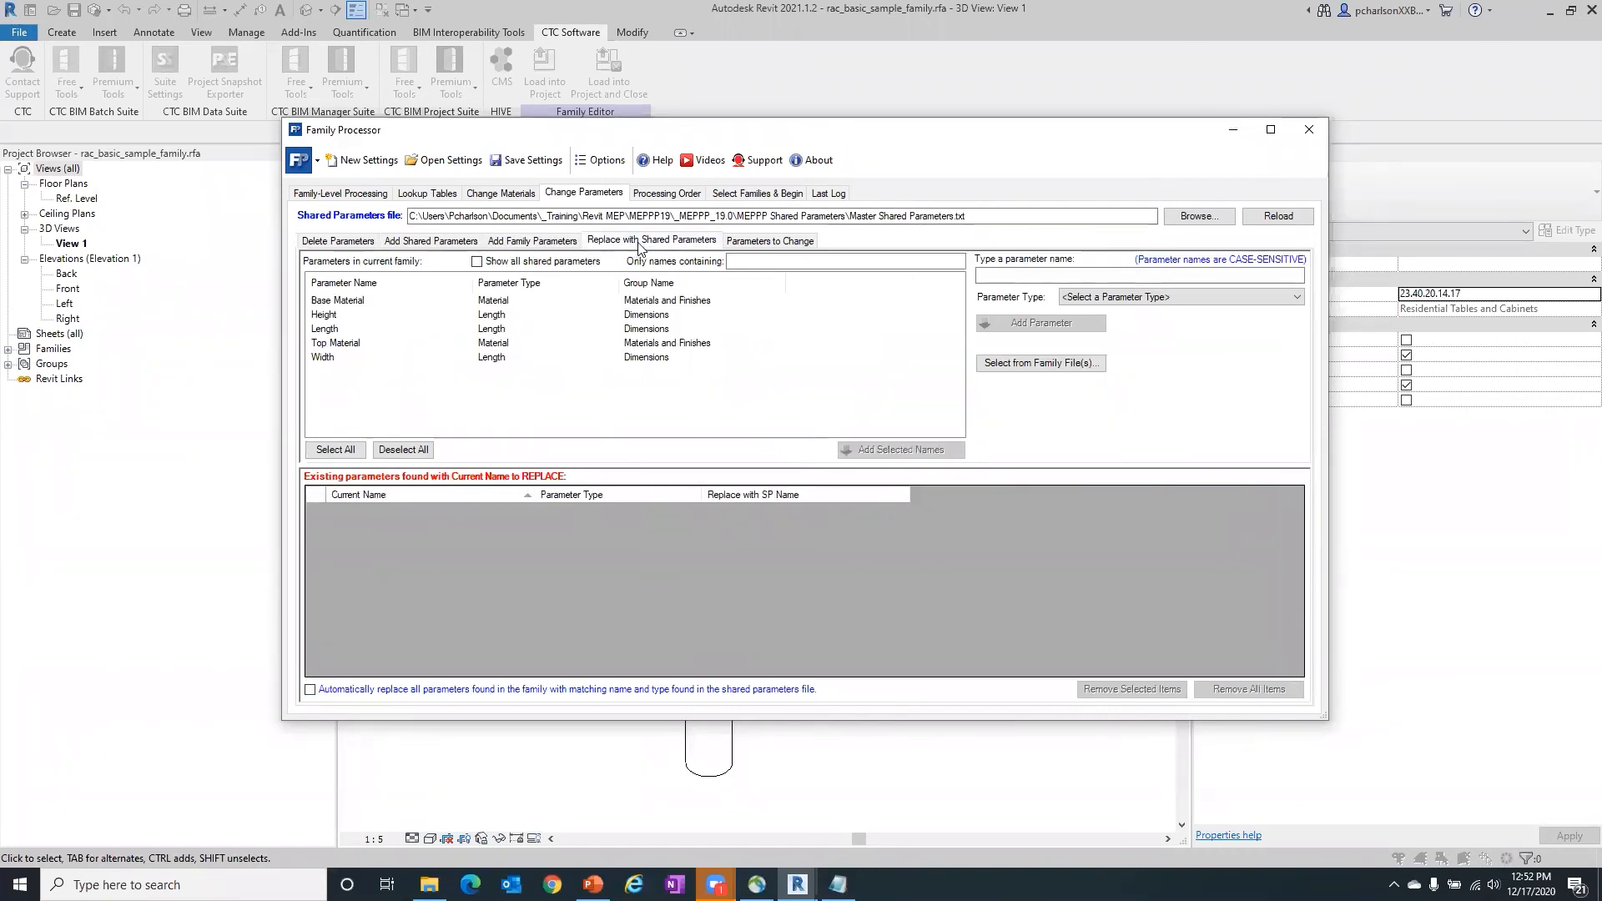
pyautogui.click(782, 242)
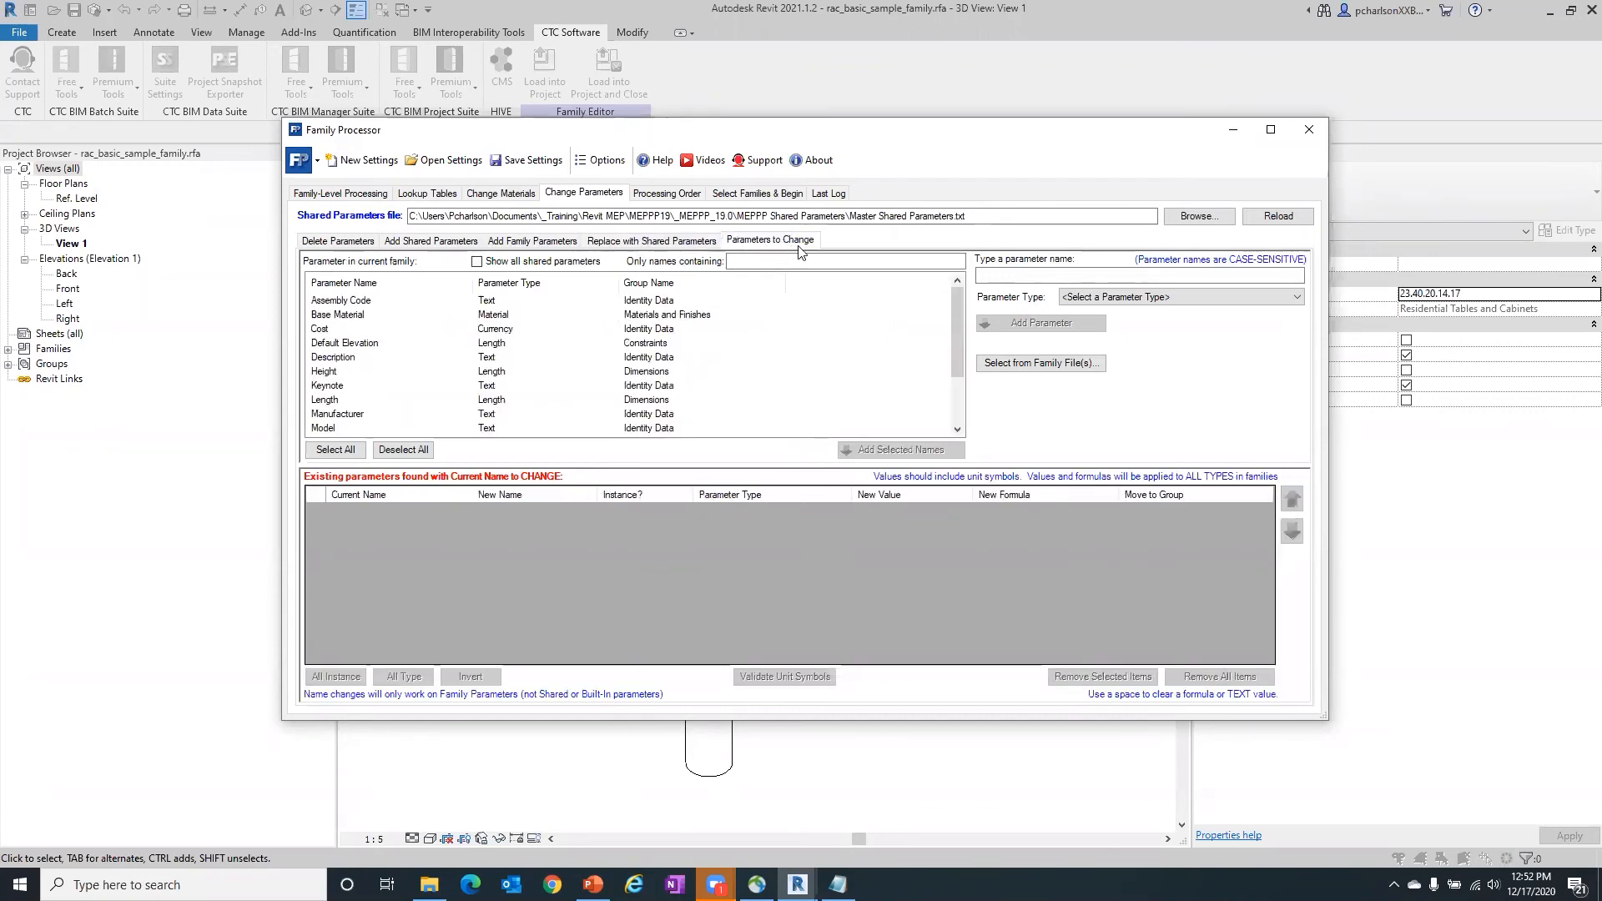
# - Add Hood Depth from the master shared parameters file to the shared parameters selected for adding to families
pyautogui.click(432, 240)
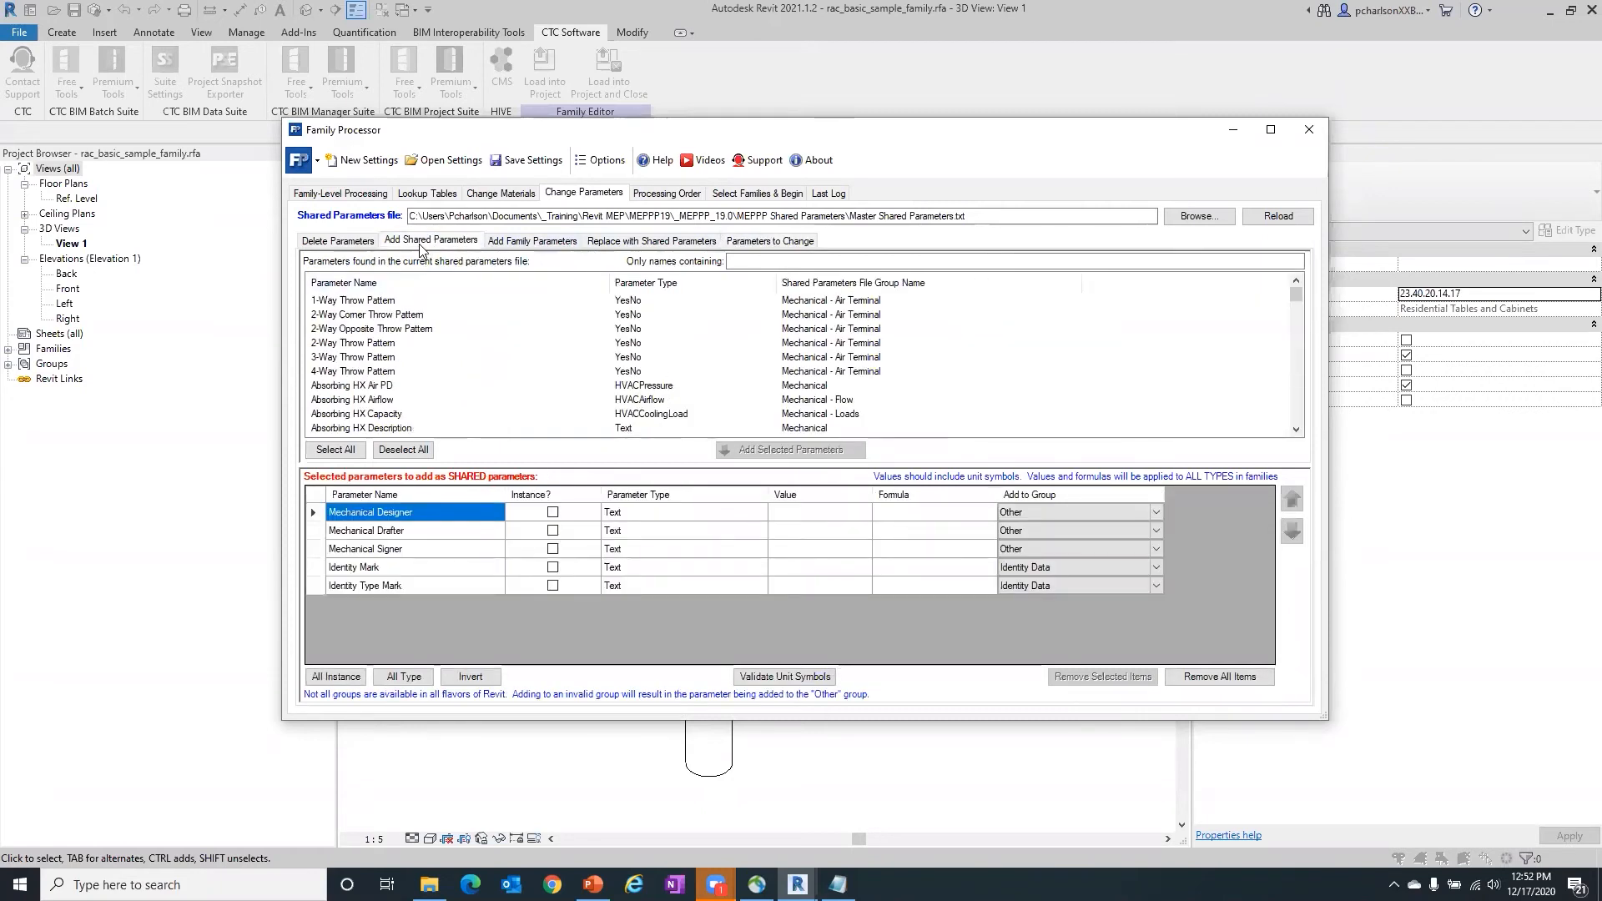
pyautogui.scroll(-5, 509, 309)
pyautogui.scroll(-5, 506, 312)
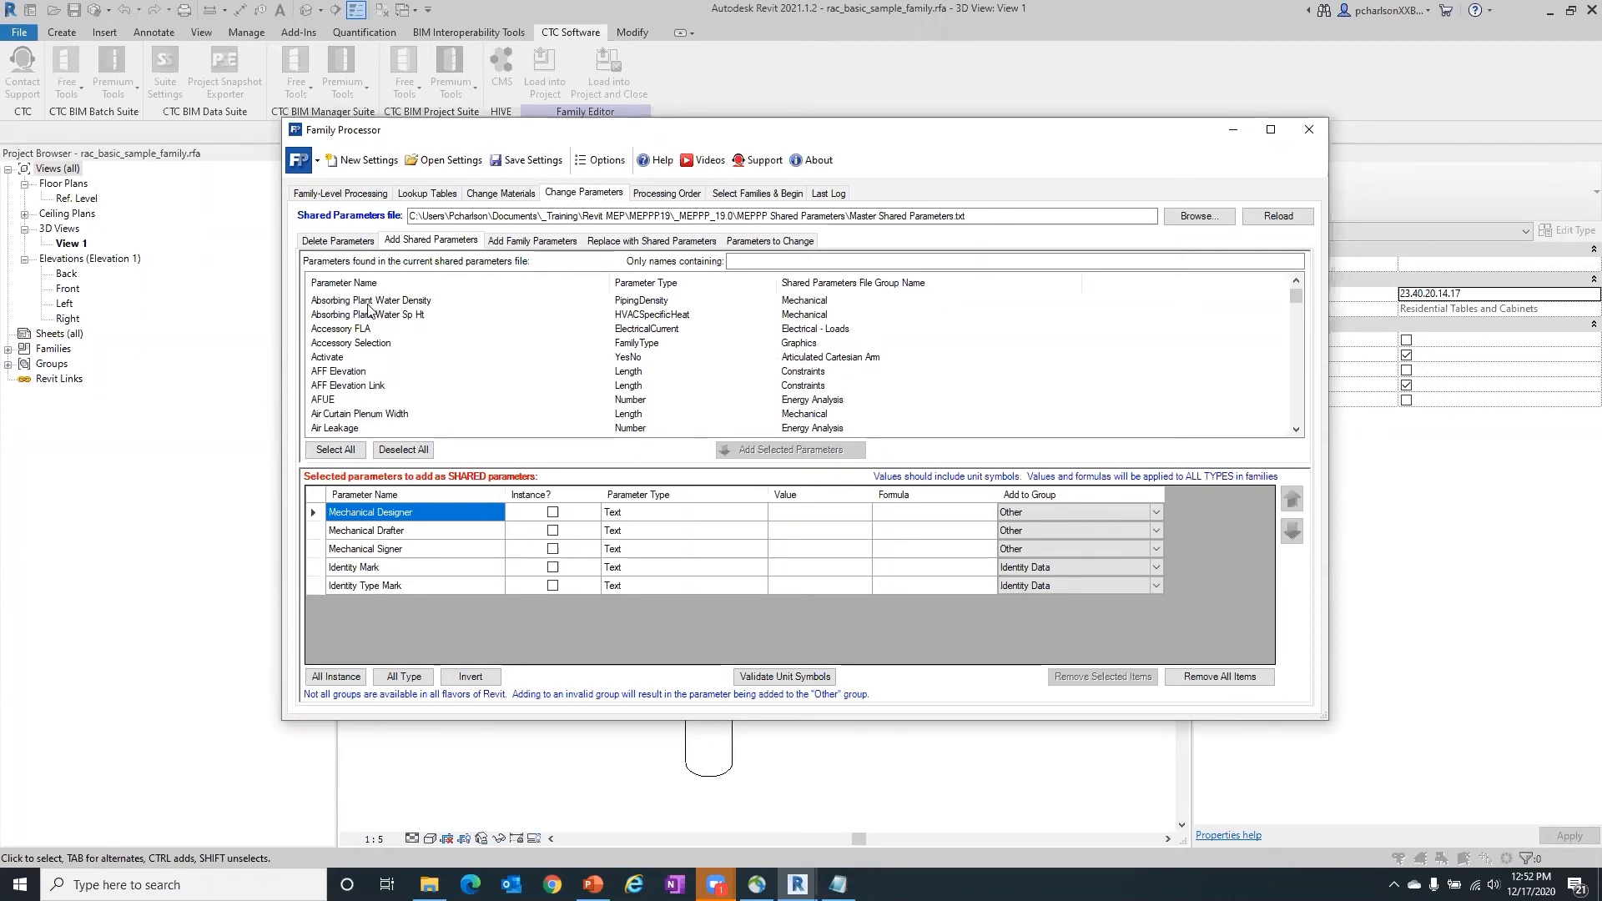
pyautogui.scroll(-10, 368, 308)
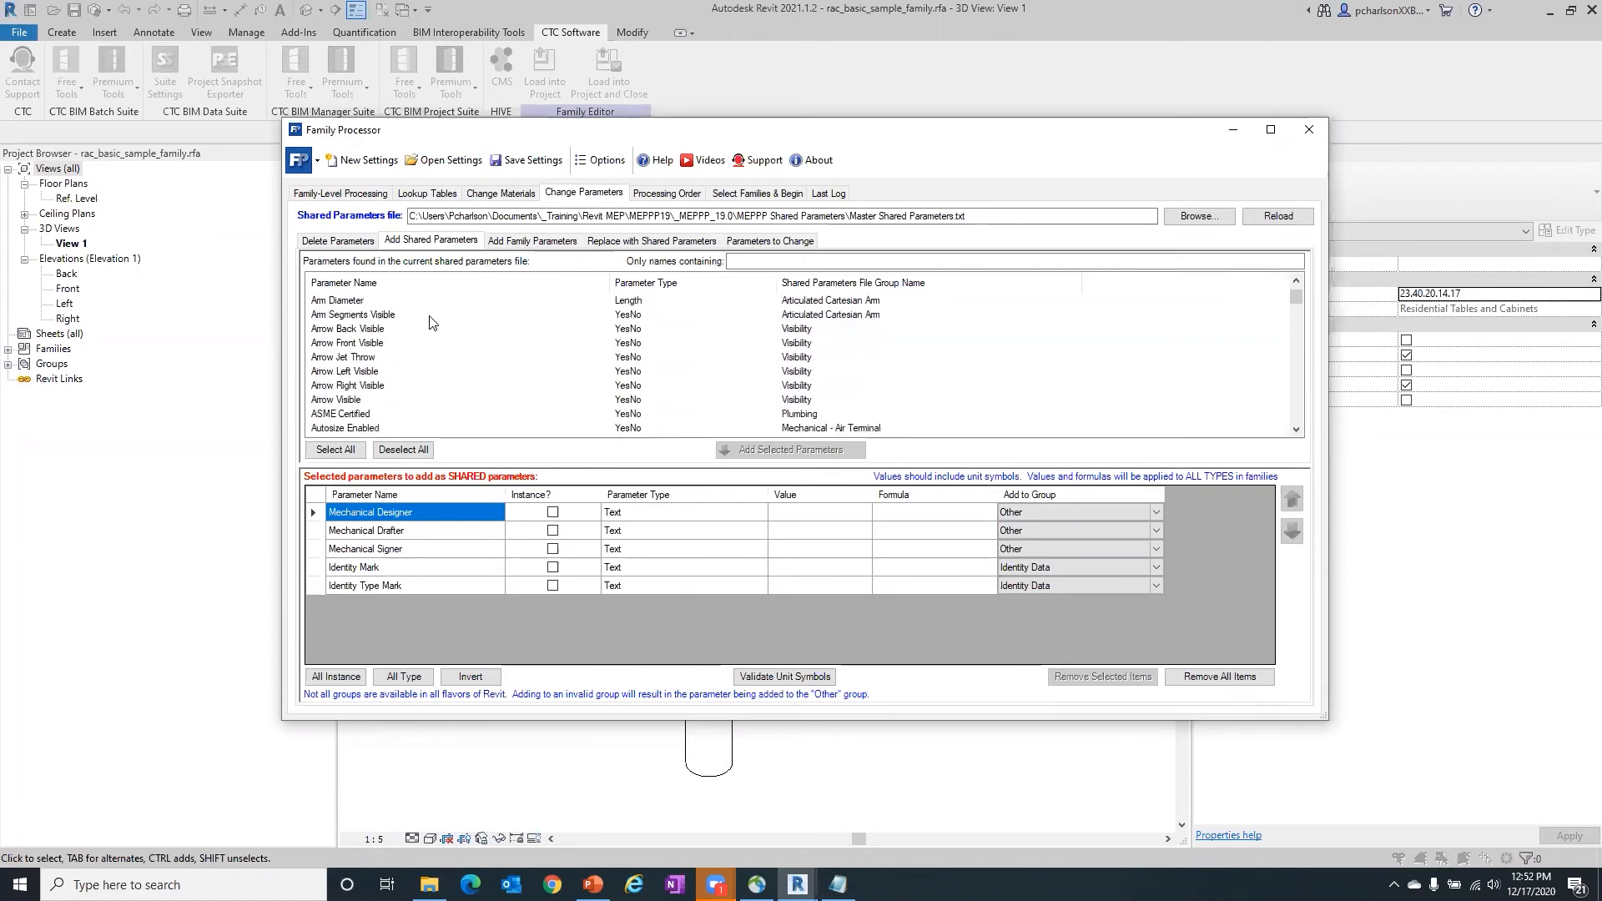
pyautogui.moveTo(1295, 298); pyautogui.dragTo(1295, 359)
pyautogui.click(325, 329)
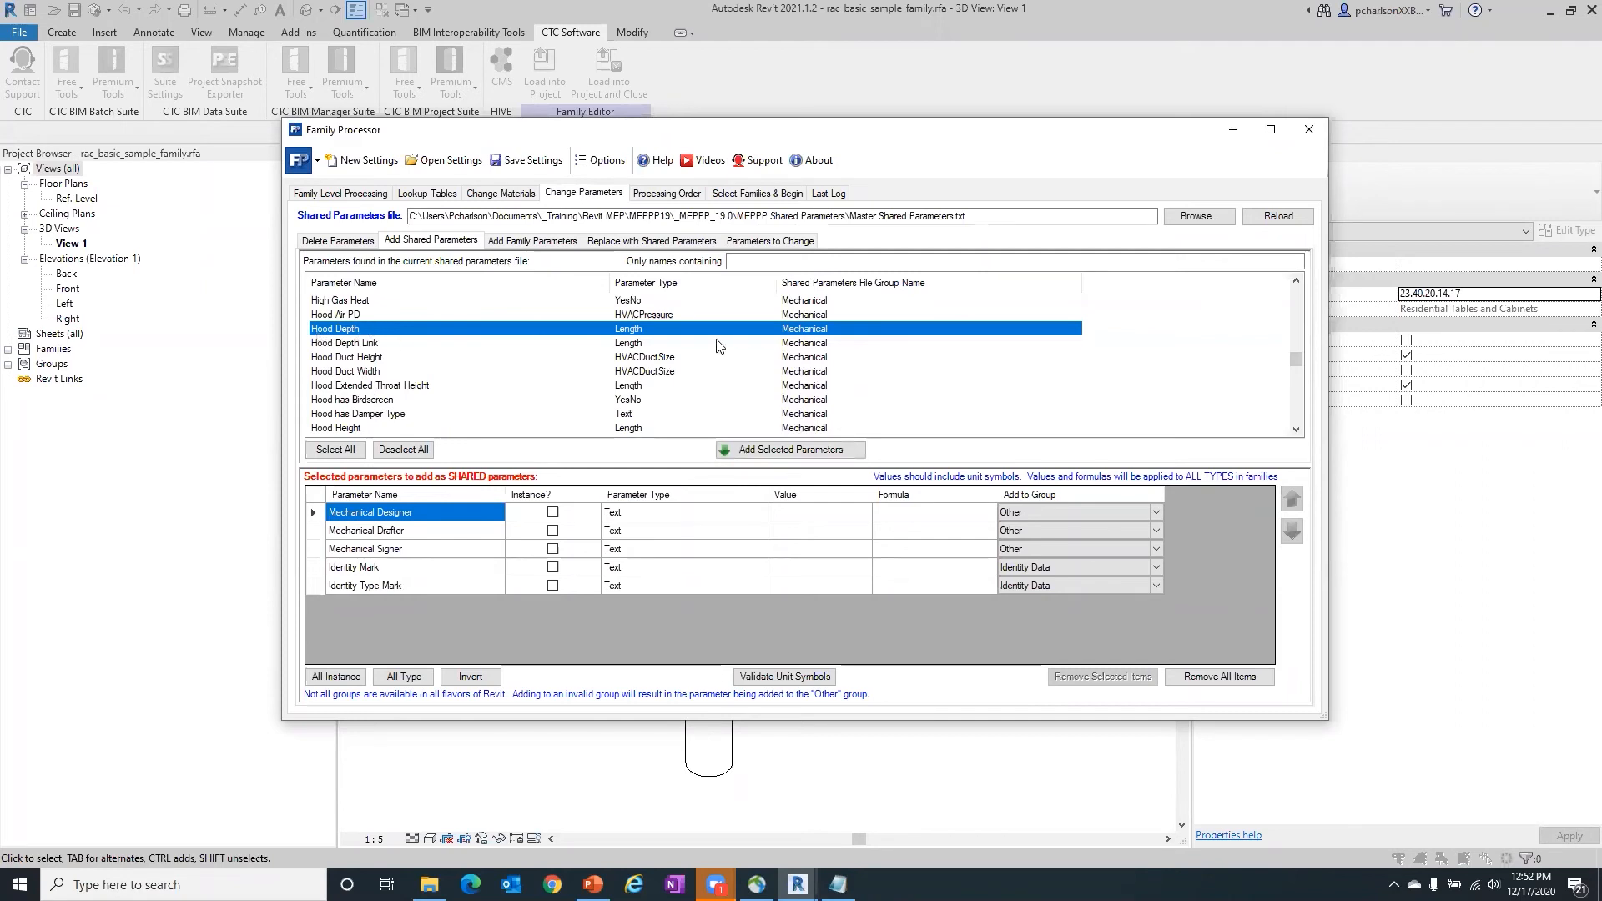
pyautogui.click(795, 451)
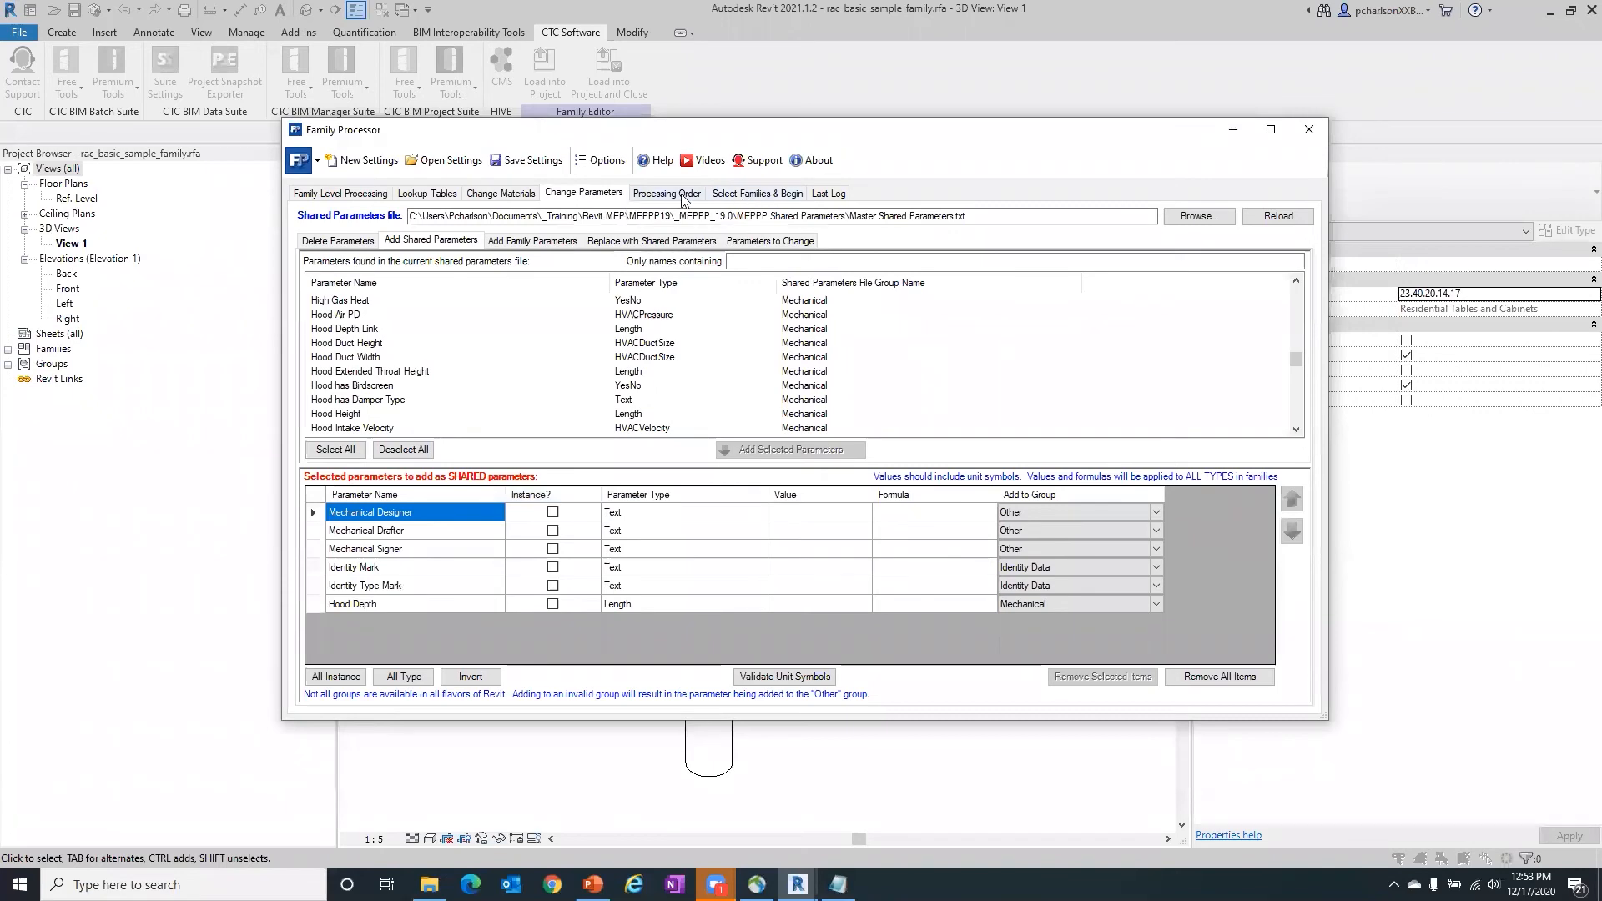
# - Clear the files to process, search the C:\__Family folder again, and add Supply Diffuser - Hosted.rfa for processing
pyautogui.click(780, 197)
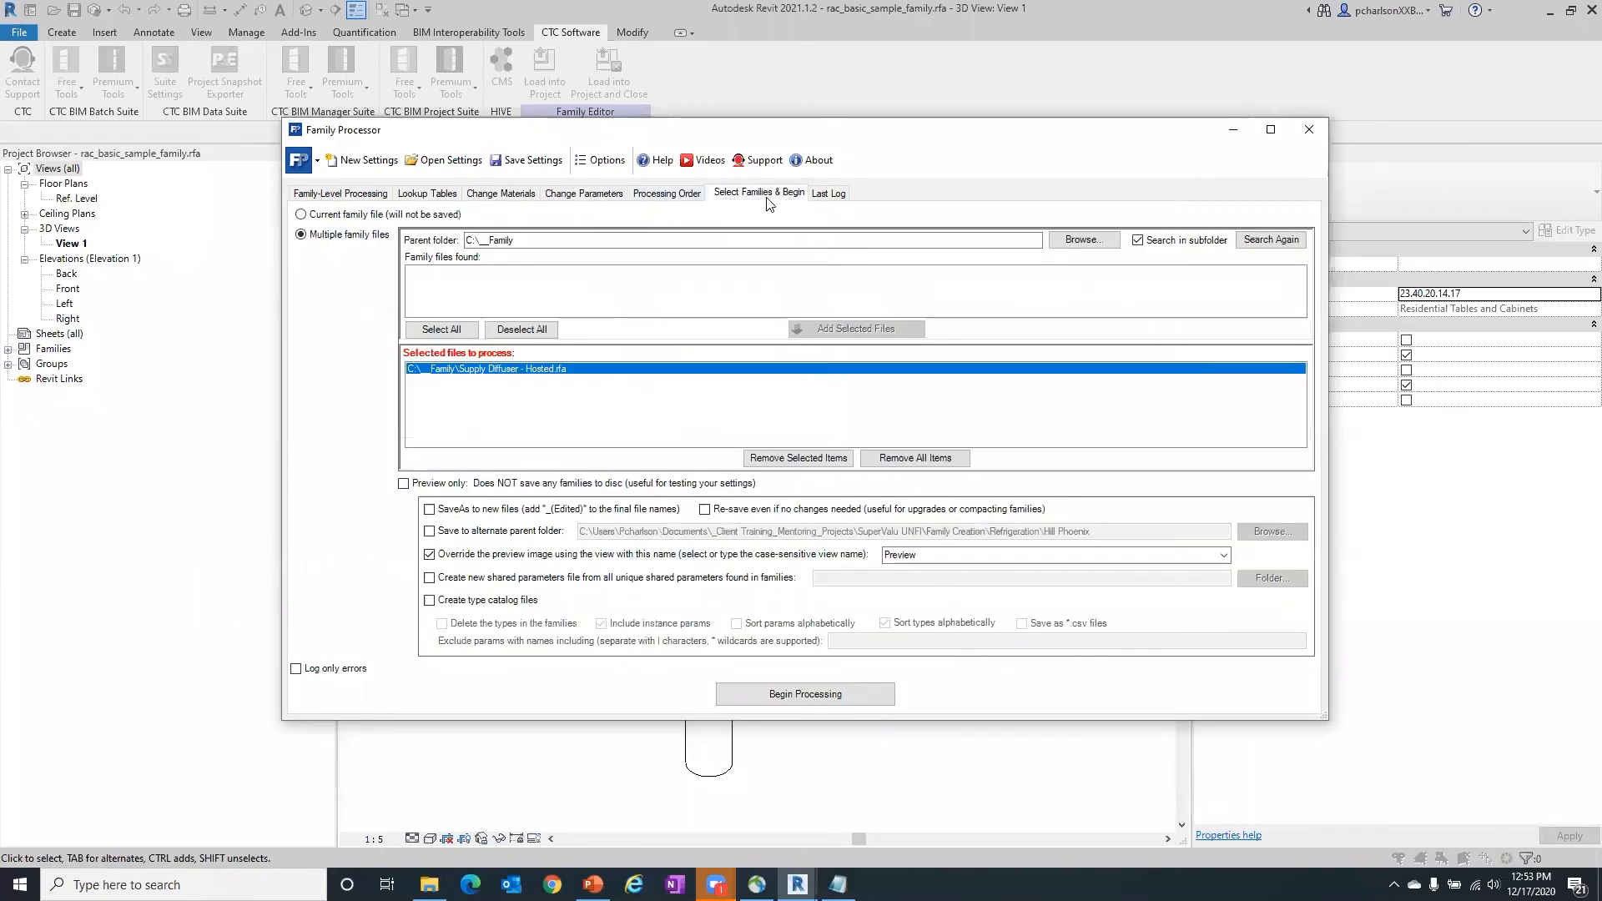
pyautogui.click(799, 458)
pyautogui.click(1084, 240)
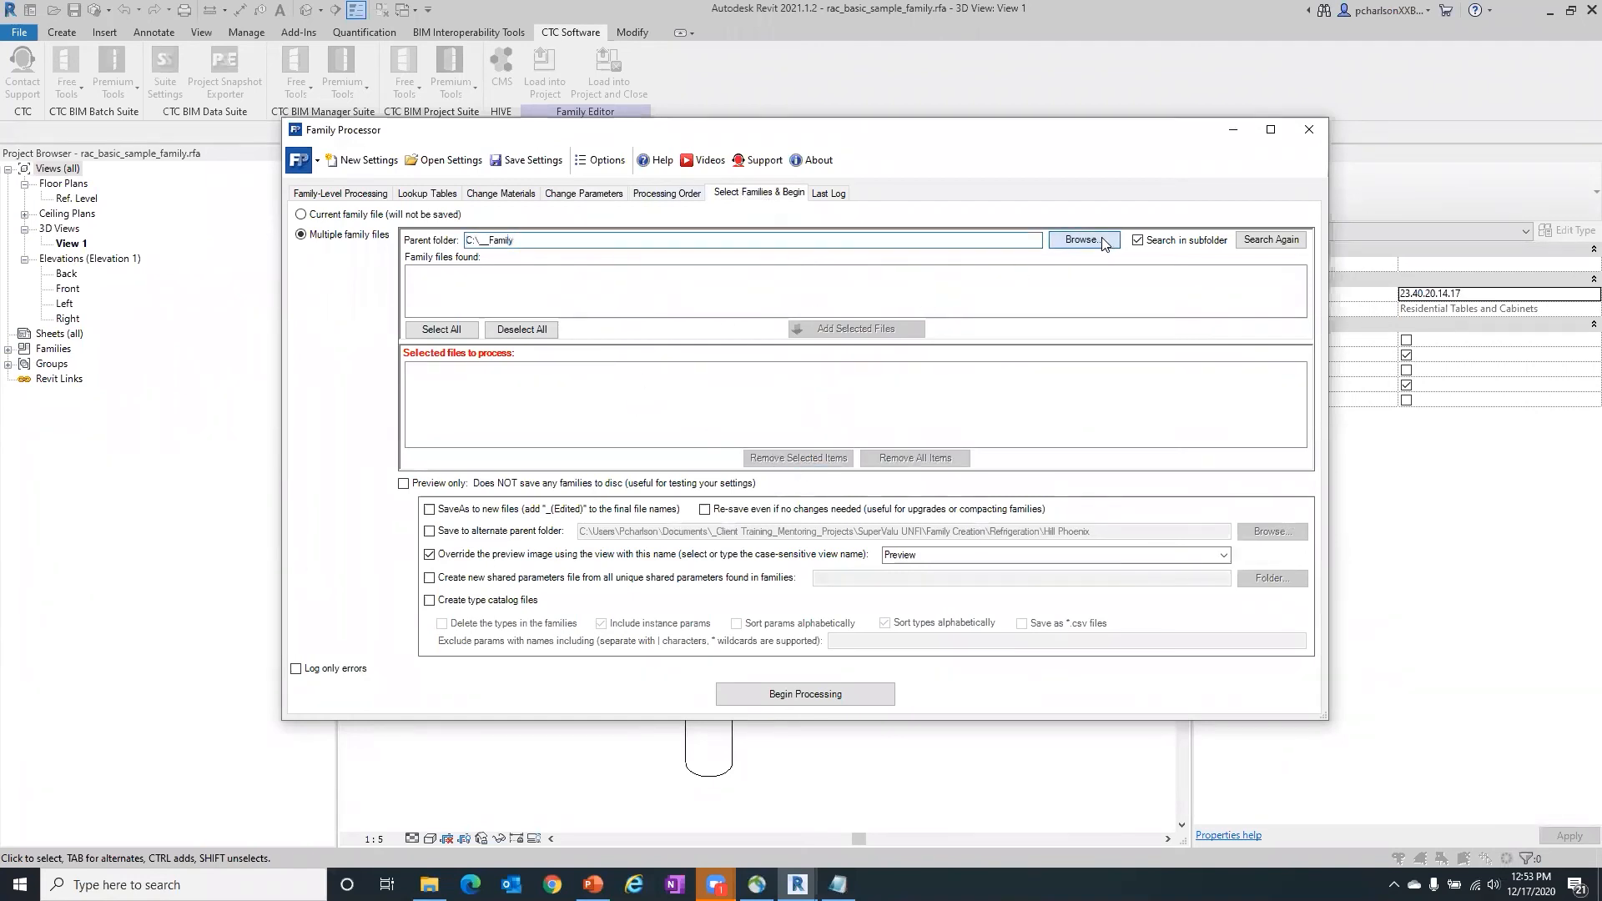
pyautogui.moveTo(761, 277); pyautogui.dragTo(516, 206)
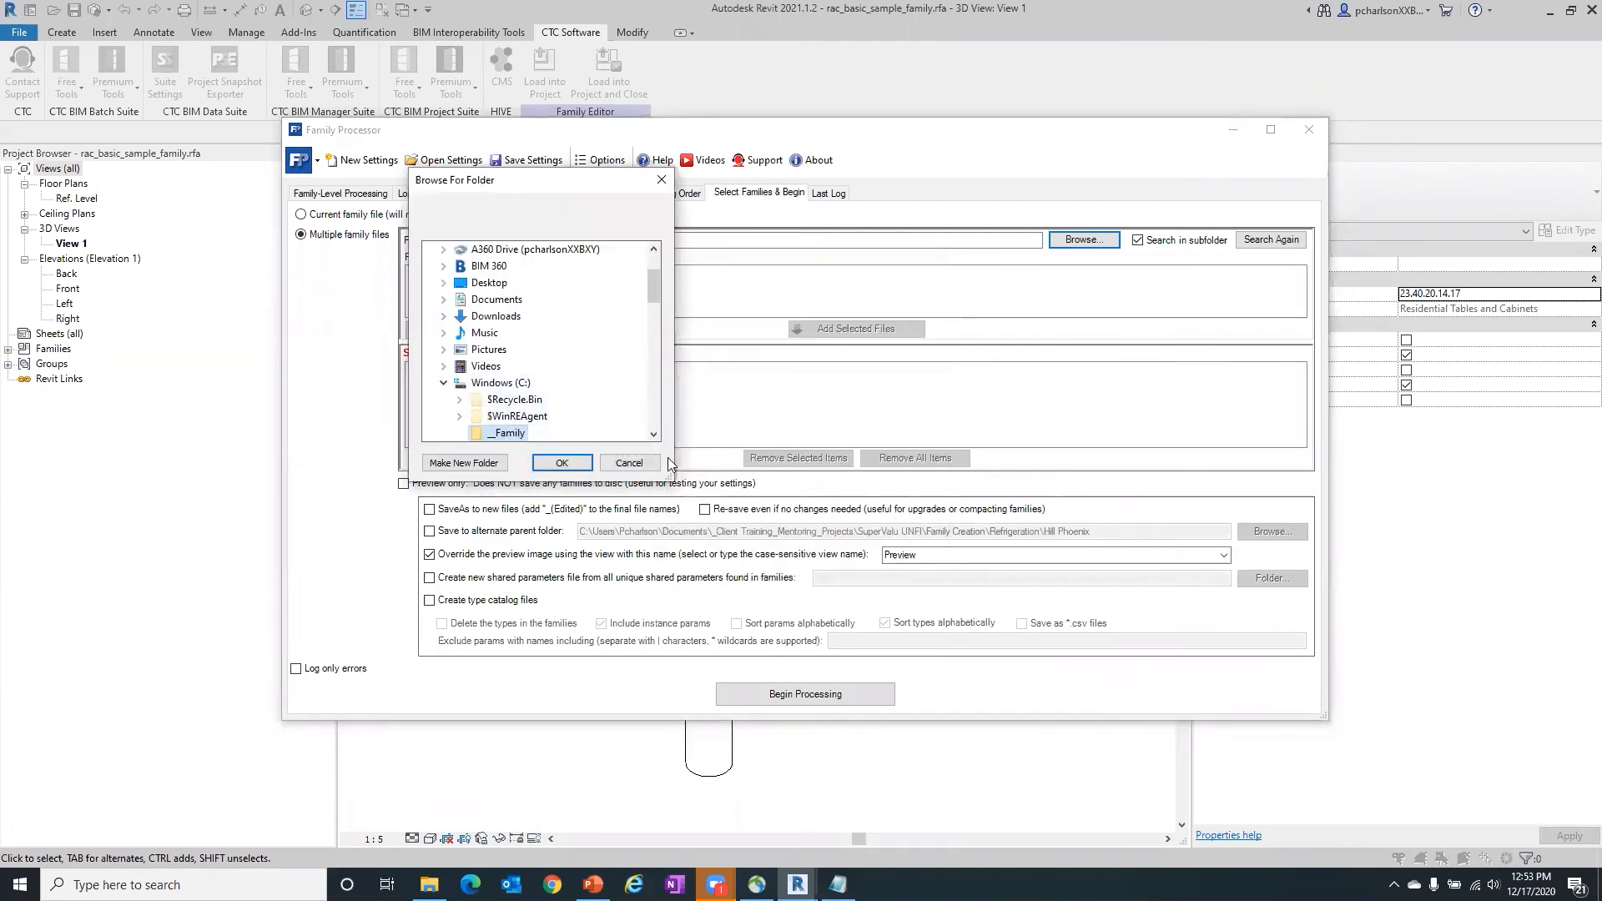
pyautogui.click(563, 463)
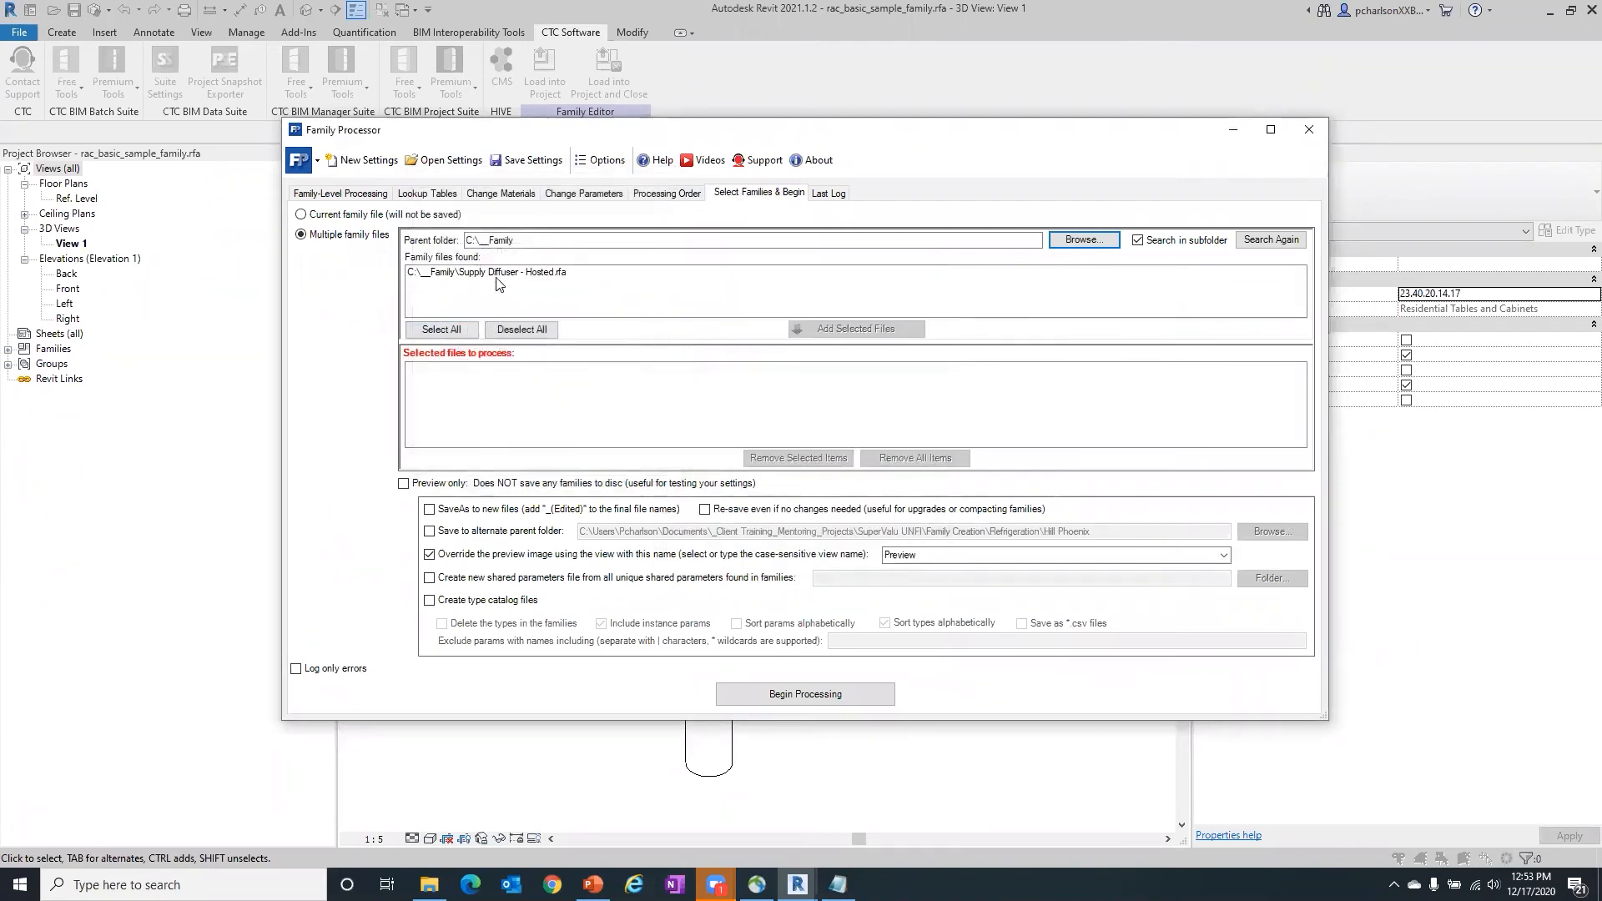
pyautogui.click(498, 274)
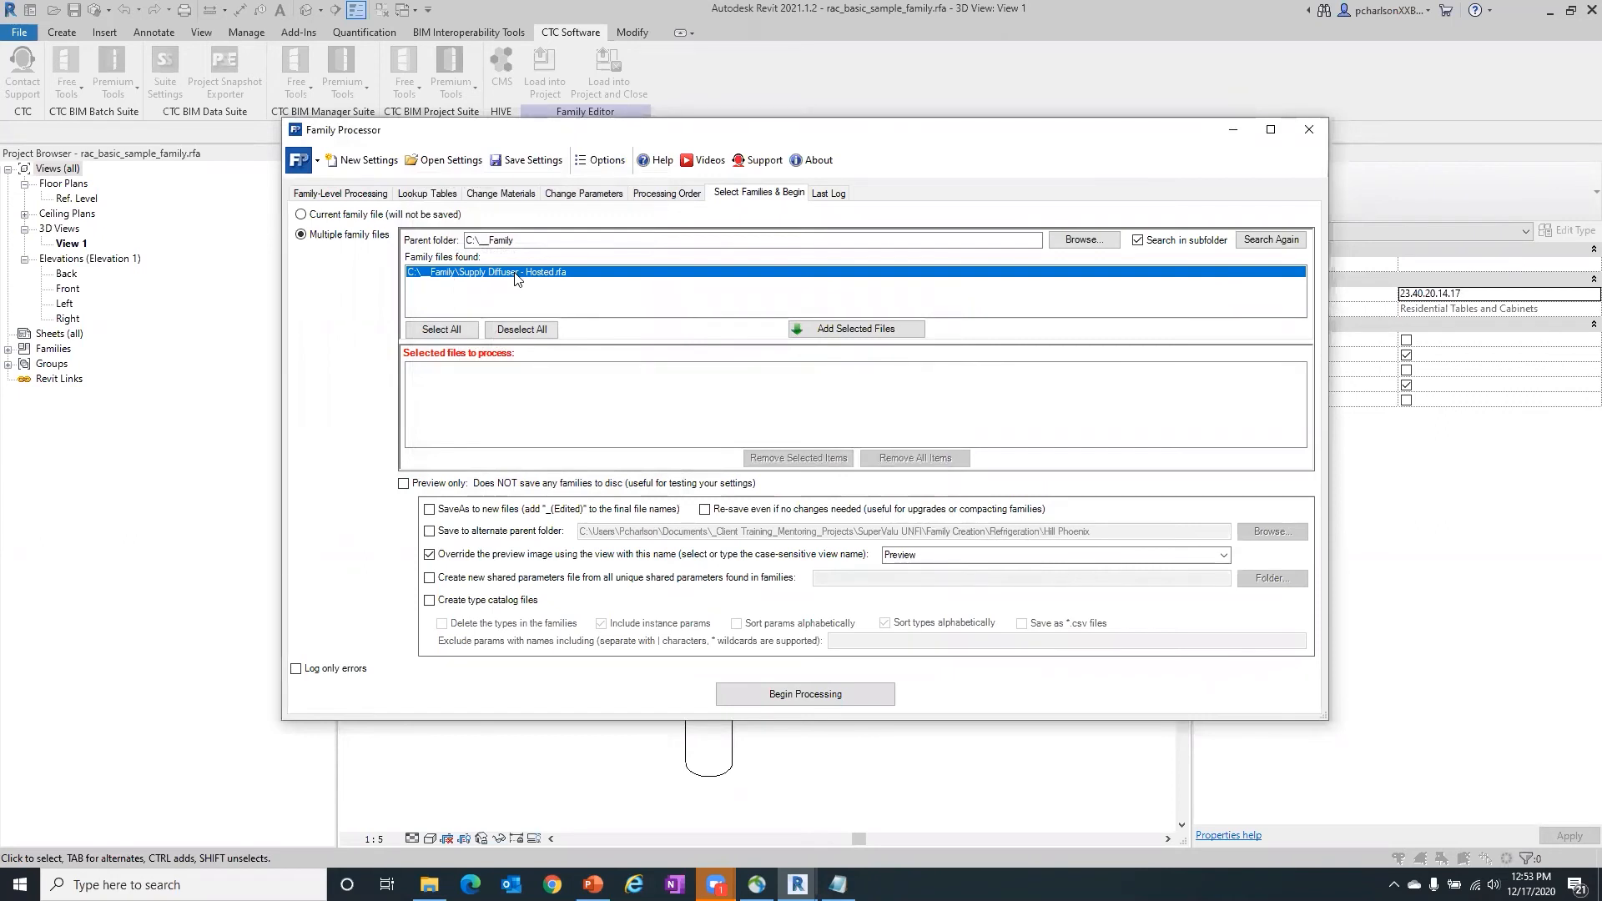
pyautogui.click(893, 331)
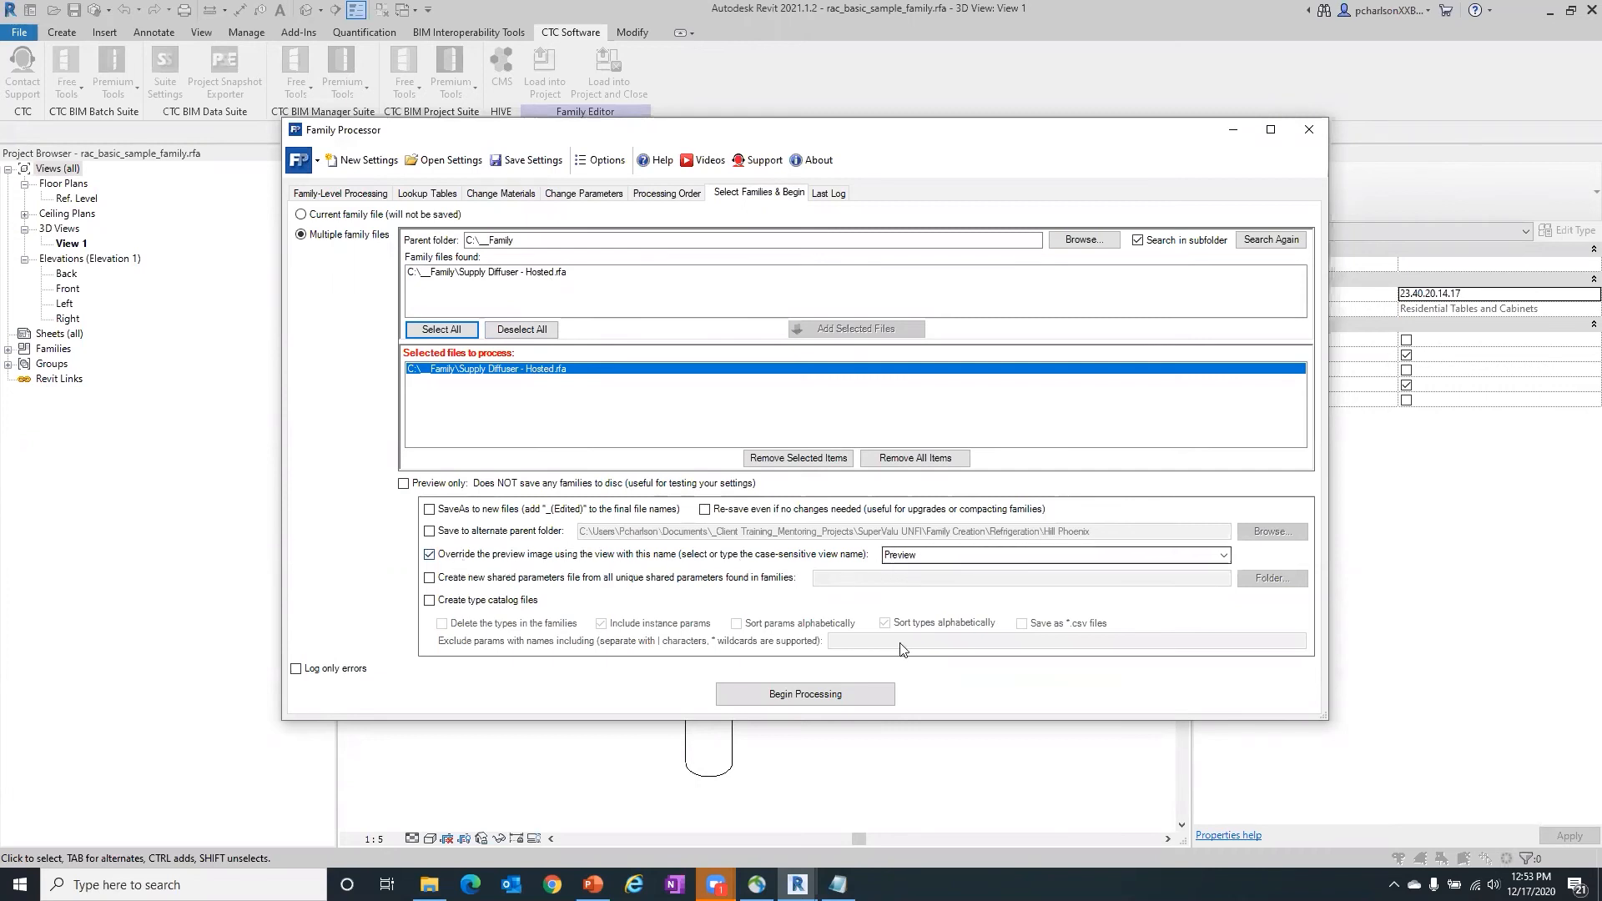
# - Run the processing of the selected diffuser family through the task summary, then close the Family Processor
pyautogui.click(824, 697)
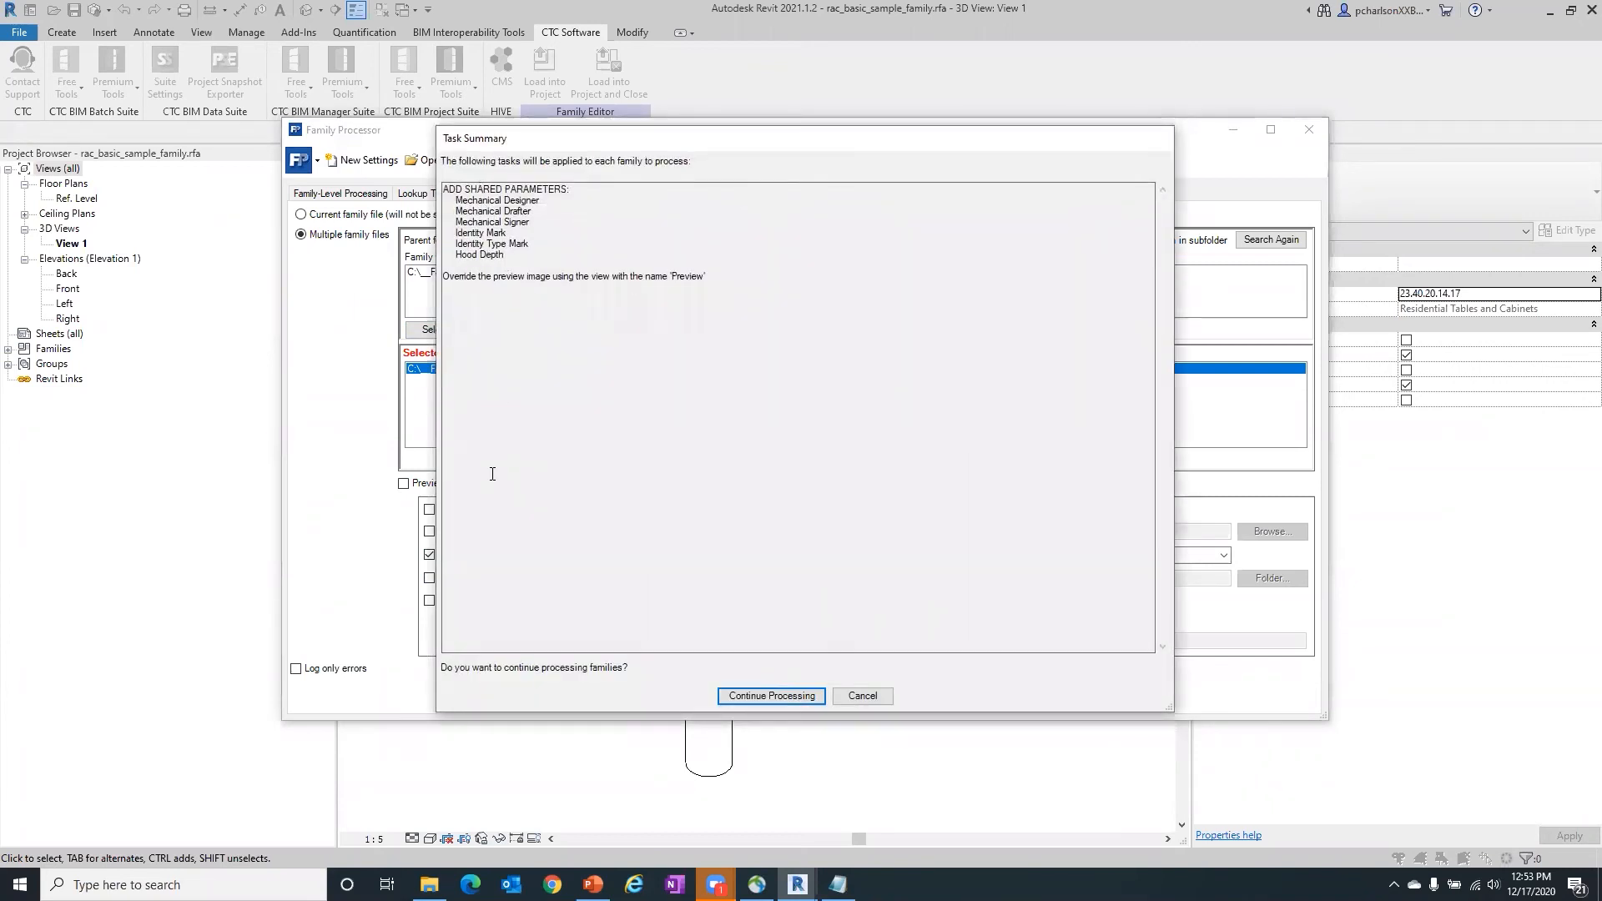
pyautogui.click(769, 697)
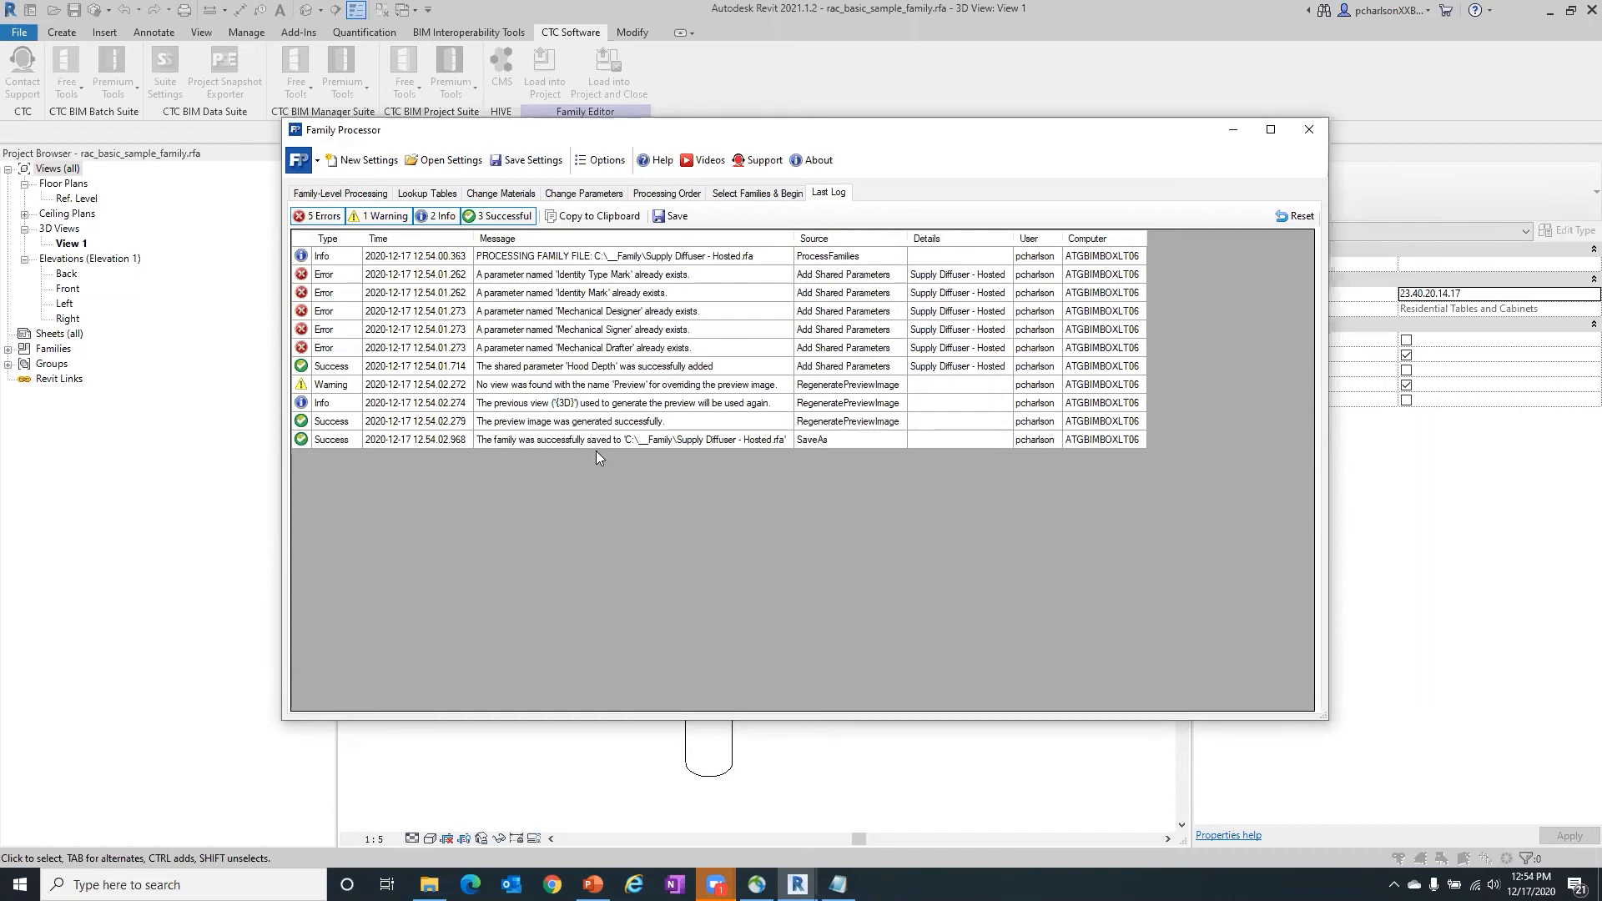
pyautogui.click(1308, 129)
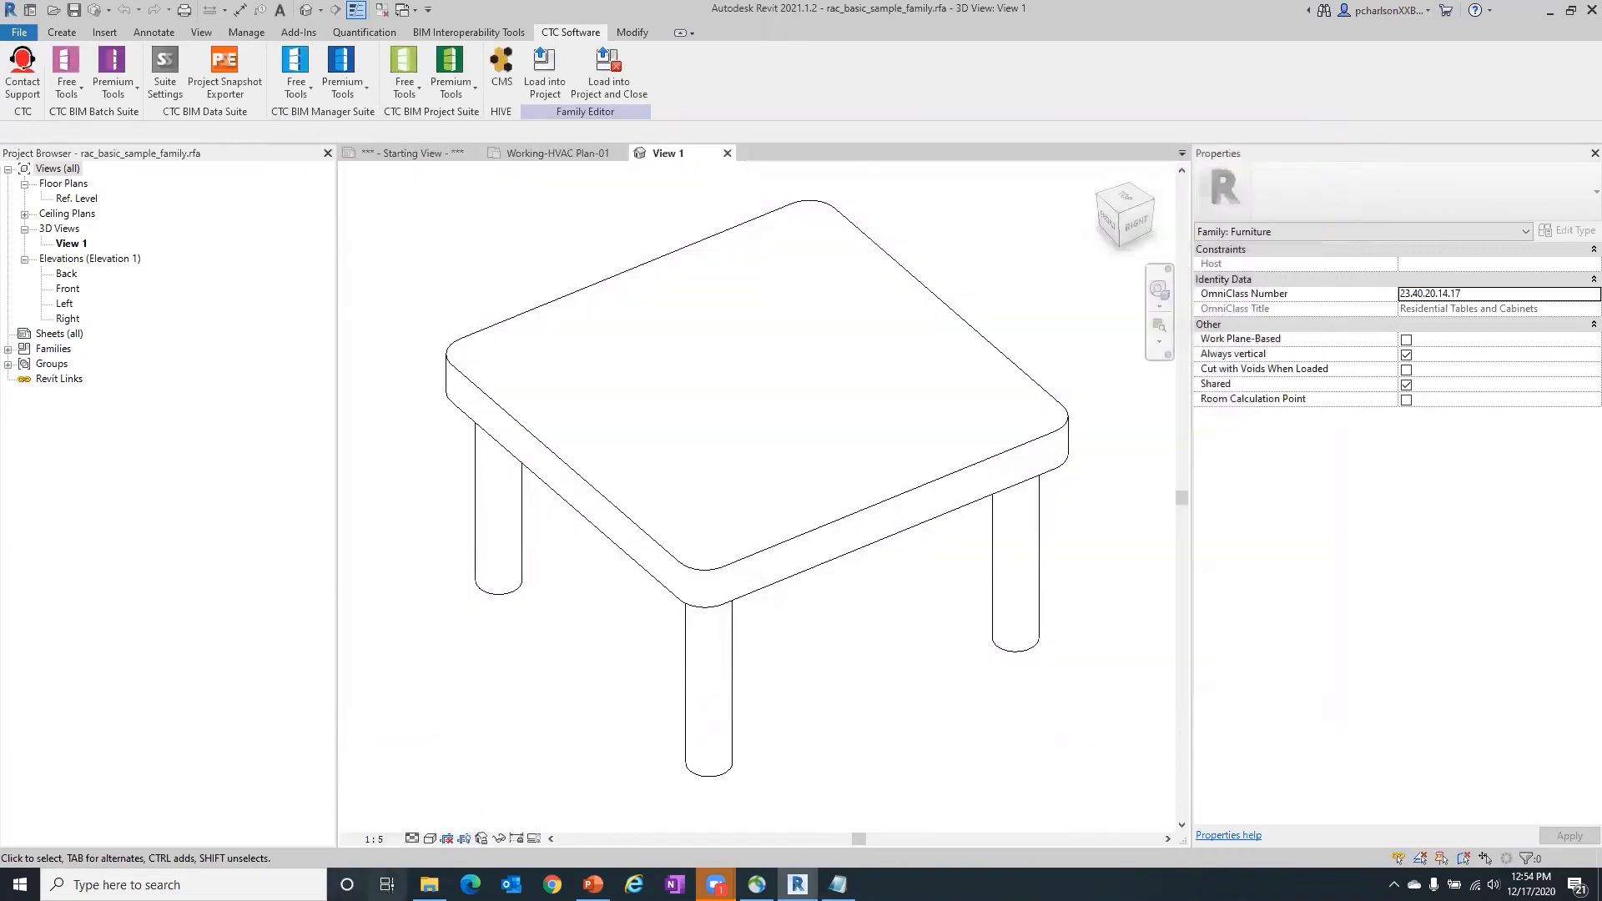
# - Open the processed Supply Diffuser - Hosted.rfa family from the __Family folder on the C: drive
pyautogui.click(19, 32)
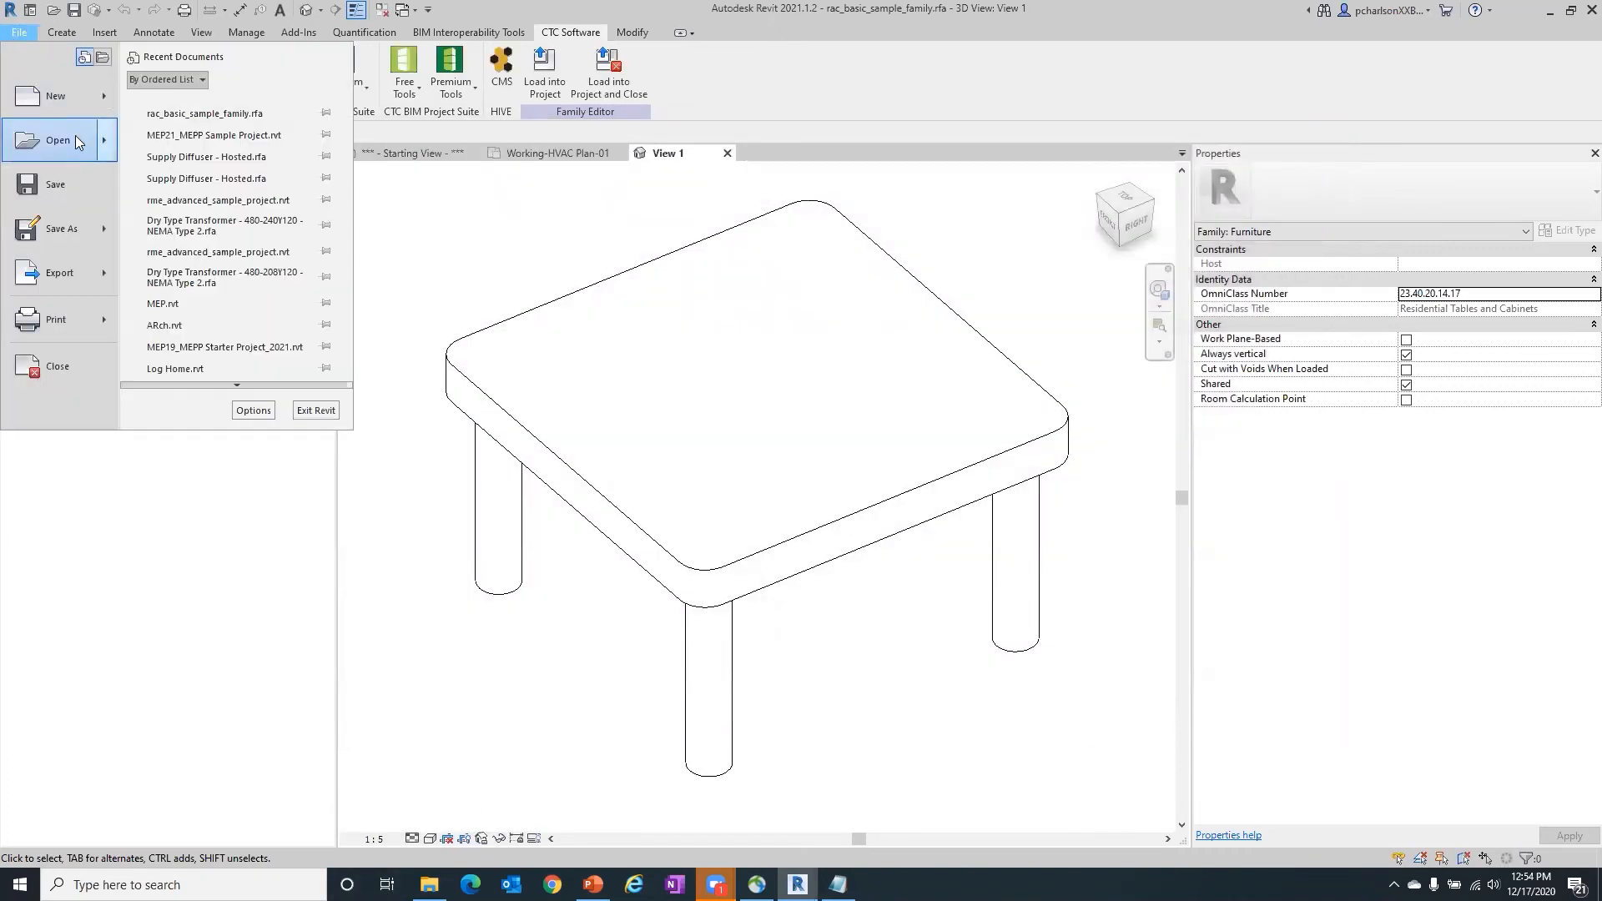
pyautogui.click(77, 136)
pyautogui.click(618, 400)
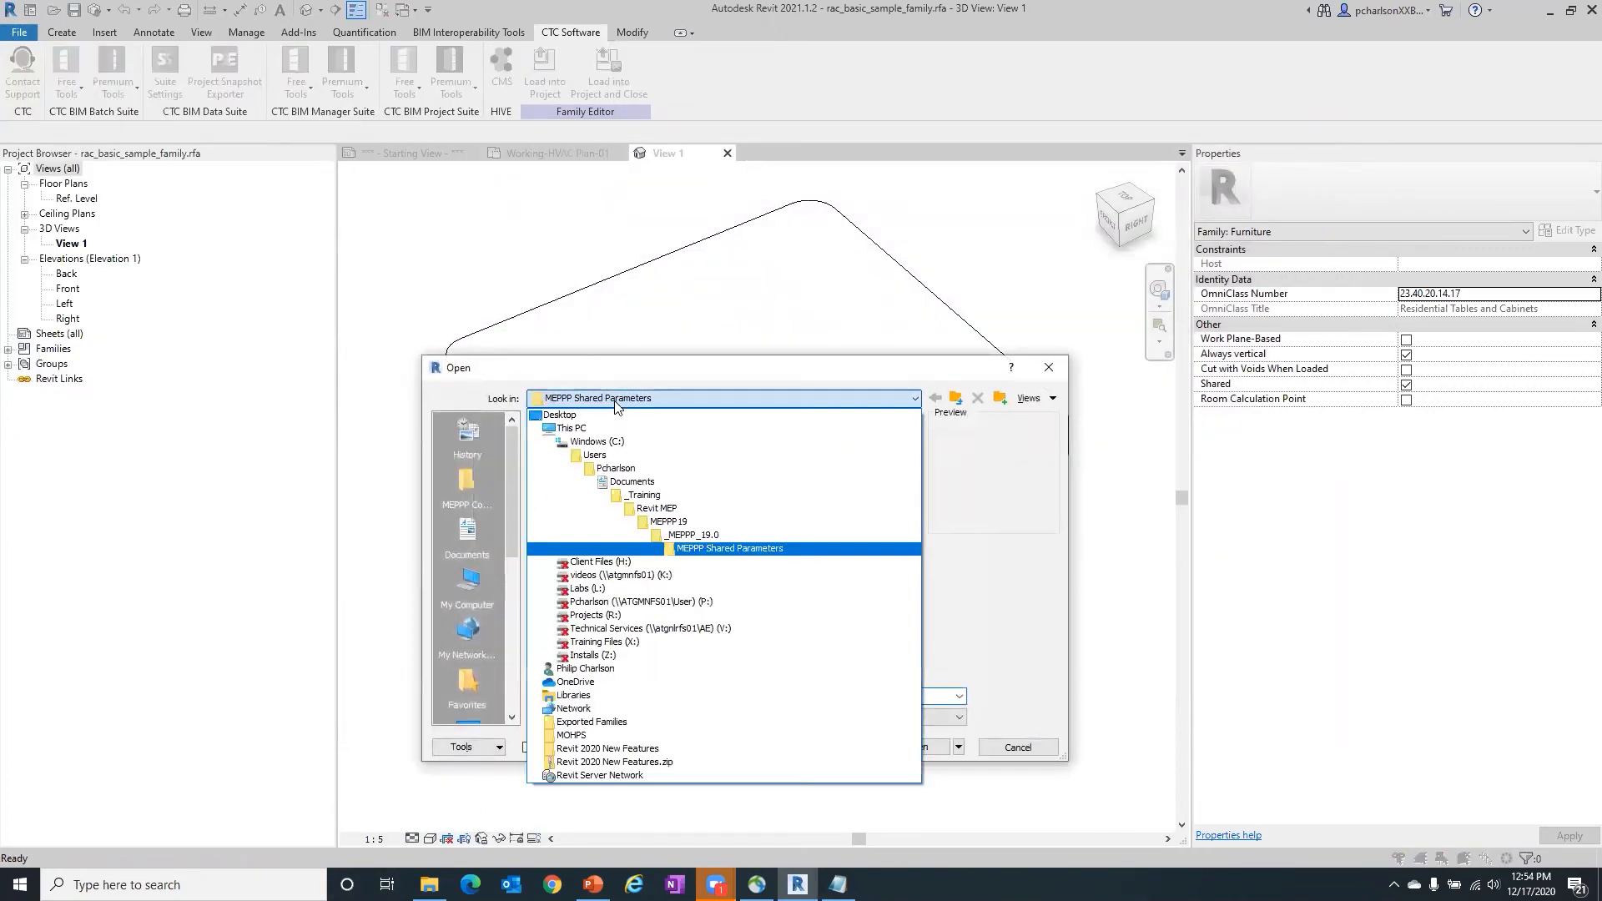
pyautogui.click(597, 442)
pyautogui.doubleClick(592, 471)
pyautogui.click(609, 439)
pyautogui.click(915, 747)
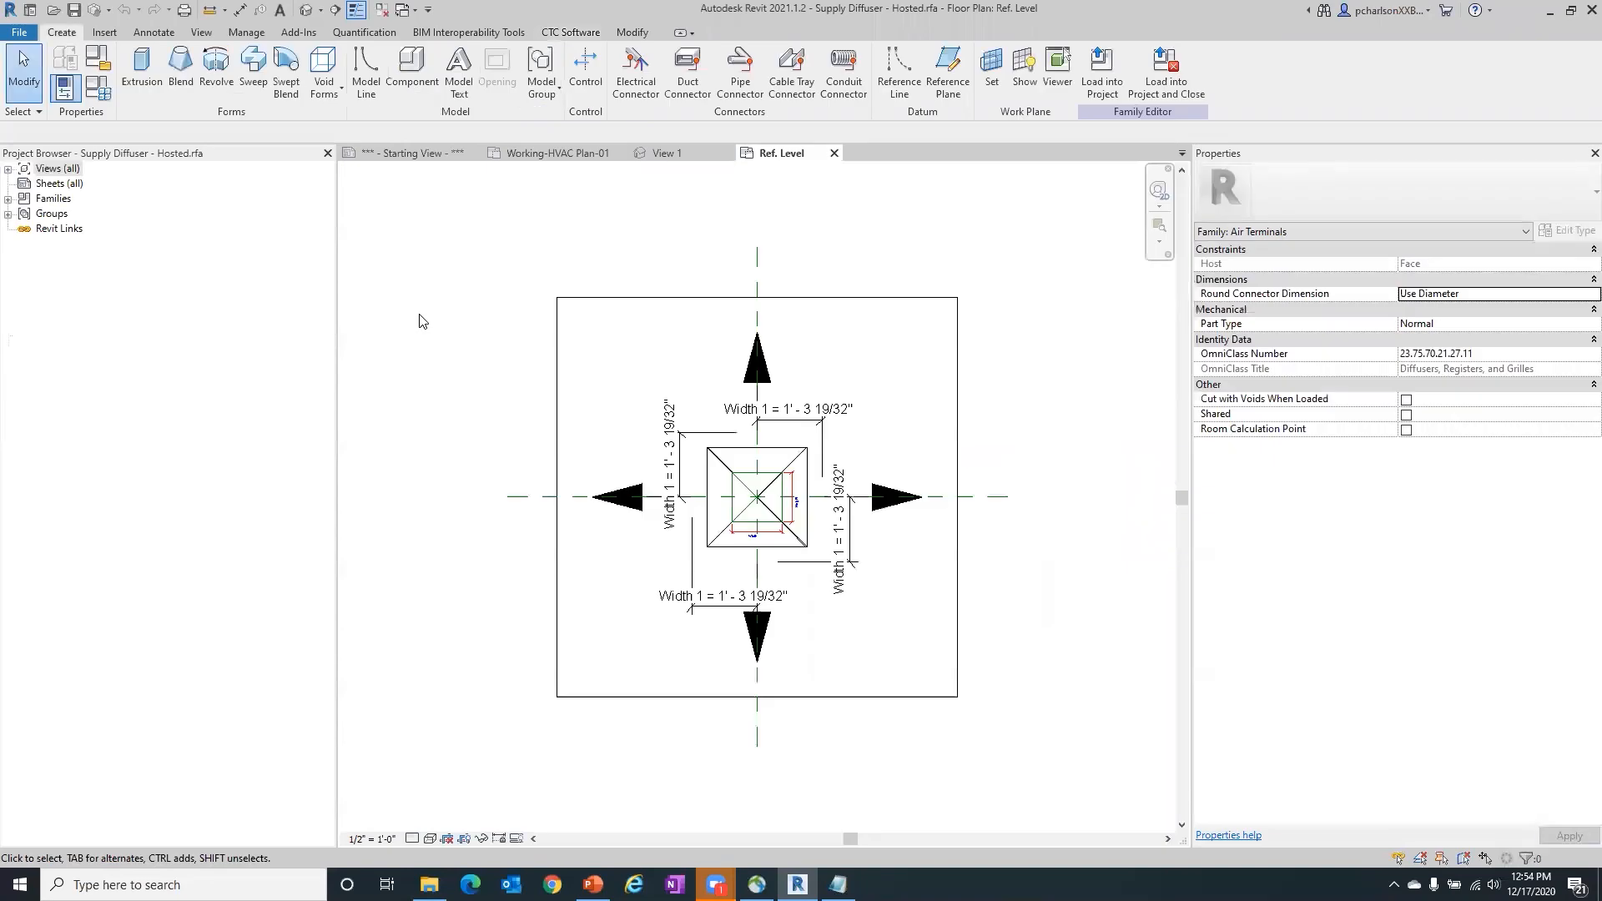
# - Check the diffuser's family types for the Hood Depth, Mechanical Designer, Mechanical Drafter and Mechanical Signer parameters
pyautogui.click(64, 87)
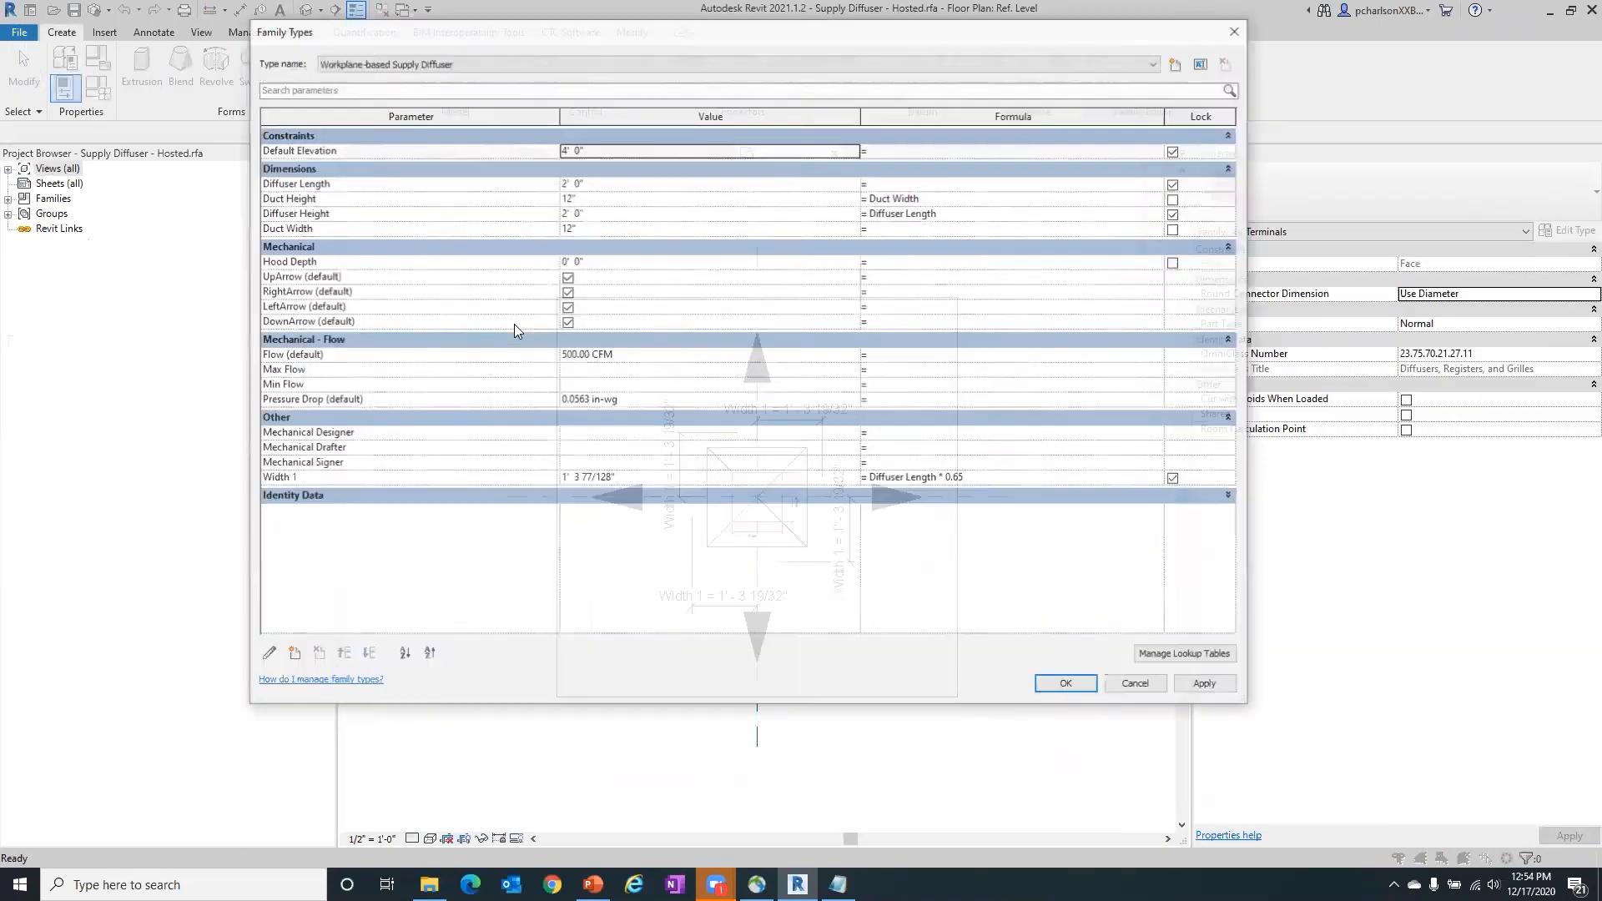
pyautogui.click(310, 261)
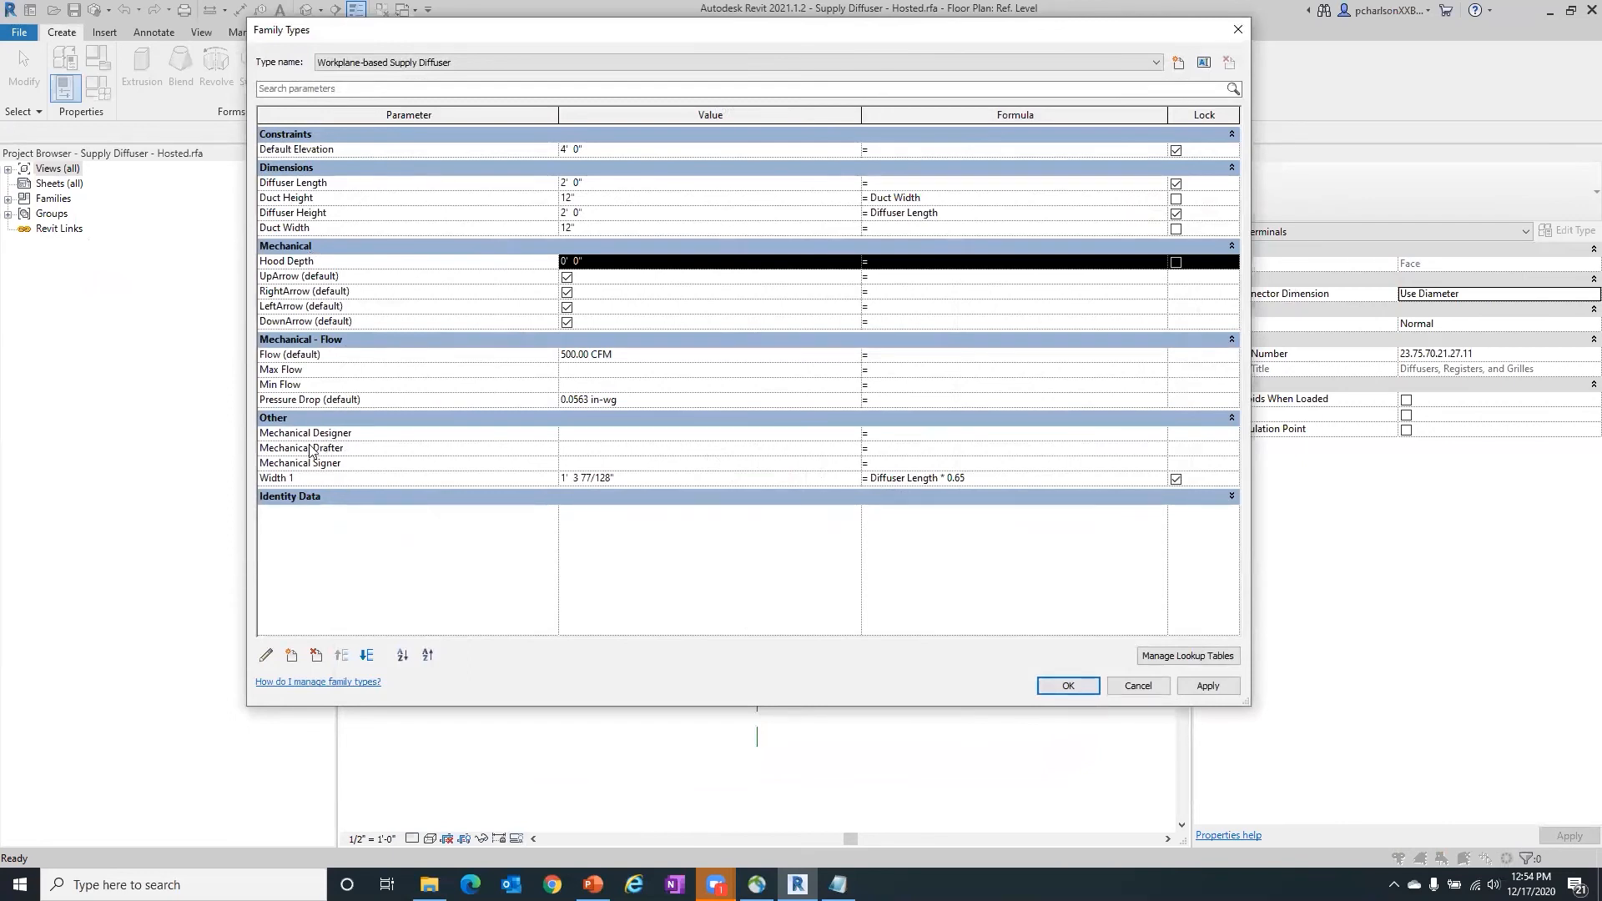
pyautogui.moveTo(330, 448); pyautogui.dragTo(374, 443)
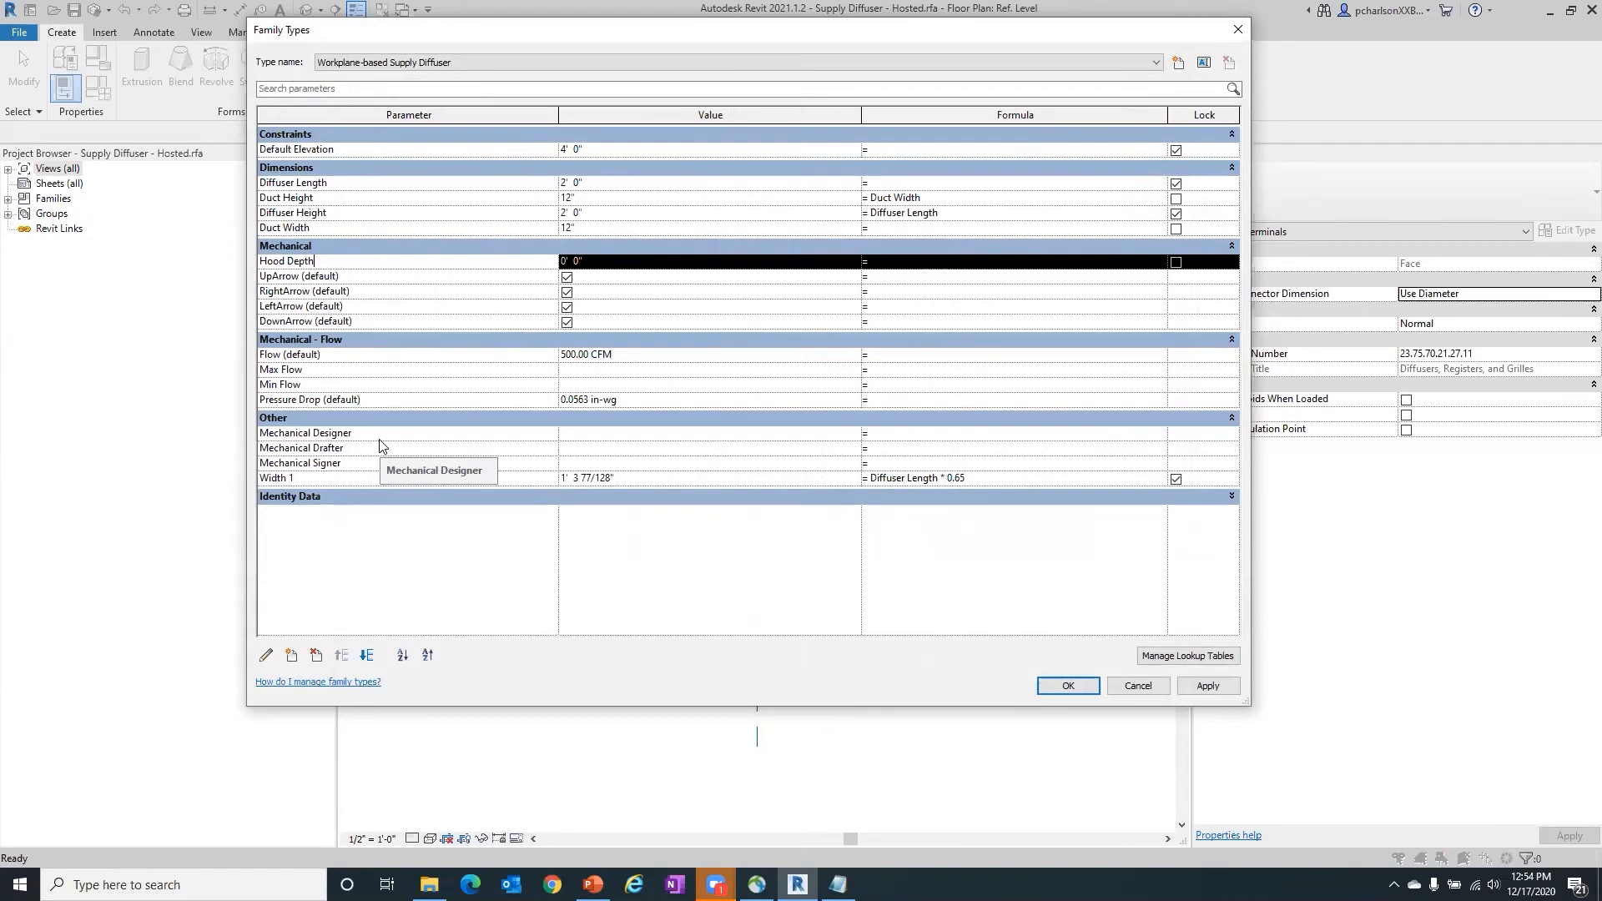
# - Expand the Identity Data group in the diffuser's family types, review its parameters, and close the family types without applying changes
pyautogui.click(368, 501)
pyautogui.scroll(2, 386, 374)
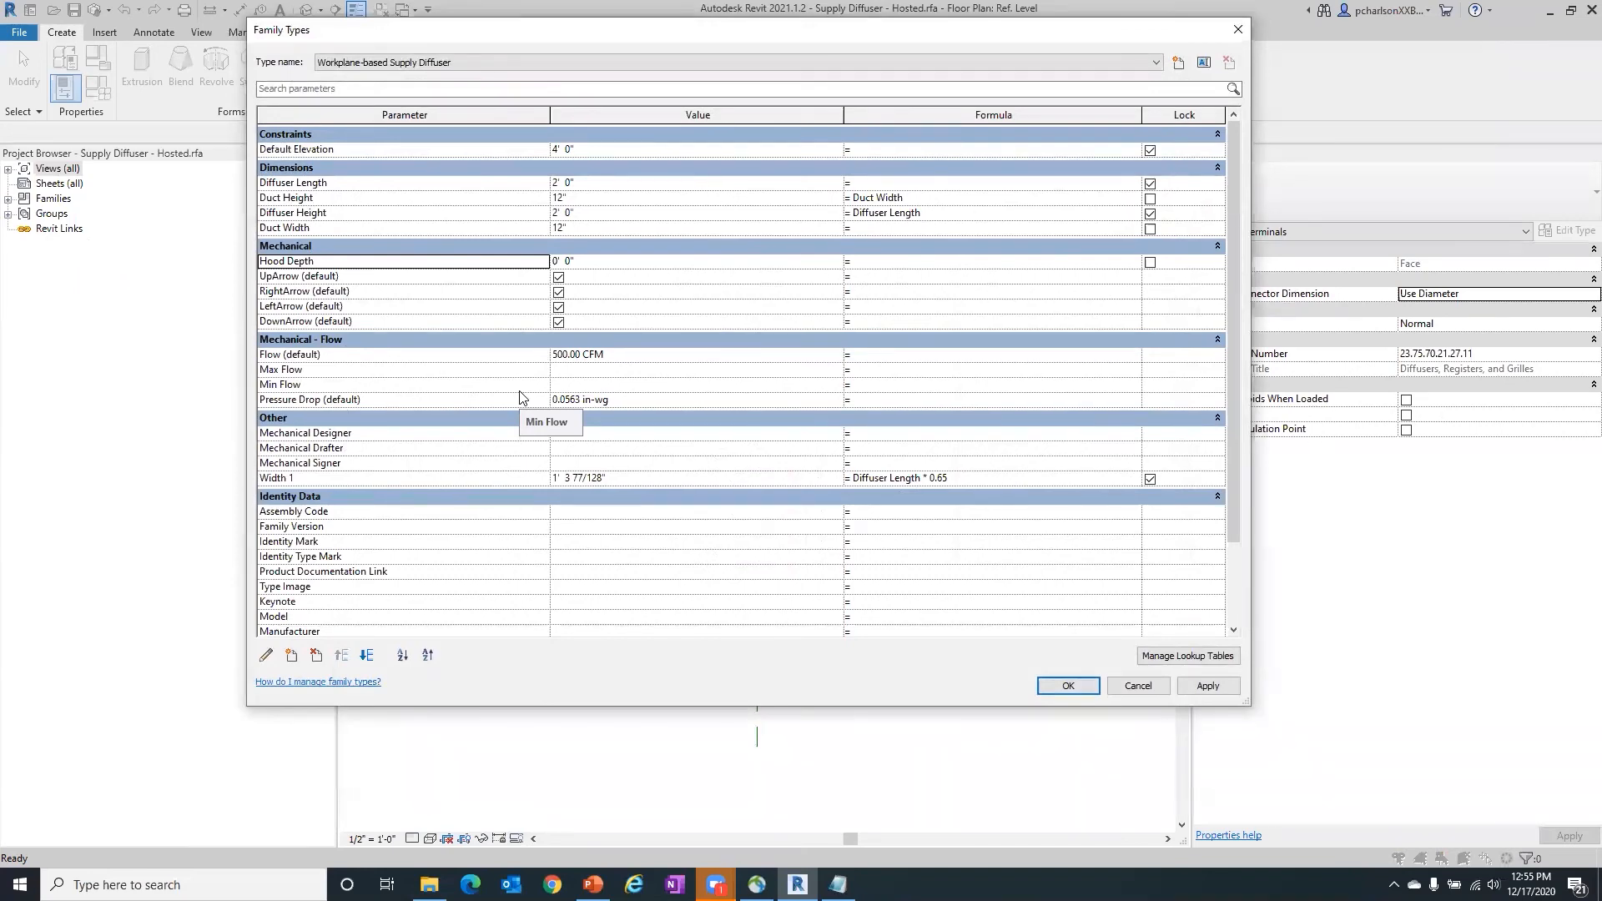
pyautogui.click(1138, 685)
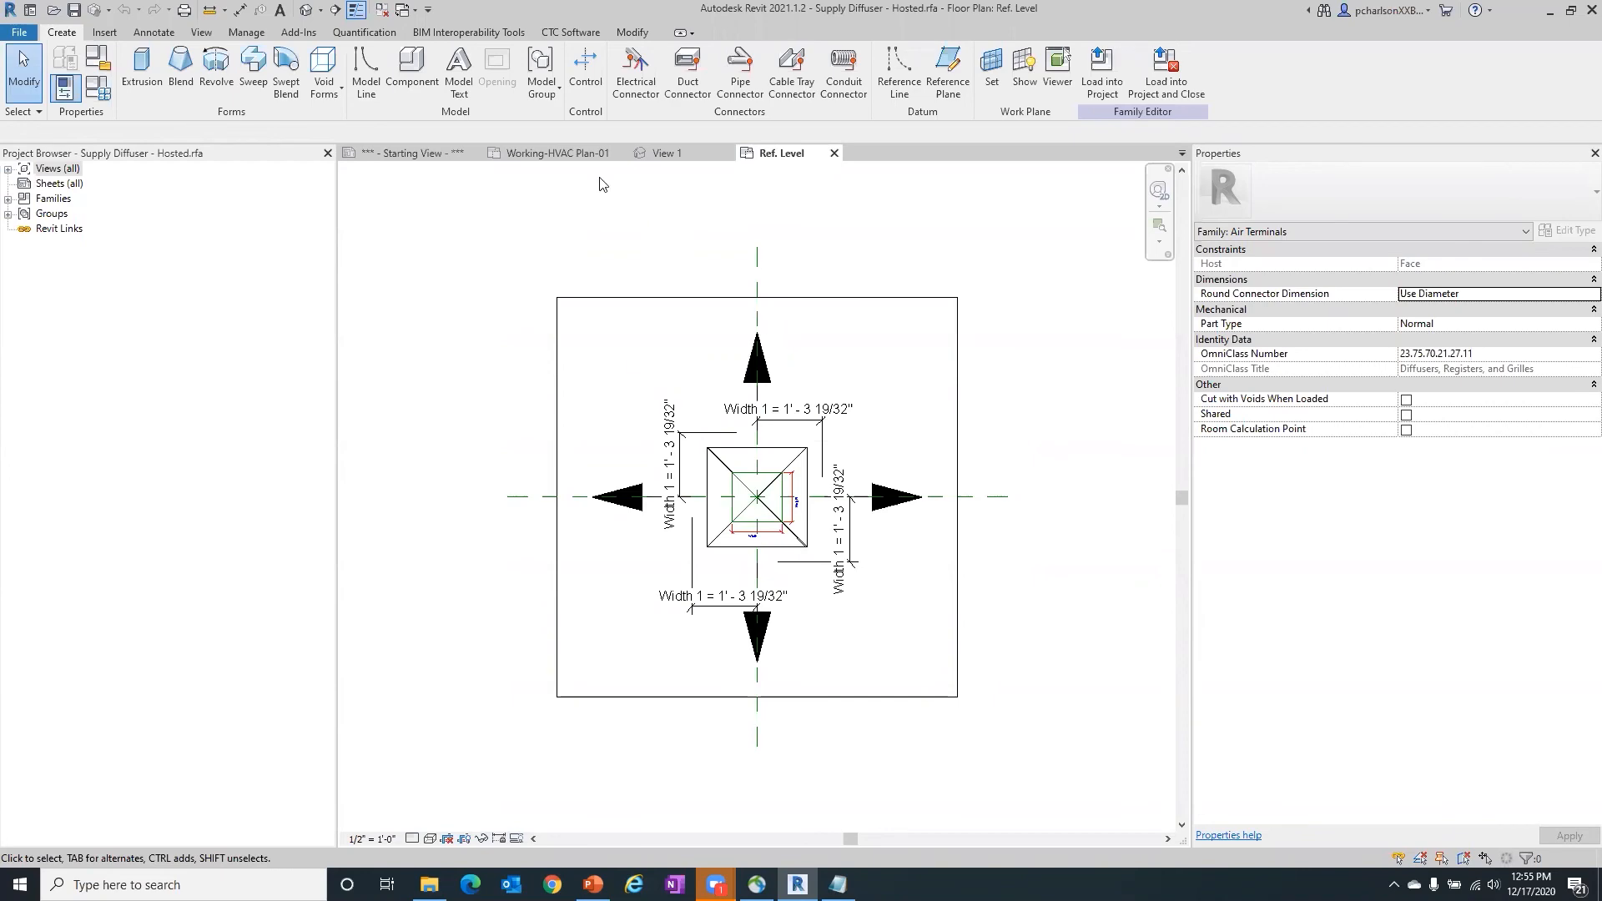
# - Reopen the family types to inspect the value fields of Hood Depth, Mechanical Signer and Mechanical Designer, then cancel without entering values
pyautogui.click(97, 87)
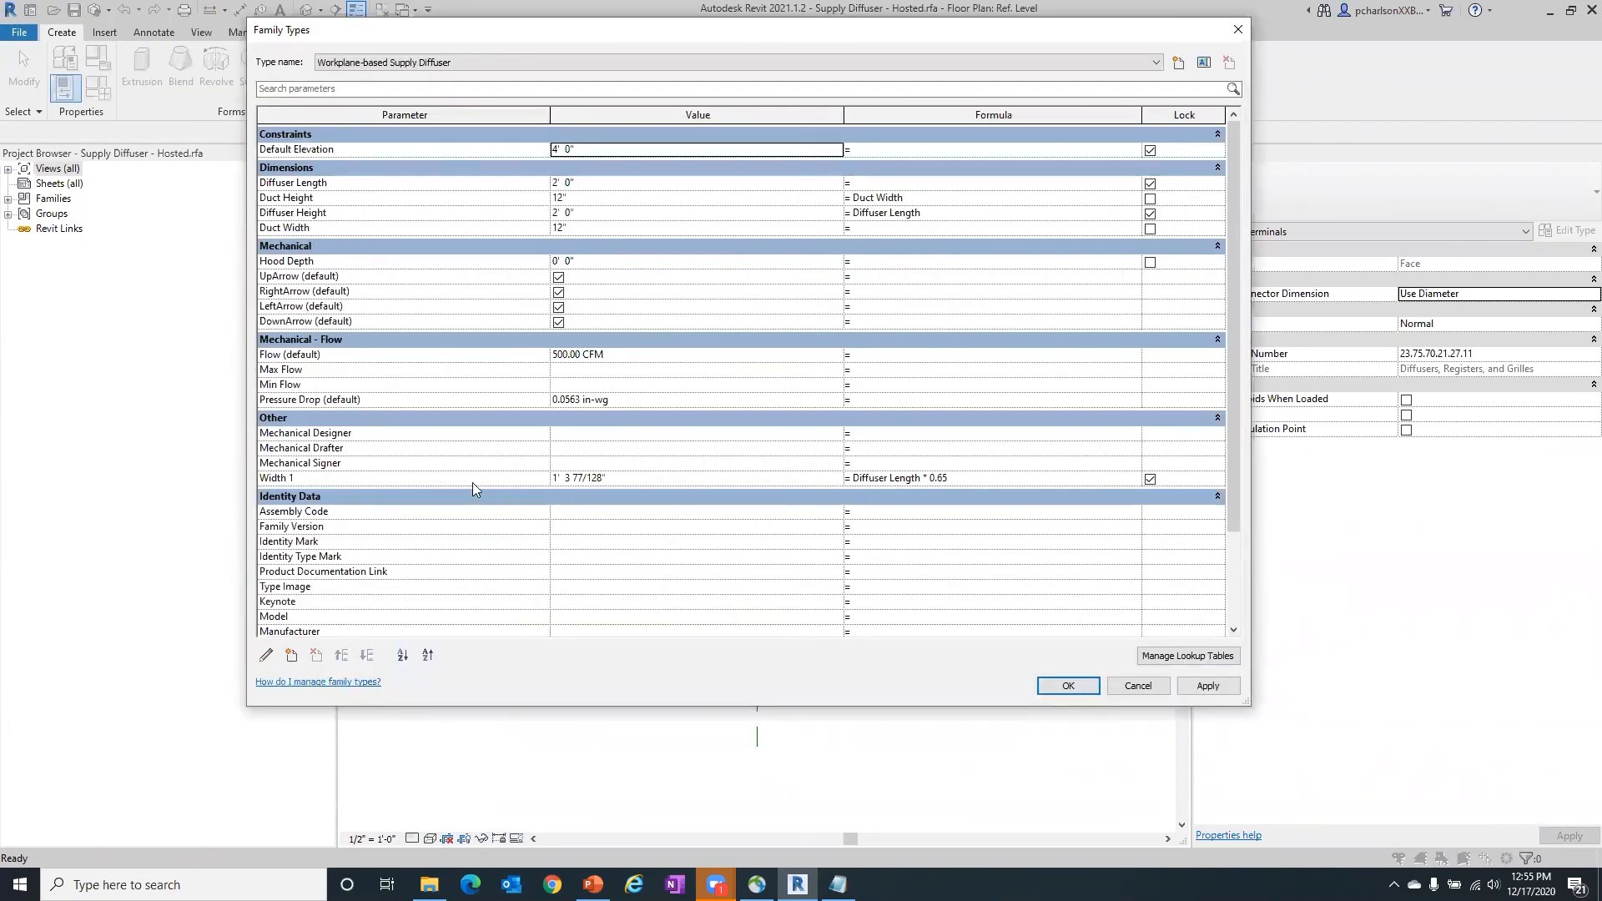
pyautogui.click(589, 262)
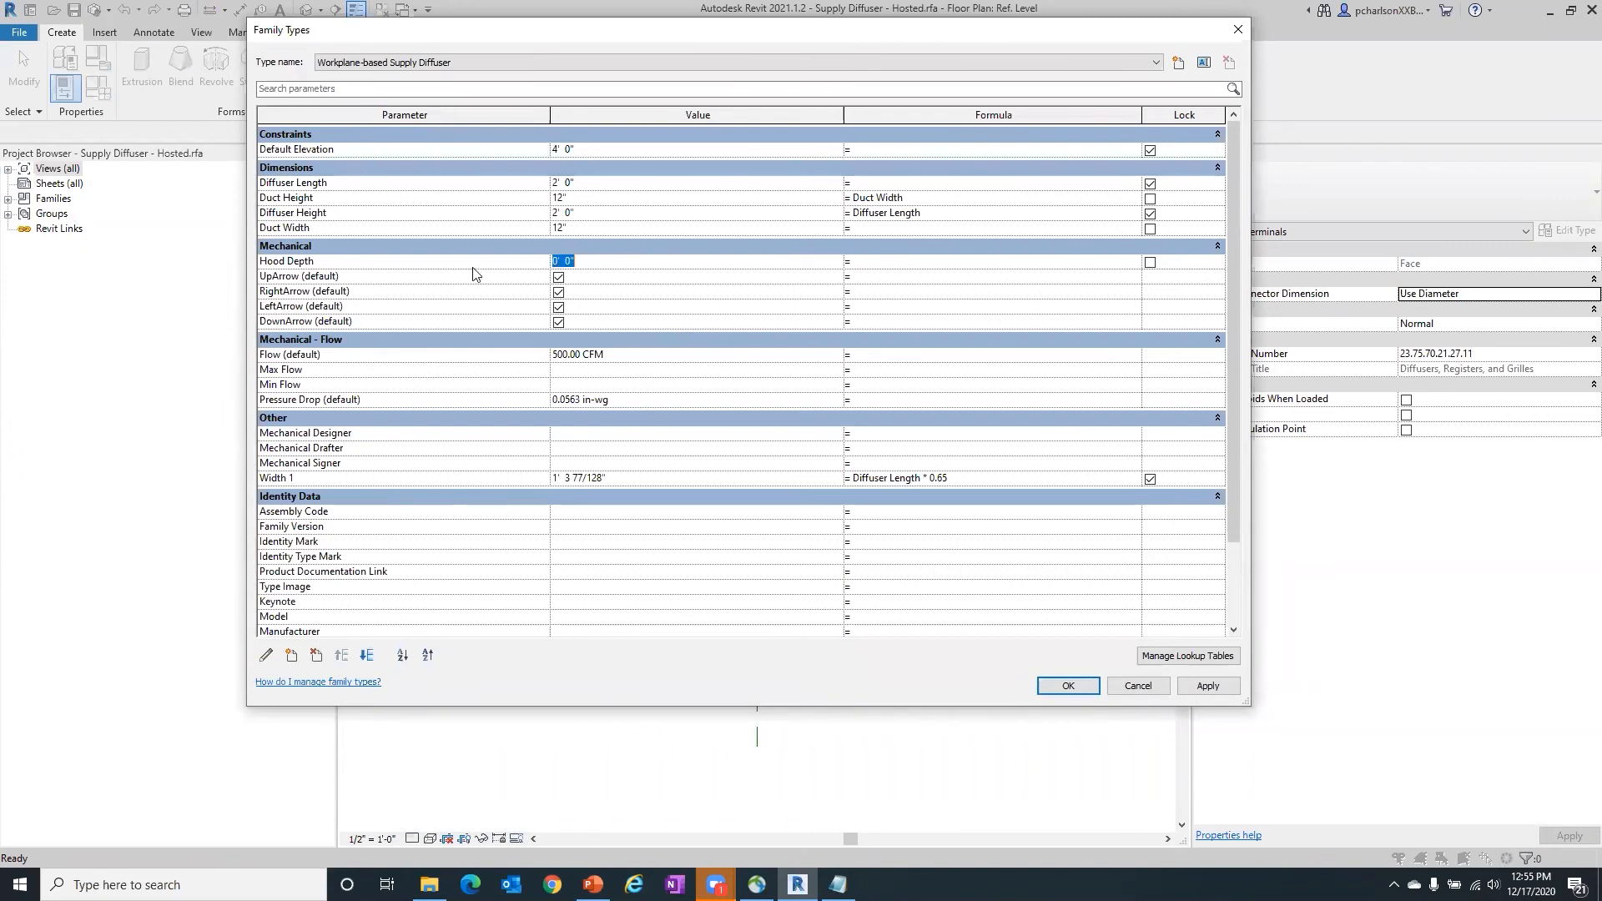
pyautogui.click(623, 462)
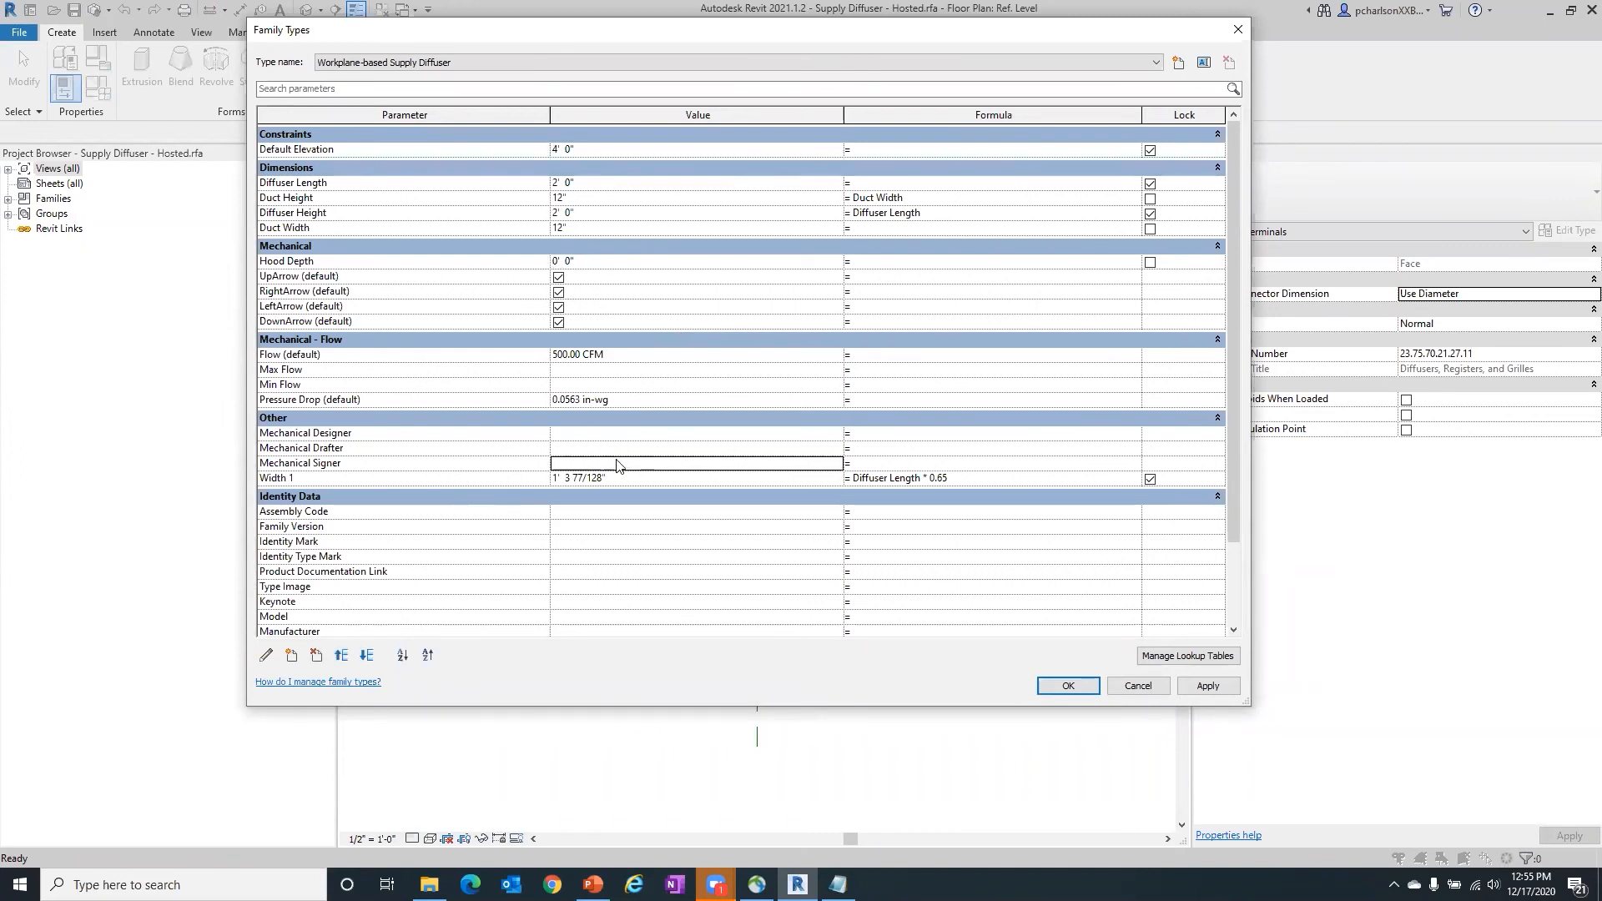
pyautogui.click(639, 432)
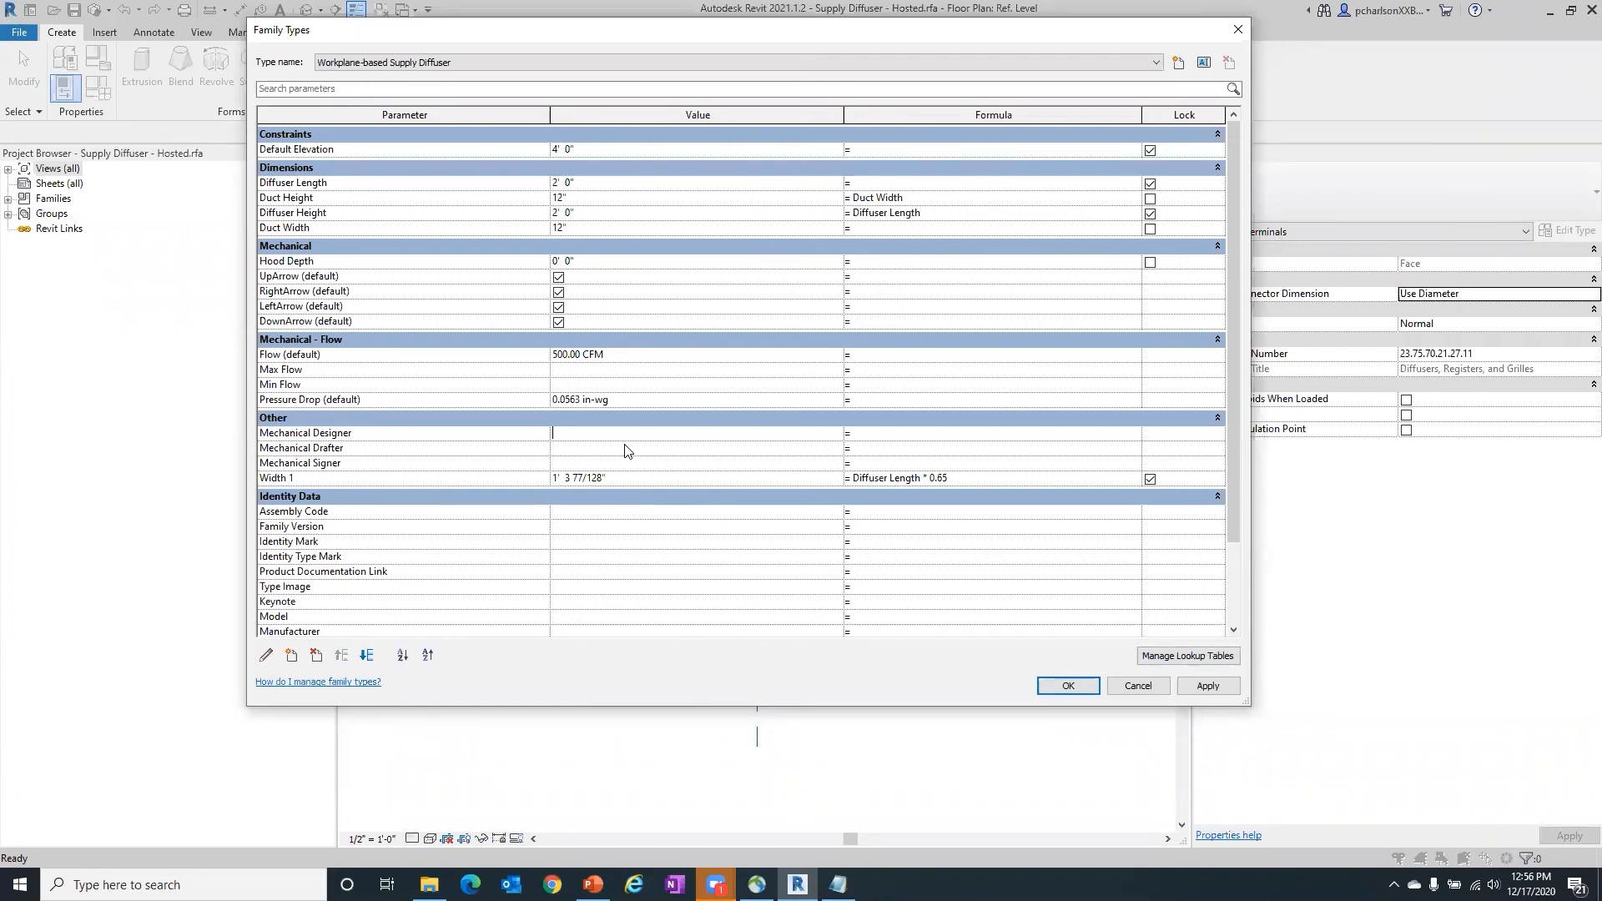
pyautogui.click(1143, 689)
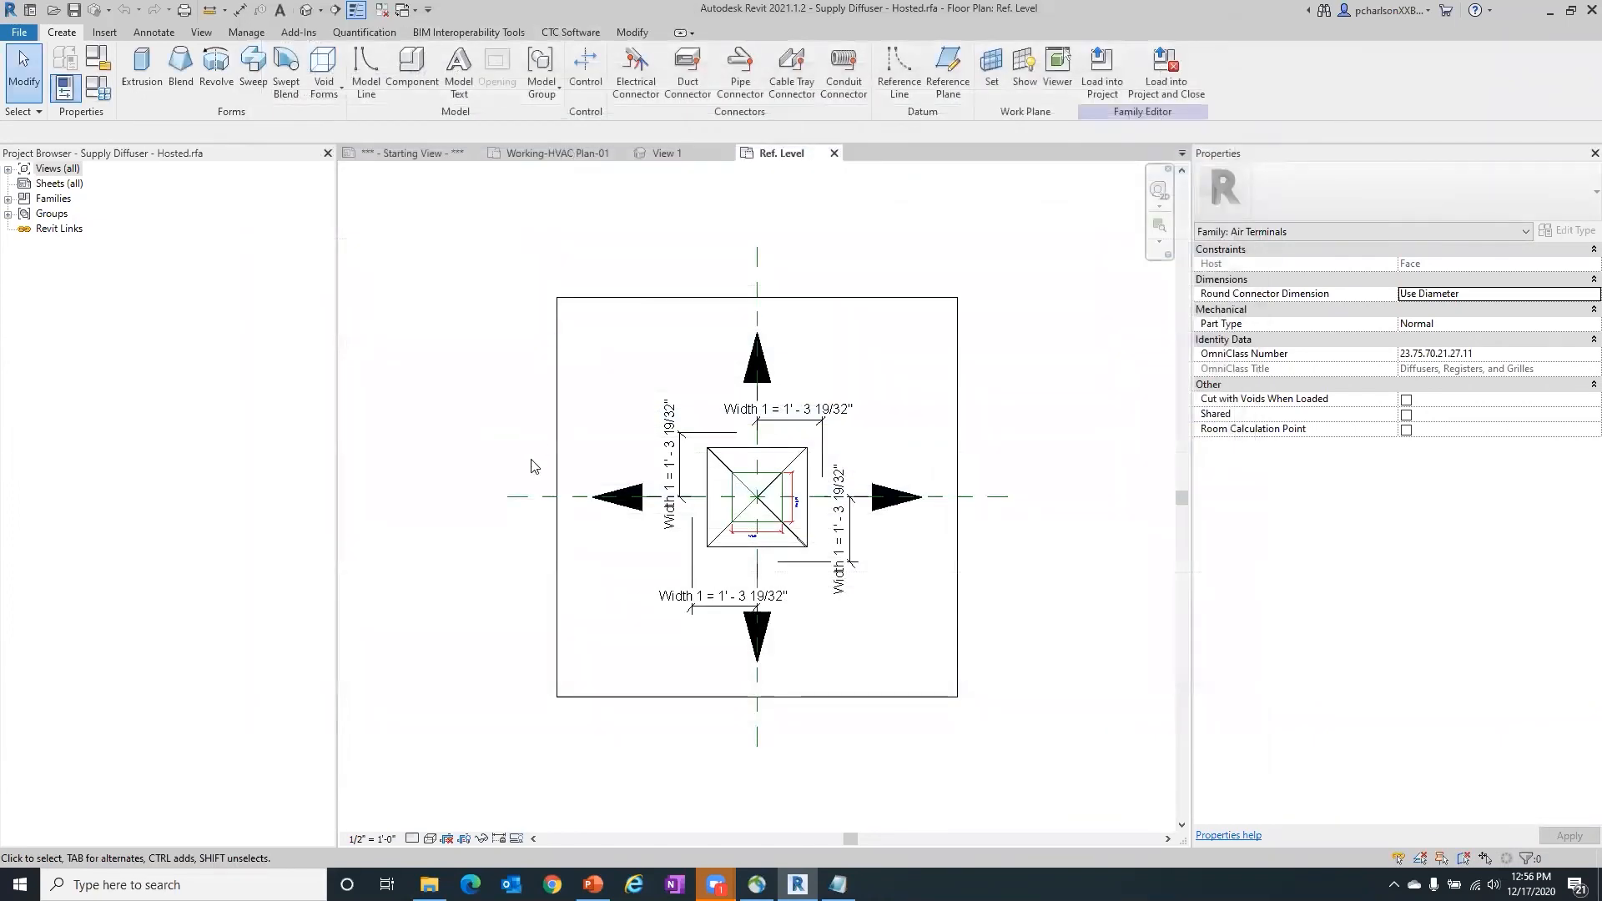
pyautogui.moveTo(716, 884)
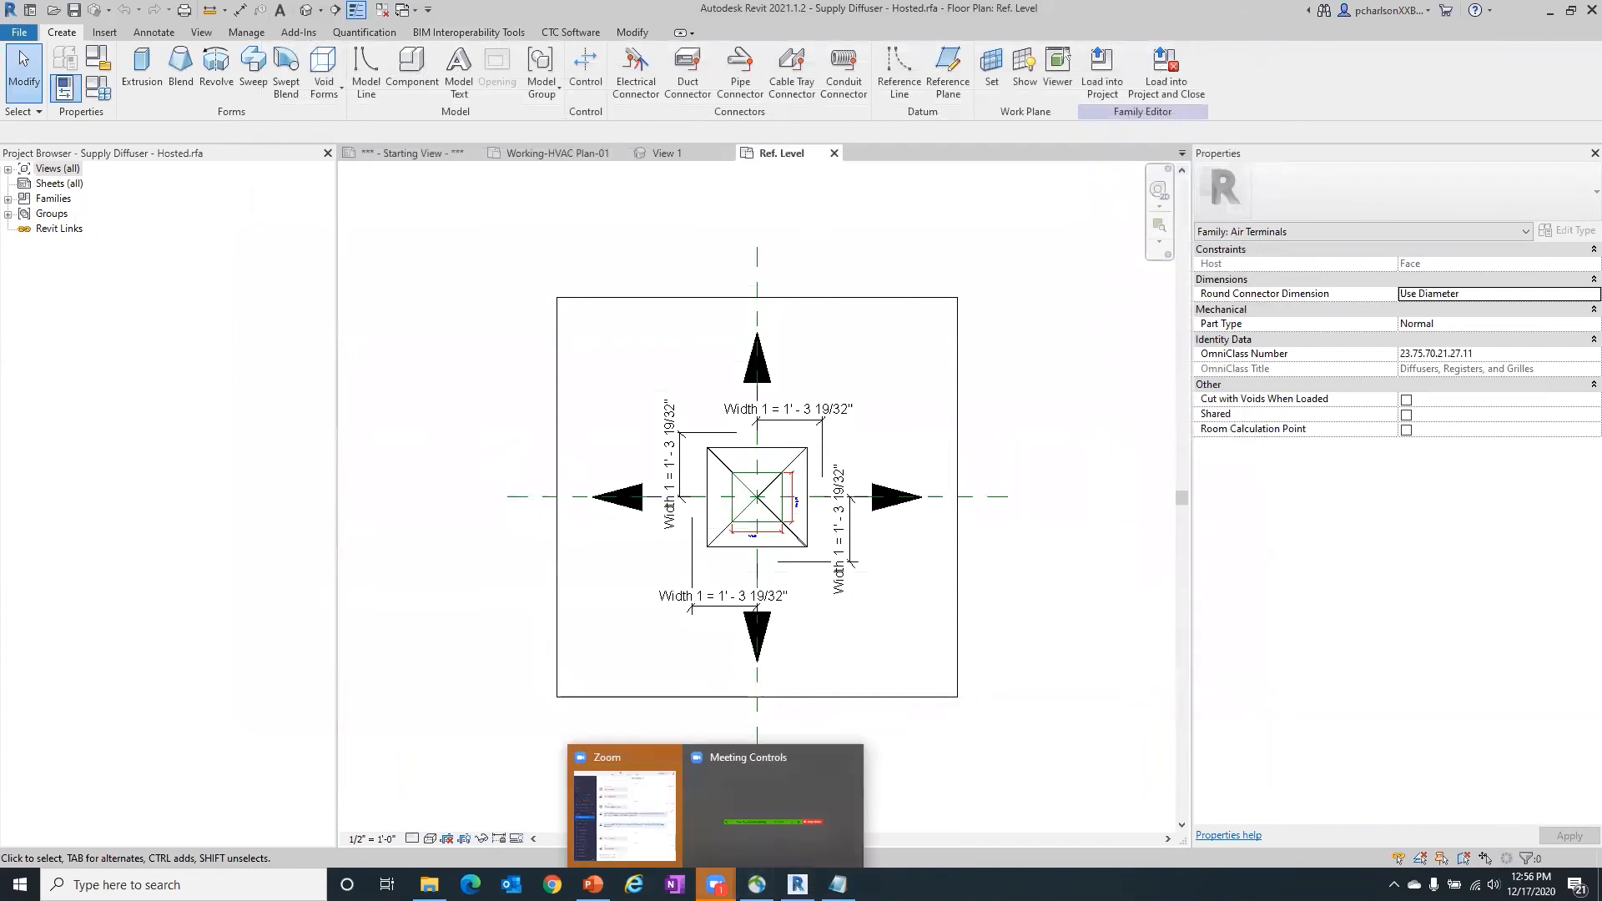
pyautogui.click(621, 762)
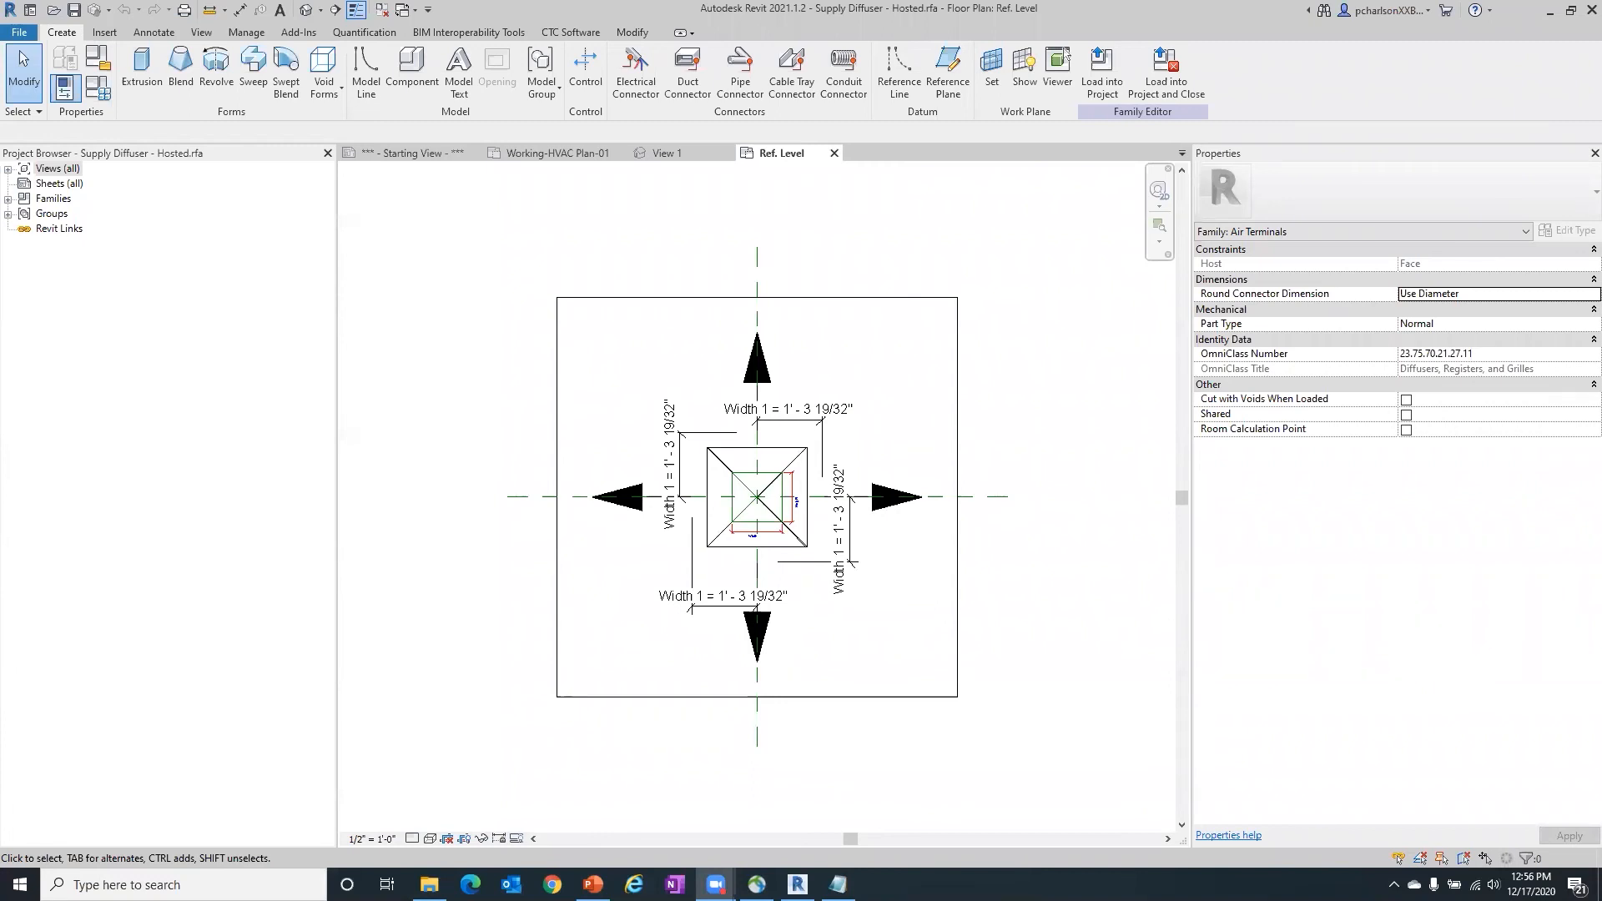
# - Open the shared parameter file for editing, enlarge its dialog, and look through the parameters in the Electrical group
pyautogui.click(248, 33)
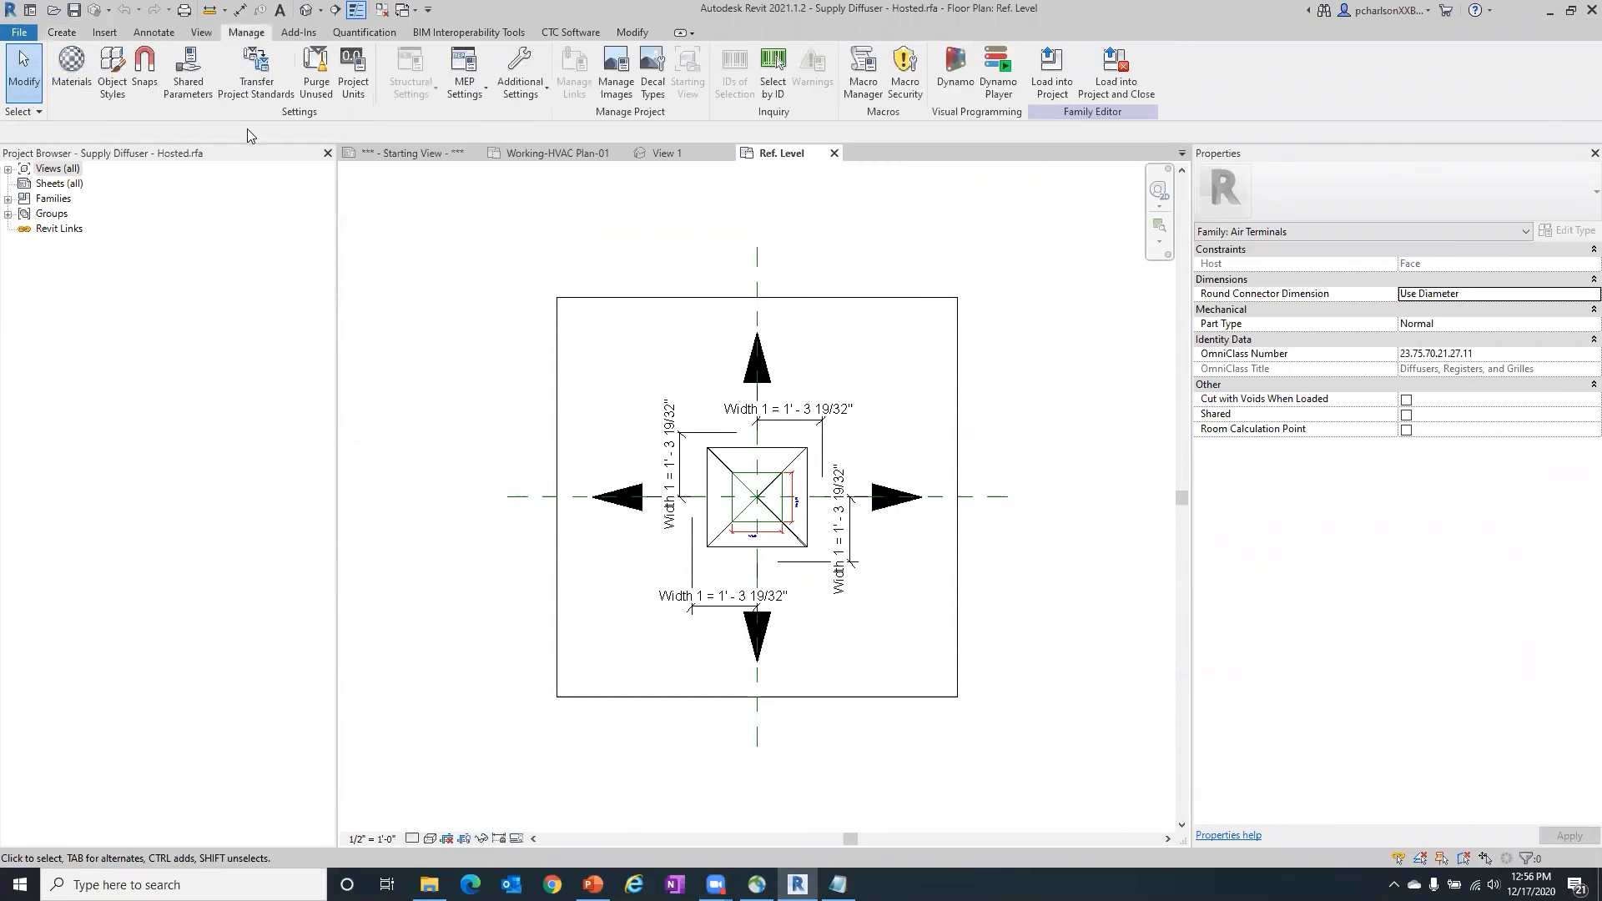
pyautogui.click(188, 71)
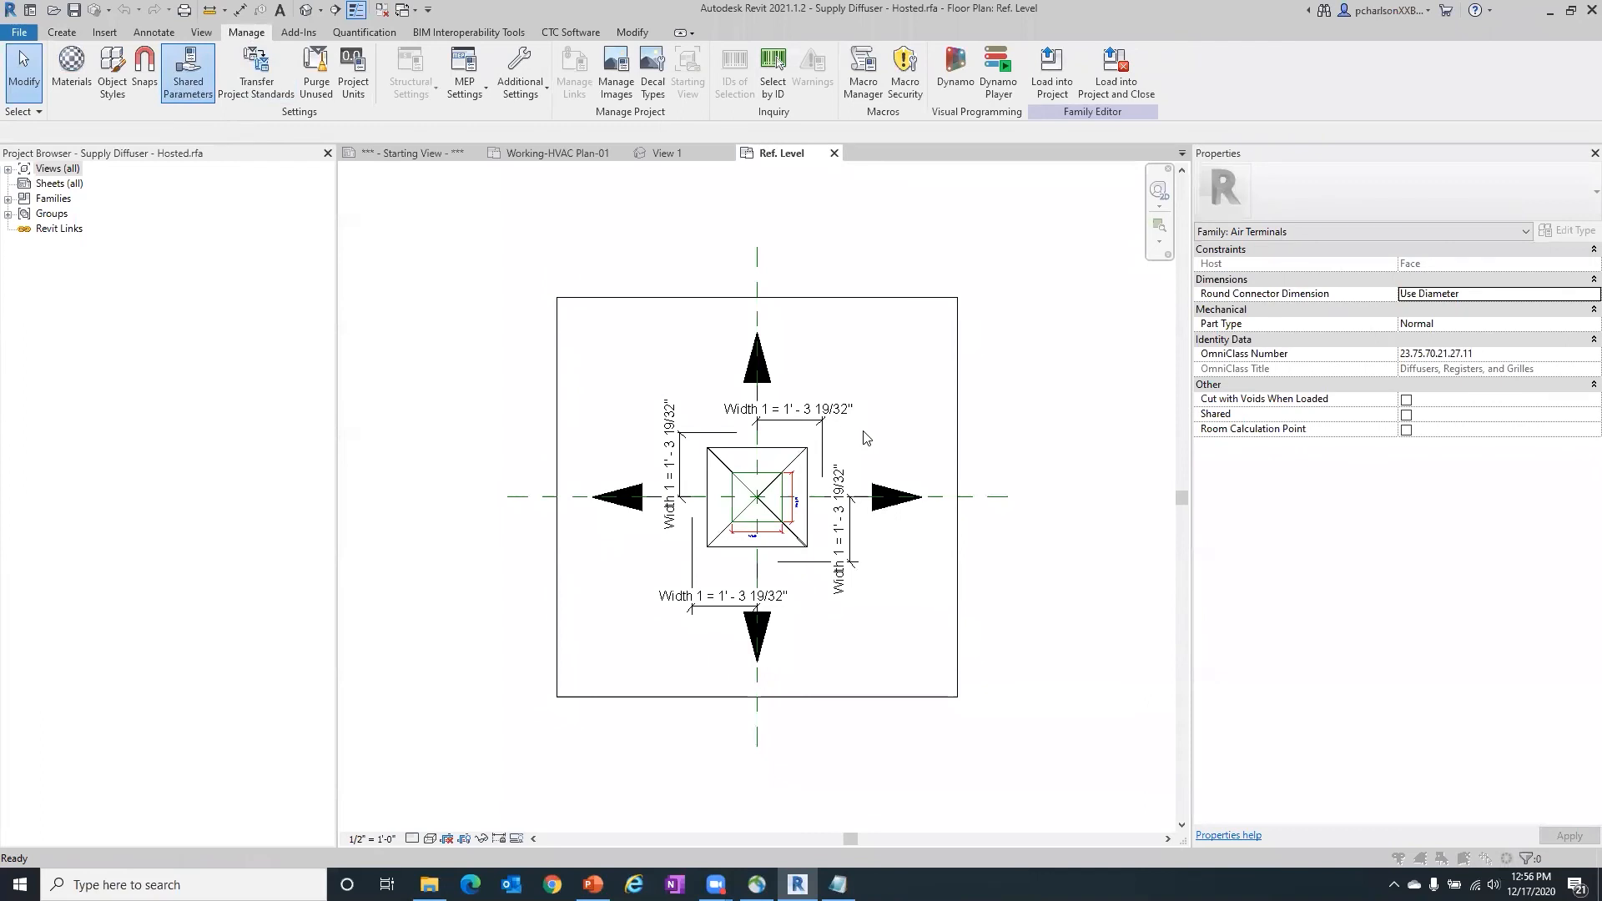
pyautogui.click(713, 245)
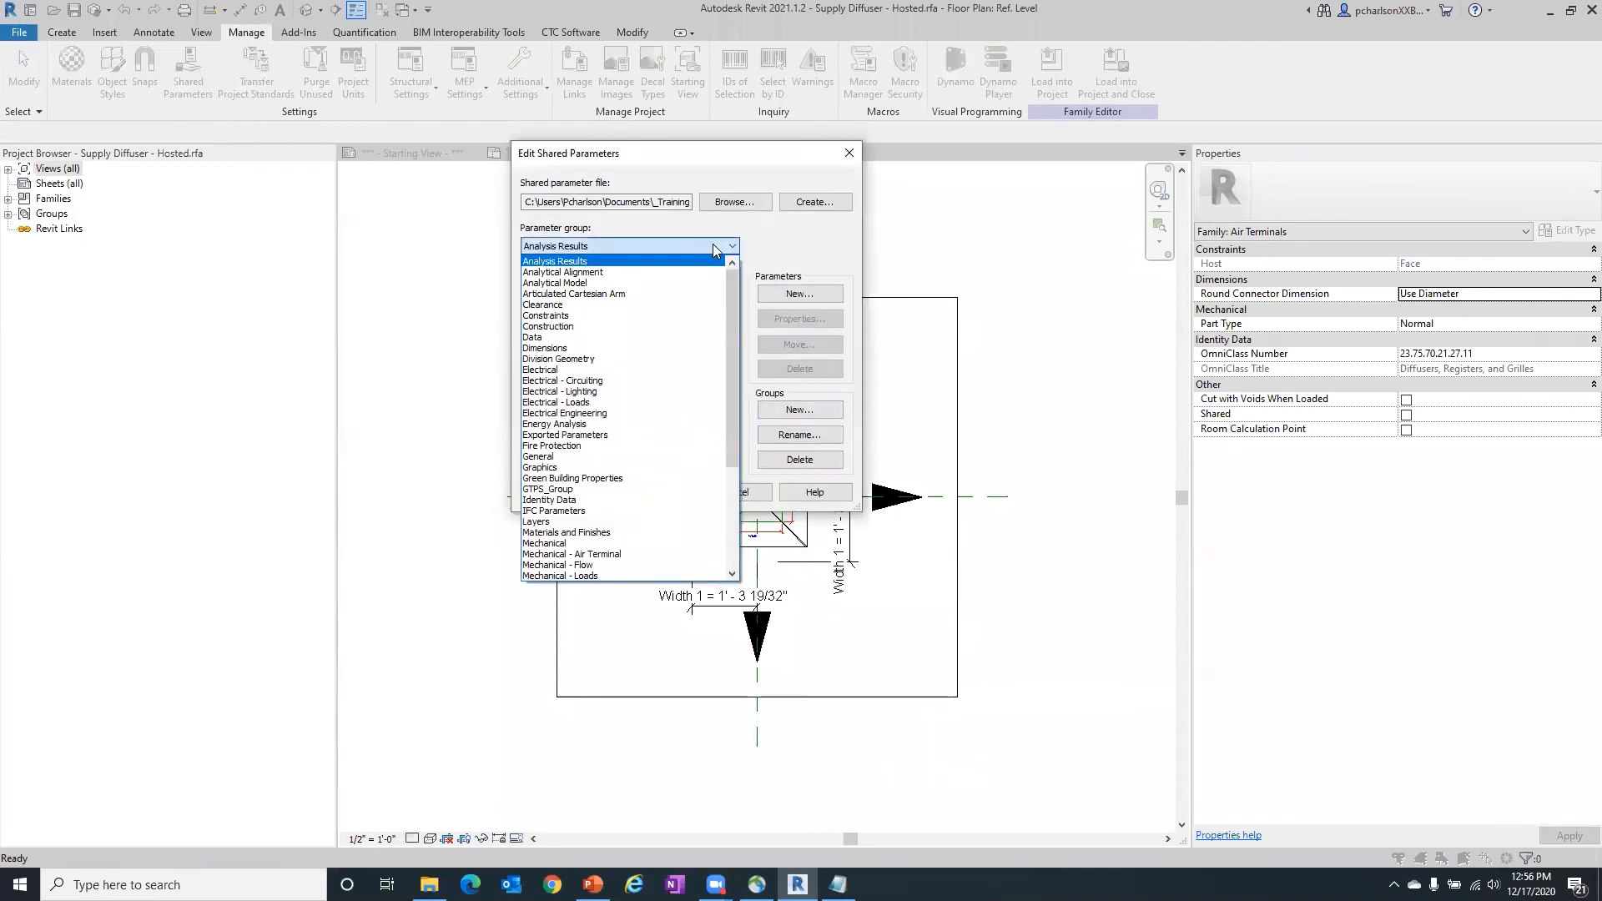
pyautogui.click(593, 369)
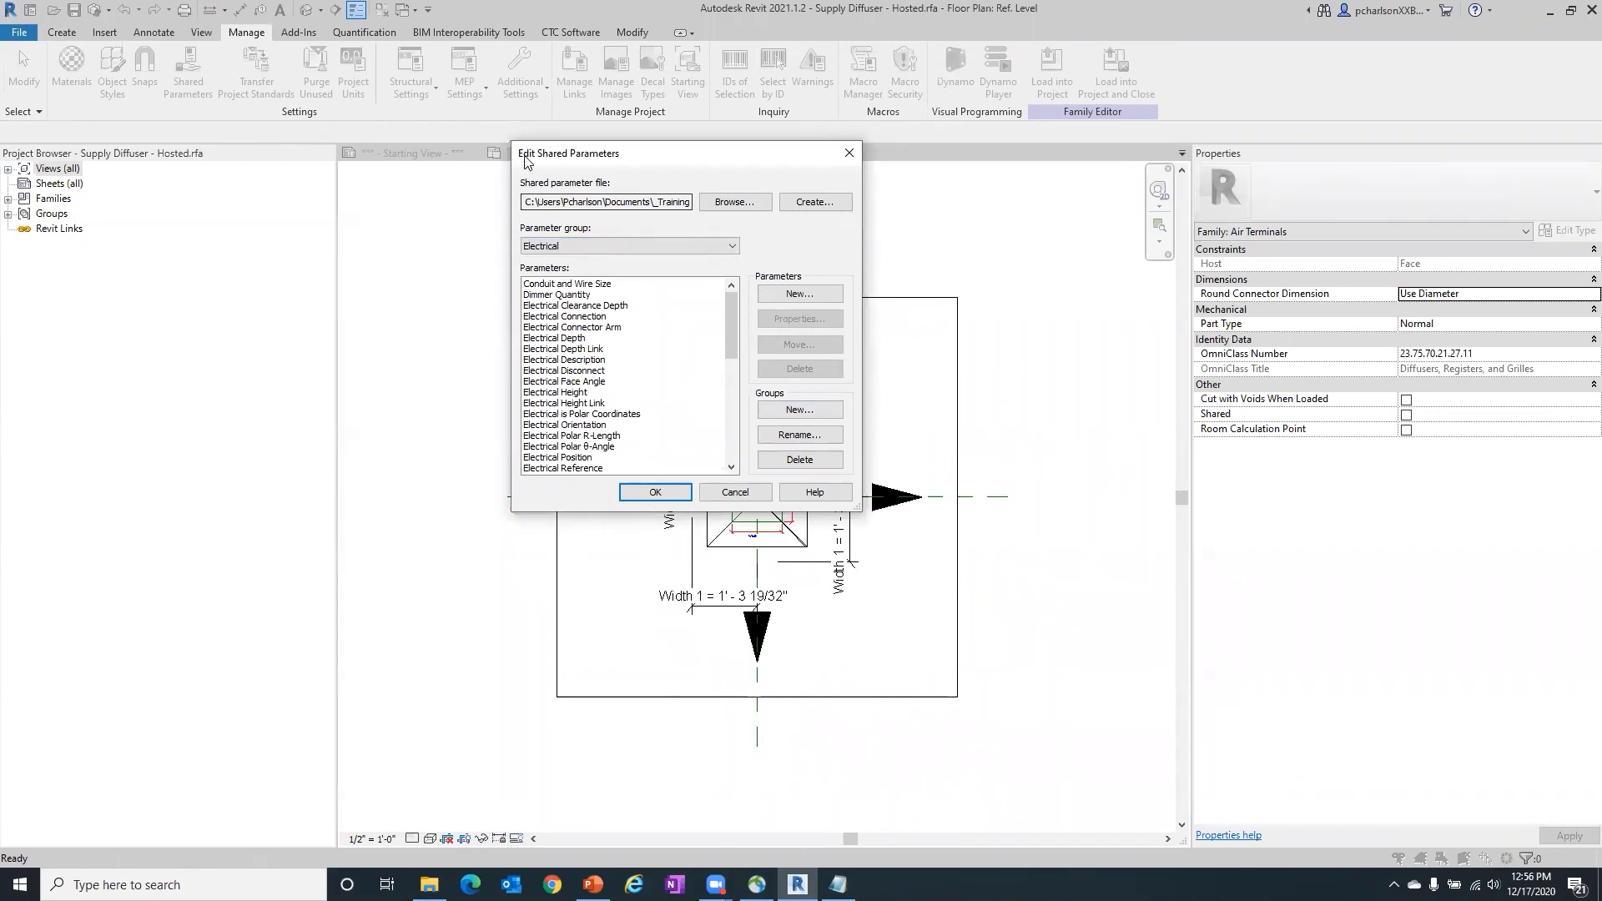
pyautogui.moveTo(509, 142); pyautogui.dragTo(316, 29)
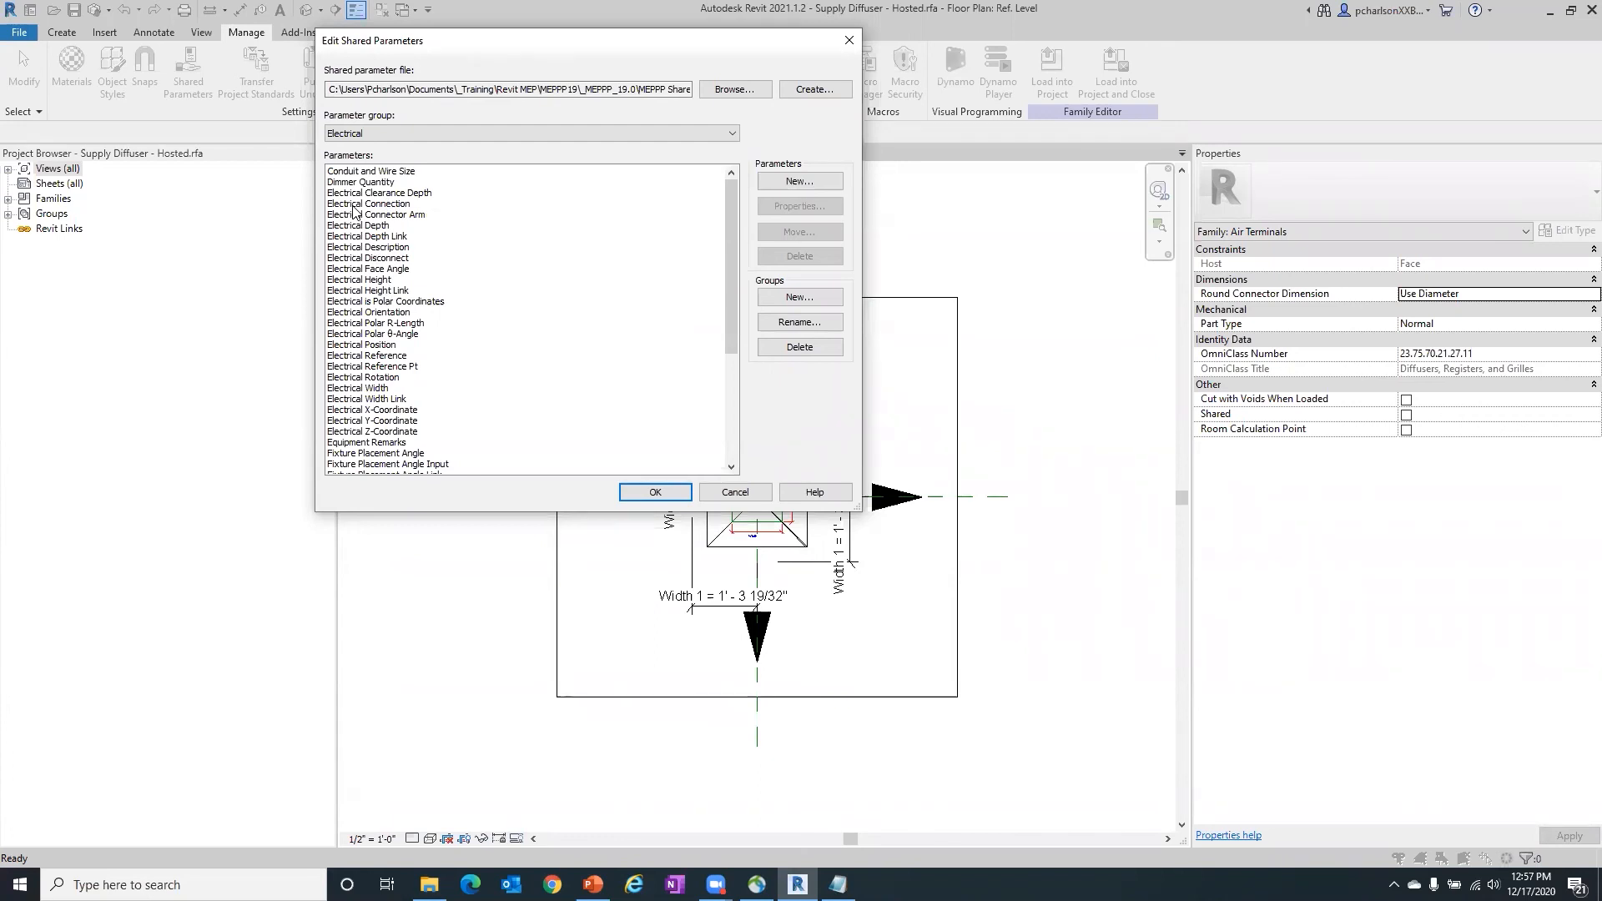
pyautogui.scroll(-3, 361, 251)
pyautogui.scroll(-3, 361, 250)
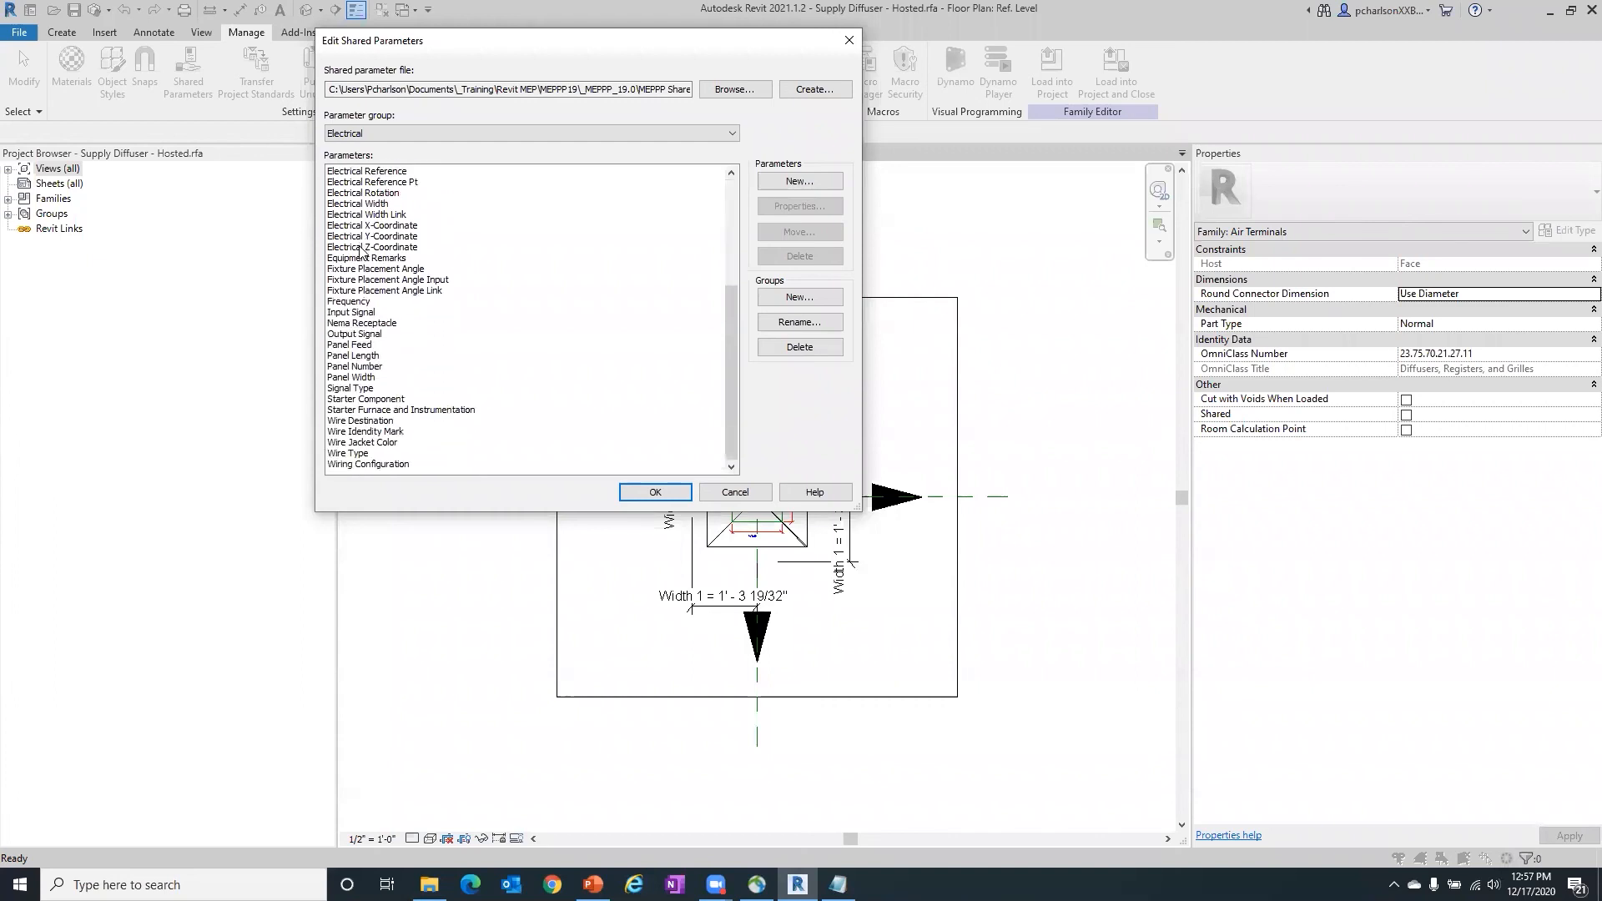
# - Switch to the Mechanical parameter group, look through its parameters, and select Auxiliary Fan Drive Type
pyautogui.click(385, 134)
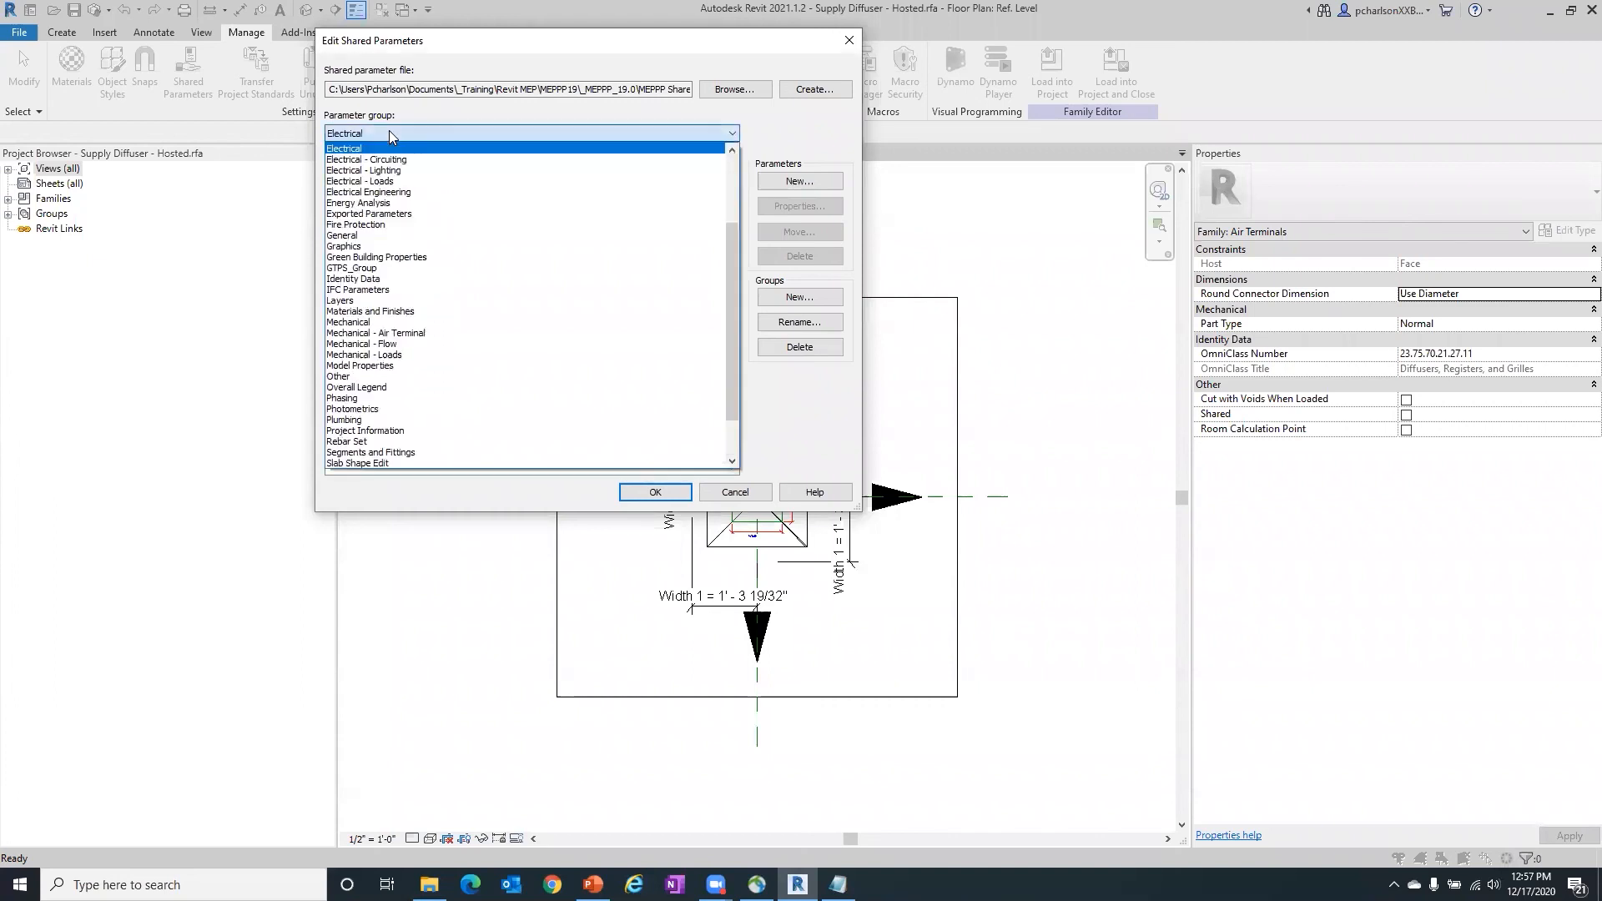
pyautogui.click(391, 322)
pyautogui.scroll(-3, 364, 267)
pyautogui.scroll(-5, 362, 269)
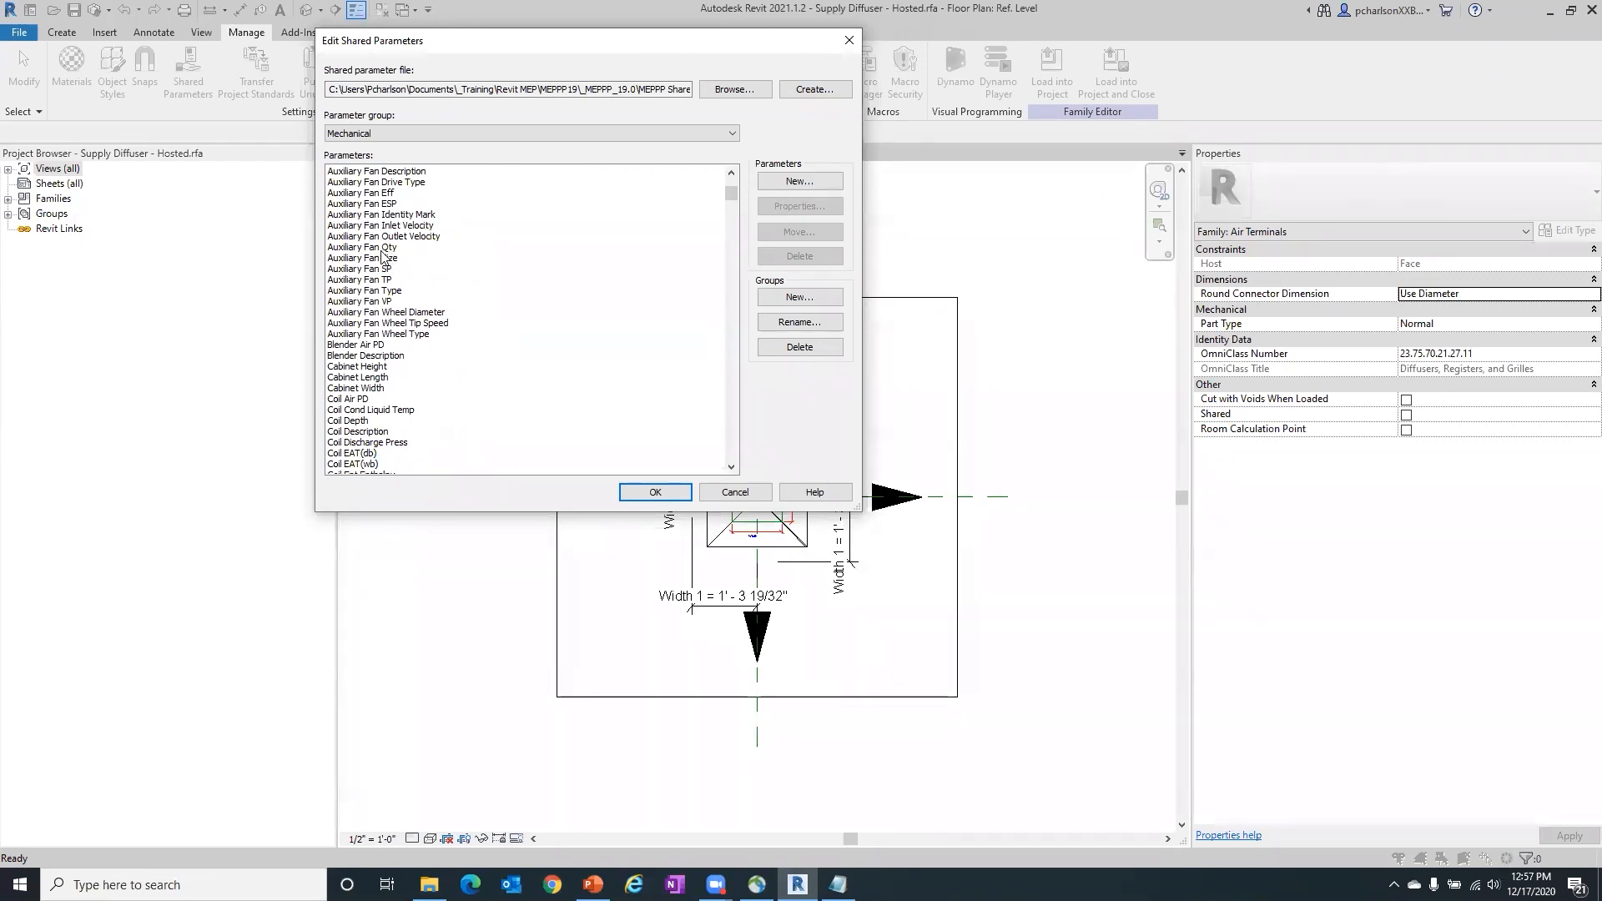
pyautogui.click(356, 214)
pyautogui.click(357, 183)
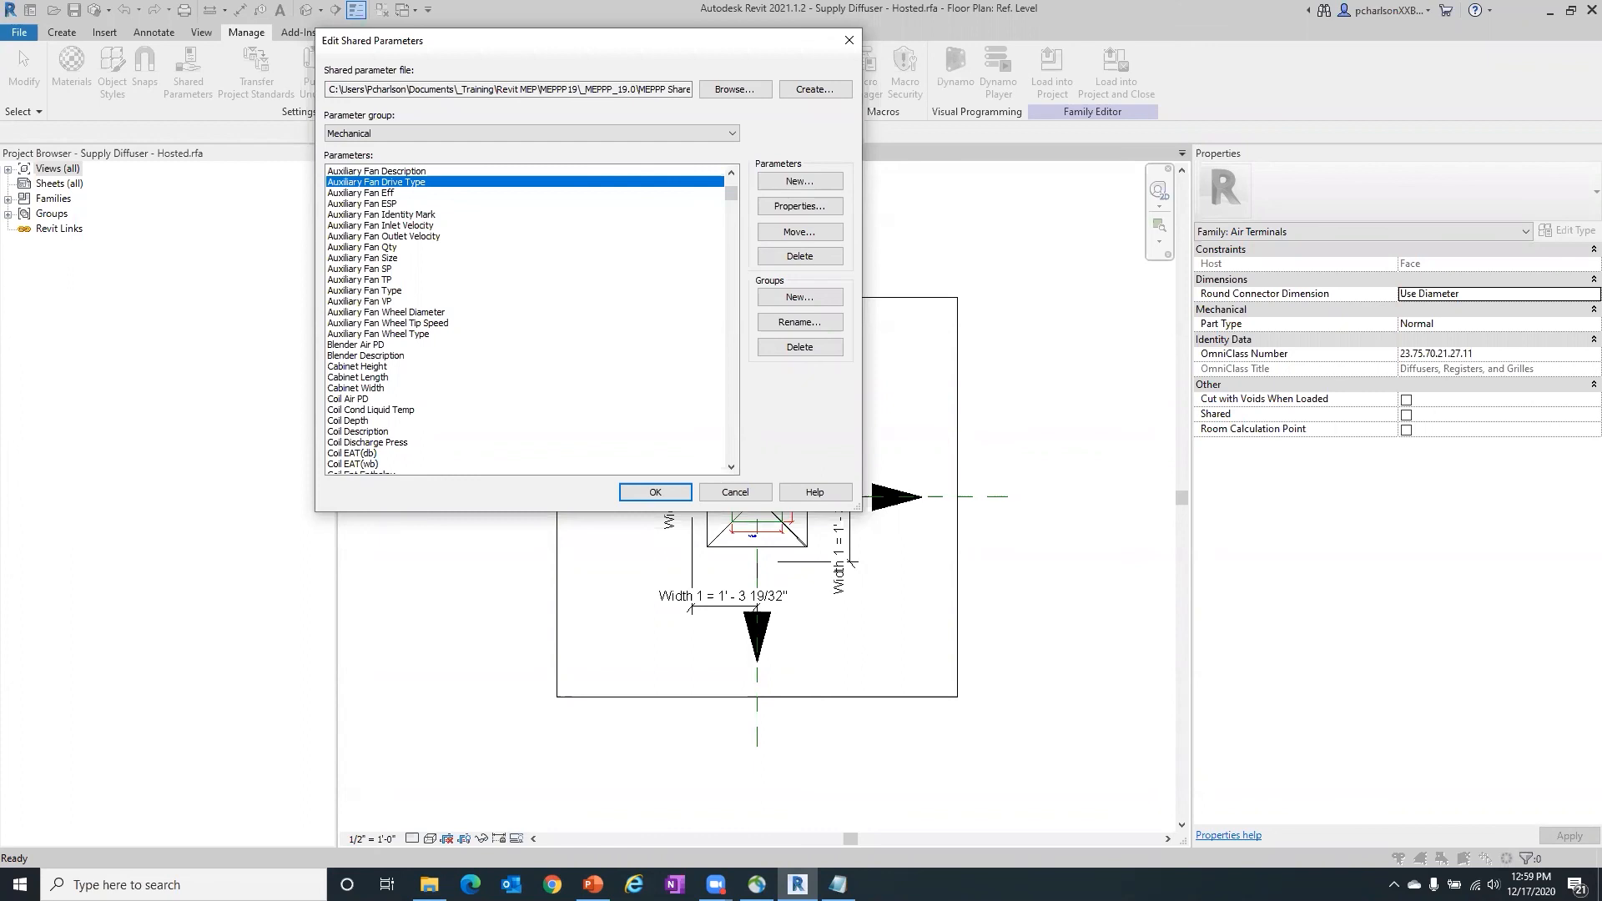
# - Close the shared parameter file editor without saving changes and narrow the Project Browser to about half its width
pyautogui.click(735, 494)
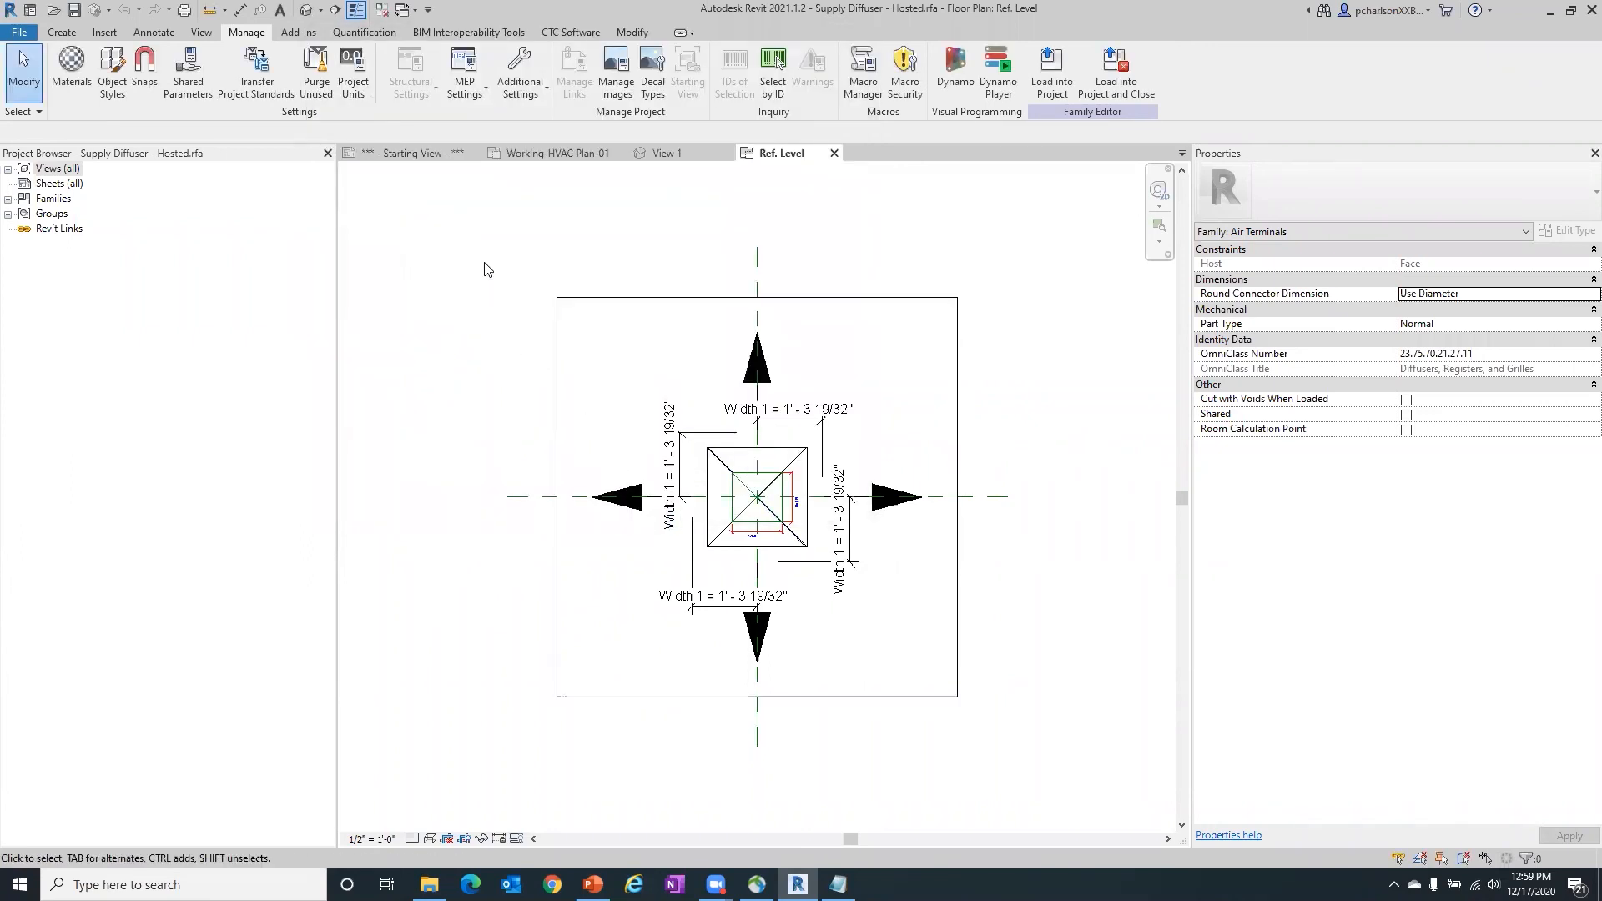
pyautogui.click(566, 34)
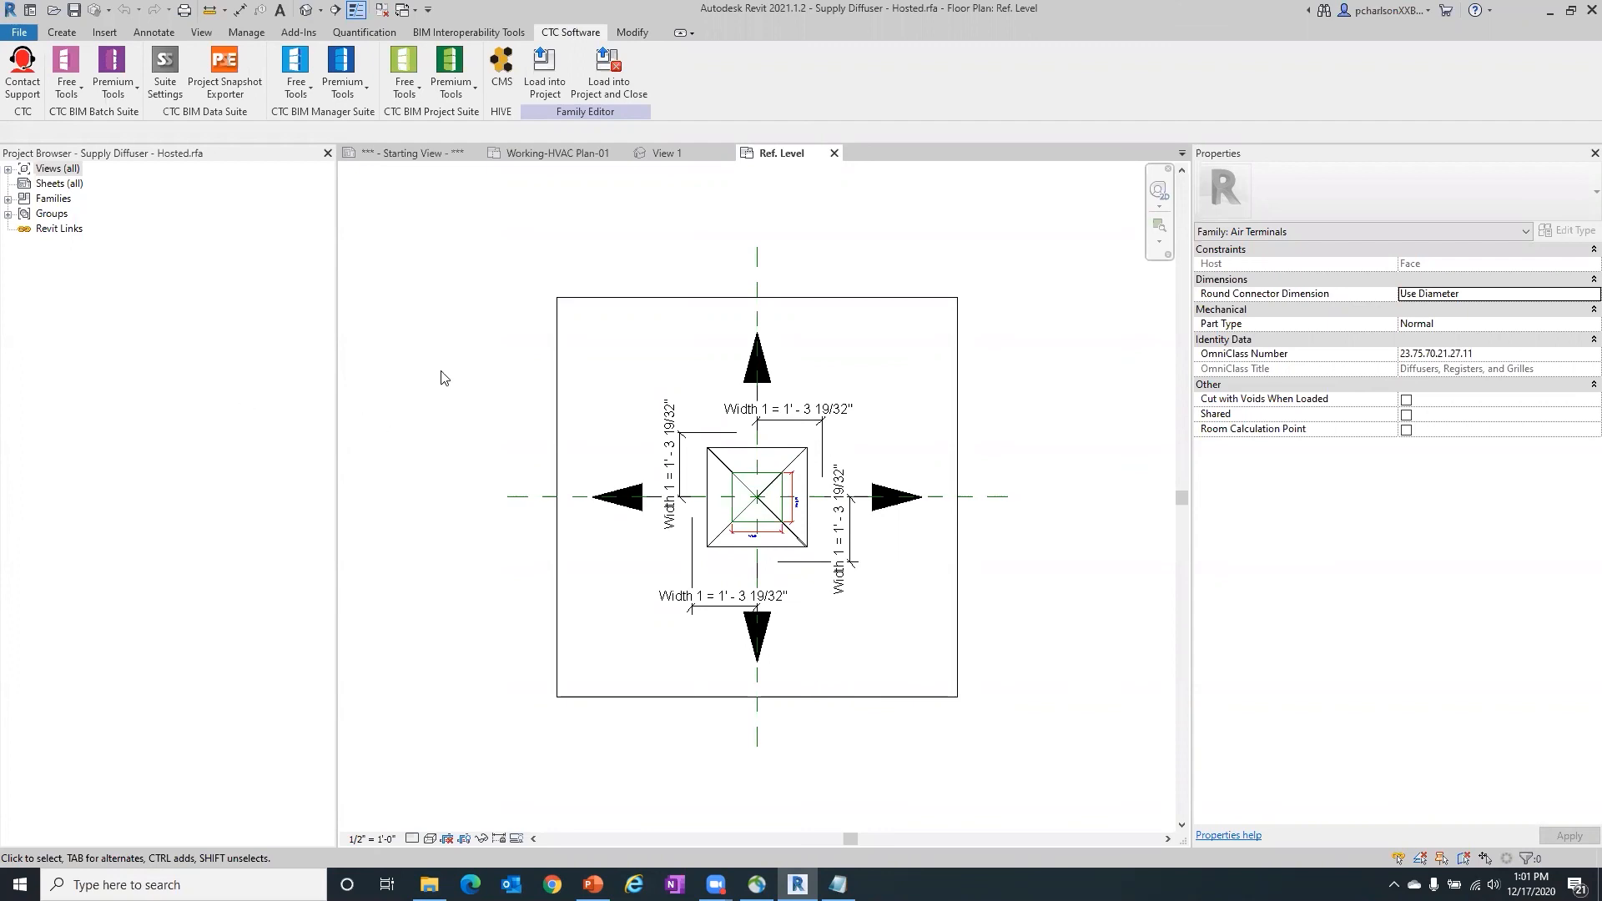
pyautogui.moveTo(337, 231); pyautogui.dragTo(200, 227)
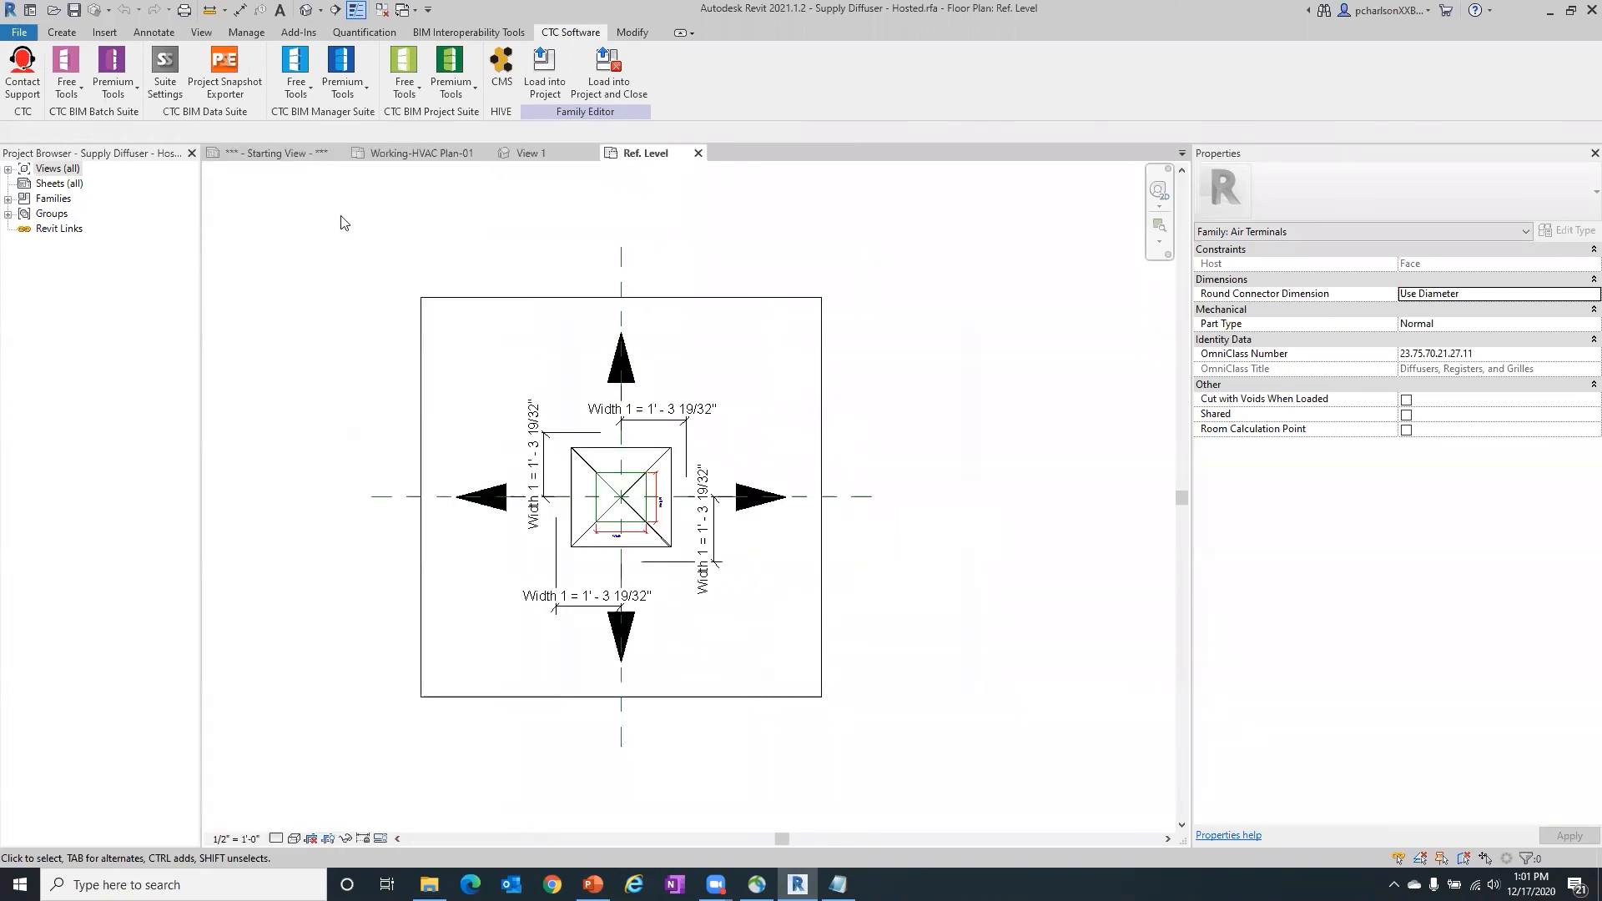
# - Start a new shared parameter in the diffuser's family types and choose Electrical Description from the Electrical parameter group
pyautogui.click(62, 31)
pyautogui.click(98, 87)
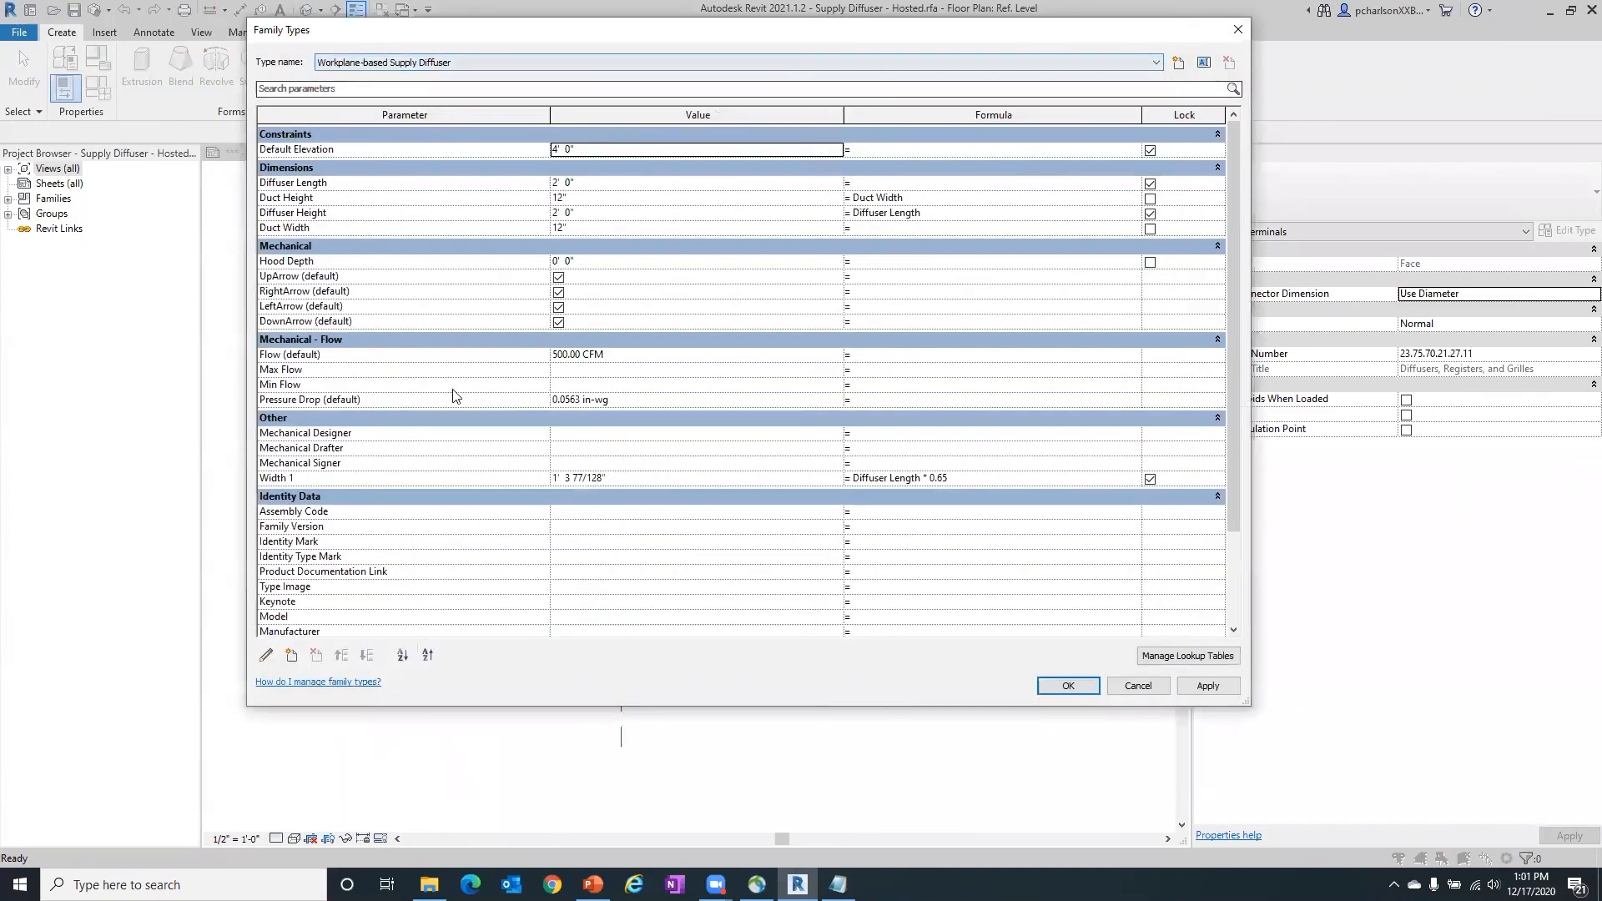
pyautogui.click(290, 655)
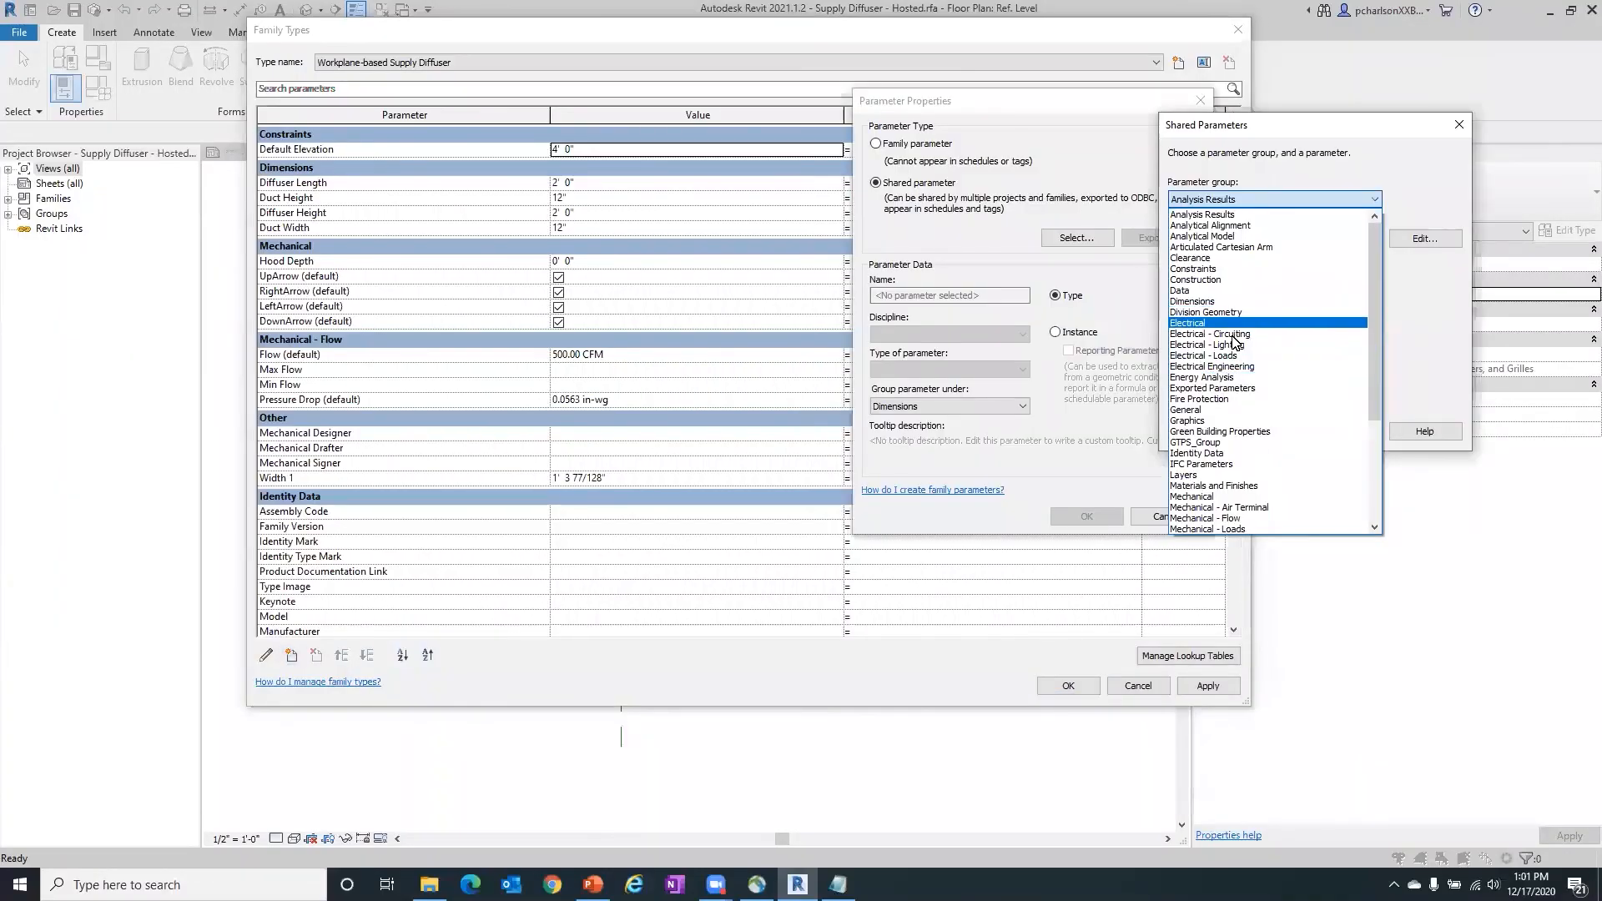
pyautogui.click(1218, 323)
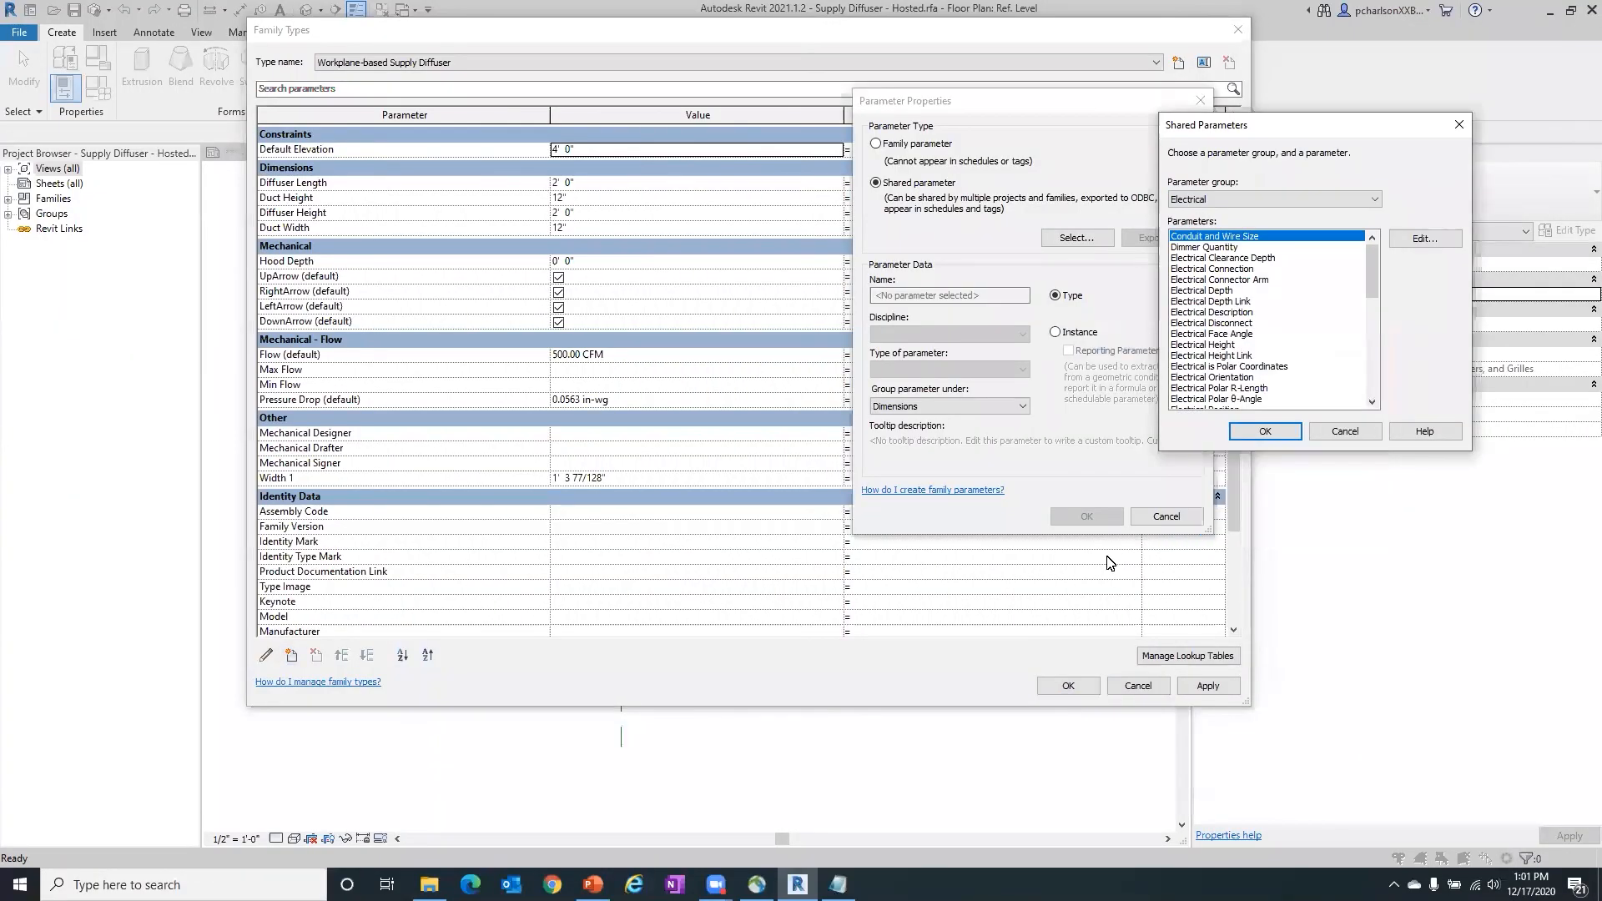
pyautogui.click(1201, 312)
pyautogui.click(1265, 431)
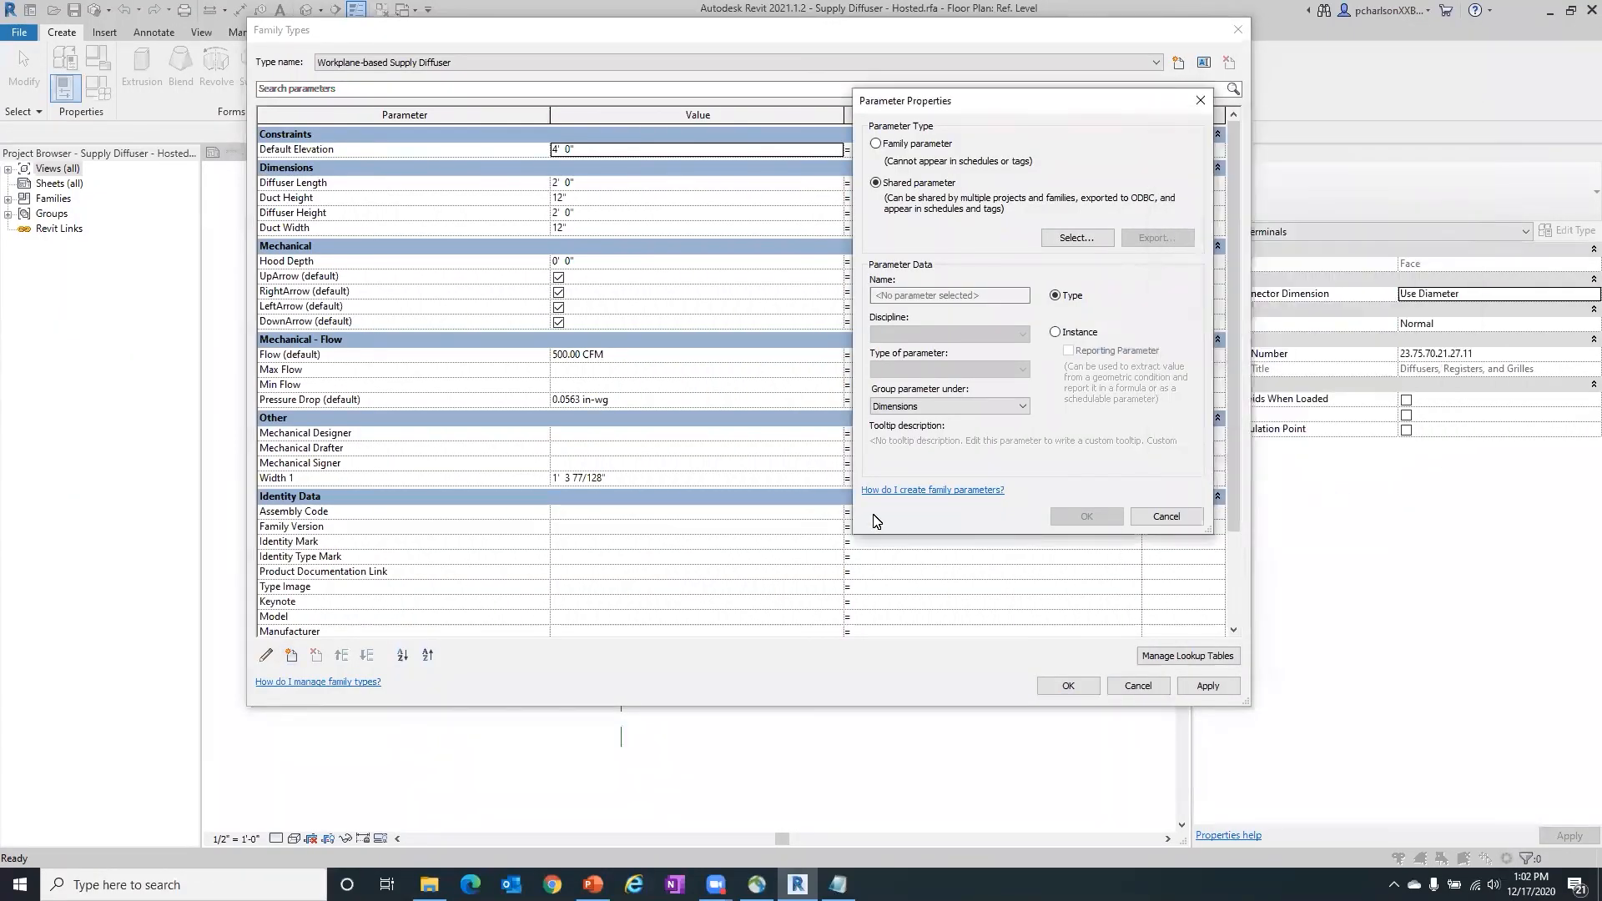
# - Group the Electrical Description parameter under Electrical and add it to the family as a type parameter
pyautogui.click(938, 406)
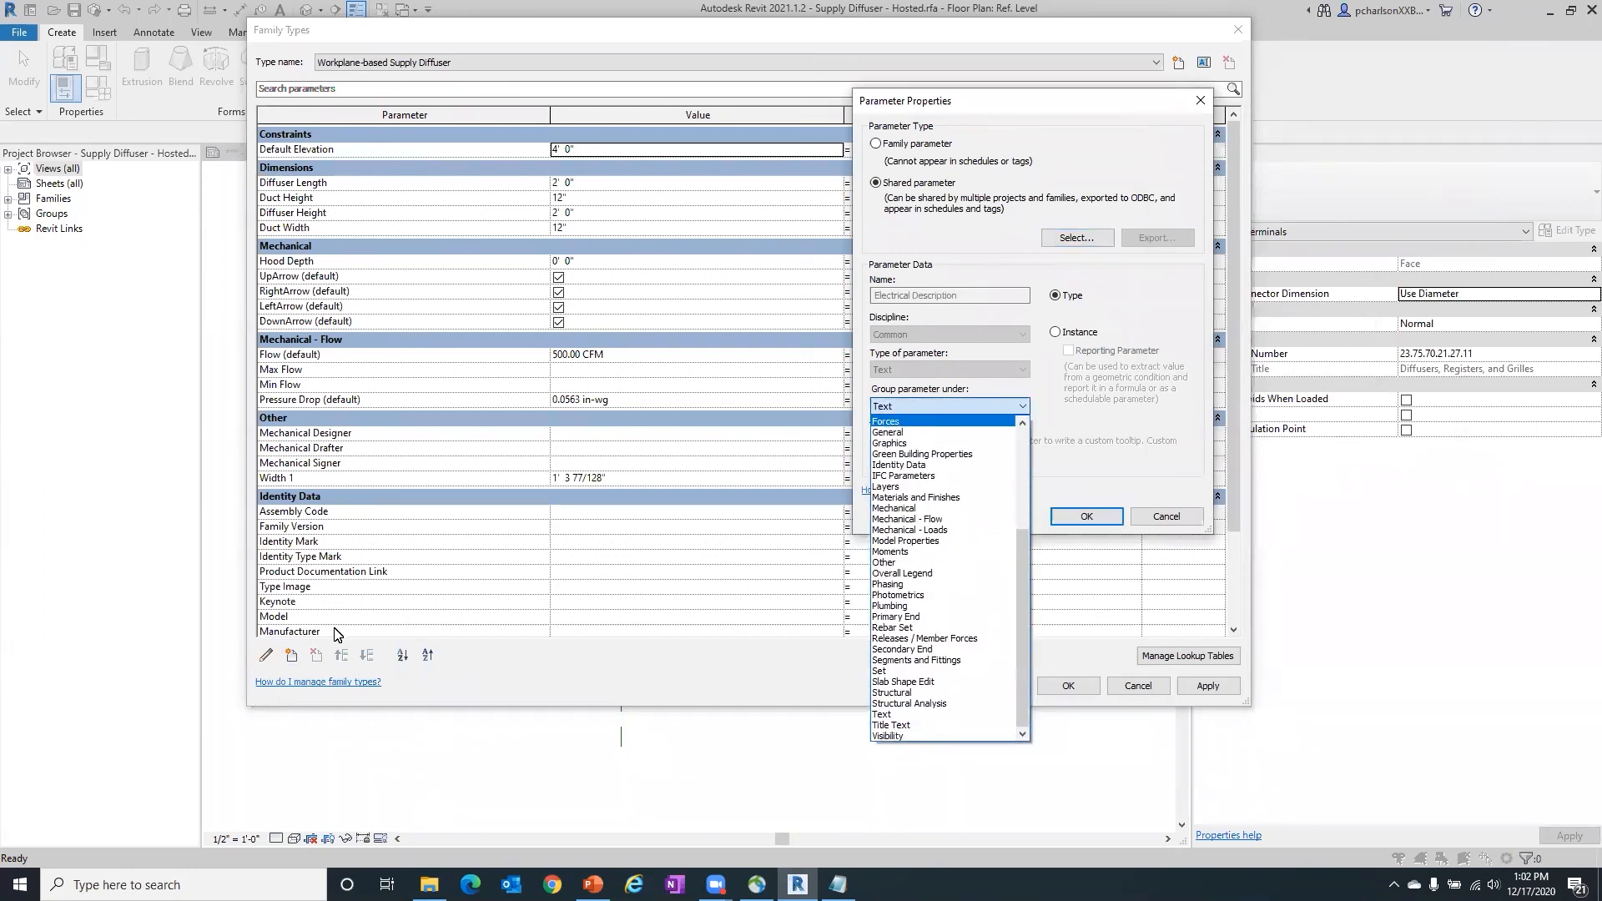
pyautogui.scroll(2, 957, 504)
pyautogui.scroll(3, 957, 504)
pyautogui.click(900, 484)
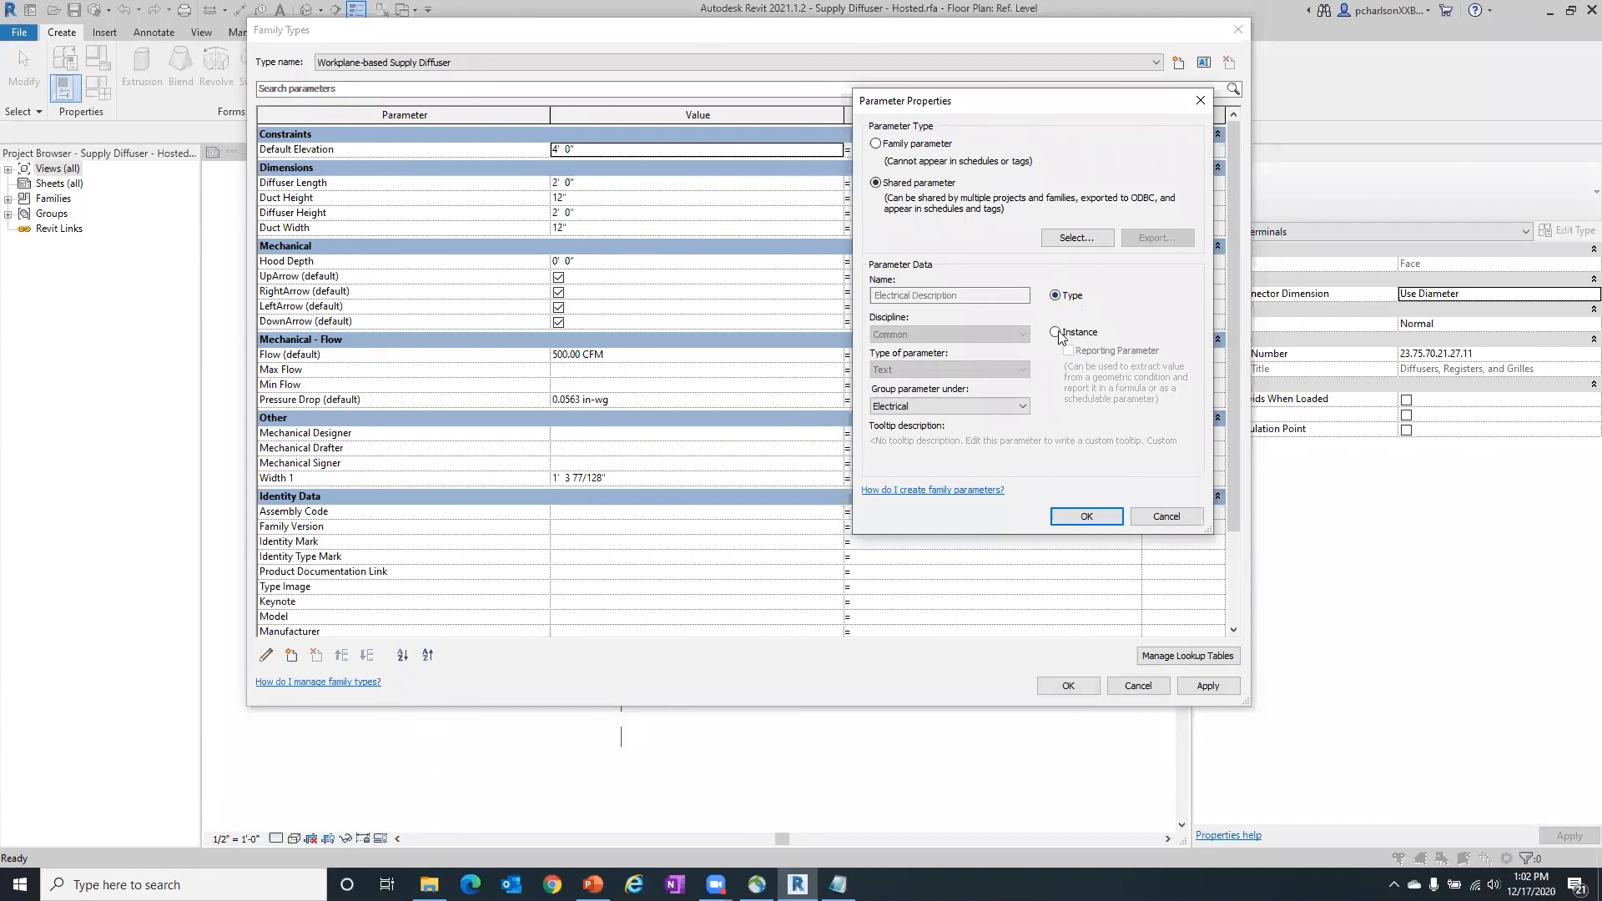
pyautogui.click(1084, 516)
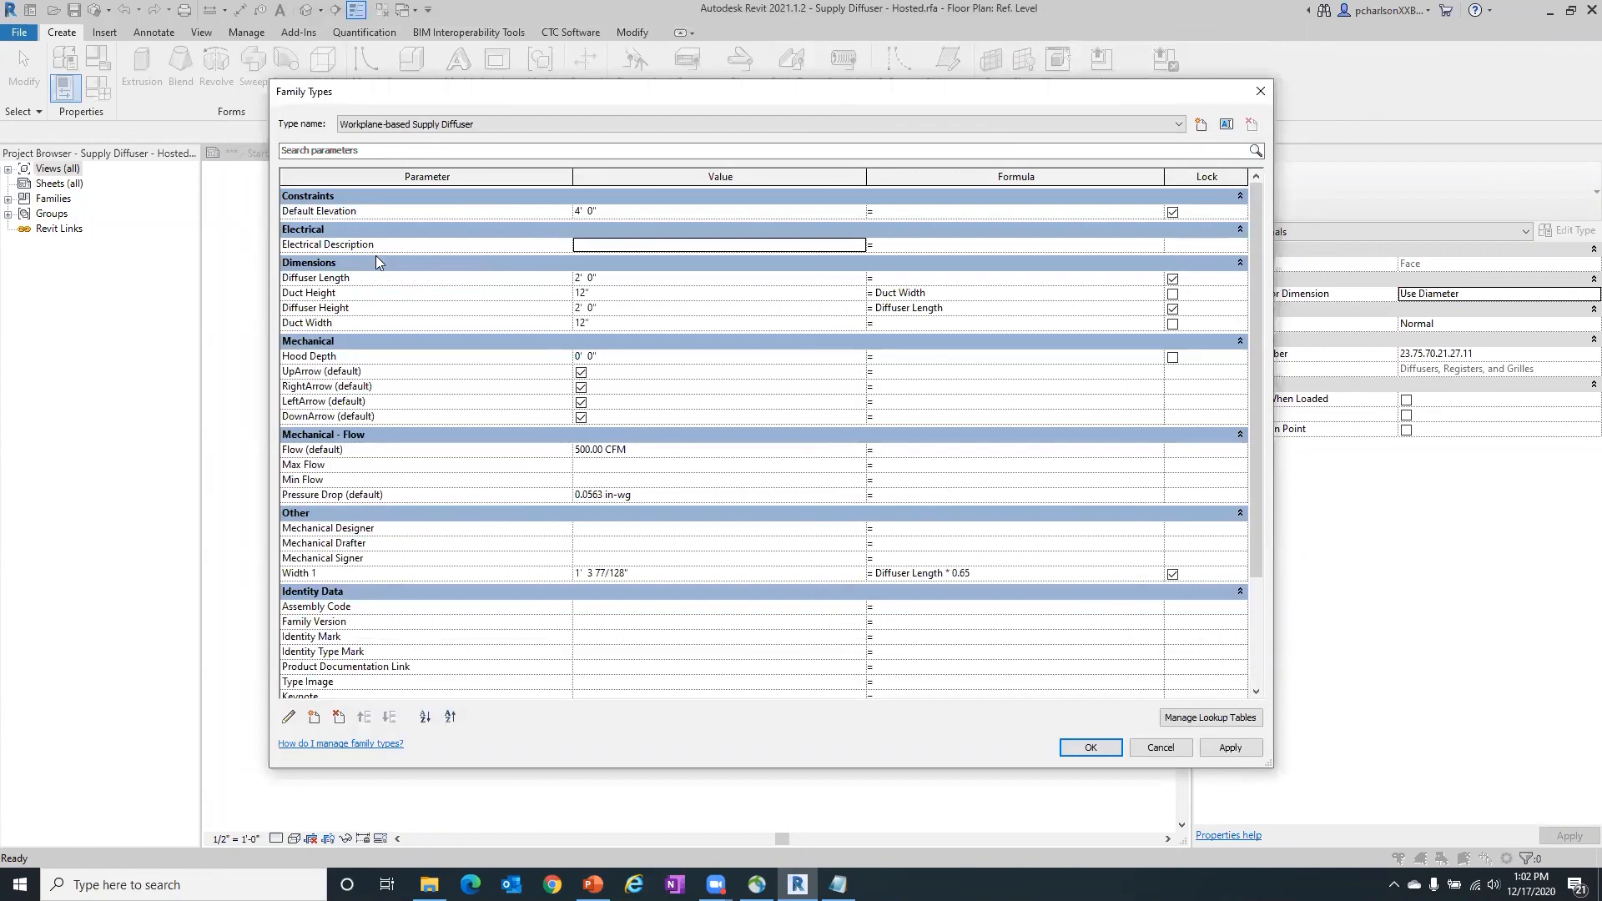
# - Review the parameter groups in the diffuser's family types, then cancel the dialog to discard the added Electrical Description parameter
pyautogui.scroll(-2, 429, 405)
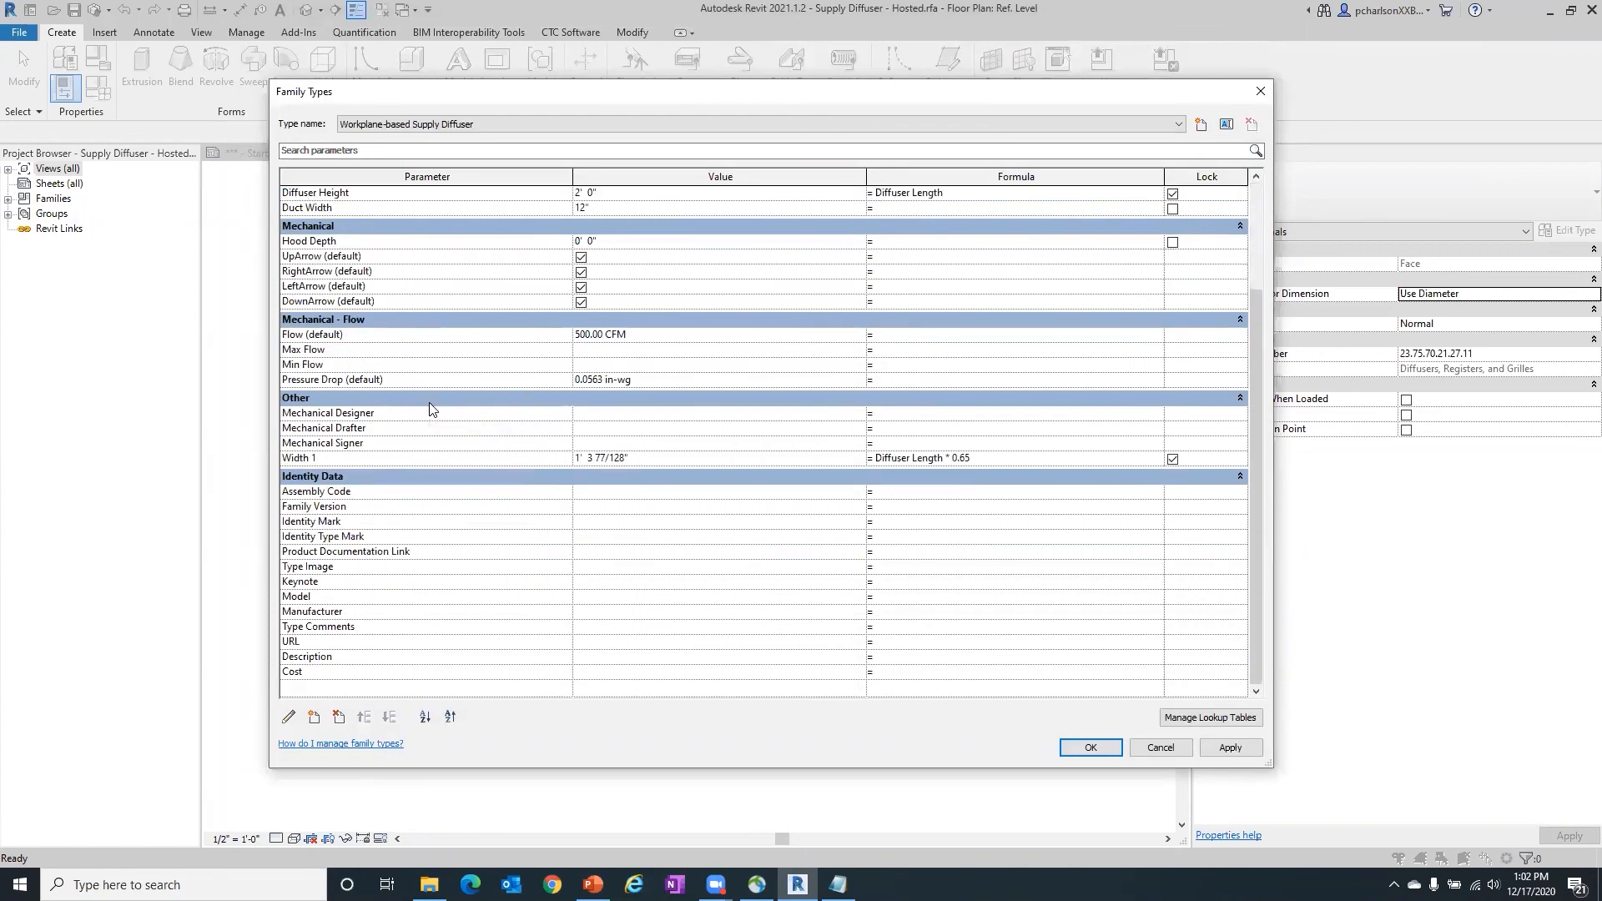
pyautogui.scroll(2, 431, 405)
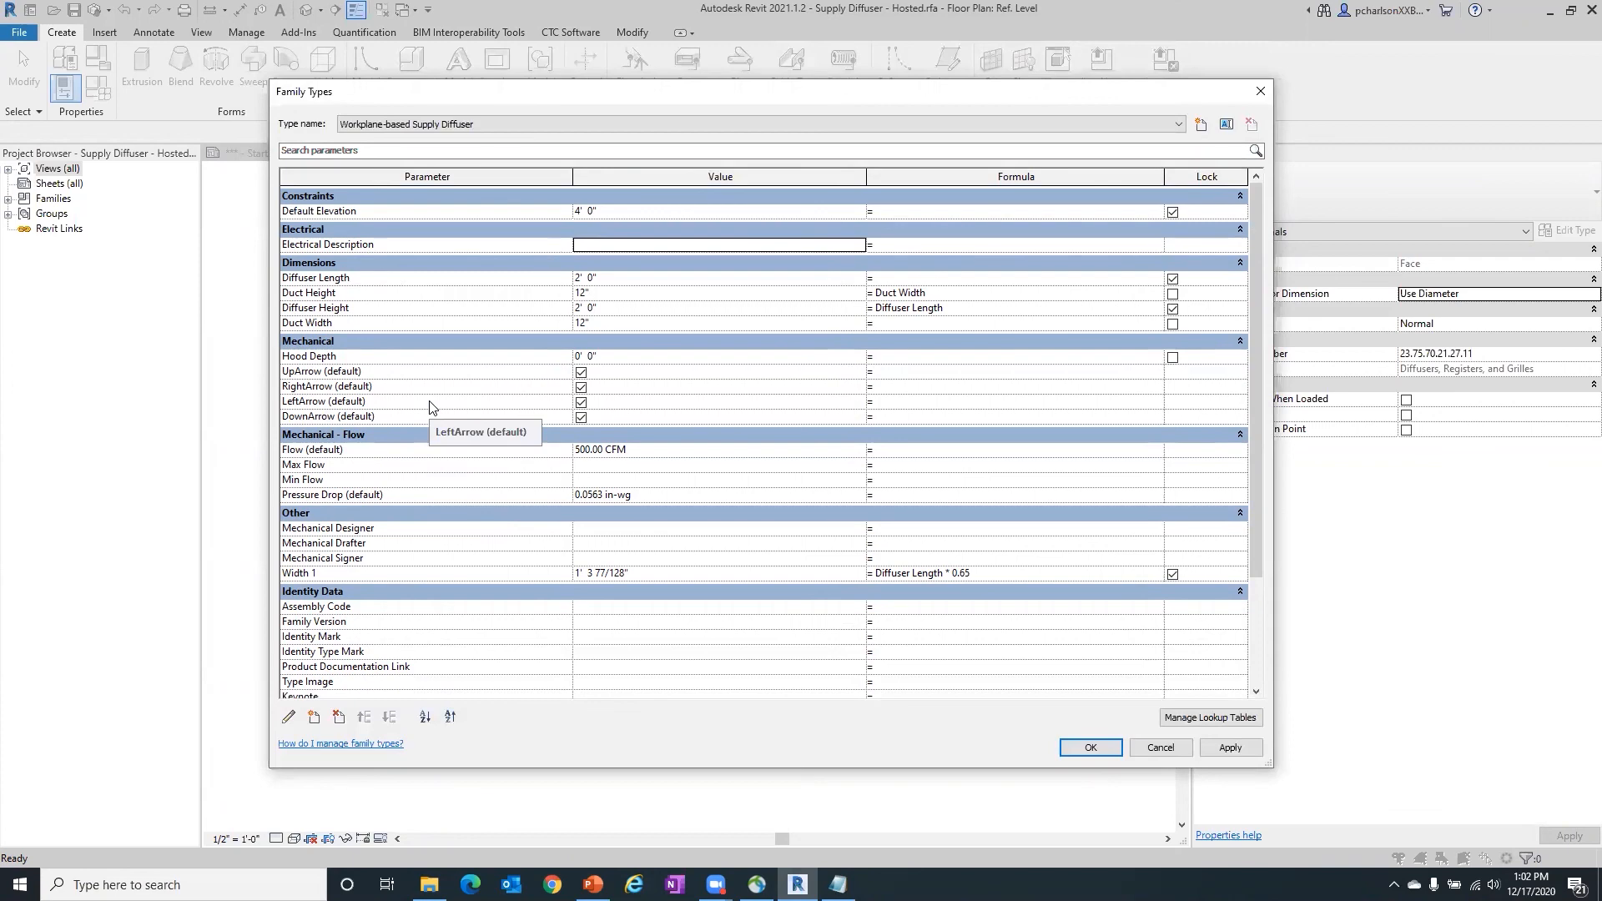
pyautogui.click(1161, 748)
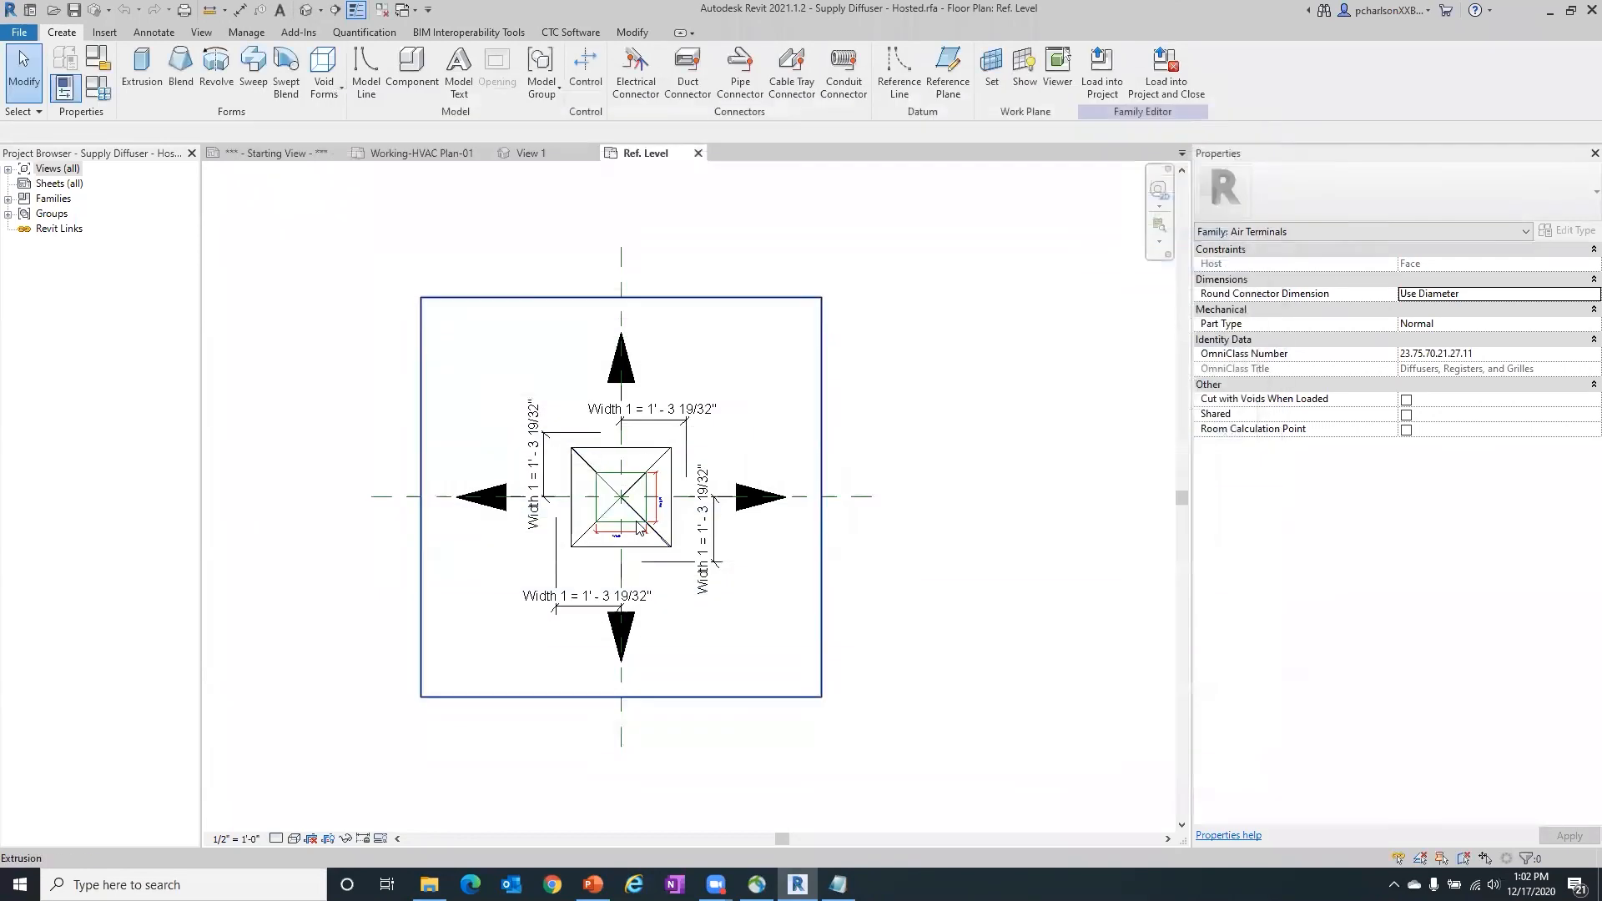
pyautogui.click(561, 33)
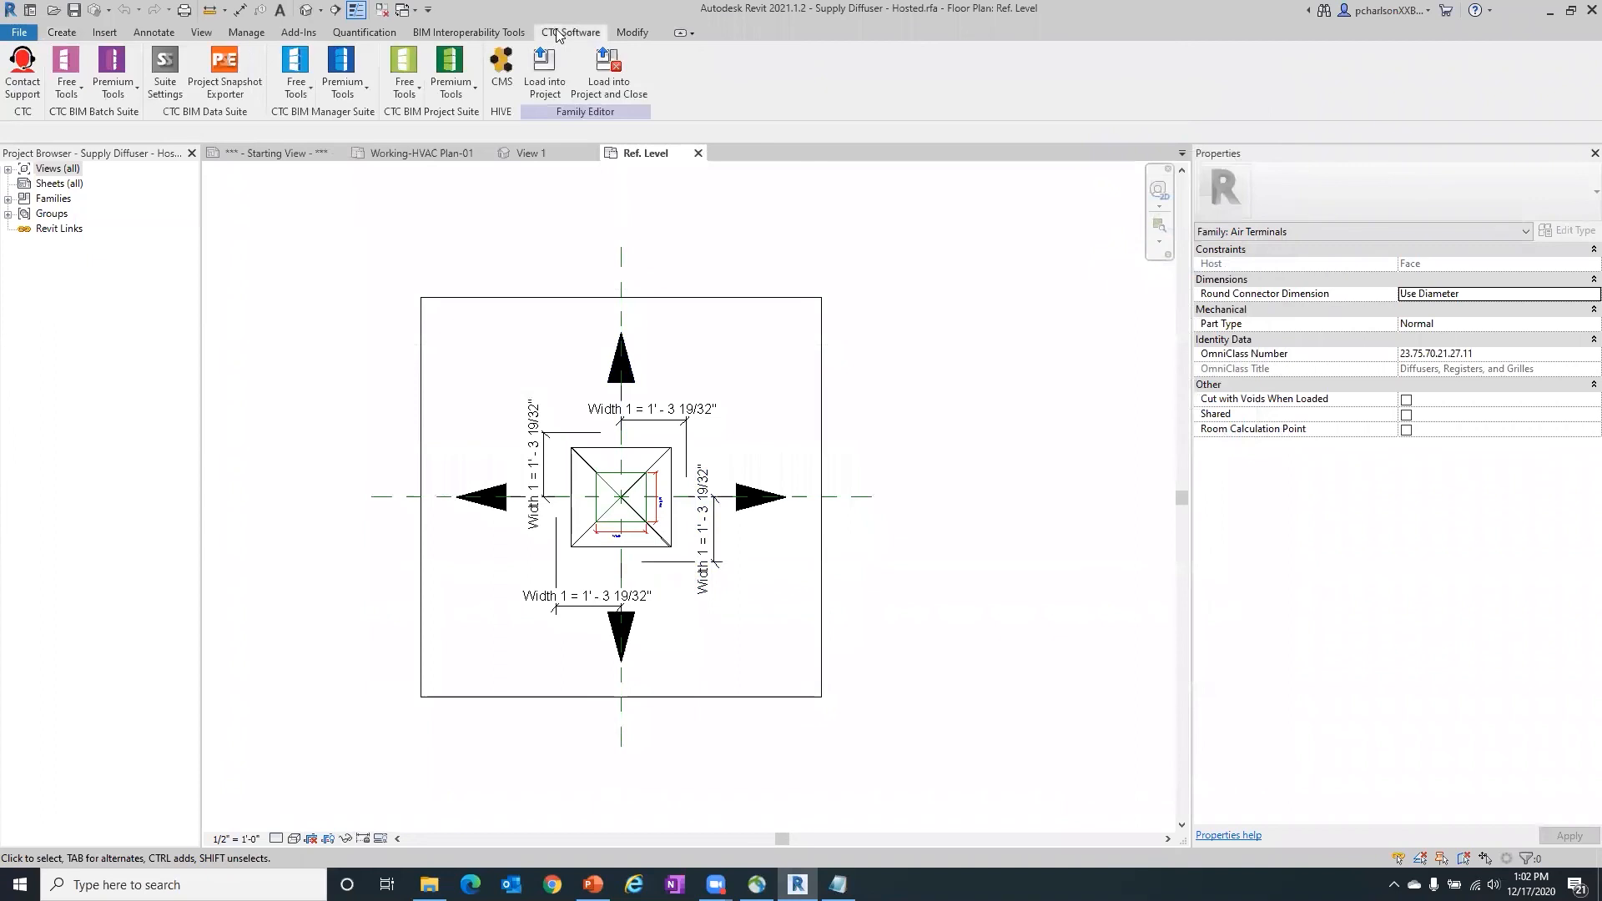
pyautogui.click(353, 77)
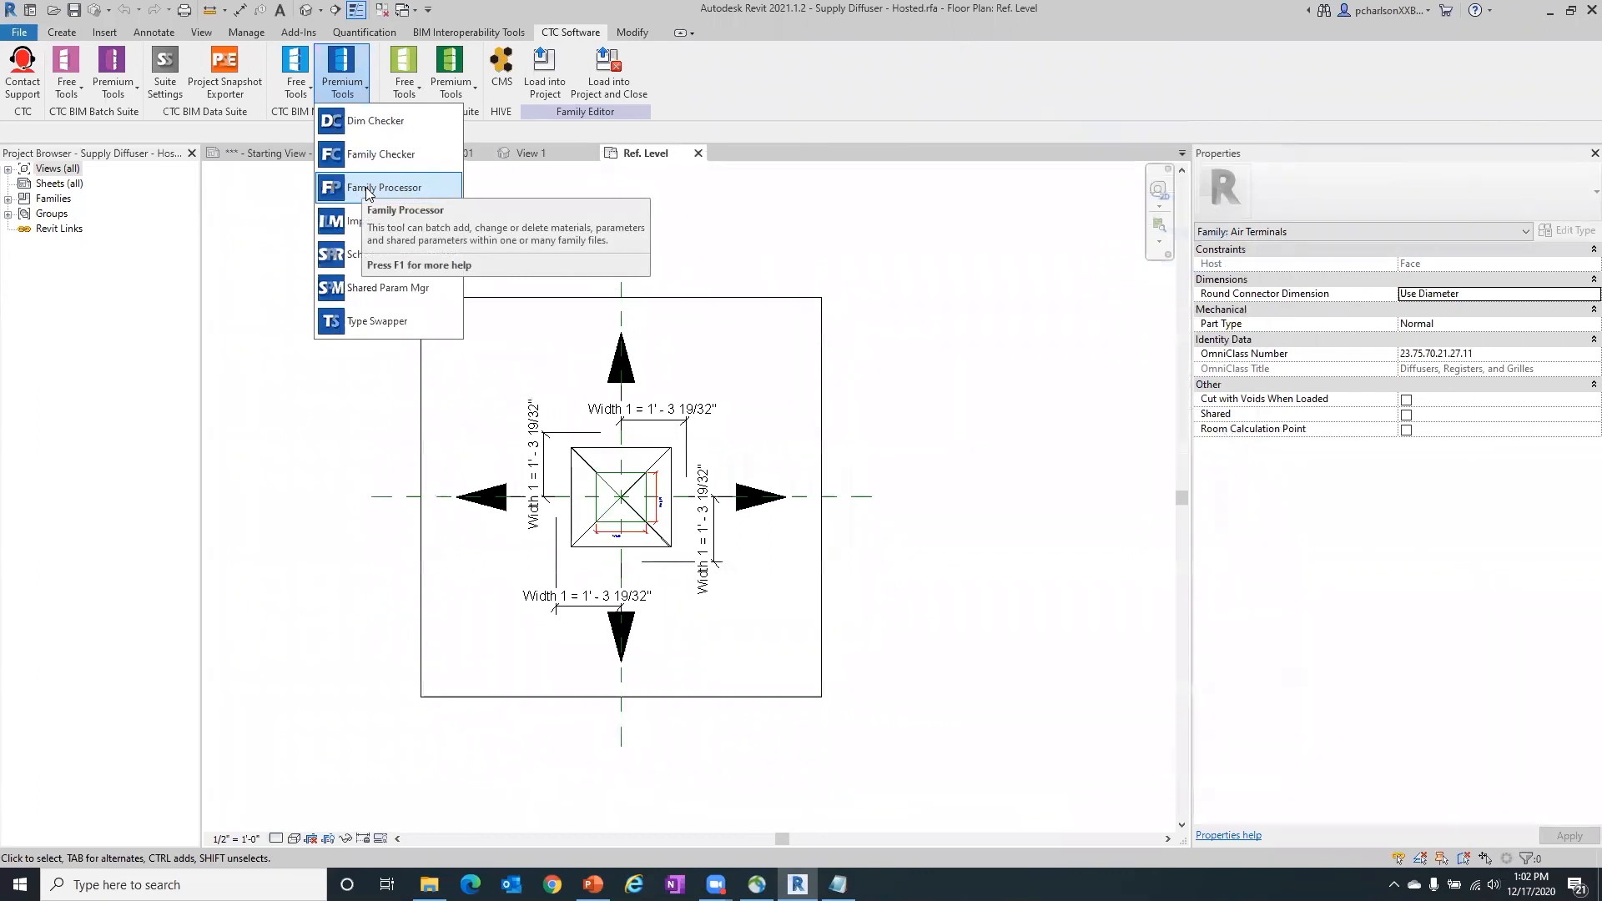
pyautogui.click(880, 191)
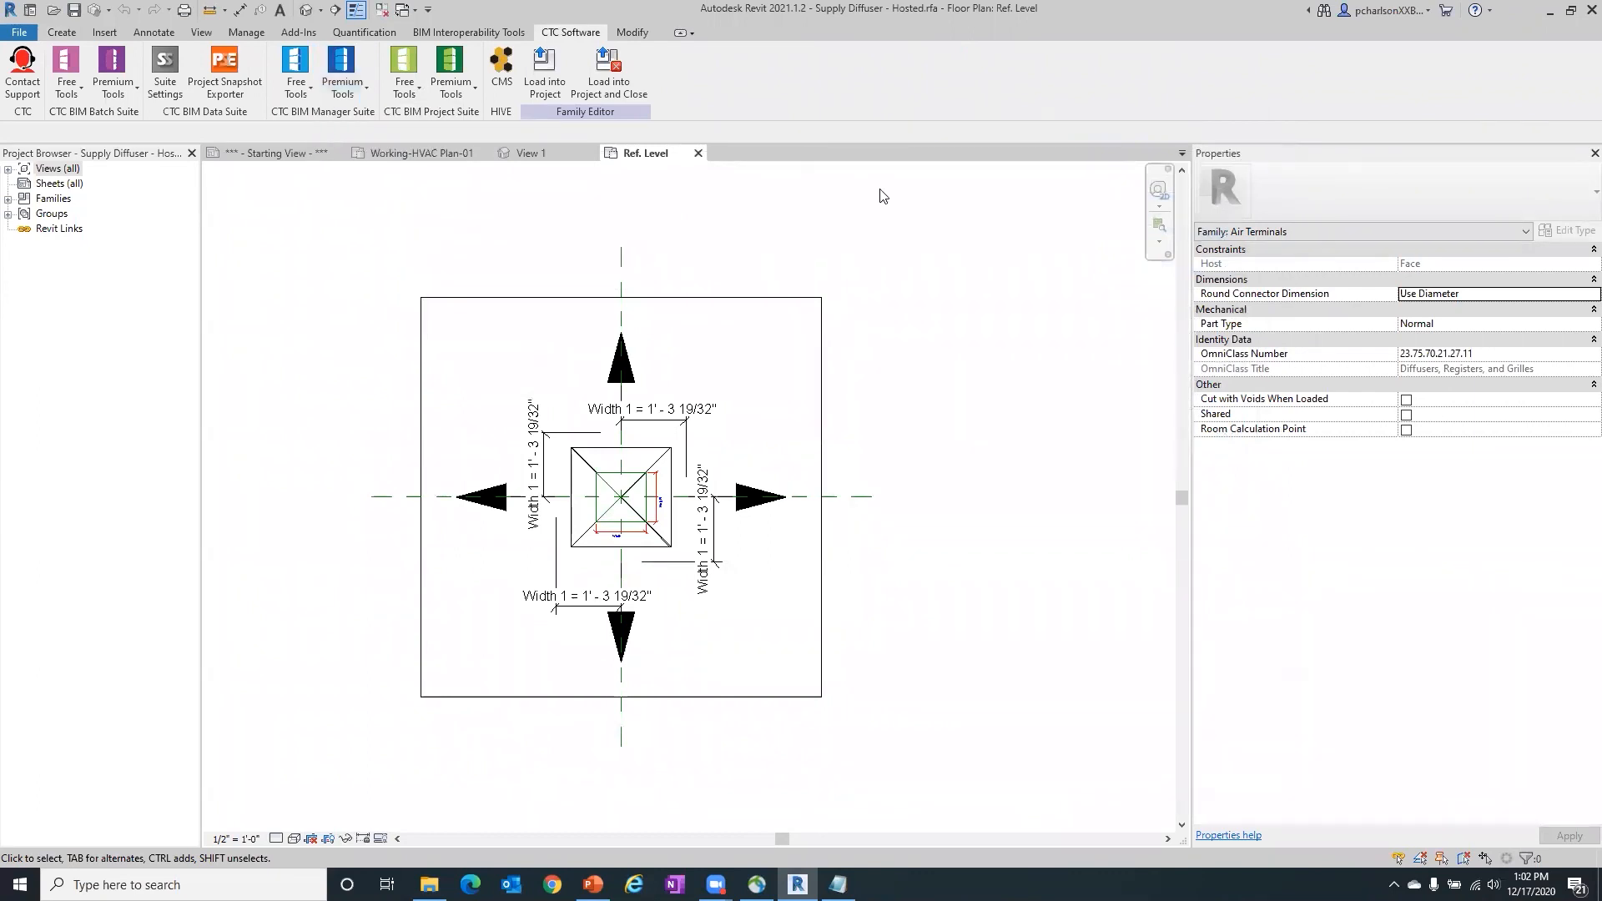